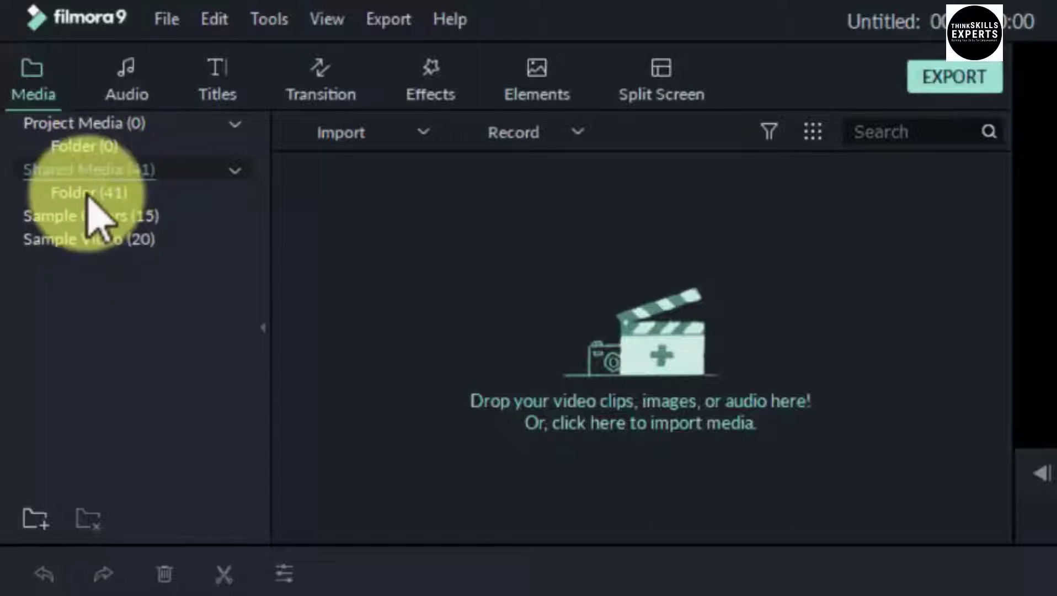
Open the Shared Media folder and display the Sample Colors swatches
click(85, 193)
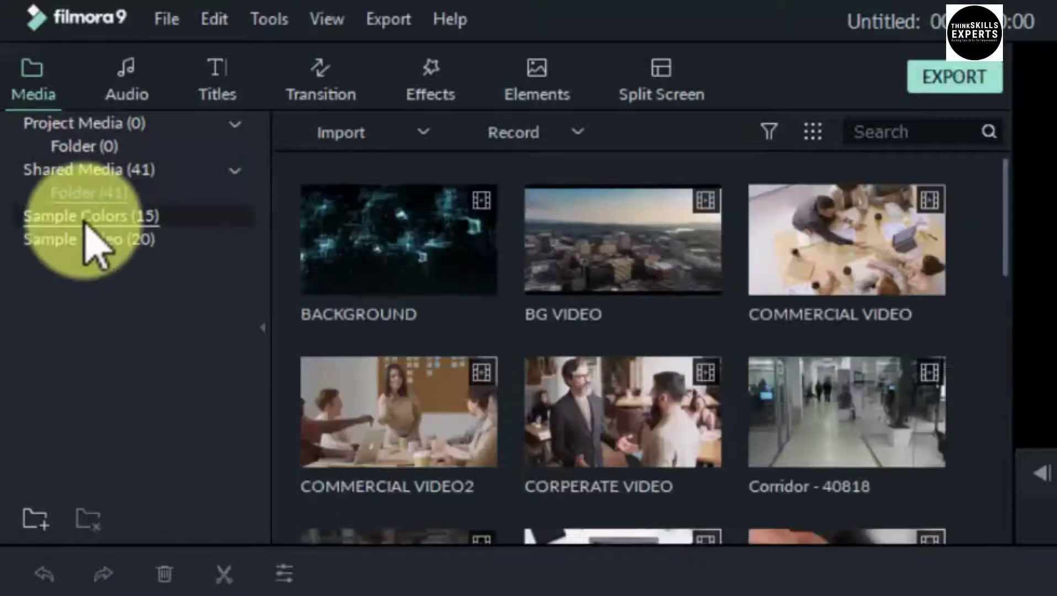
click(88, 214)
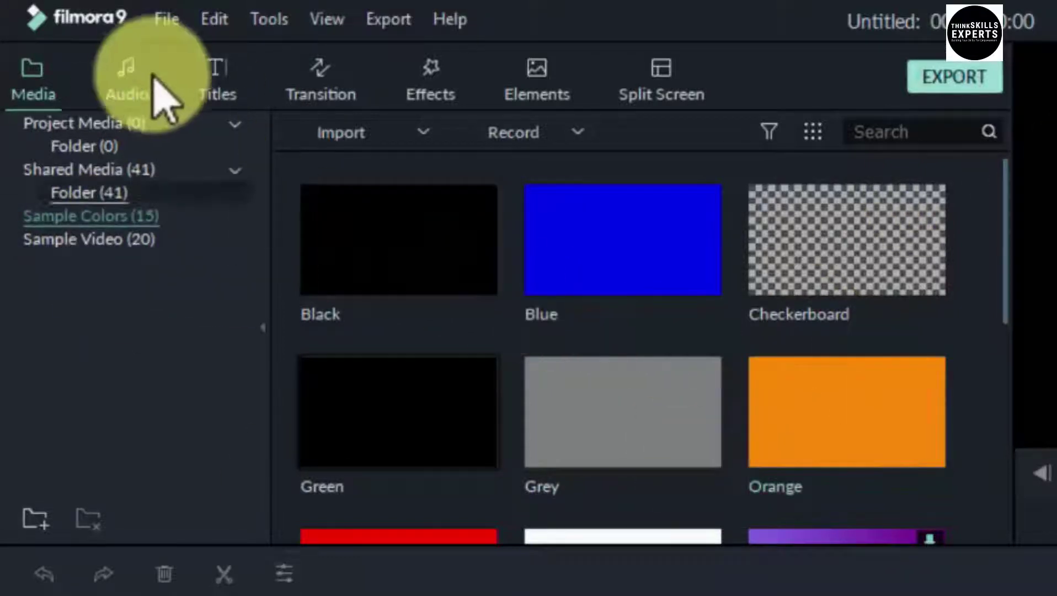
Browse the Young & Bright and Tender & Sentimental music categories, then switch to Titles
click(132, 80)
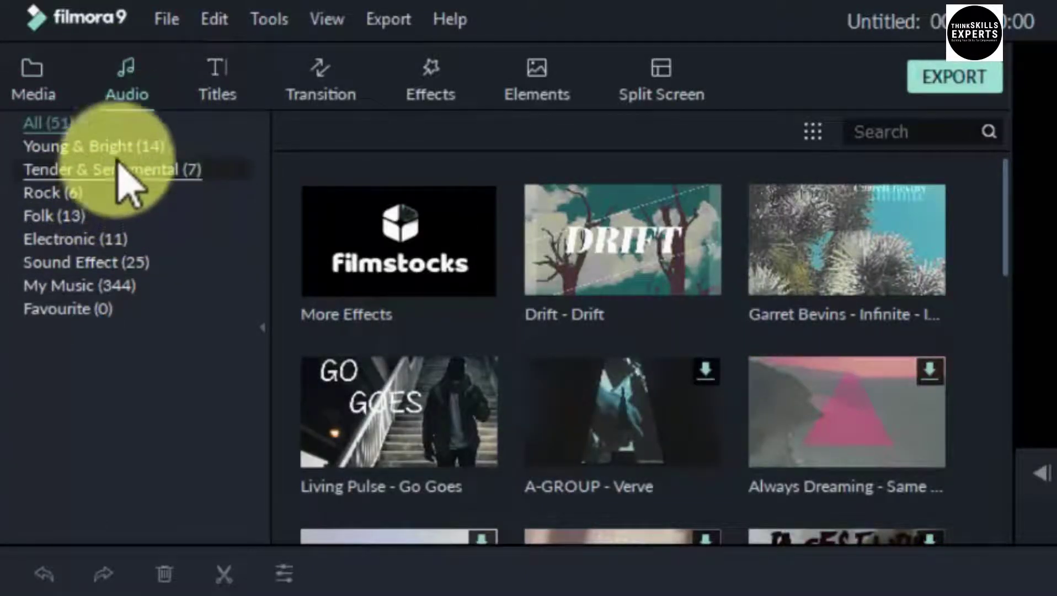
click(114, 147)
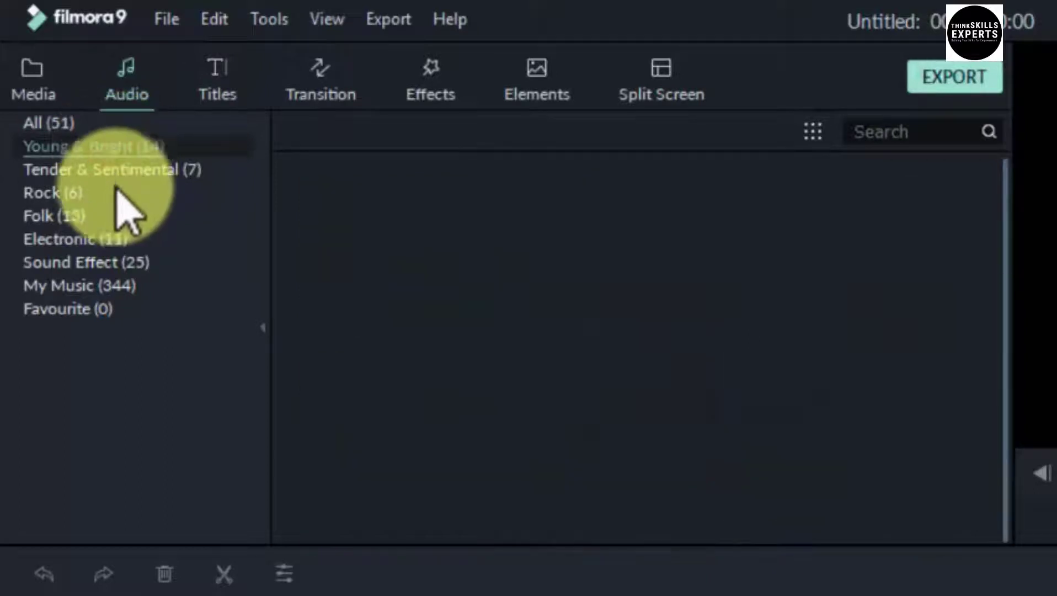
click(116, 170)
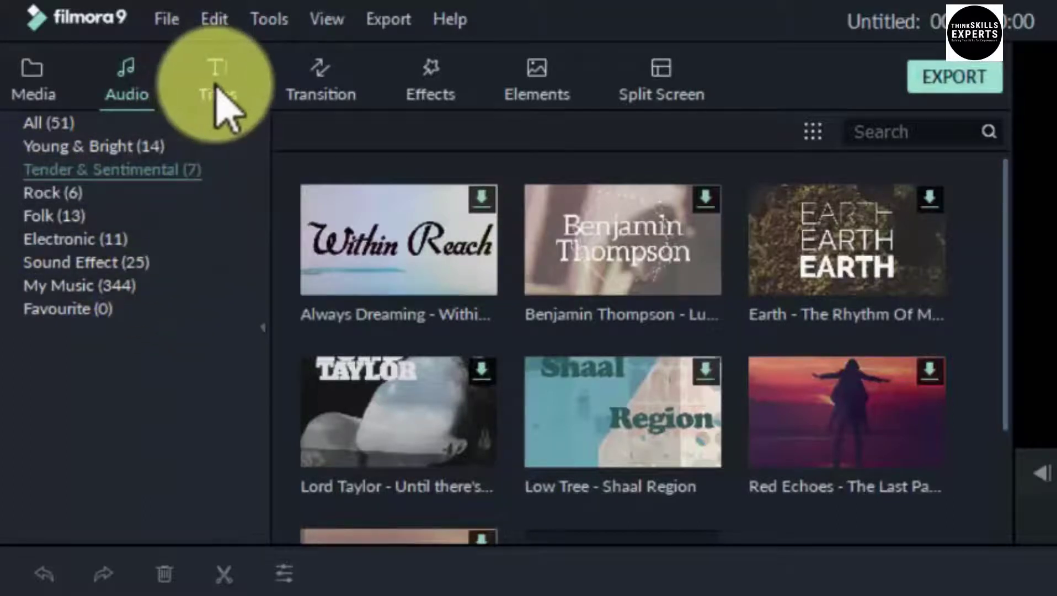
click(218, 88)
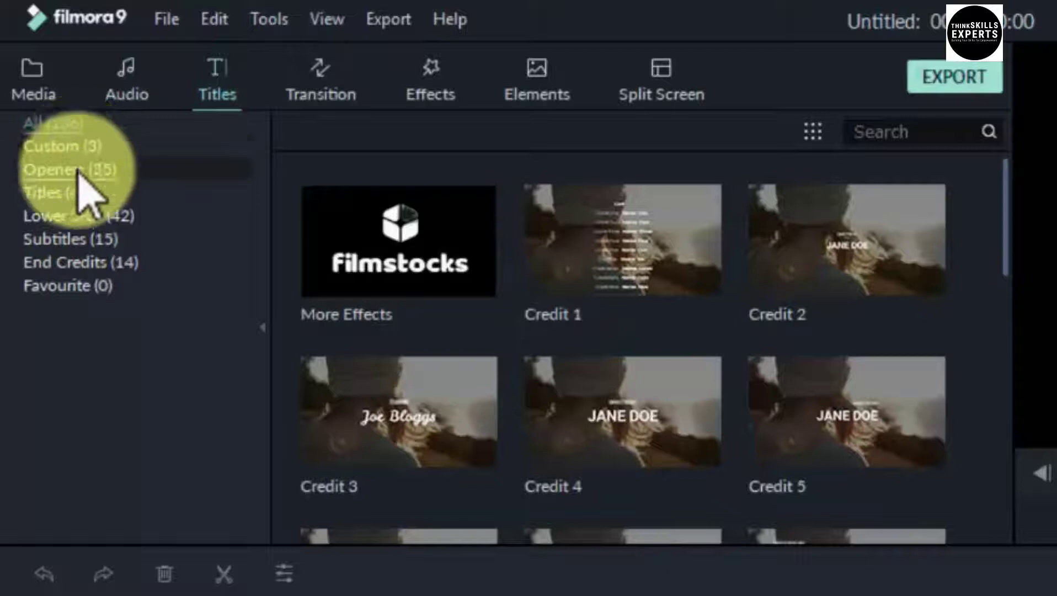
View the Custom, Openers, Titles and Lower 3rds title presets, then switch to Transitions
click(77, 148)
click(69, 170)
click(72, 191)
click(76, 215)
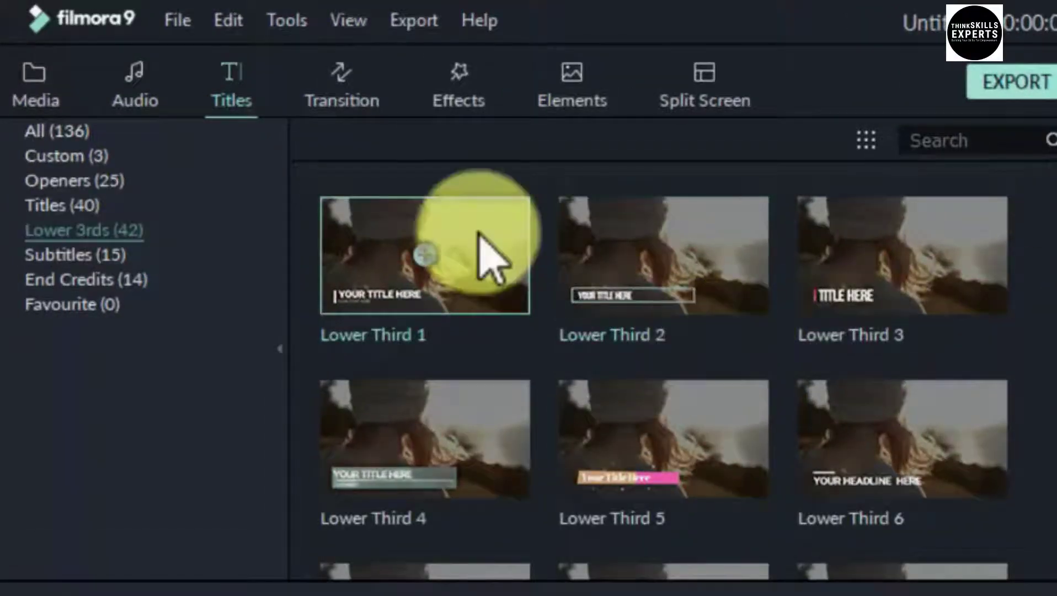
click(330, 90)
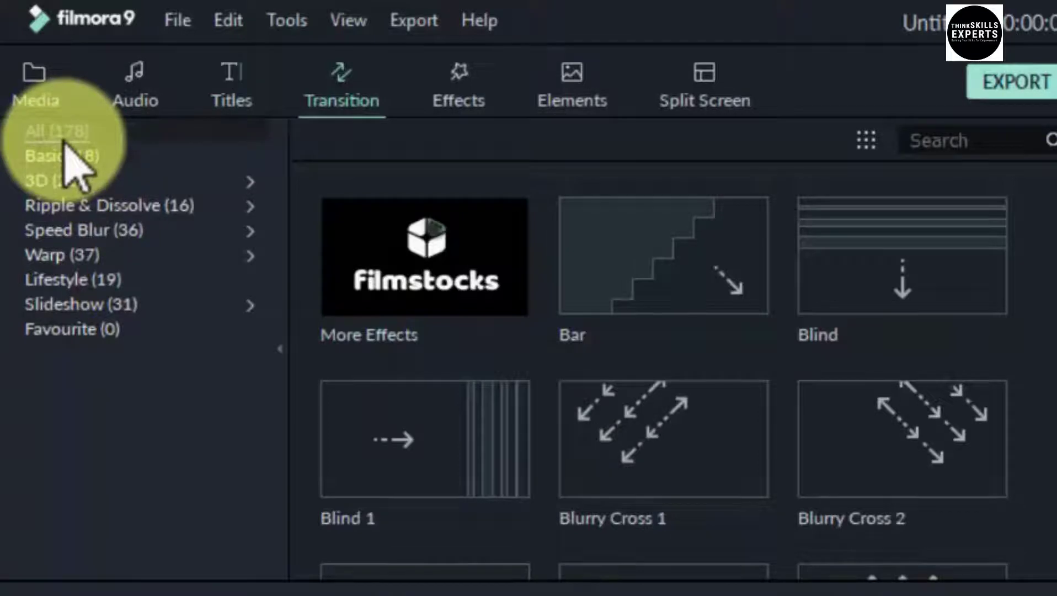
List the Basic, 3D, Ripple & Dissolve and Lifestyle transition categories
click(64, 156)
click(65, 180)
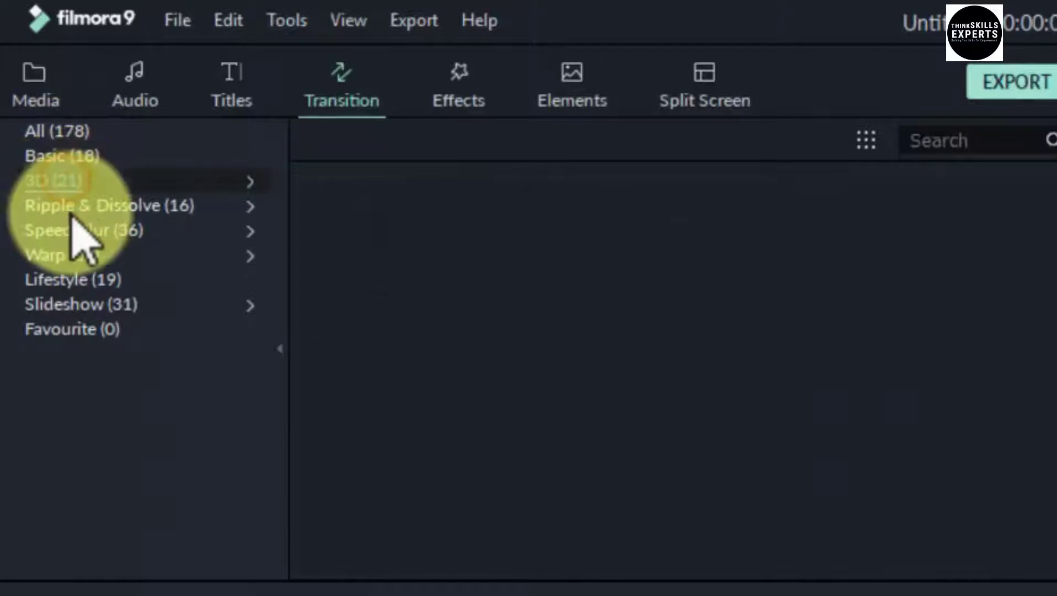
click(65, 204)
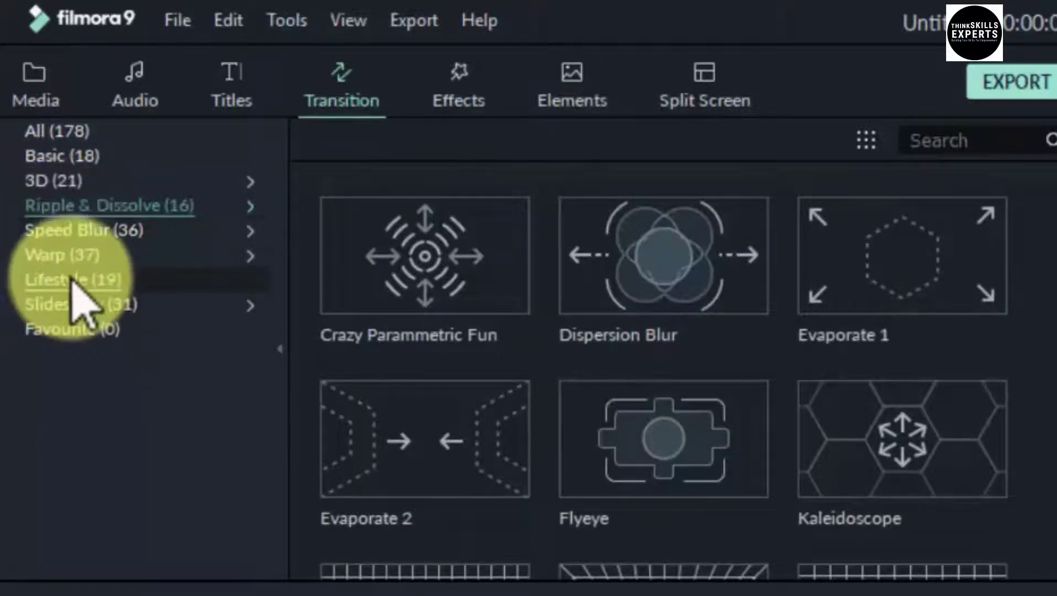
click(71, 280)
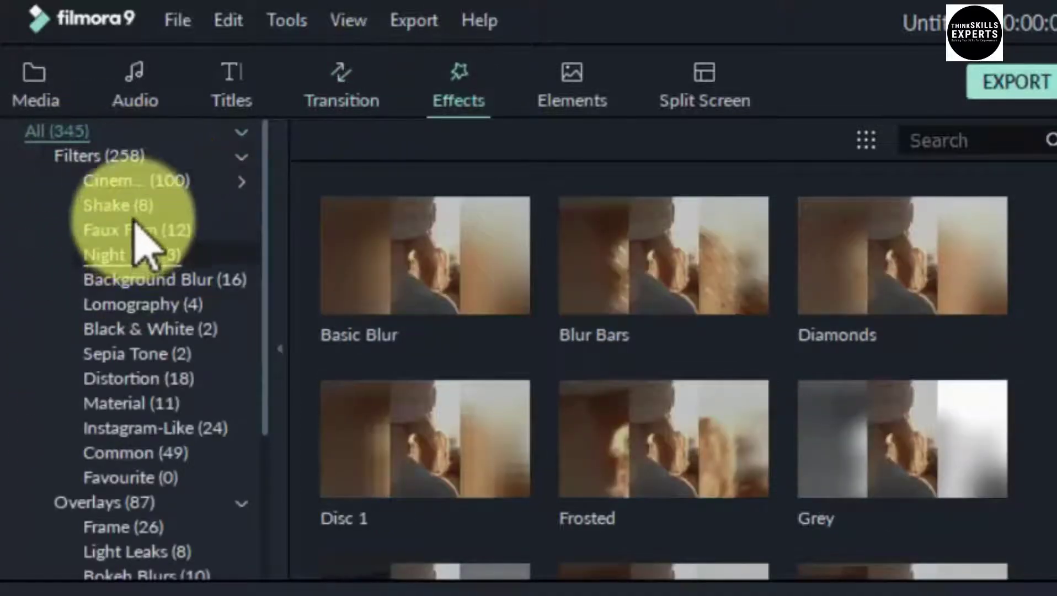
Browse Cinematic, Faux Film and Lomography filters, and play a Purple Lomo preview
click(132, 184)
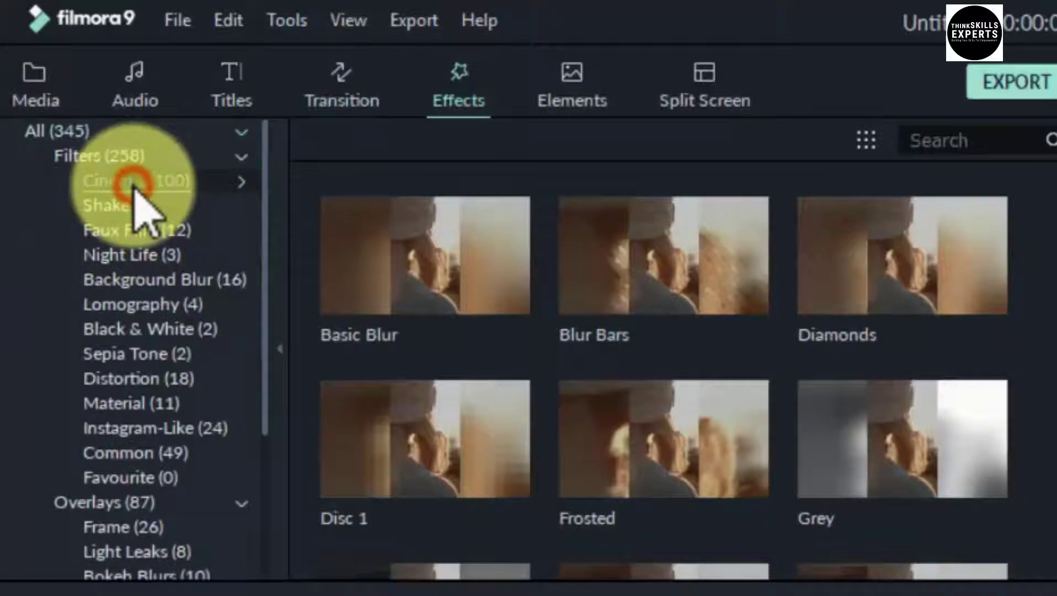
click(135, 231)
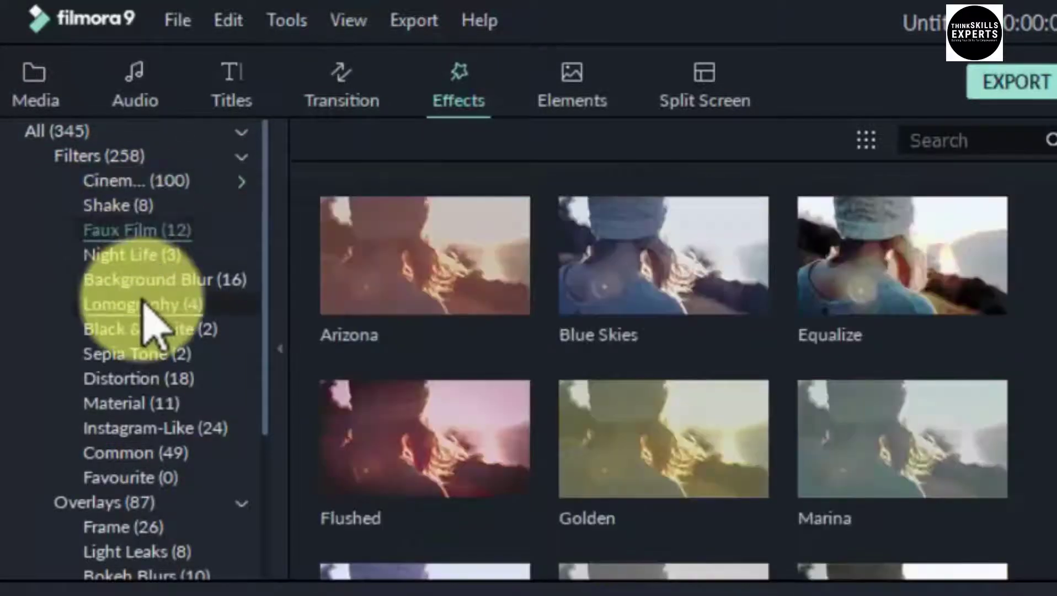
click(144, 305)
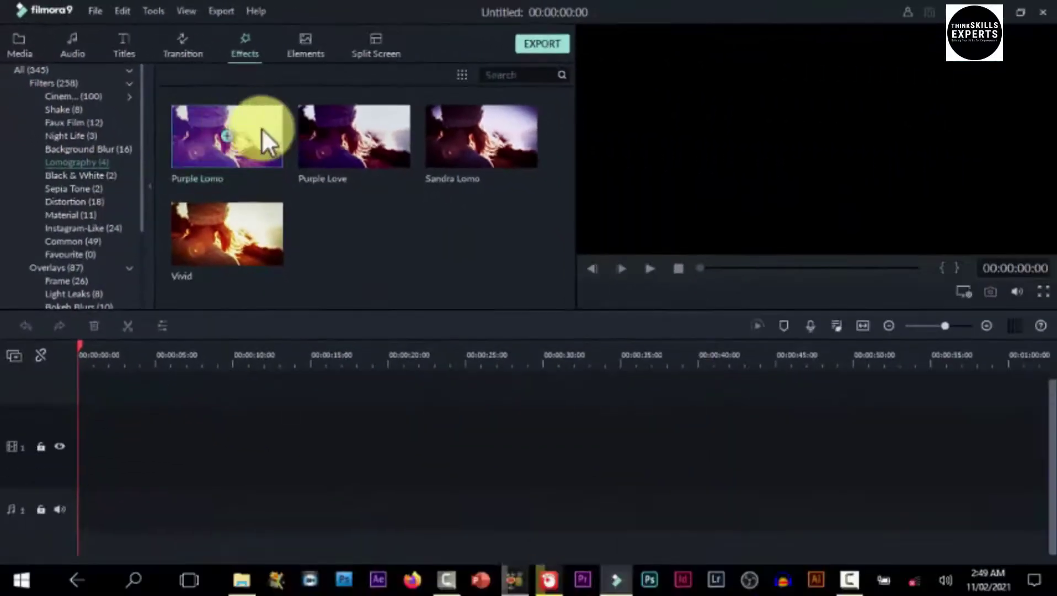
click(479, 266)
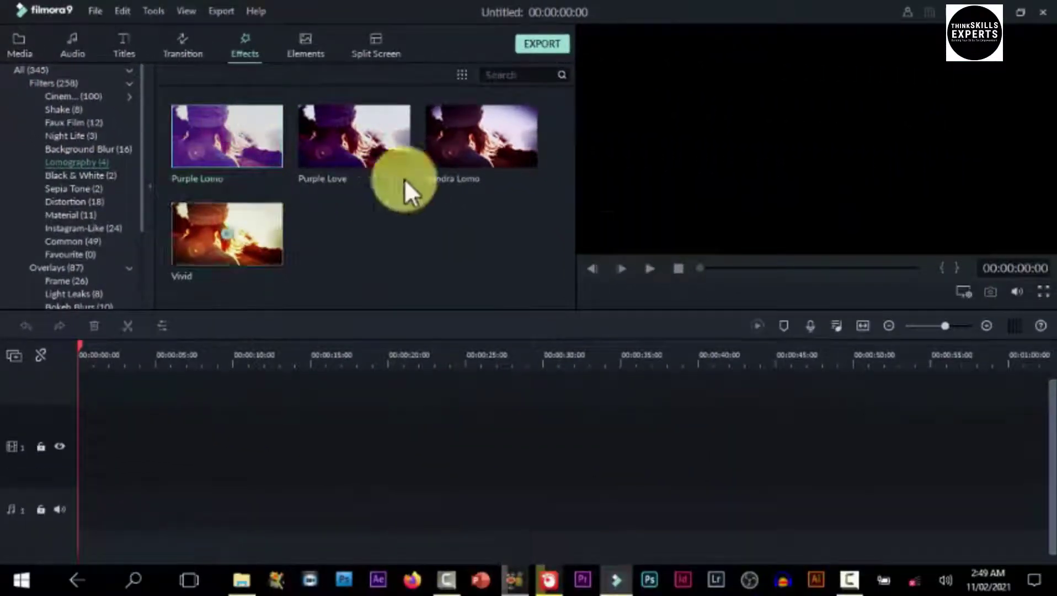
click(642, 270)
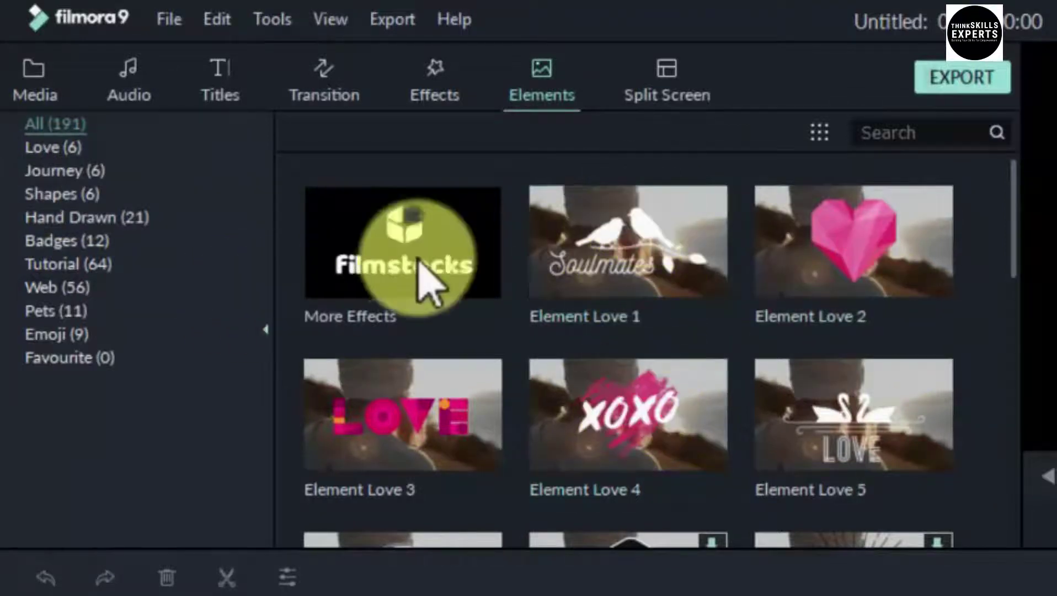
click(654, 407)
click(830, 407)
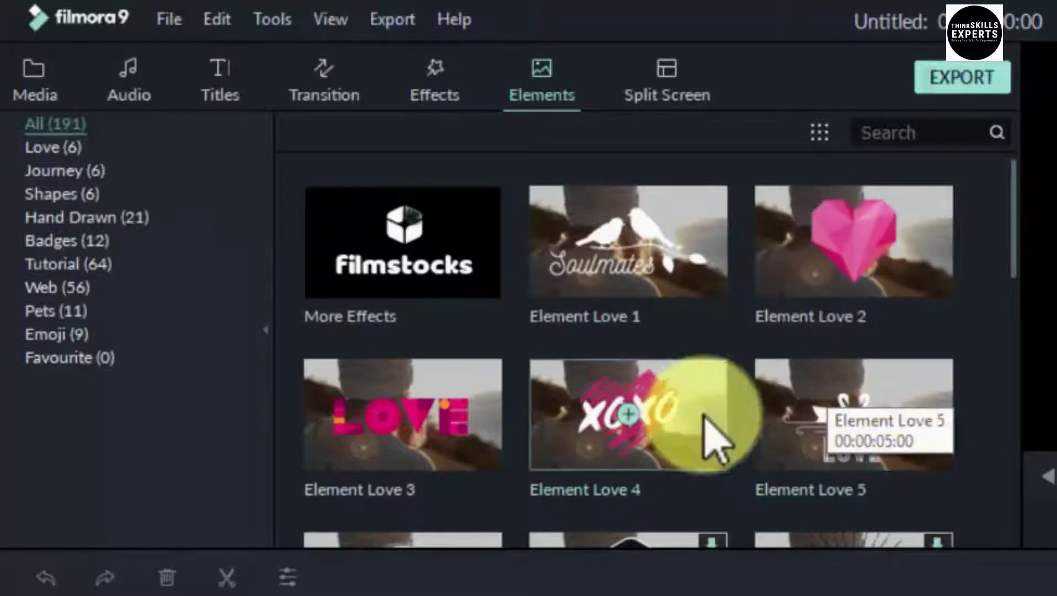
click(724, 434)
click(843, 441)
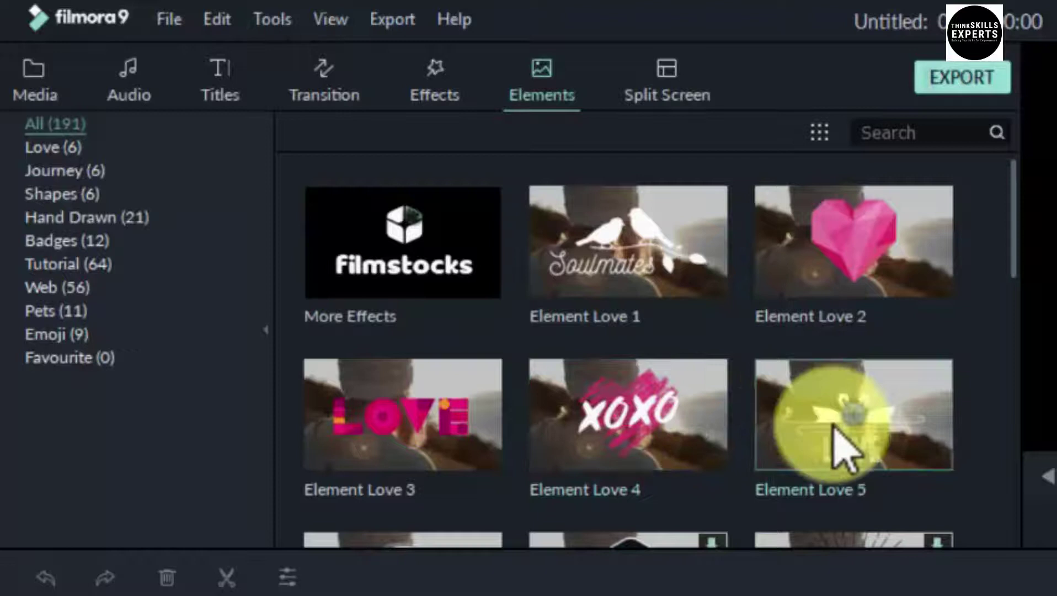
scroll(842, 433, down, 5)
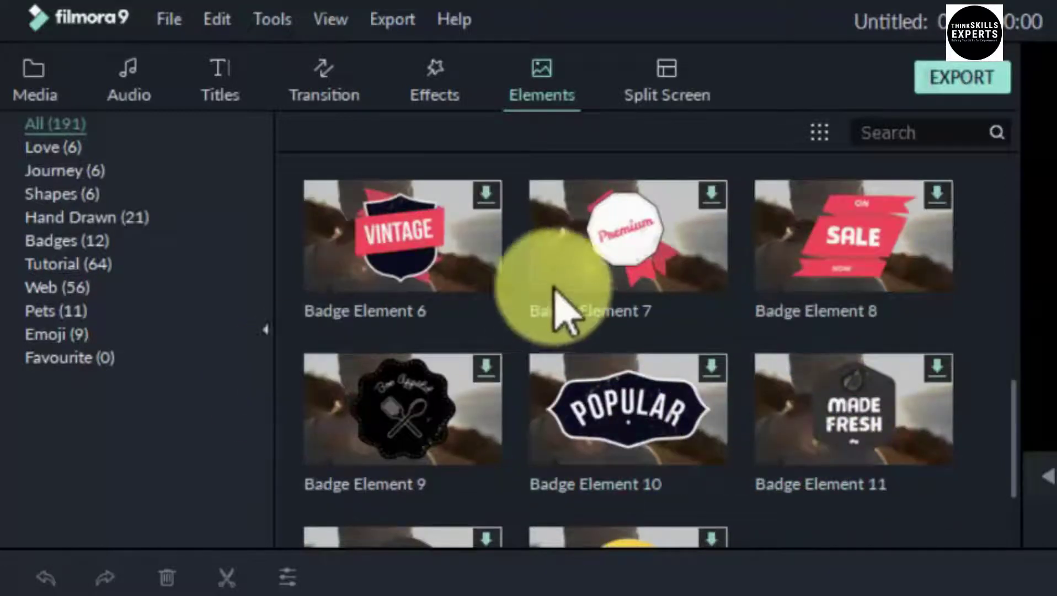
click(609, 392)
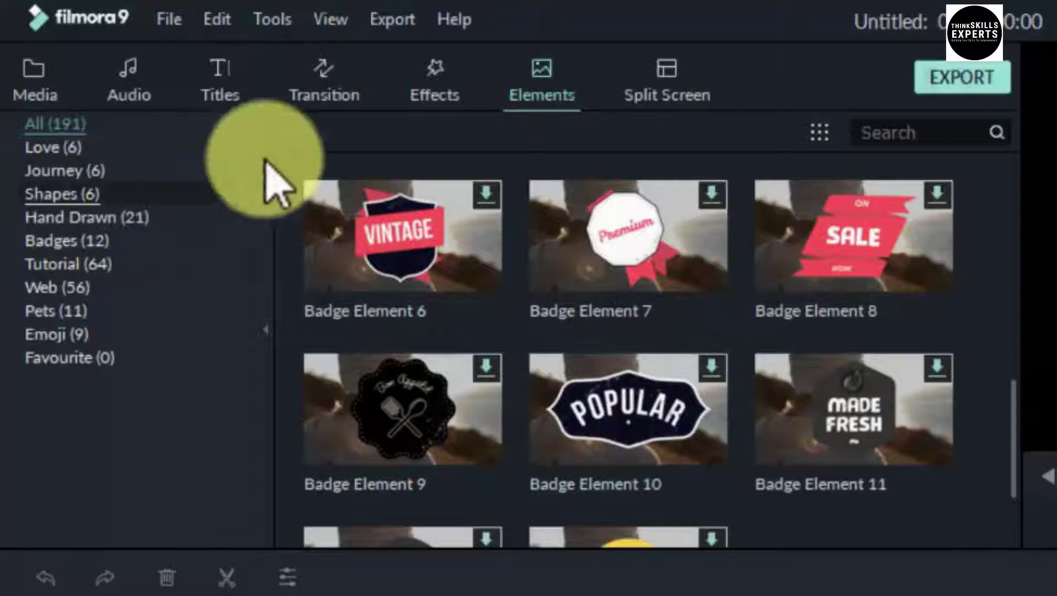
Open the Split Screen templates library
click(669, 88)
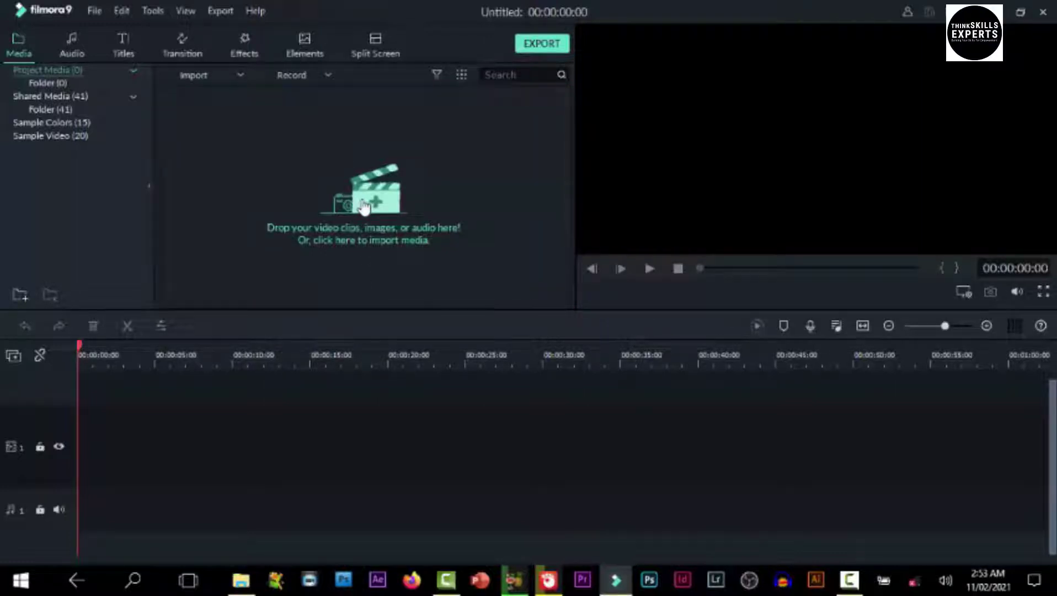
Start a media import and navigate to the Videos > FIVERR DEMO VIDEO folder
click(363, 207)
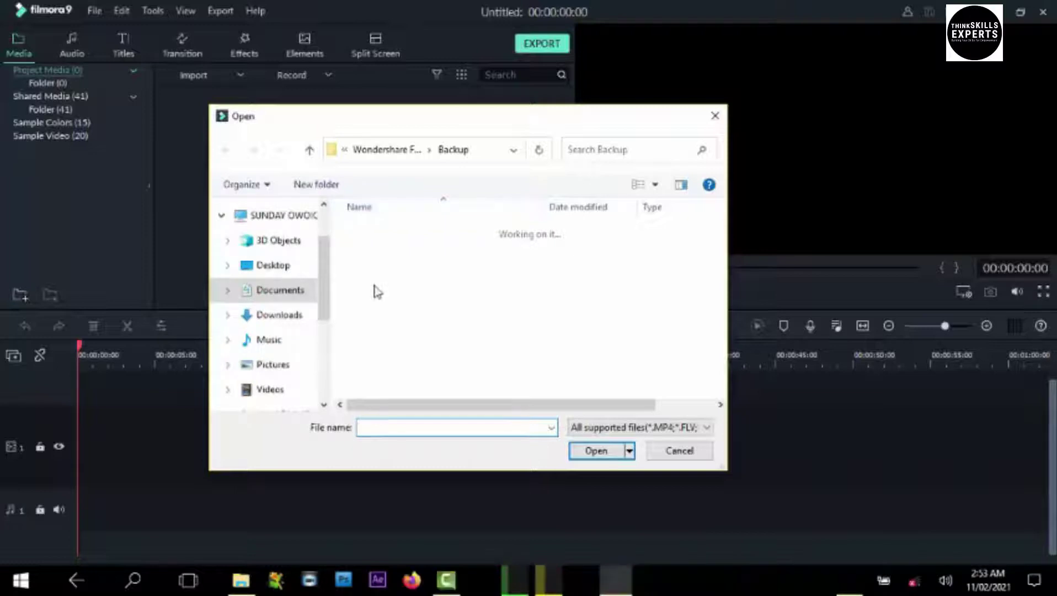
click(279, 393)
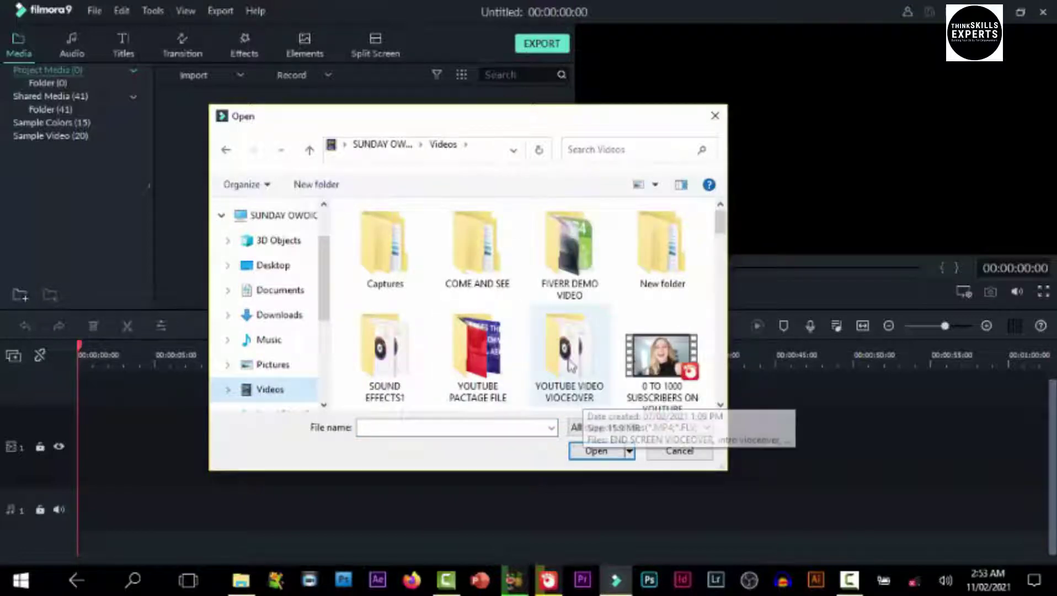
click(564, 261)
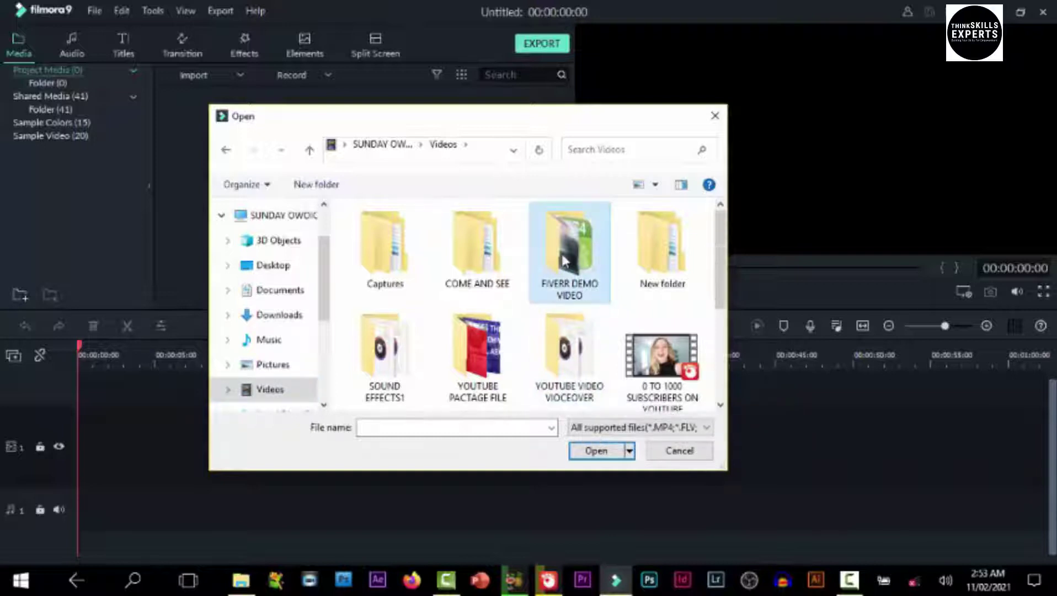
double_click(564, 261)
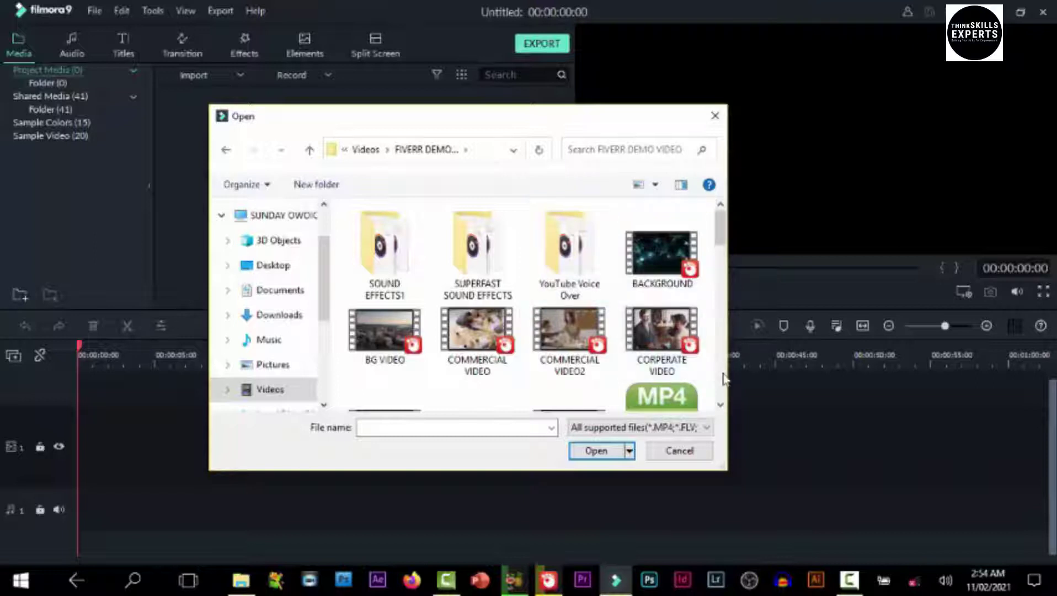
Import the GREEB SCREEN, production ID_4629794 and Pexels Videos 2397246 clips
scroll(725, 383, down, 5)
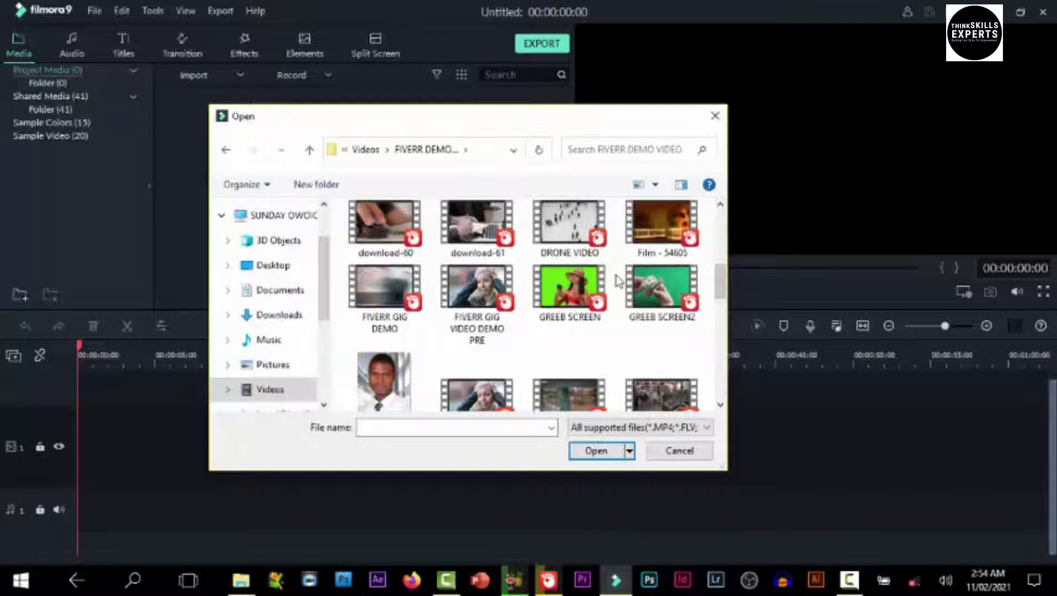
click(550, 291)
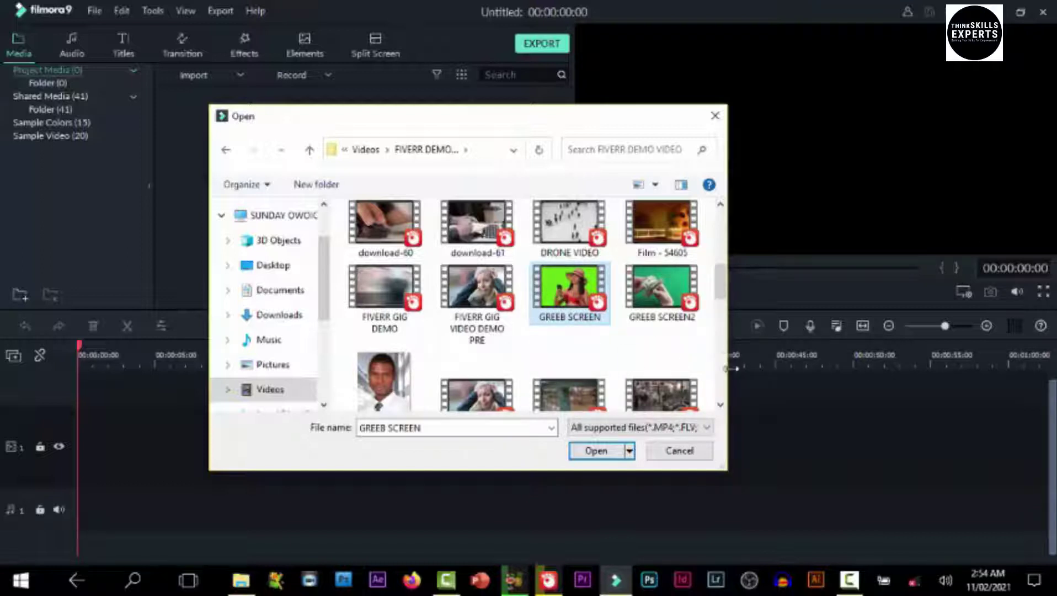
scroll(725, 390, down, 5)
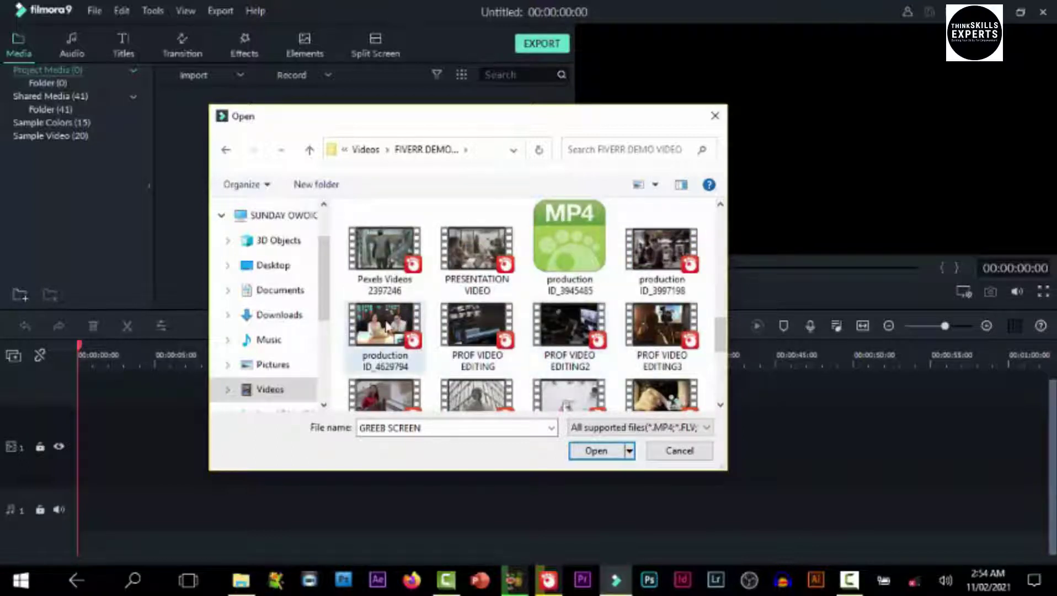
ctrl+click(395, 322)
ctrl+click(385, 242)
click(607, 452)
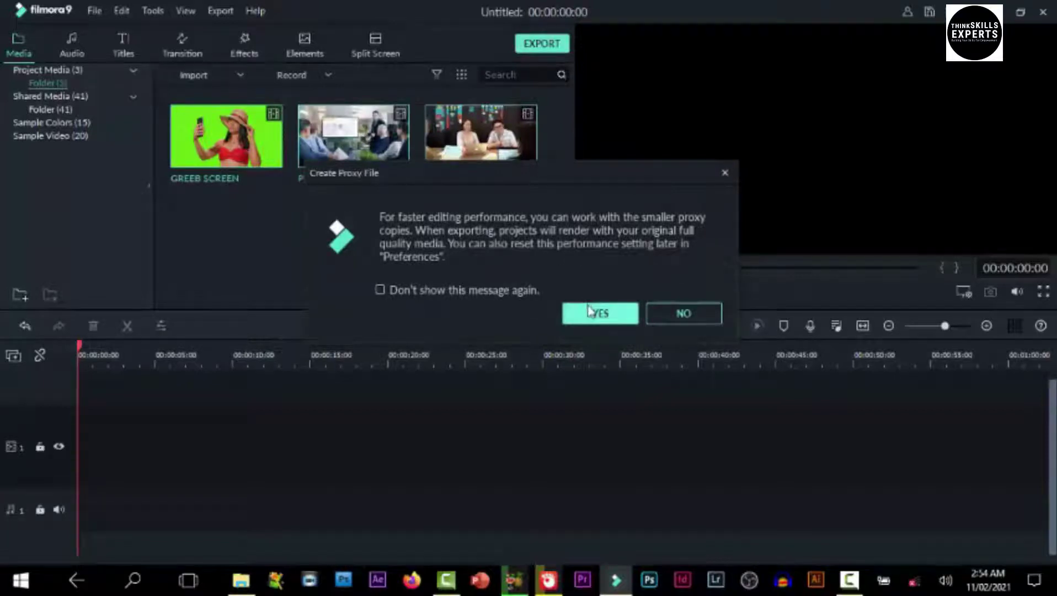
Accept creating proxy files for the clips, then open the File menu's import options
click(588, 324)
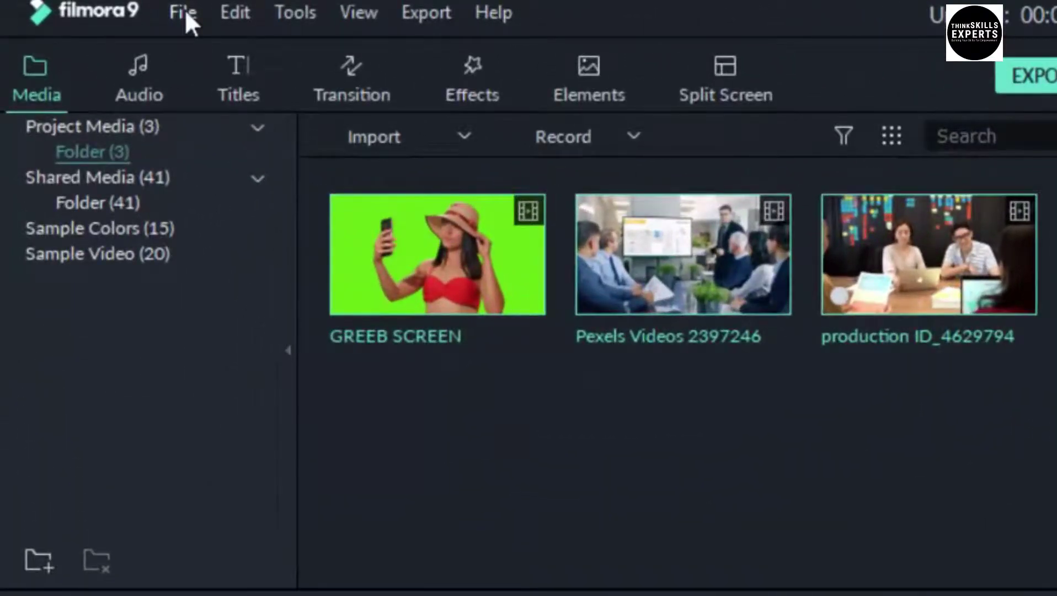
click(185, 9)
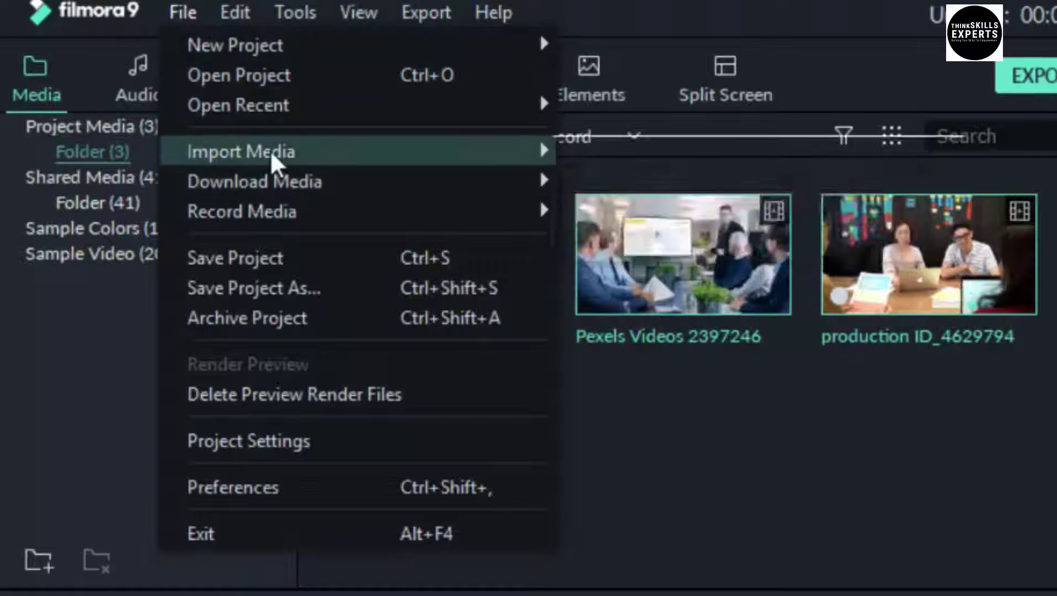
Import the Fearless Motivation track and a sound-effect file from SUPERFAST SOUND EFFECTS
mouse_move(274, 155)
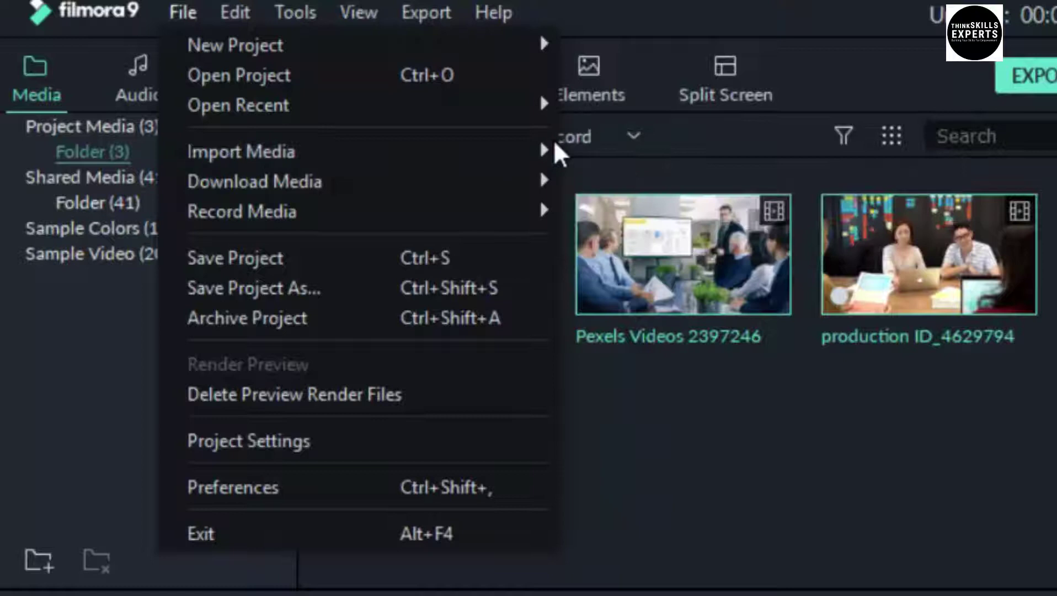
mouse_move(551, 151)
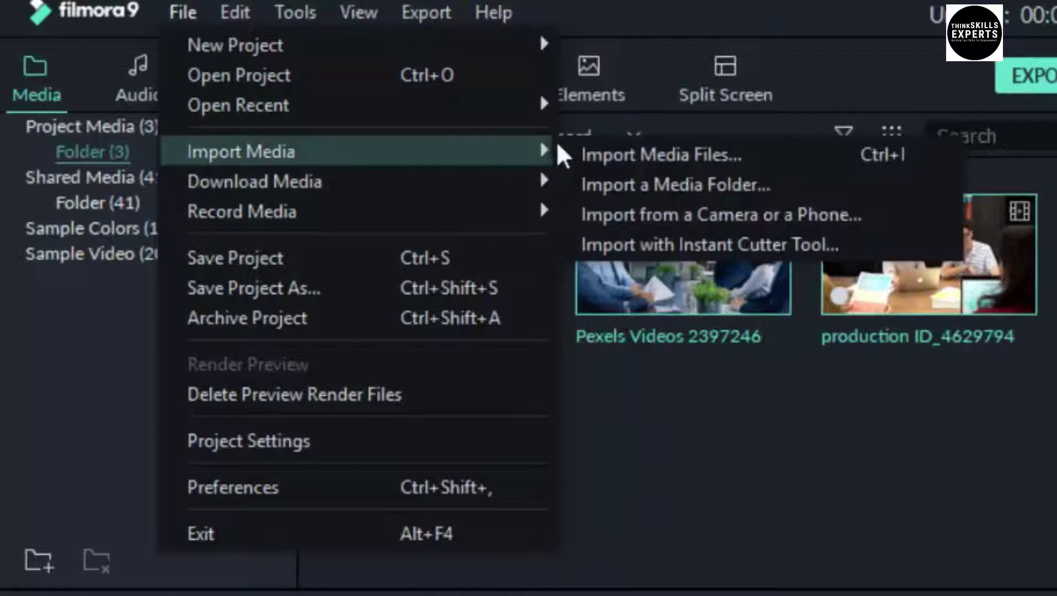
click(603, 156)
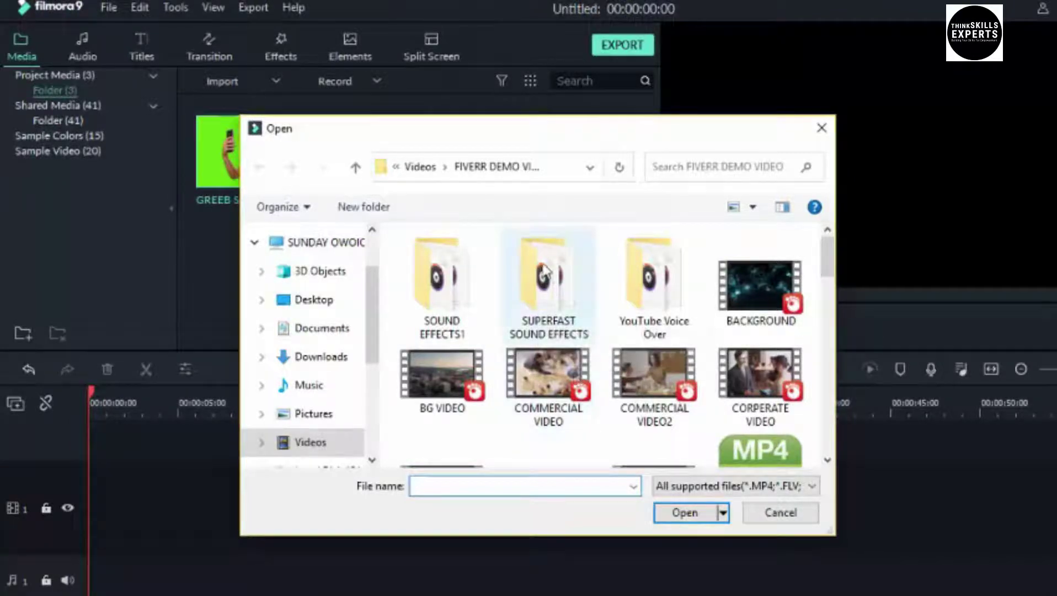
click(567, 298)
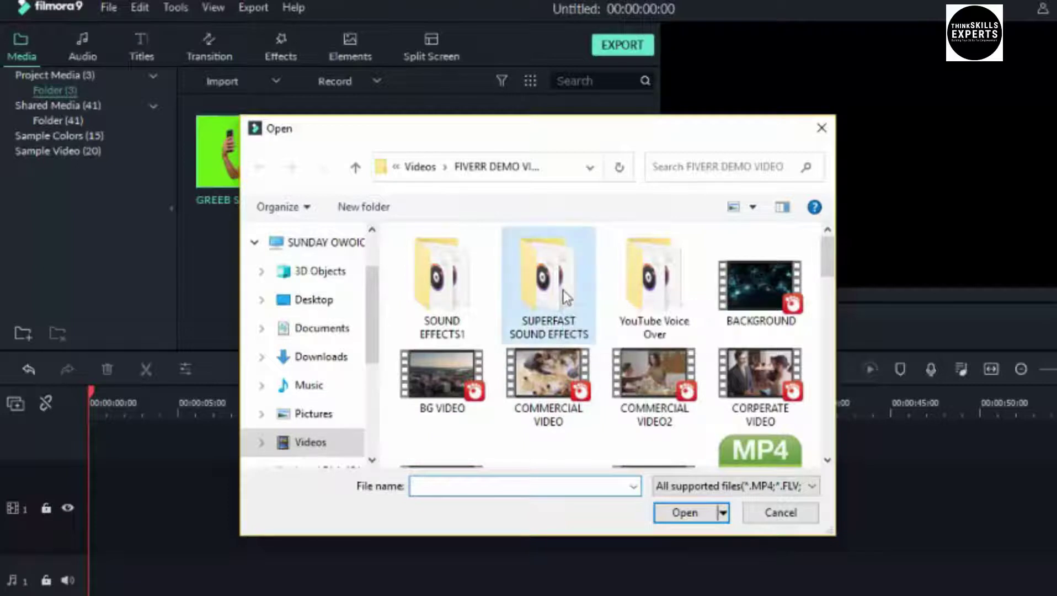
double_click(567, 298)
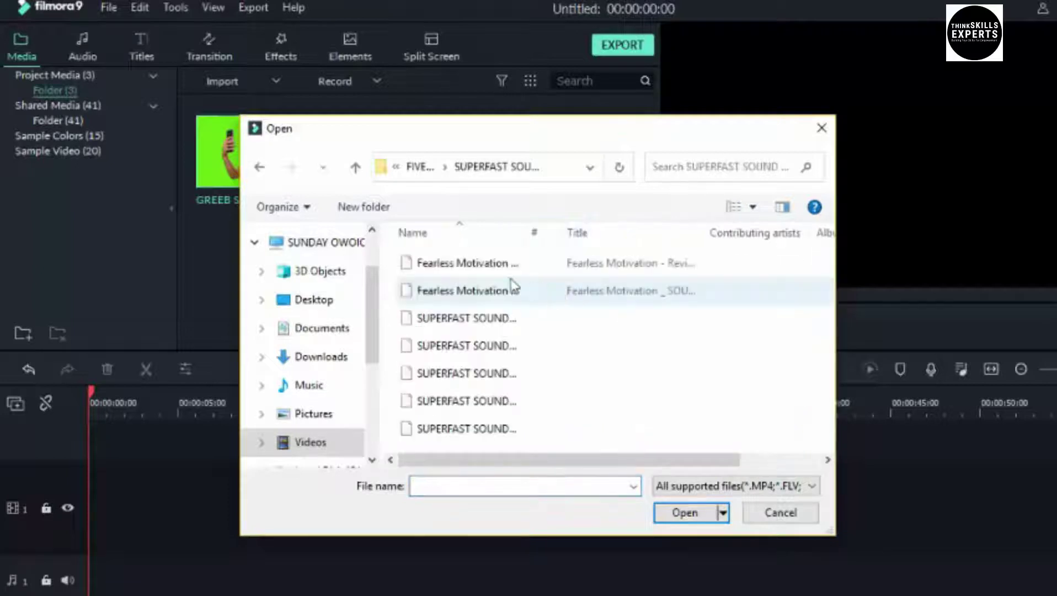
click(445, 265)
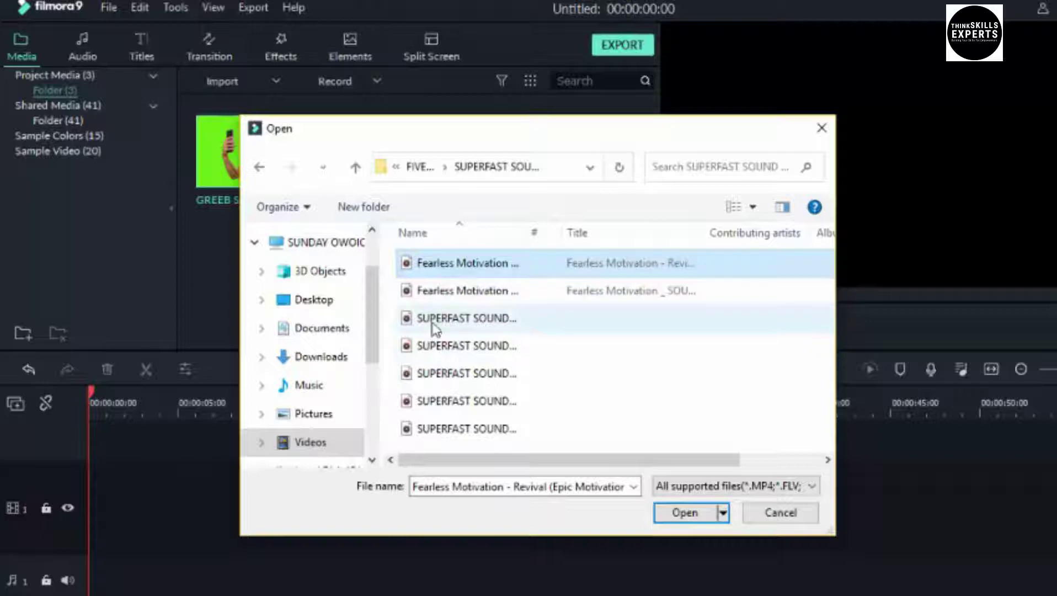
ctrl+click(436, 325)
click(683, 519)
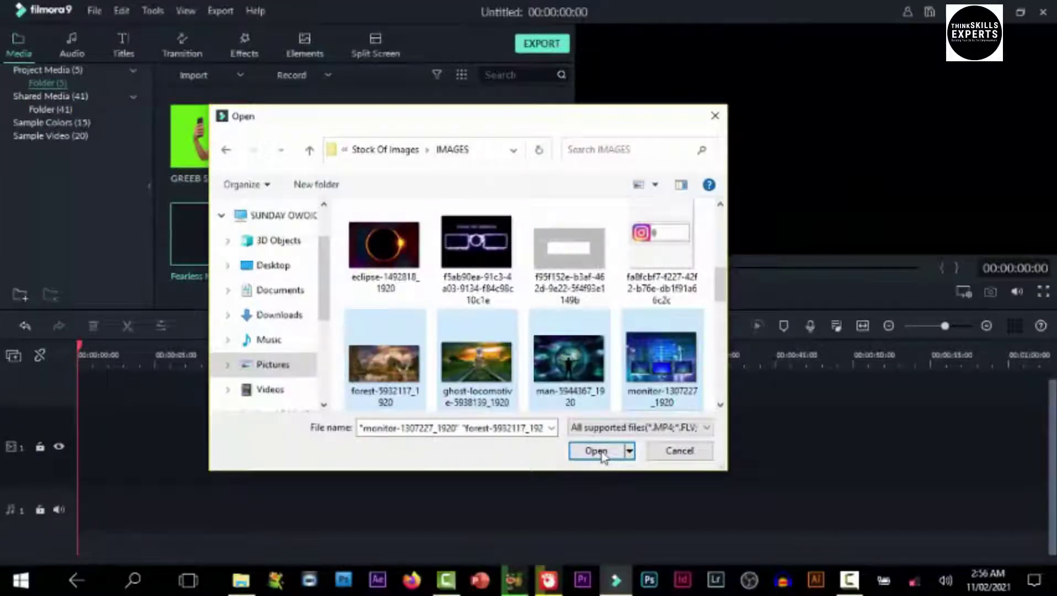
click(601, 453)
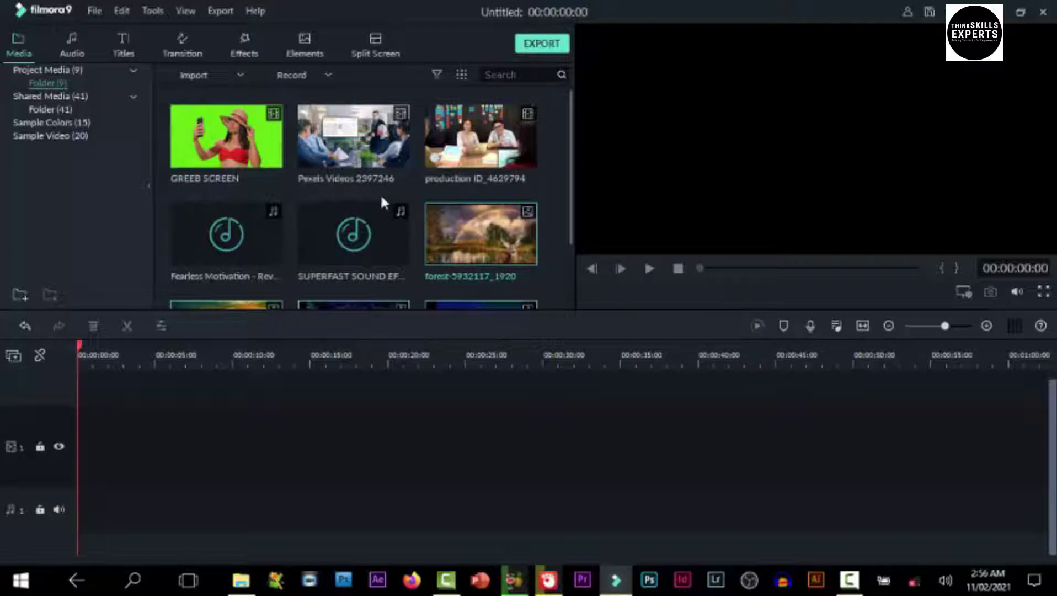
Drag the remaining image files from the demo video folder into the Media library
click(245, 584)
drag(504, 342, 279, 218)
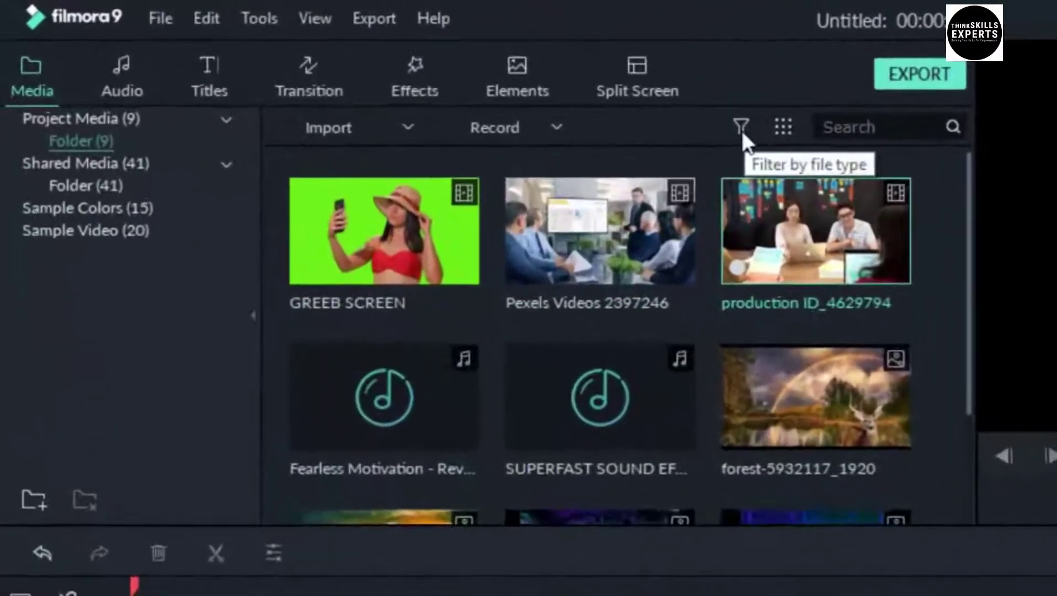
Filter the media library to show only Video, then only Image, then only Audio items
click(437, 75)
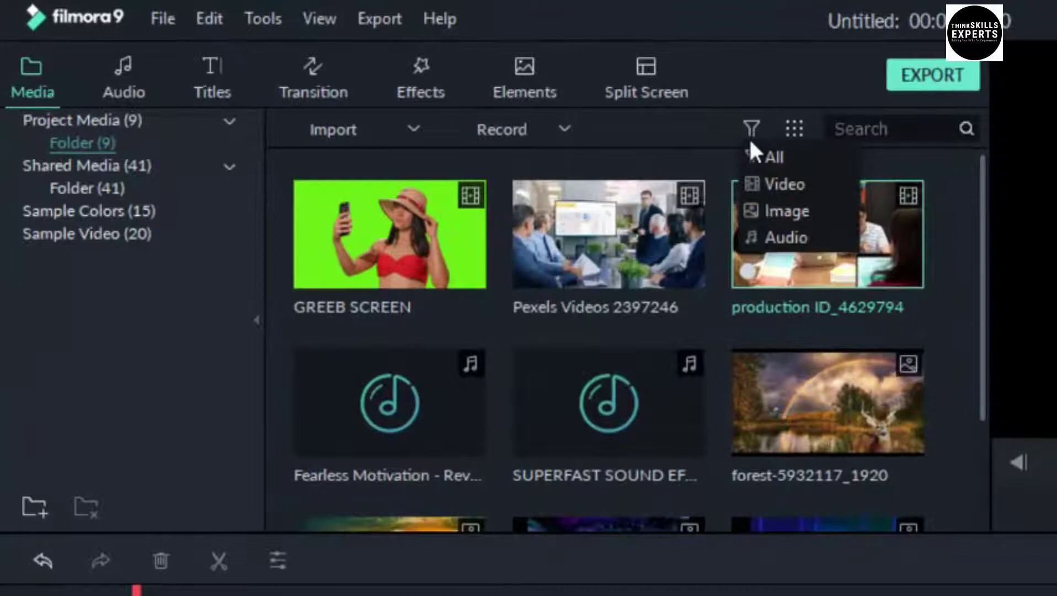
click(764, 184)
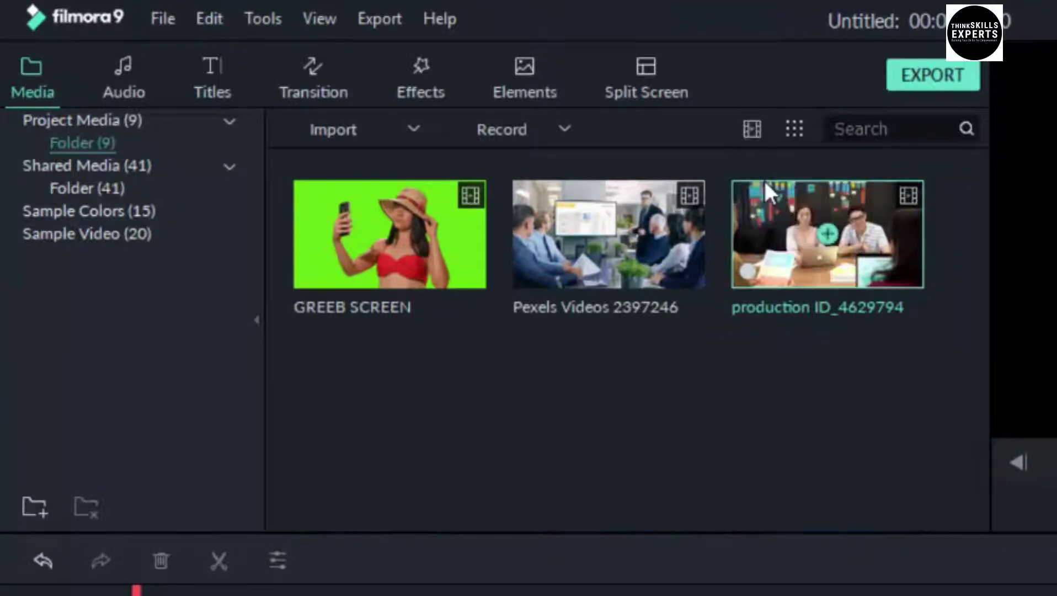
click(753, 130)
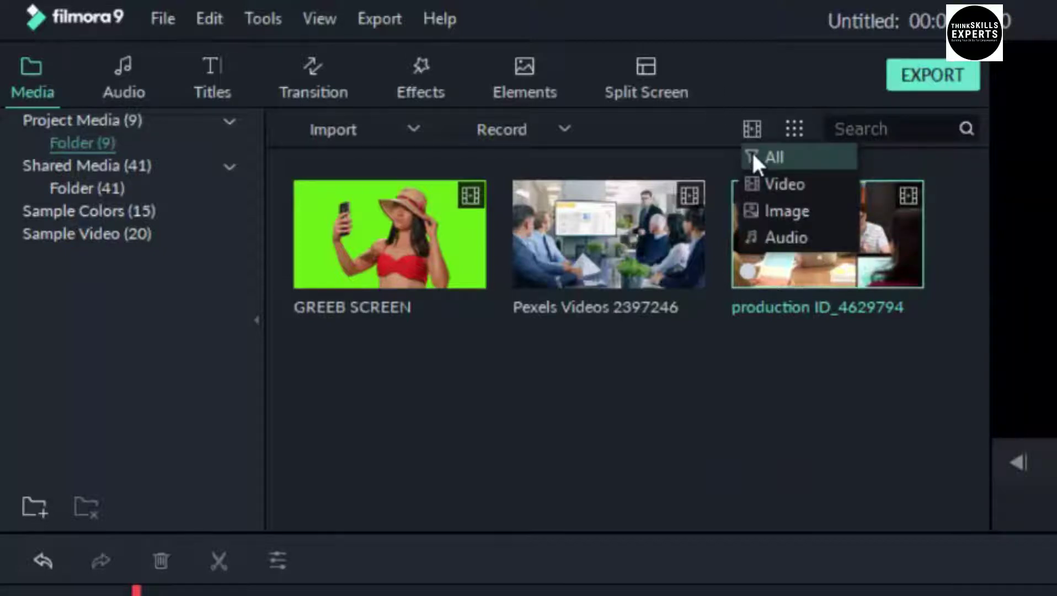
click(757, 213)
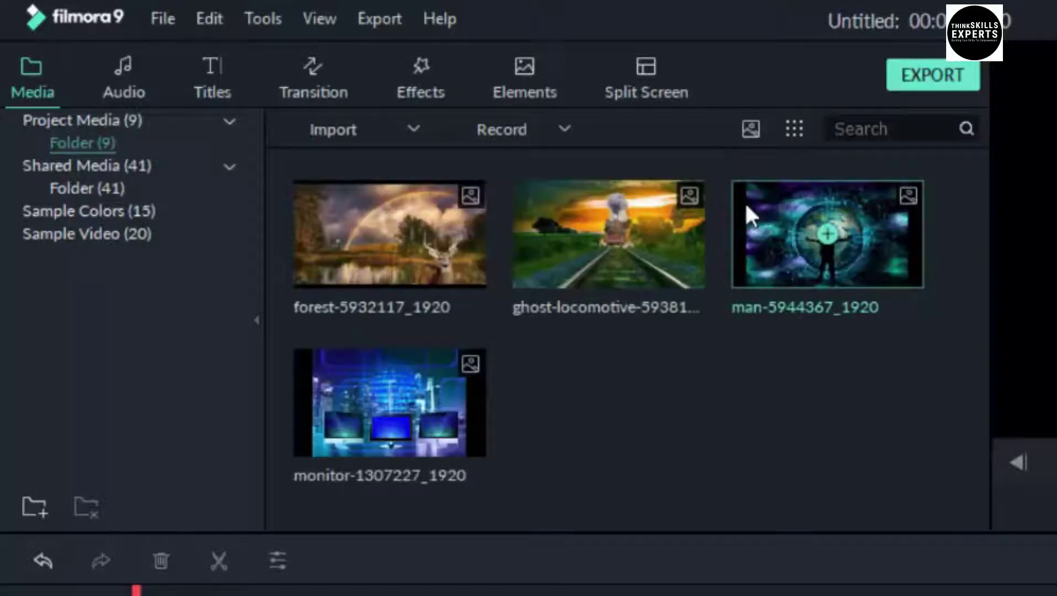
click(752, 130)
click(765, 238)
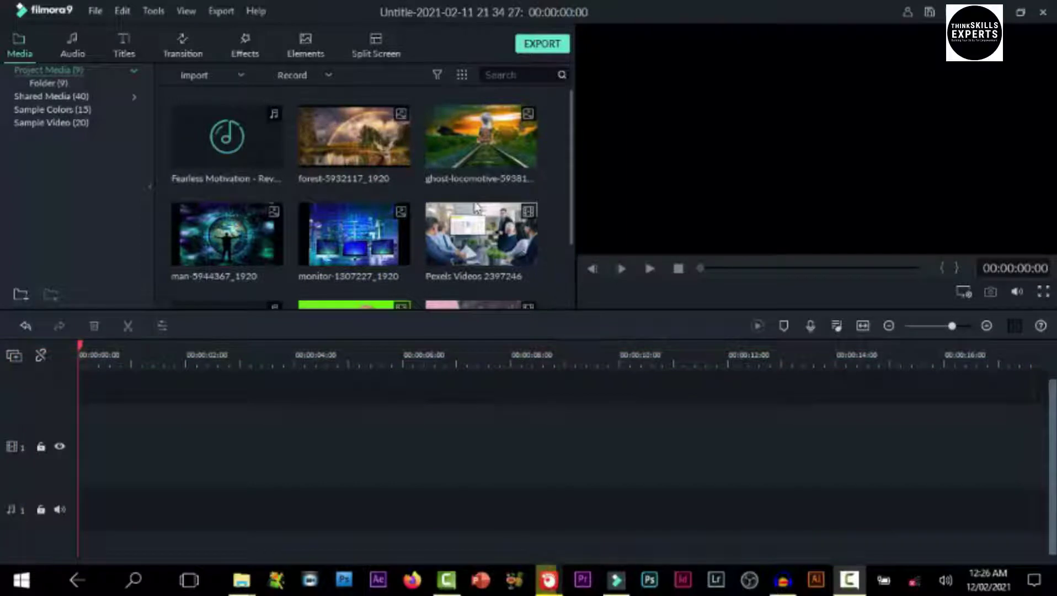
Put Pexels Videos 2397246 on video track 1, keep current project settings, and scrub to about 2 seconds
drag(501, 228, 89, 456)
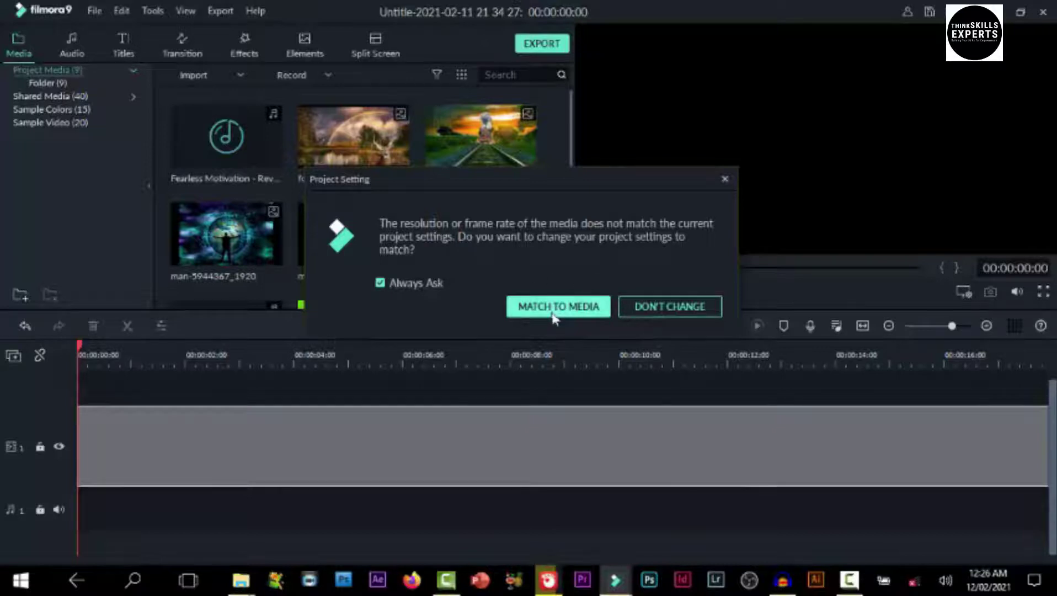
click(665, 306)
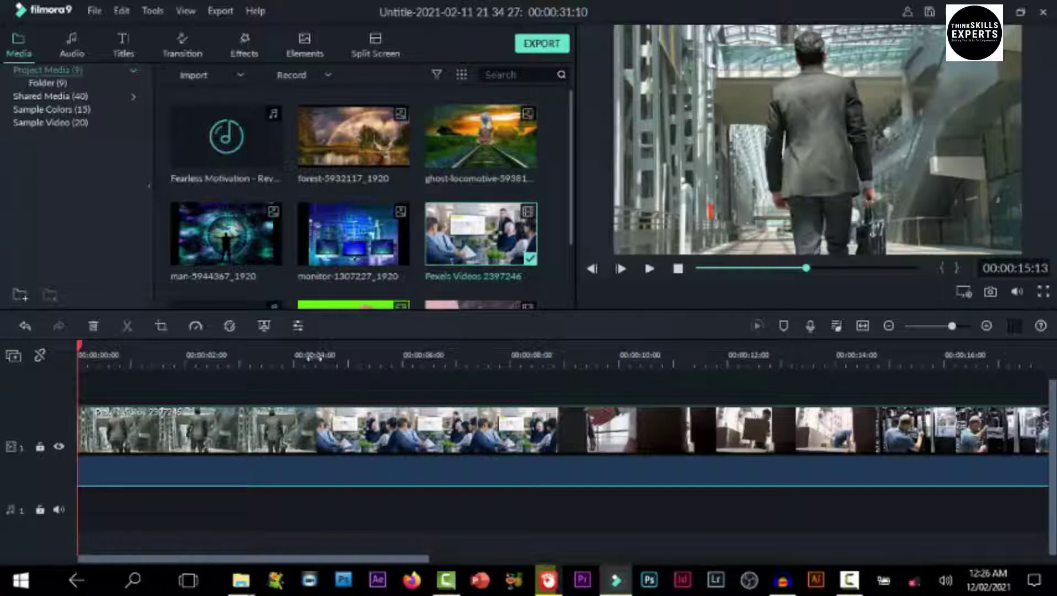
click(105, 355)
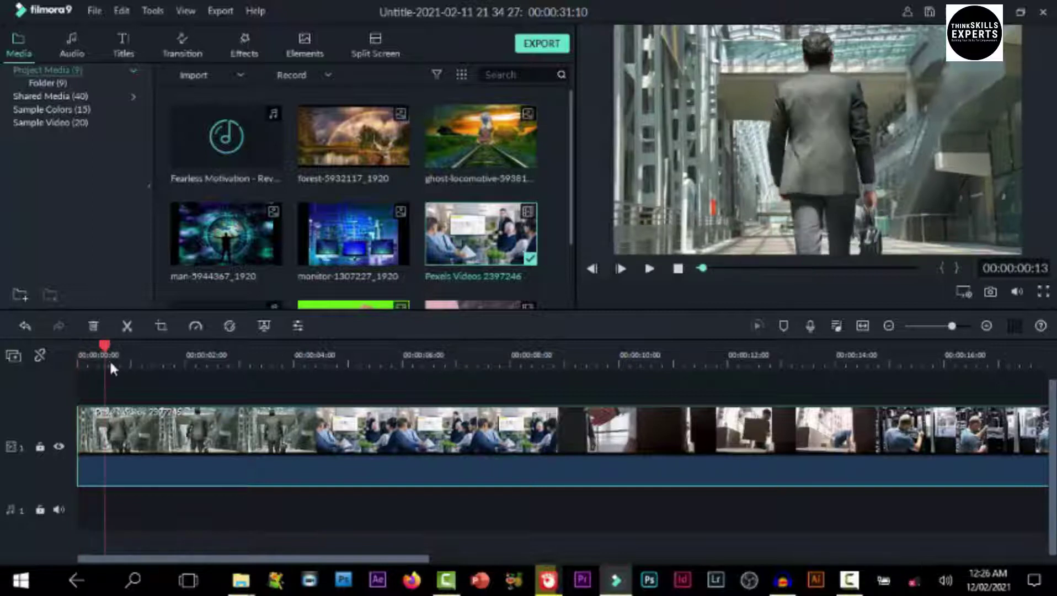
drag(105, 353, 113, 451)
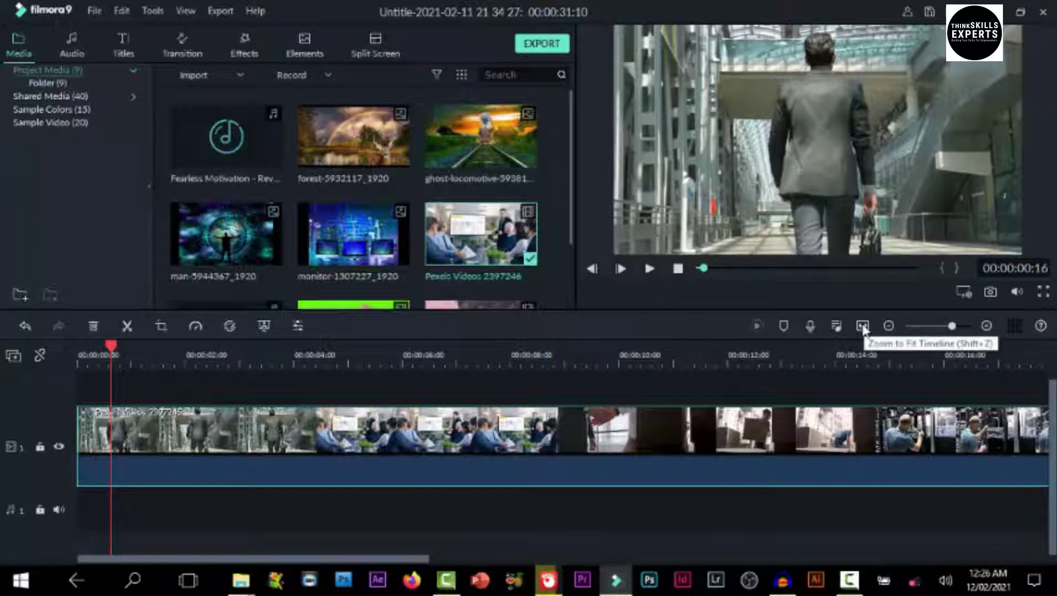
Zoom the timeline to fit the 31-second Pexels clip and scrub to about 14 seconds
click(863, 326)
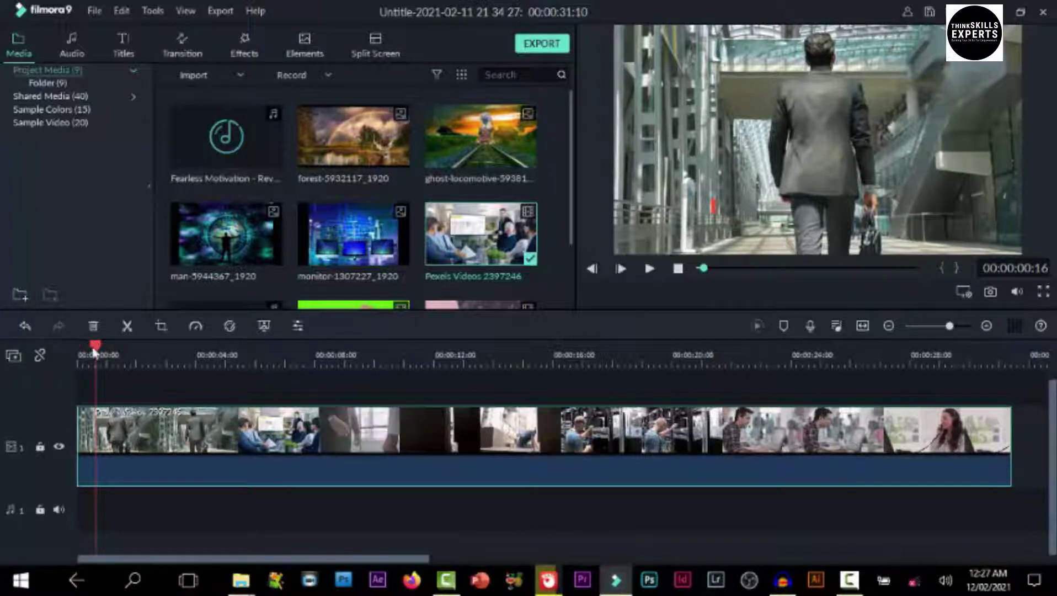
drag(98, 349, 392, 442)
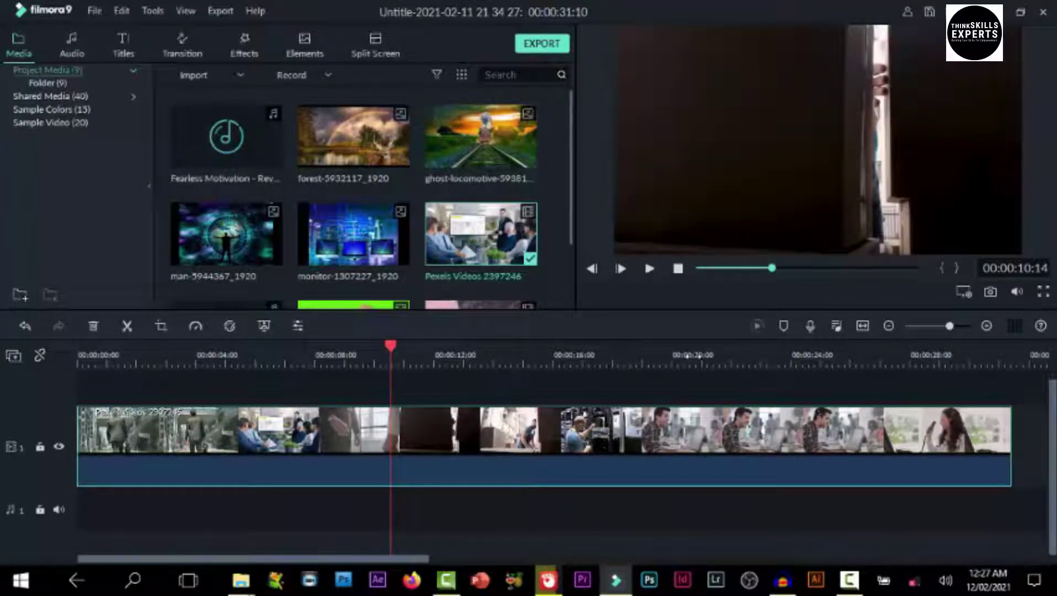
drag(686, 354, 331, 350)
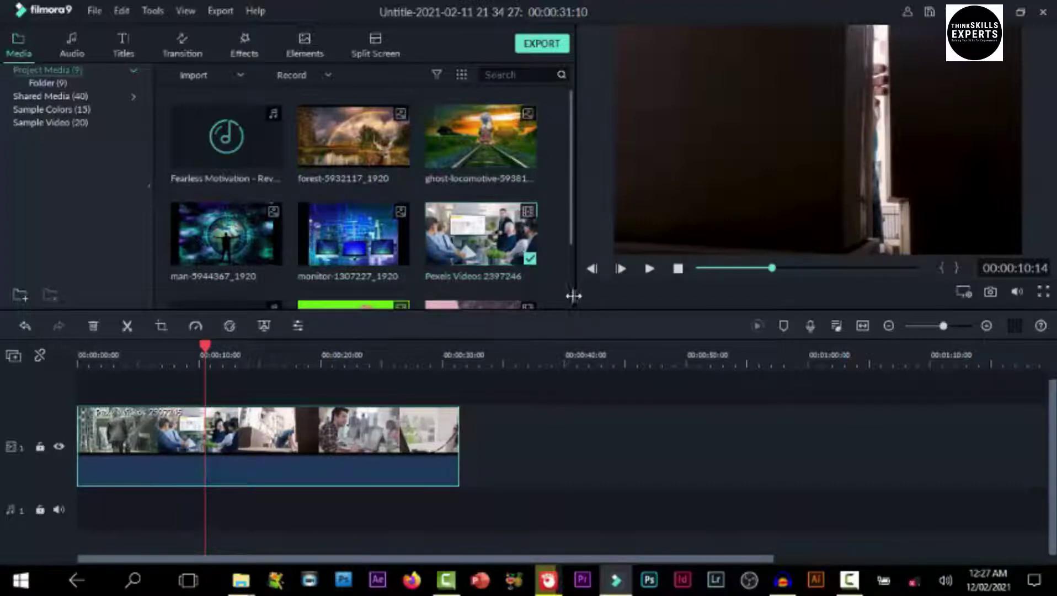
scroll(571, 295, down, 2)
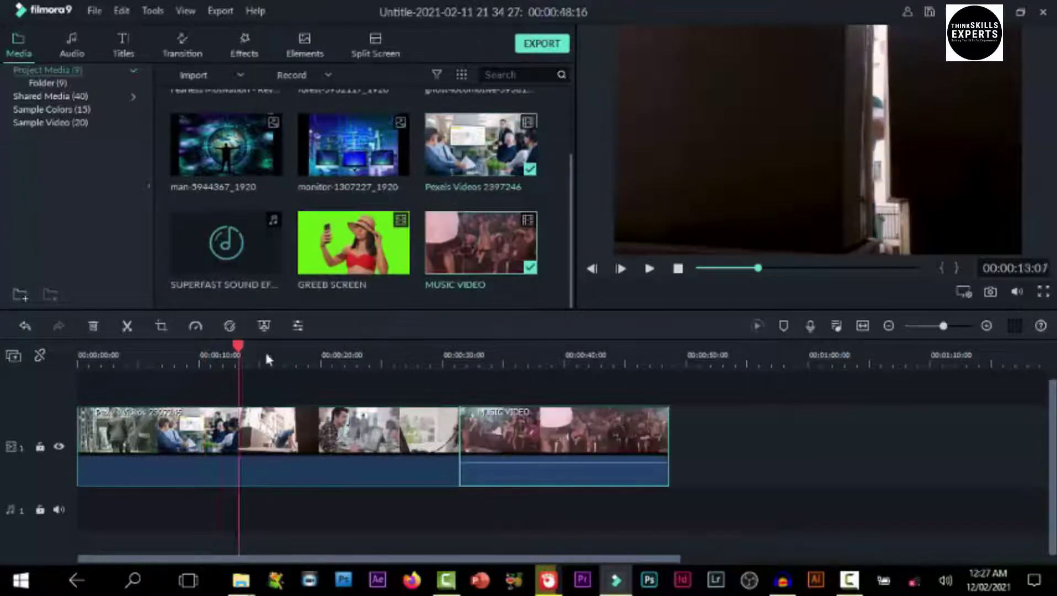
Place MUSIC VIDEO after the Pexels clip on track 1 and play back from about 32 seconds
drag(266, 354, 508, 431)
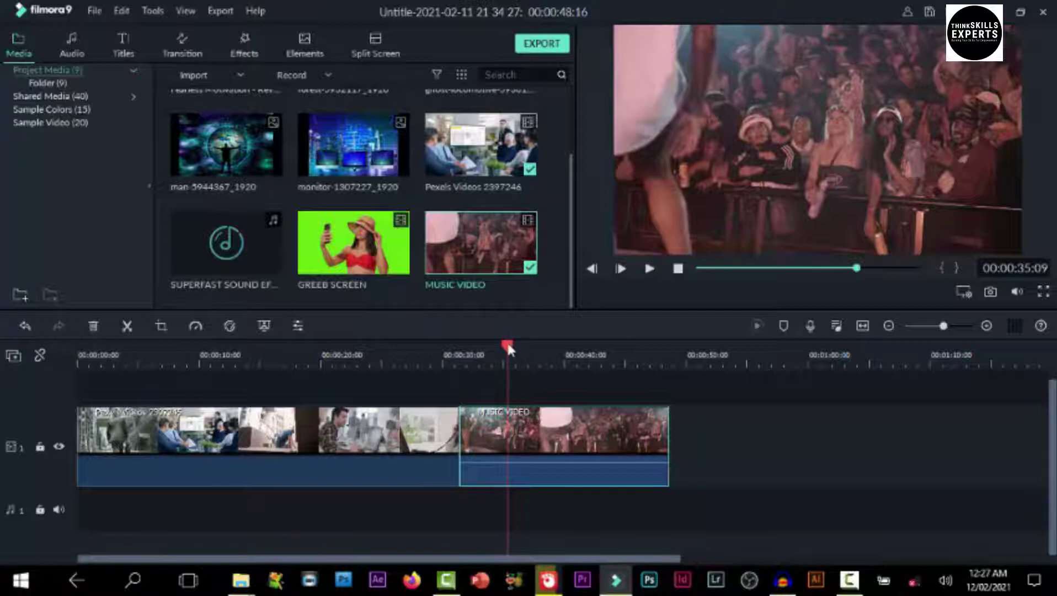
drag(508, 349, 526, 370)
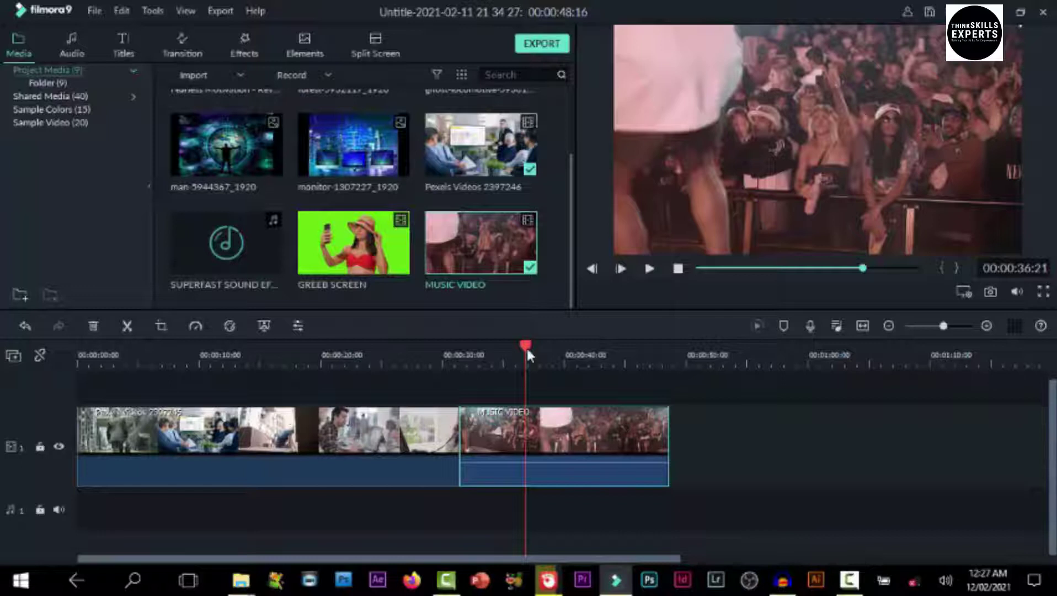
drag(527, 348, 349, 402)
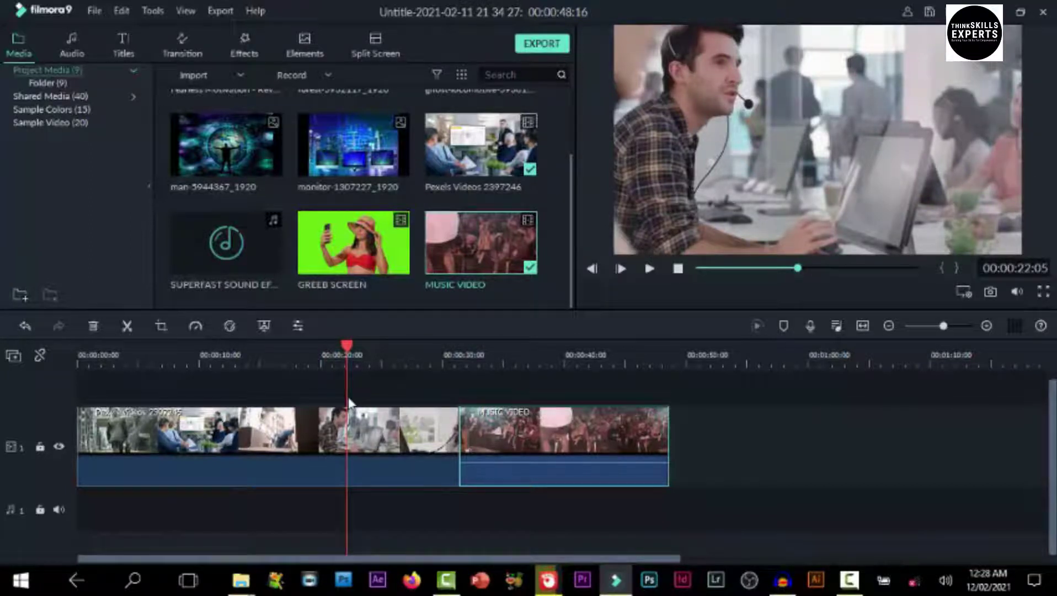
key(space)
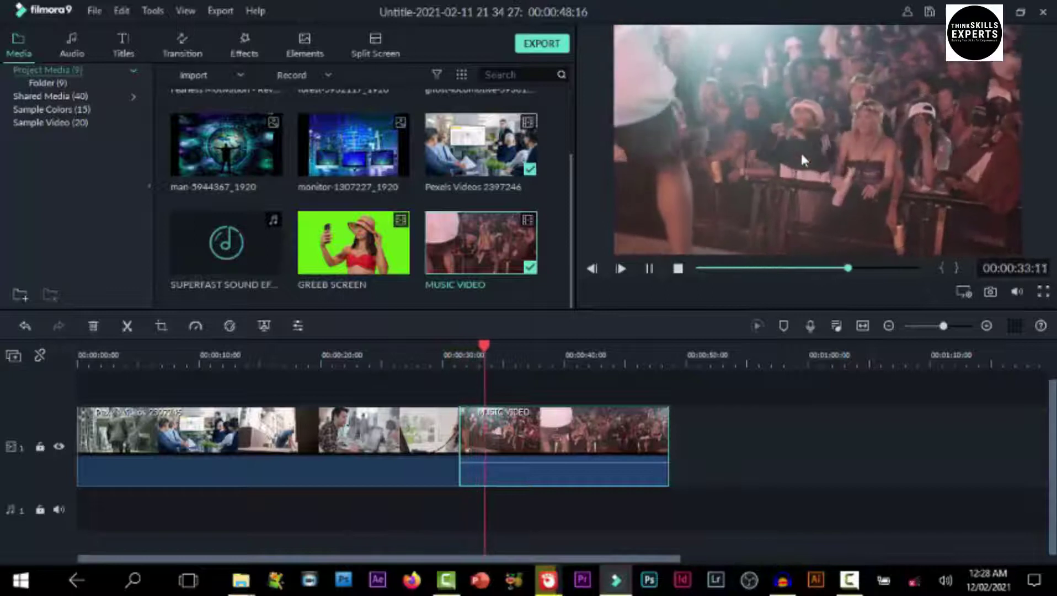
key(space)
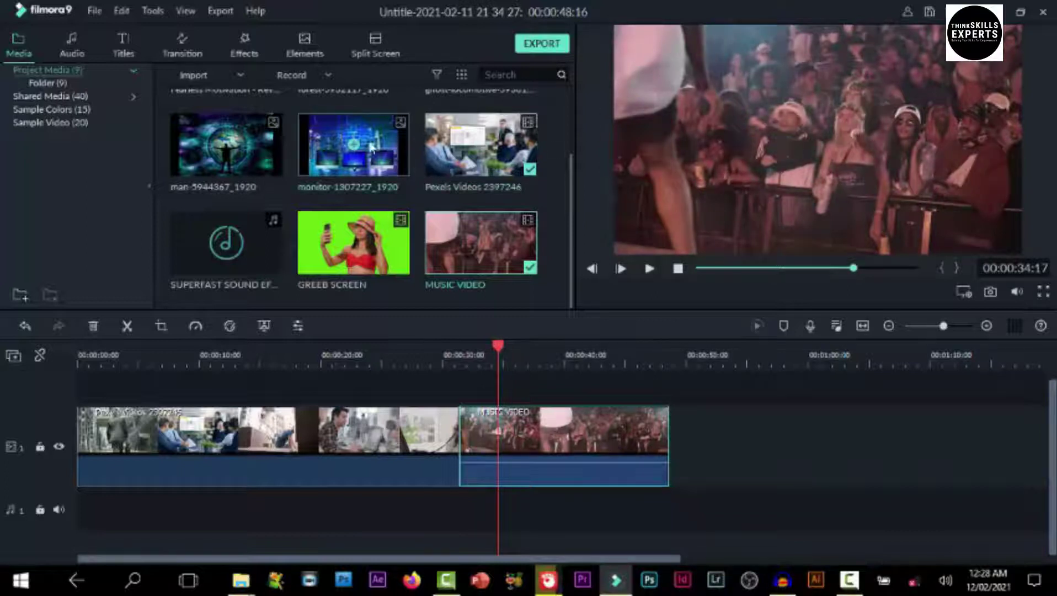
Add the man-5944367 image as an overlay on track 2 near the start
drag(238, 133, 139, 397)
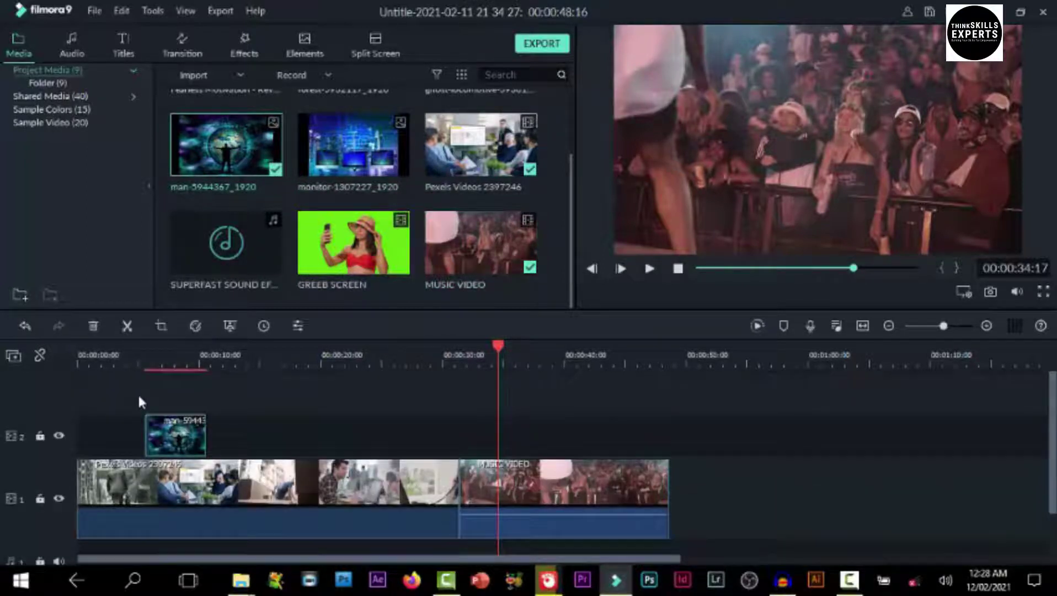
click(145, 360)
drag(142, 365, 174, 360)
Place the monitor-1307227 image on track 2 near 16 seconds and Crop to Fit it
click(356, 141)
drag(293, 306, 266, 438)
drag(168, 344, 294, 398)
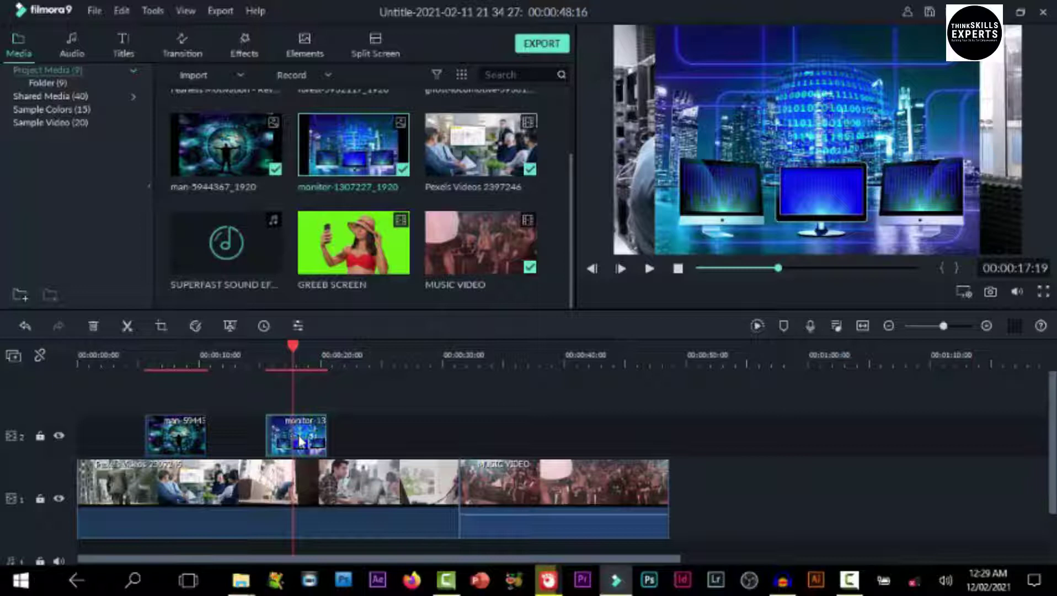
right_click(300, 442)
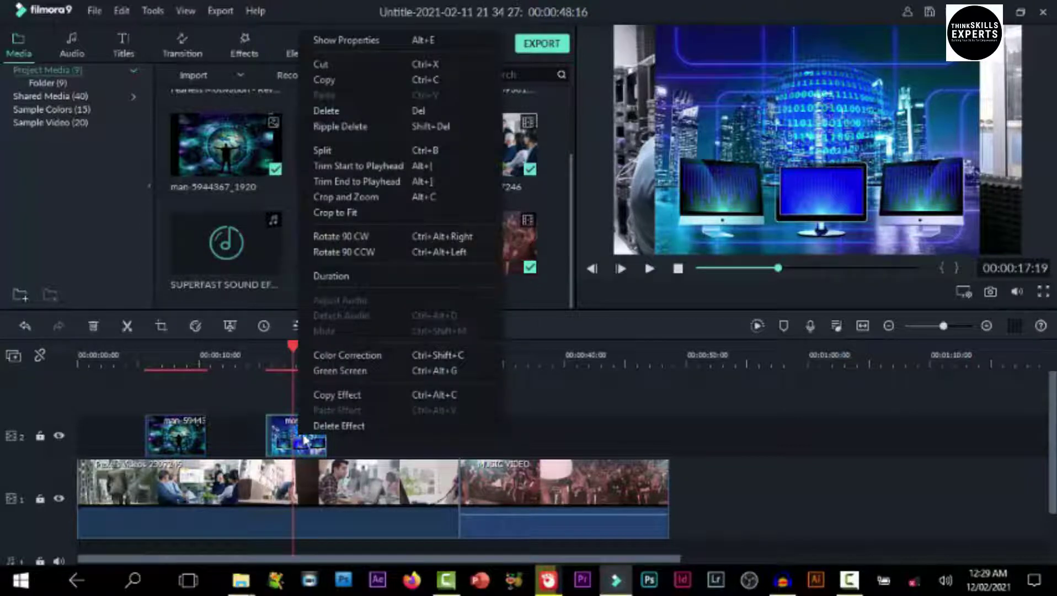
click(339, 213)
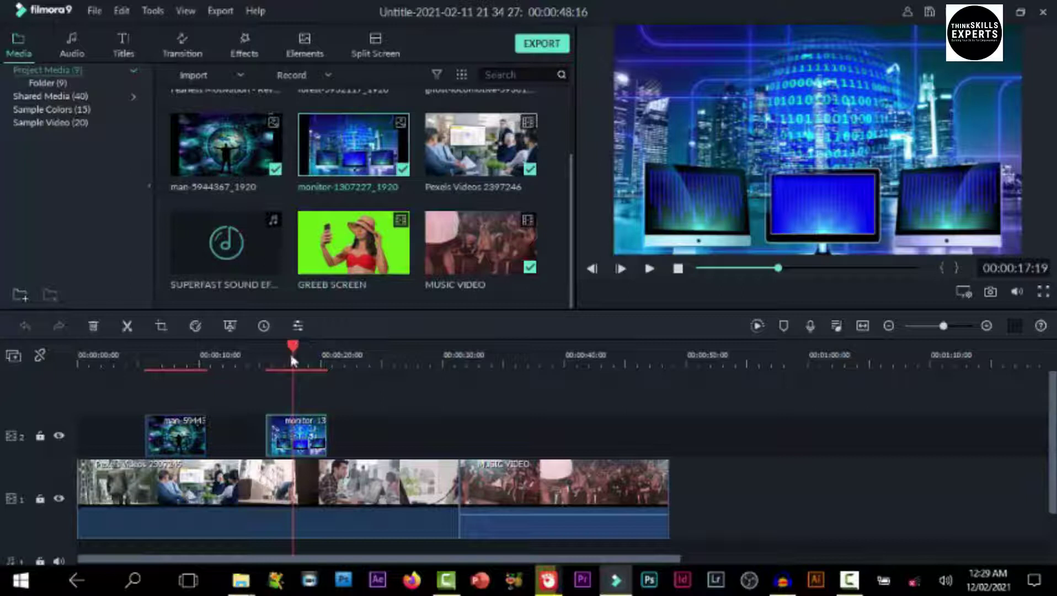
drag(291, 352, 159, 381)
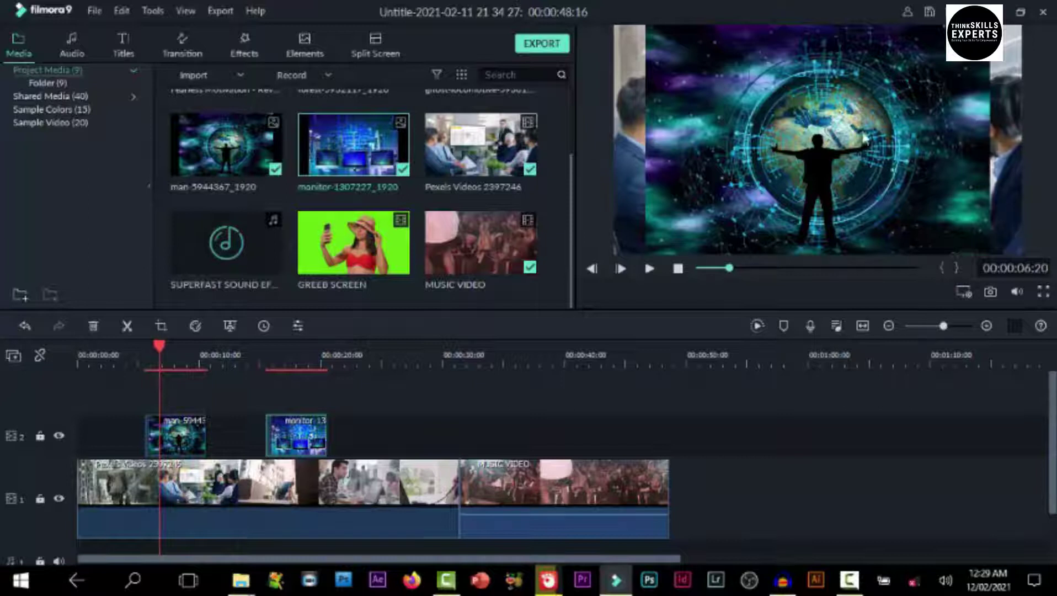
Apply Crop to Fit to the man overlay clip and scrub to review the overlays
click(171, 421)
right_click(175, 422)
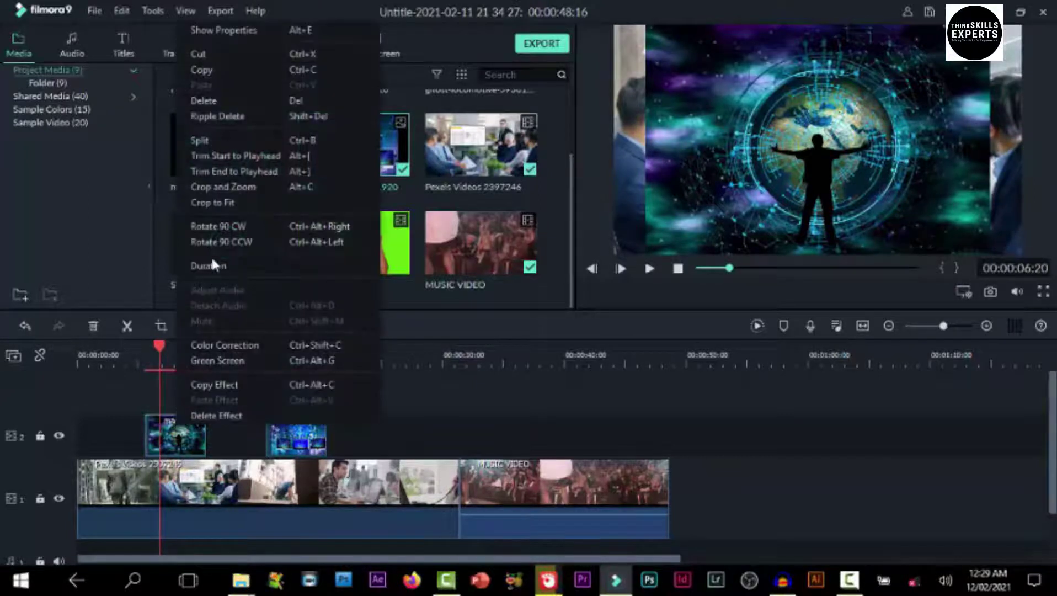
click(219, 202)
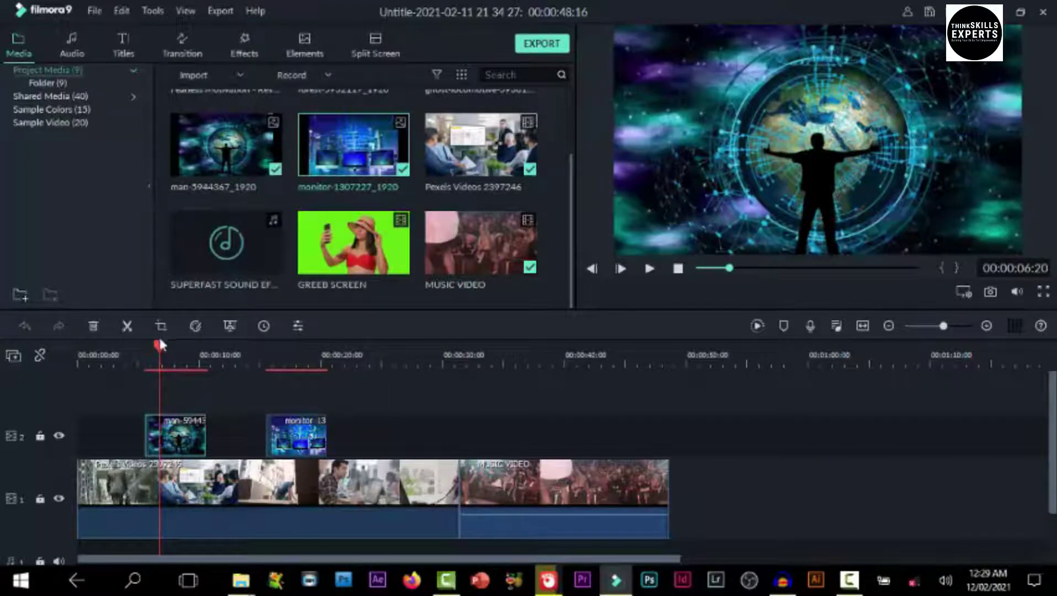
drag(182, 347, 248, 462)
Move the monitor overlay to about 29 seconds, undoing an accidental move of the man image
drag(313, 439, 471, 454)
drag(249, 345, 122, 378)
drag(518, 214, 675, 357)
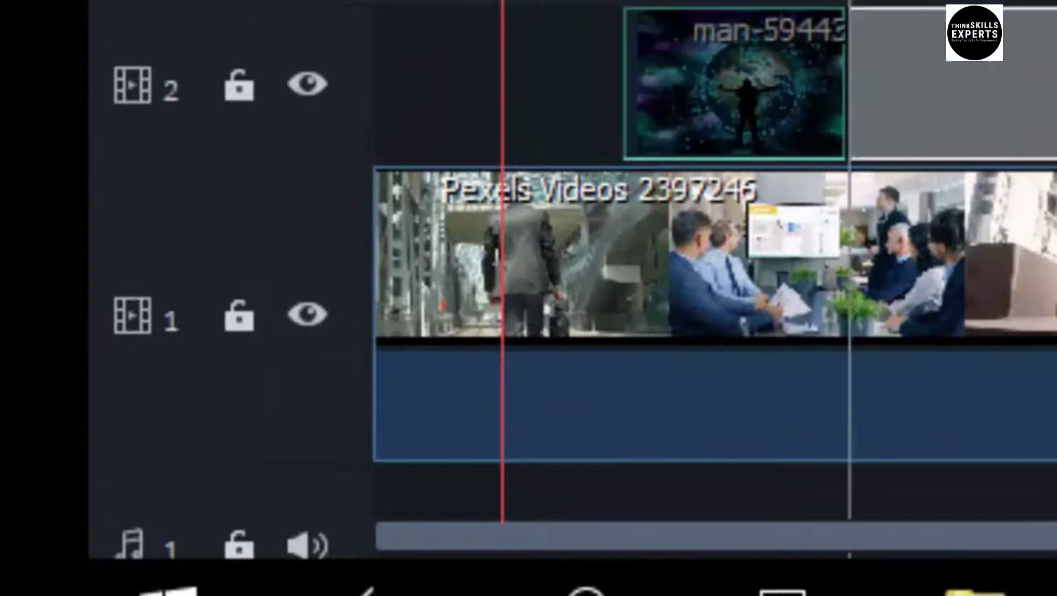
drag(989, 233, 985, 224)
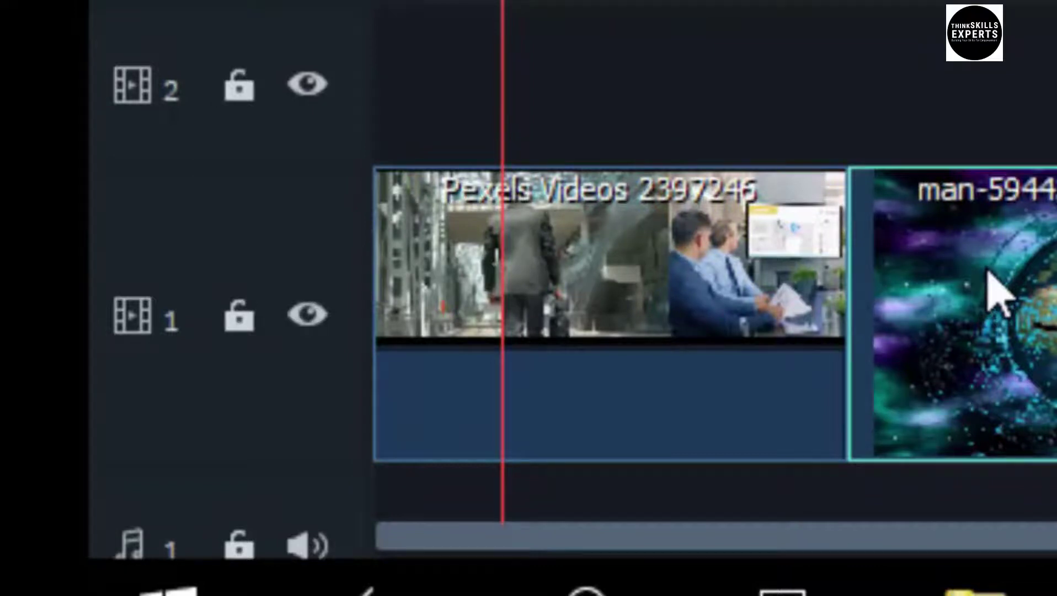
key(ctrl+z)
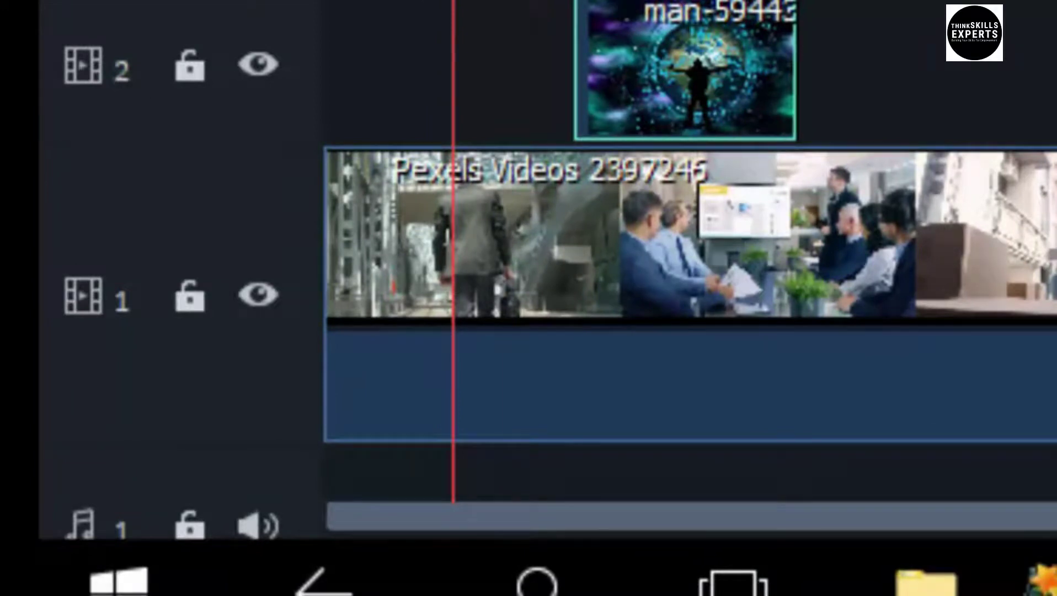
scroll(690, 248, down, 3)
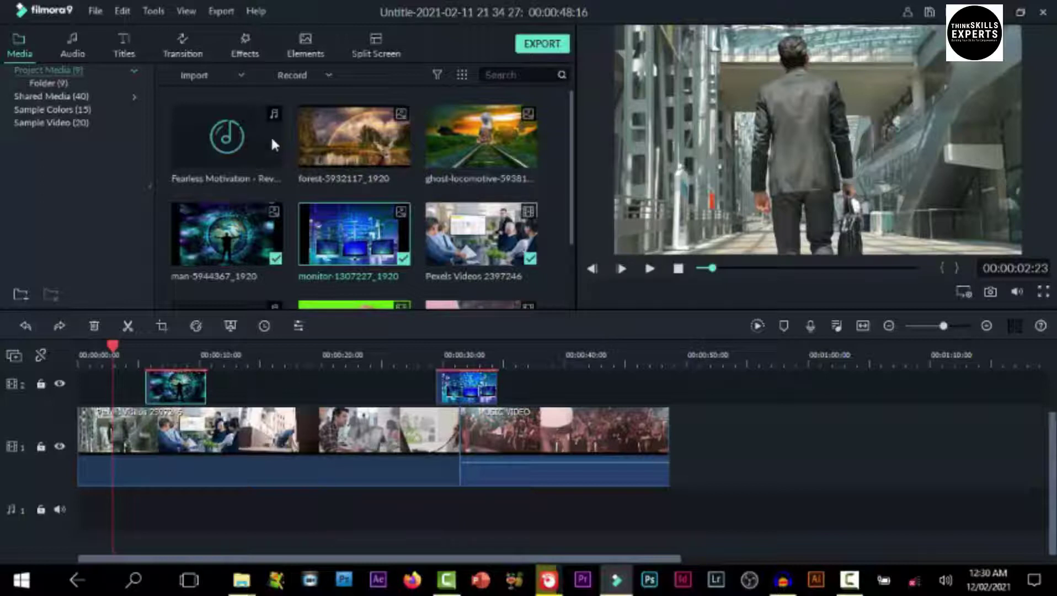
Drop the Fearless Motivation audio onto the audio track at the timeline start
drag(258, 126, 74, 489)
scroll(271, 466, down, 2)
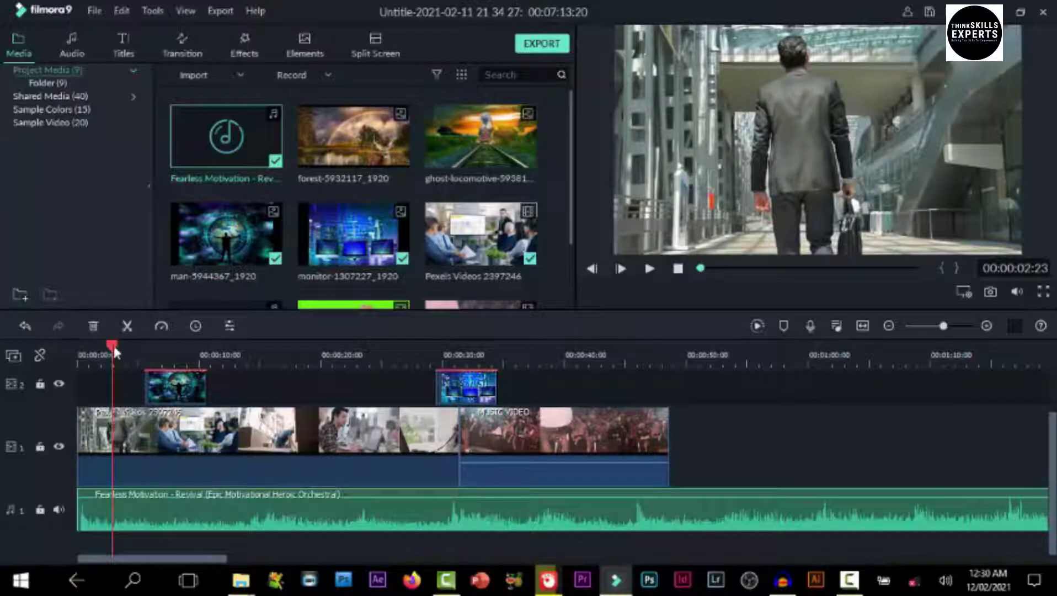
drag(113, 347, 59, 368)
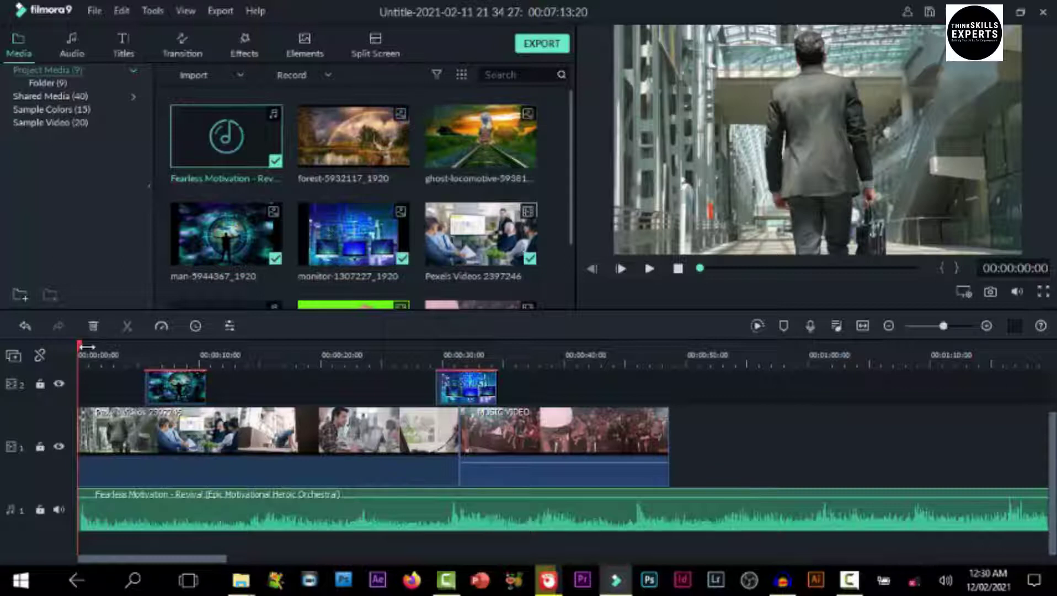
key(space)
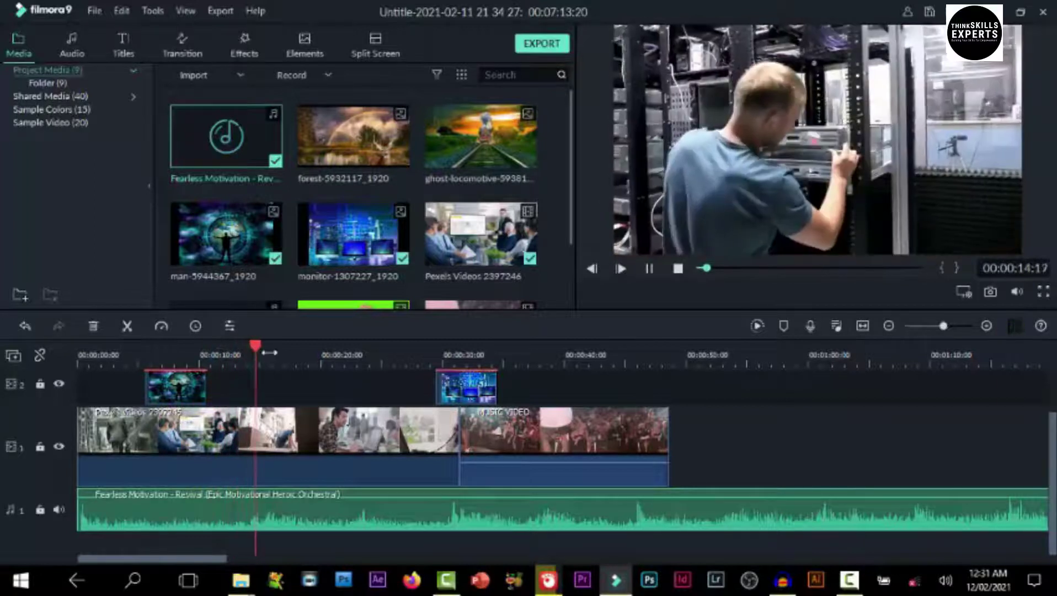
scroll(259, 353, up, 2)
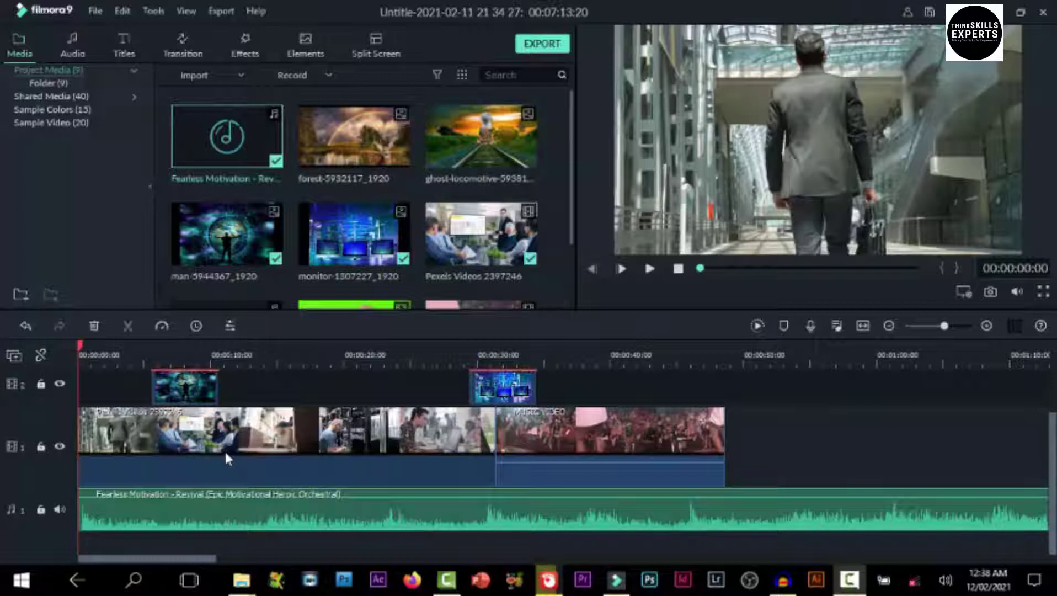
Scrub through the project timeline from about 2 seconds to 28 seconds and back to 4
click(106, 359)
drag(108, 345, 554, 439)
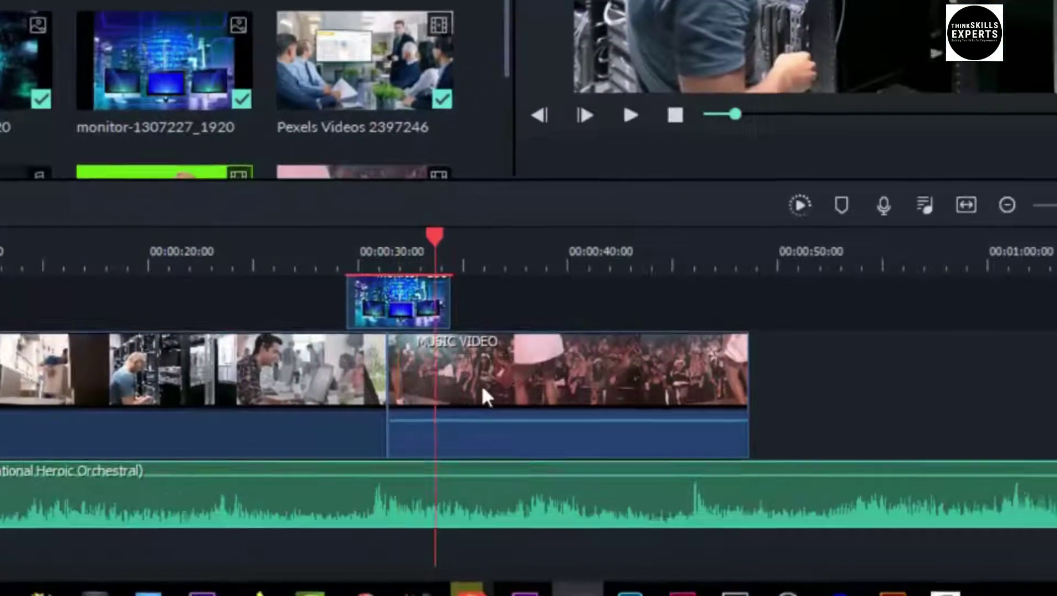
drag(482, 389, 562, 484)
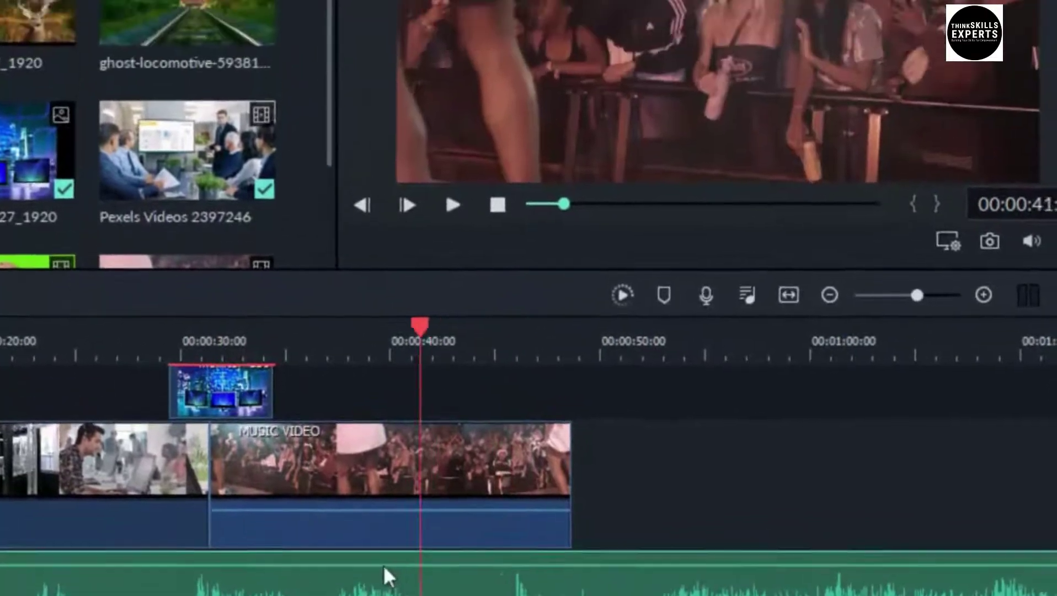
drag(383, 564, 83, 564)
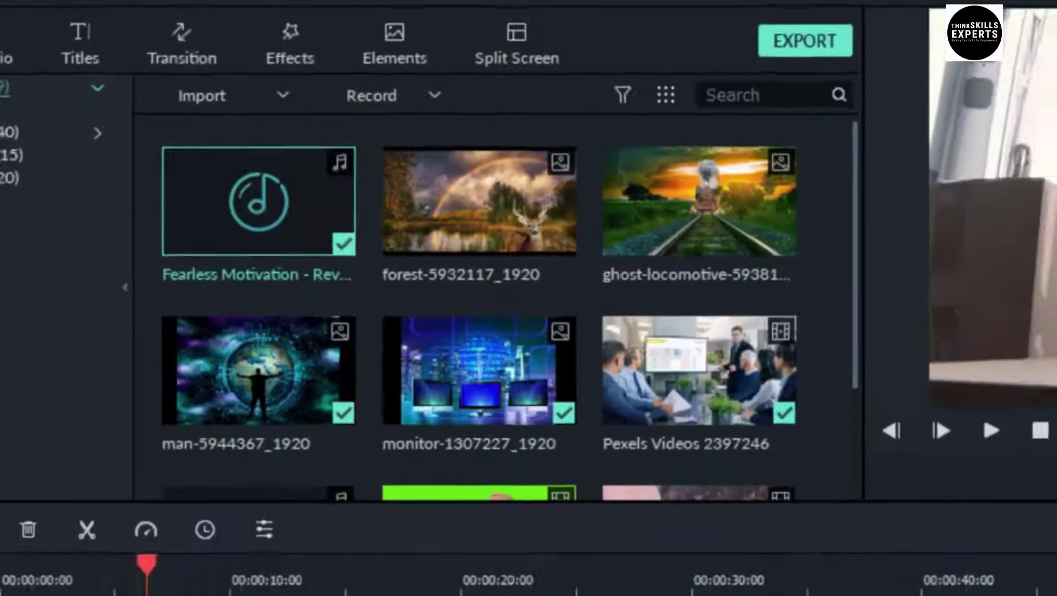
drag(146, 592, 393, 488)
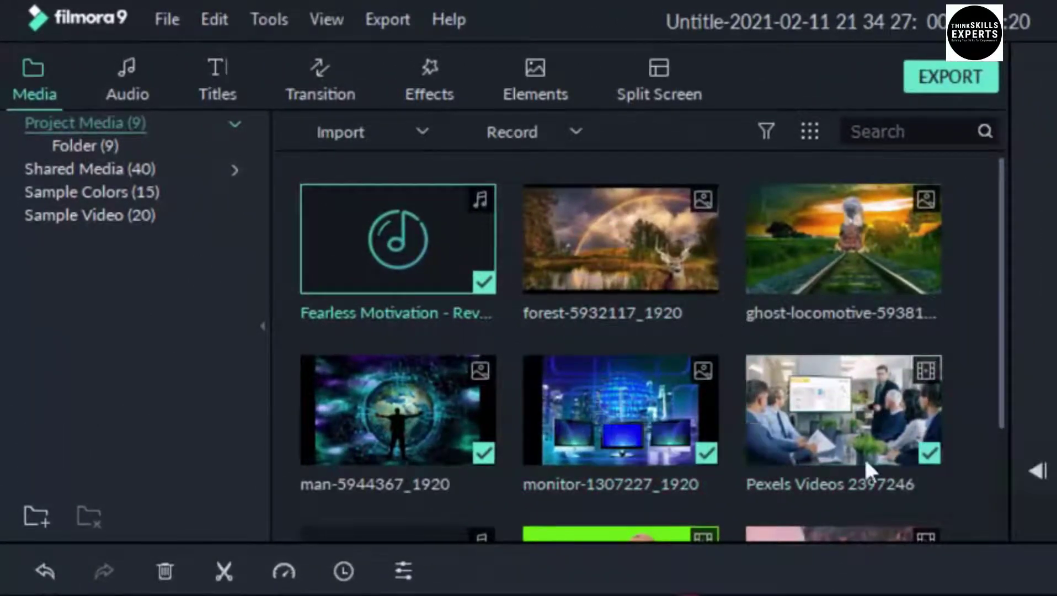
scroll(885, 403, down, 3)
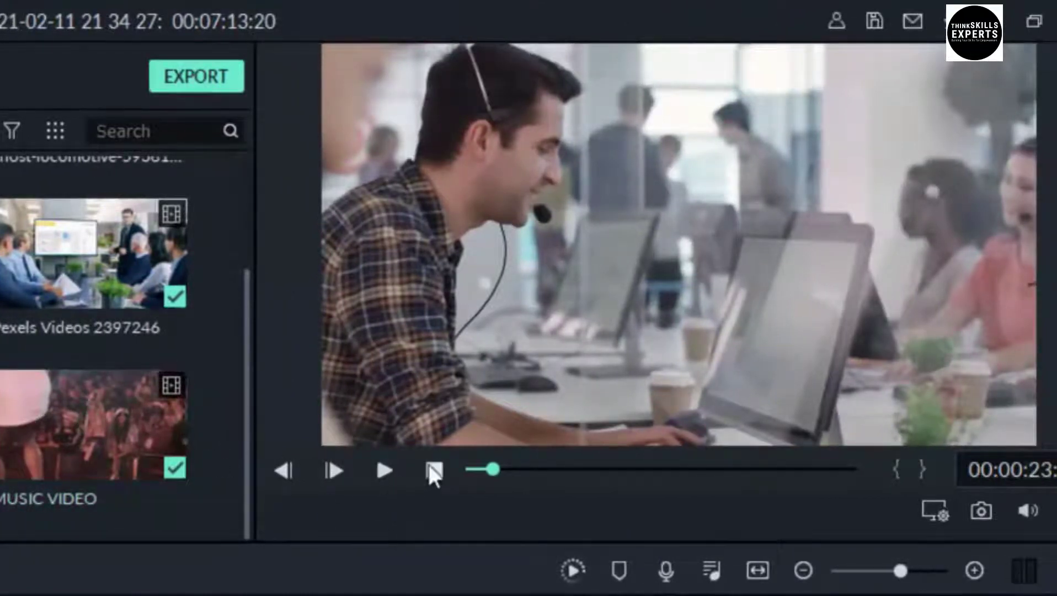
Load the GREEB SCREEN clip in the preview and scrub through it around 7 seconds
click(385, 469)
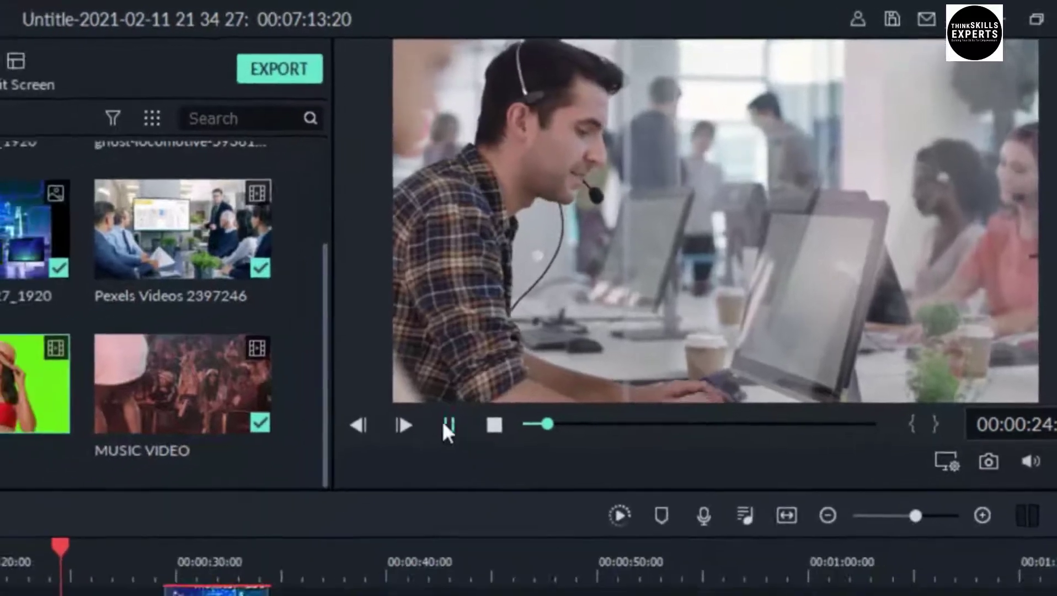
click(445, 425)
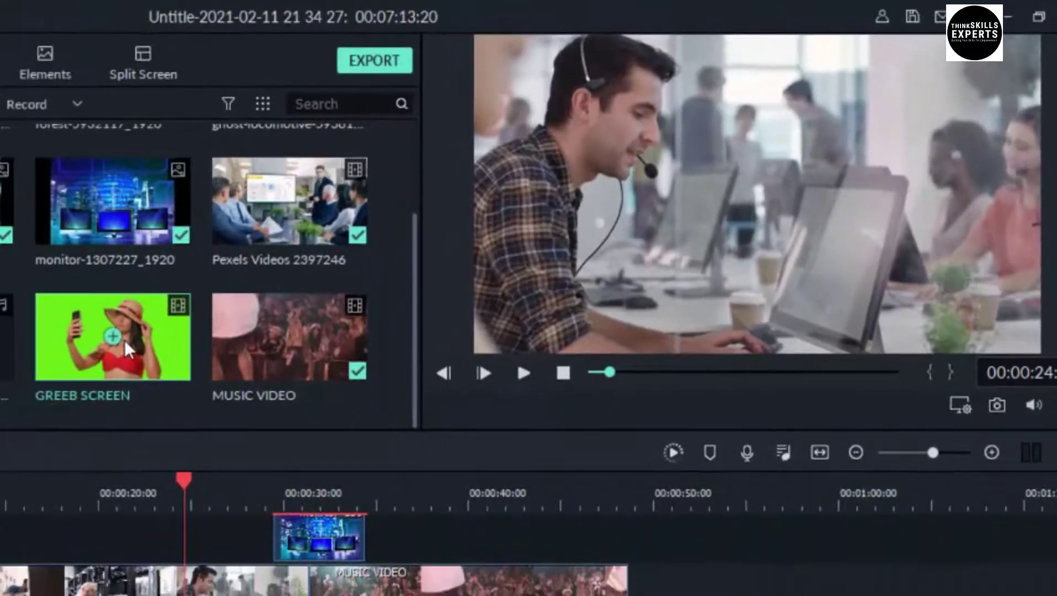
double_click(124, 339)
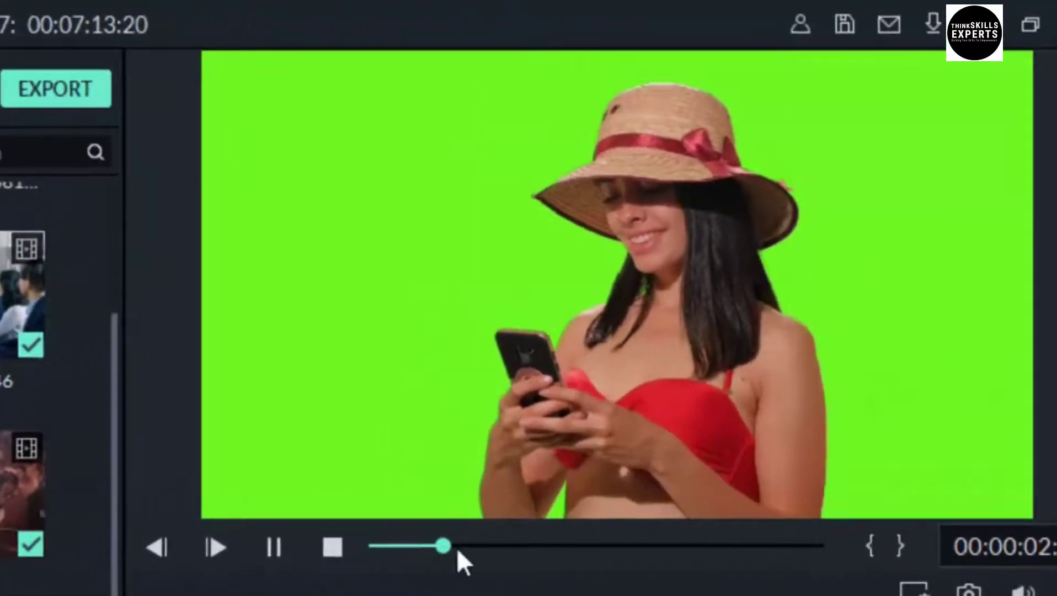
drag(530, 484, 646, 494)
drag(593, 562, 382, 583)
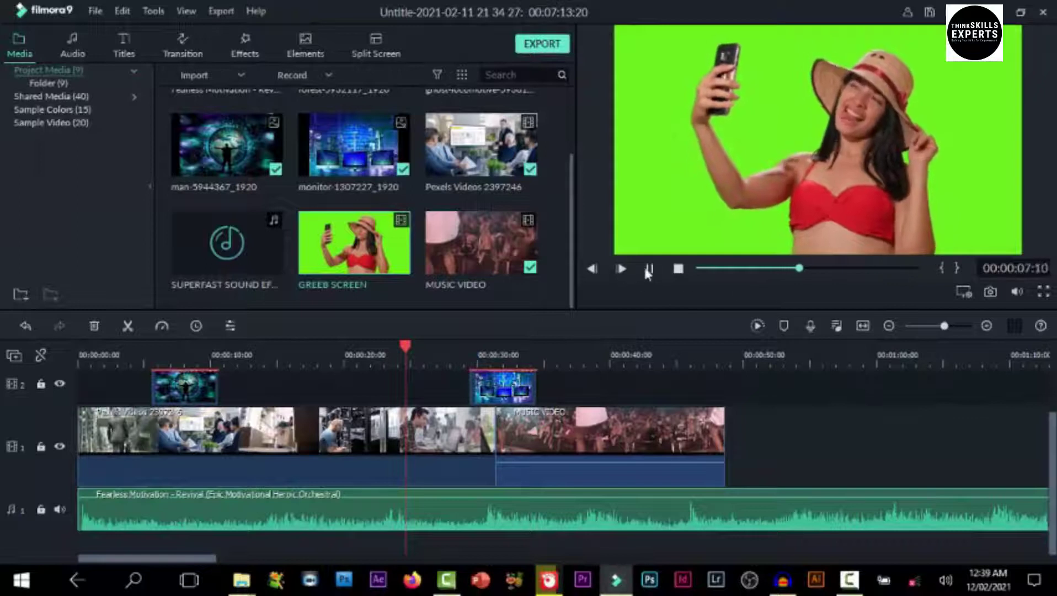
Pause the green-screen preview and set the timeline playhead to about 17 seconds
click(649, 269)
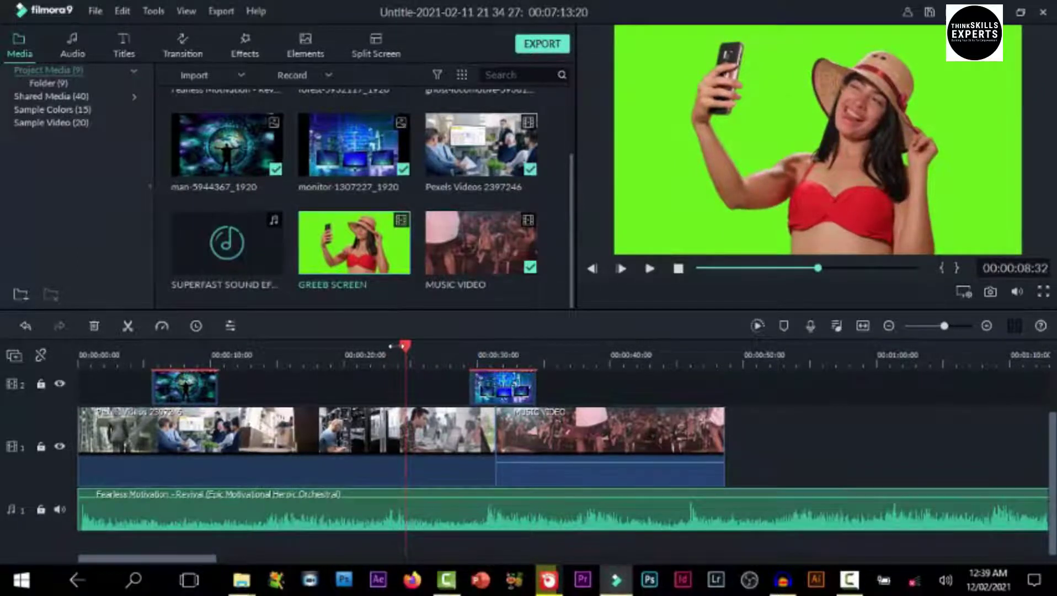
drag(409, 347, 305, 380)
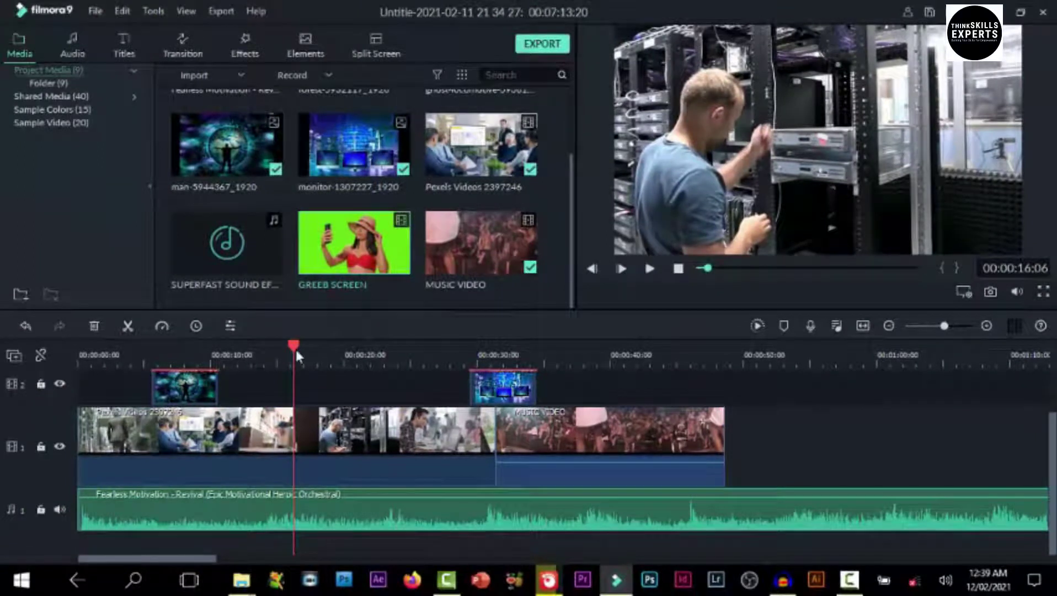
drag(293, 346, 345, 422)
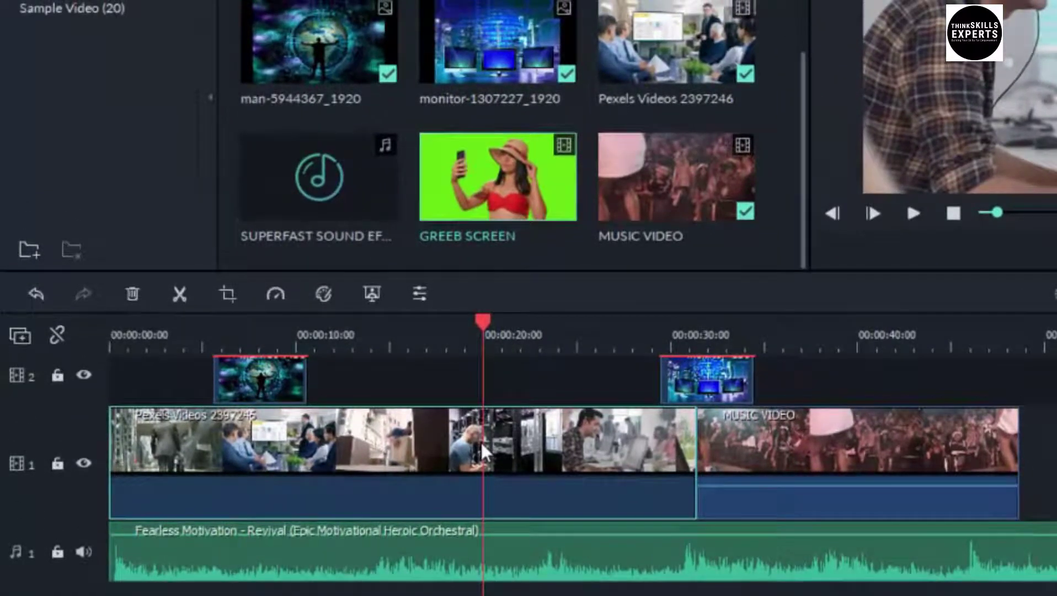
Split the Pexels clip at the playhead and move MUSIC VIDEO between its two halves
click(178, 296)
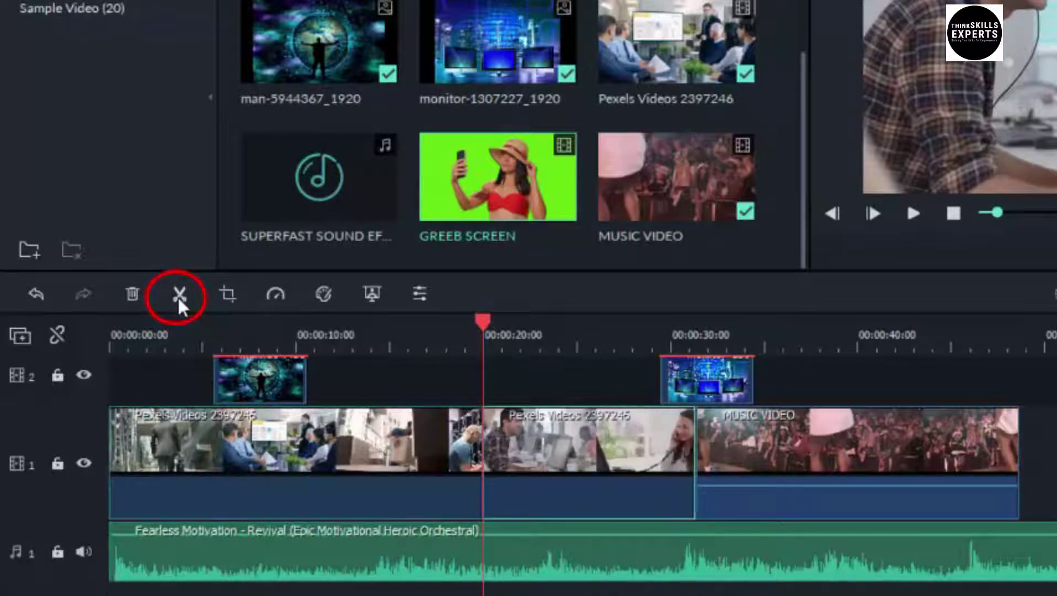
drag(487, 316, 463, 388)
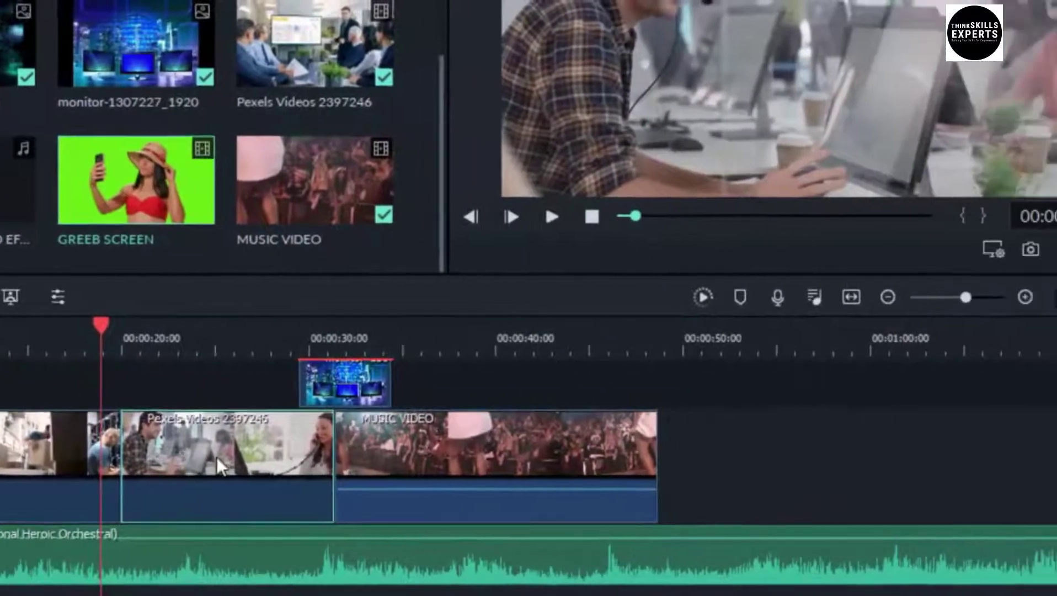
drag(648, 458, 654, 459)
drag(266, 463, 626, 488)
mouse_move(507, 439)
mouse_down()
mouse_move(457, 451)
mouse_move(309, 441)
mouse_move(517, 432)
mouse_up()
drag(794, 468, 651, 455)
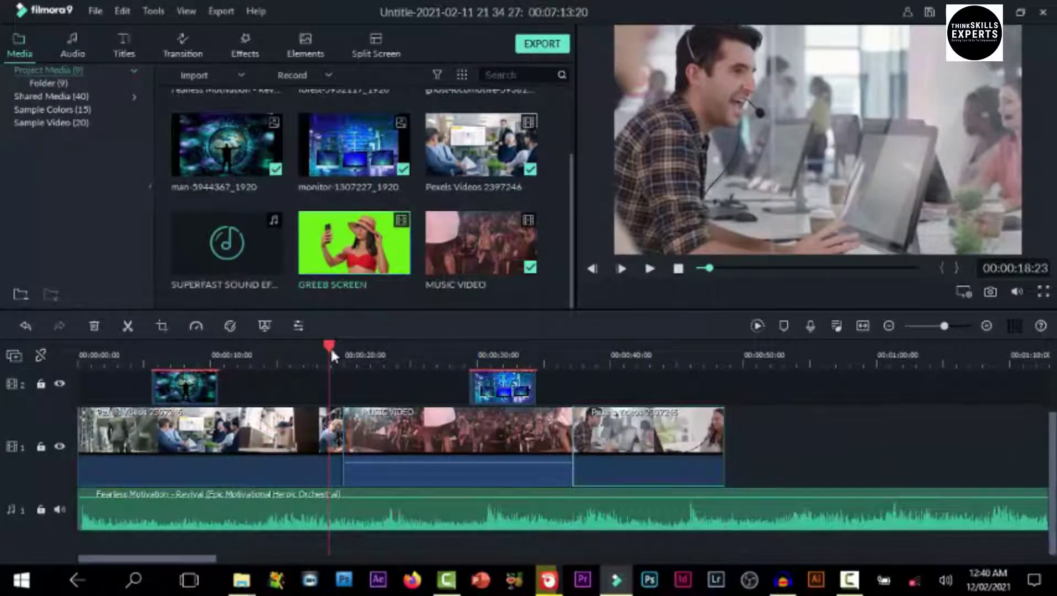
drag(328, 346, 352, 502)
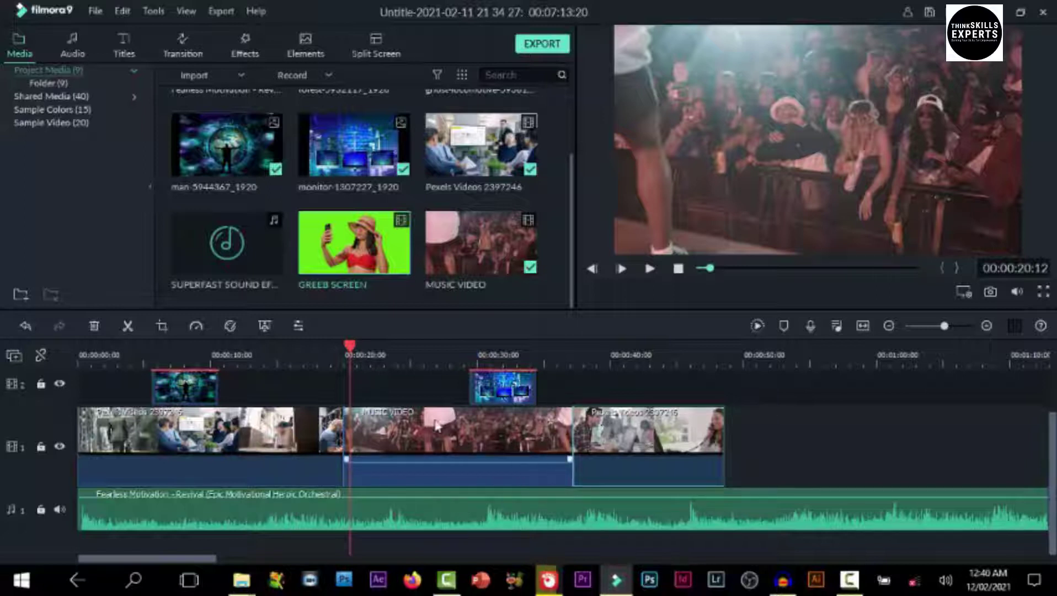
Split the MUSIC VIDEO clip at about 26 seconds and move the second part onto the overlay track
drag(351, 348, 433, 367)
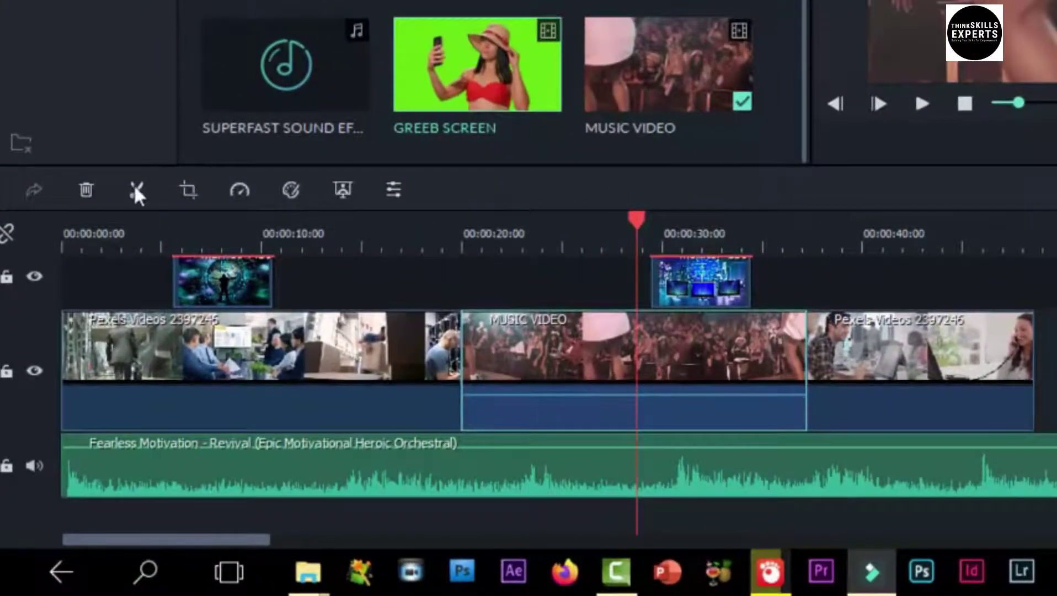
click(136, 191)
click(710, 354)
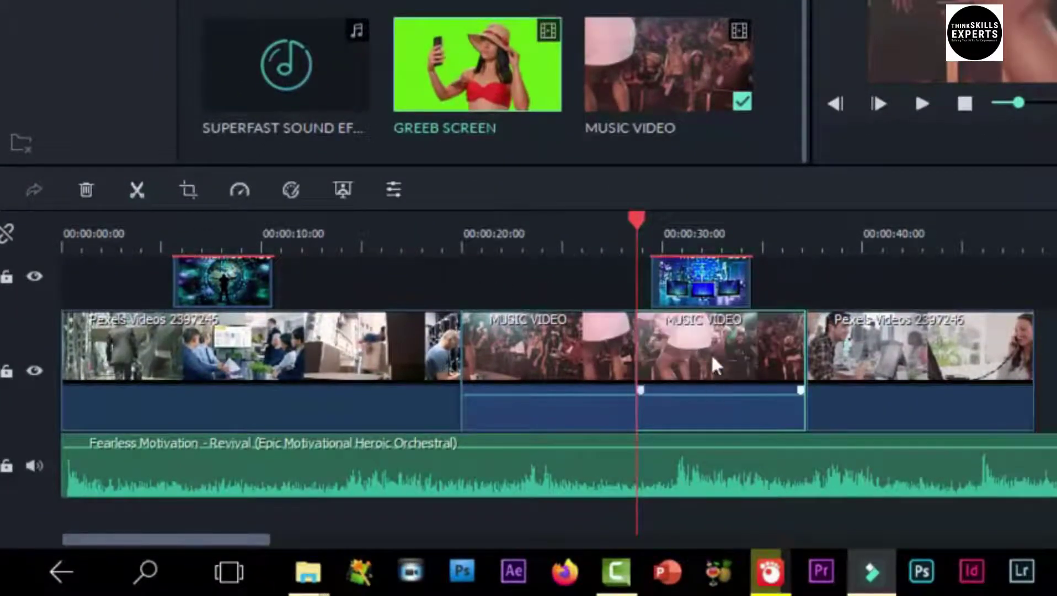
drag(712, 354, 333, 359)
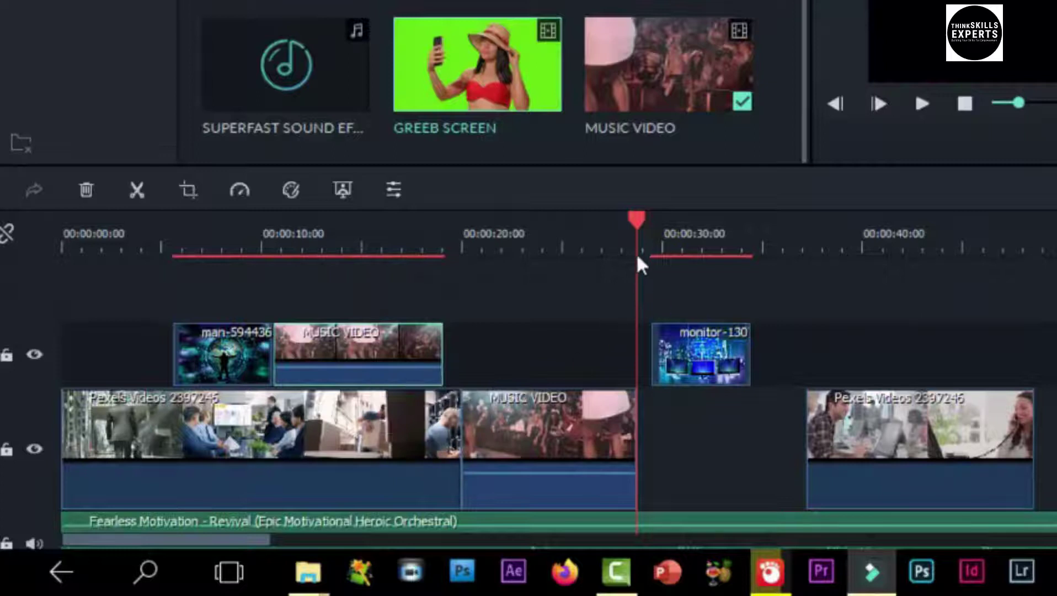
Scrub the playhead from the start through about 10 seconds to check the overlay placement
drag(635, 211, 283, 218)
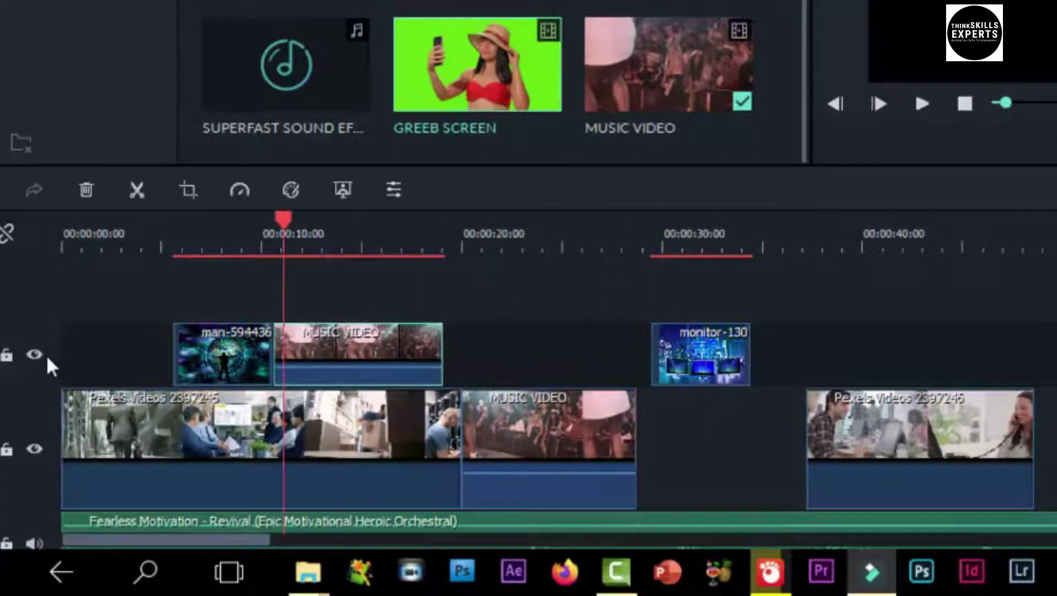
key(Home)
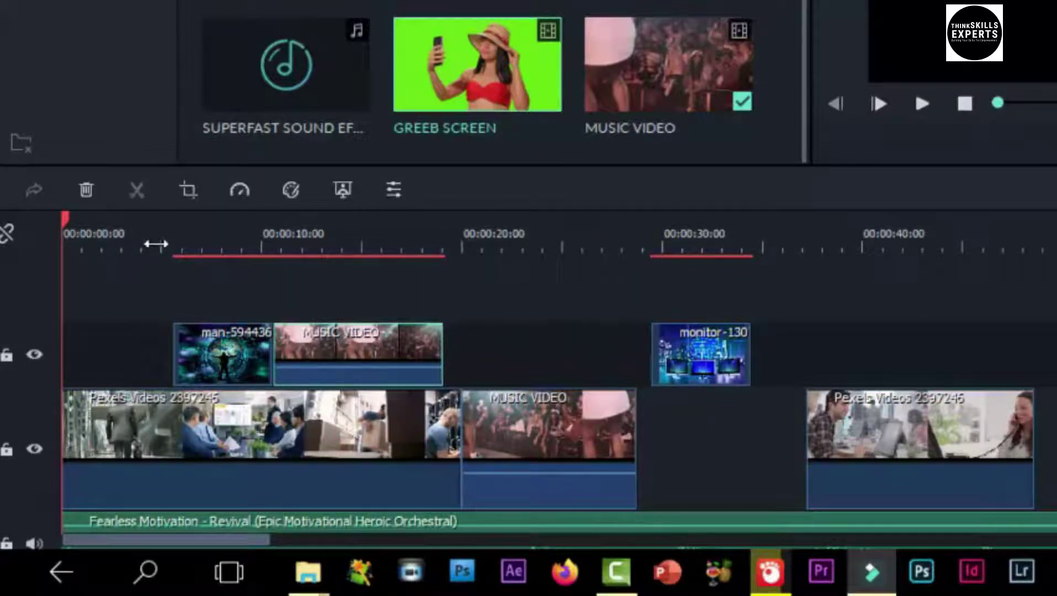
click(161, 244)
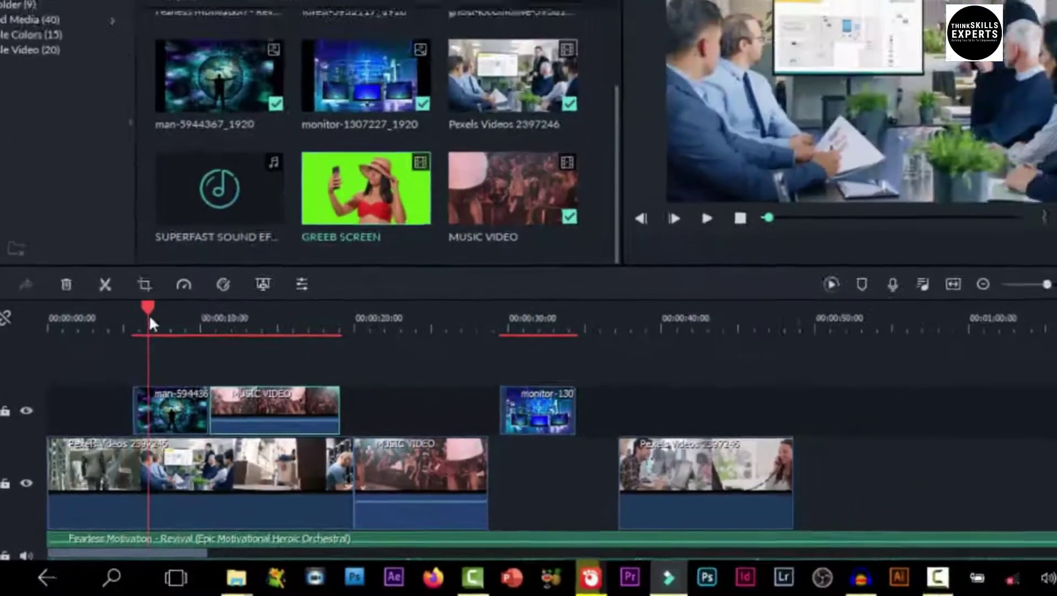
drag(210, 238, 216, 241)
drag(155, 347, 413, 444)
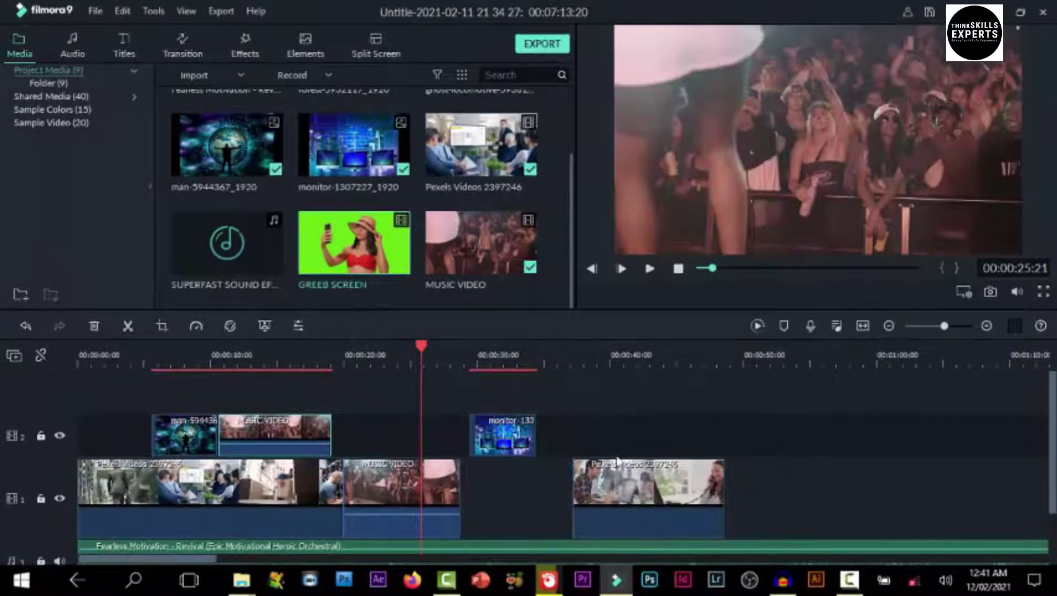
Slide the Pexels clip left and delete the MUSIC VIDEO section after 24 seconds with ripple on
drag(659, 491, 558, 496)
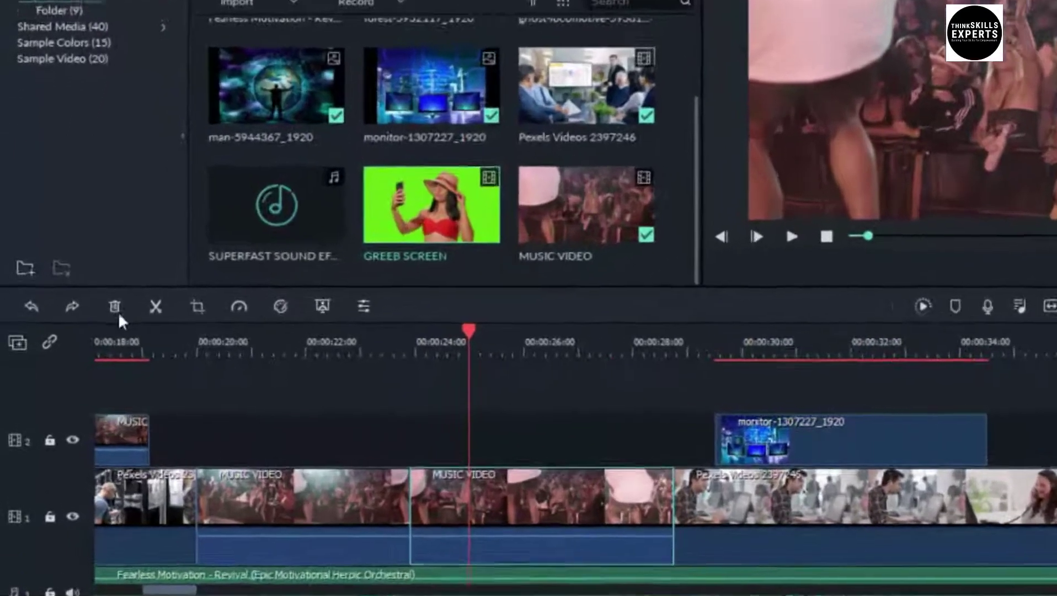
click(114, 306)
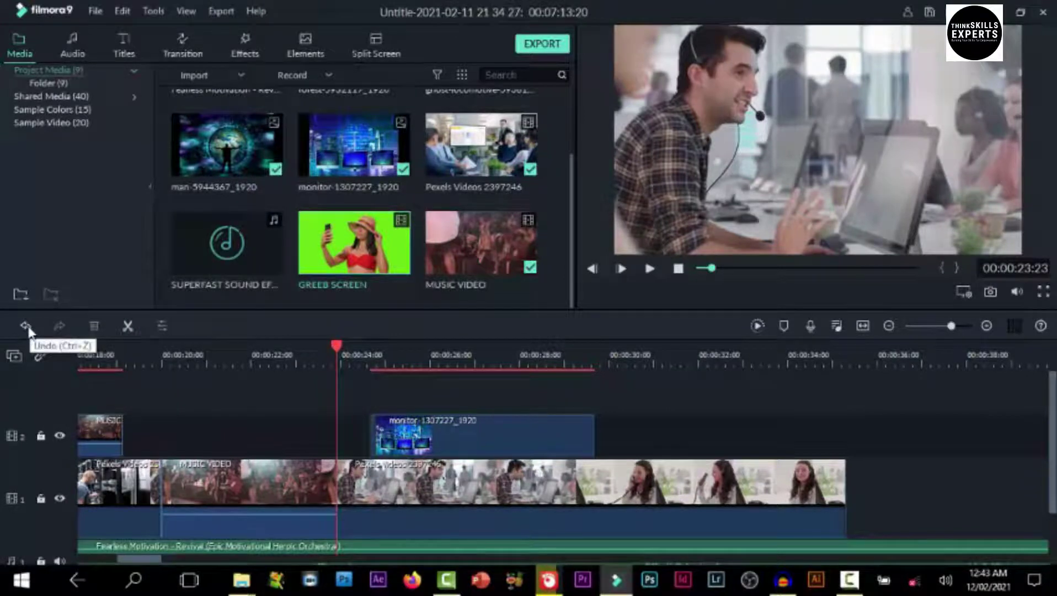
Undo the deletion, switch Auto Ripple off, test a gap-leaving delete, then restore the clip
click(26, 326)
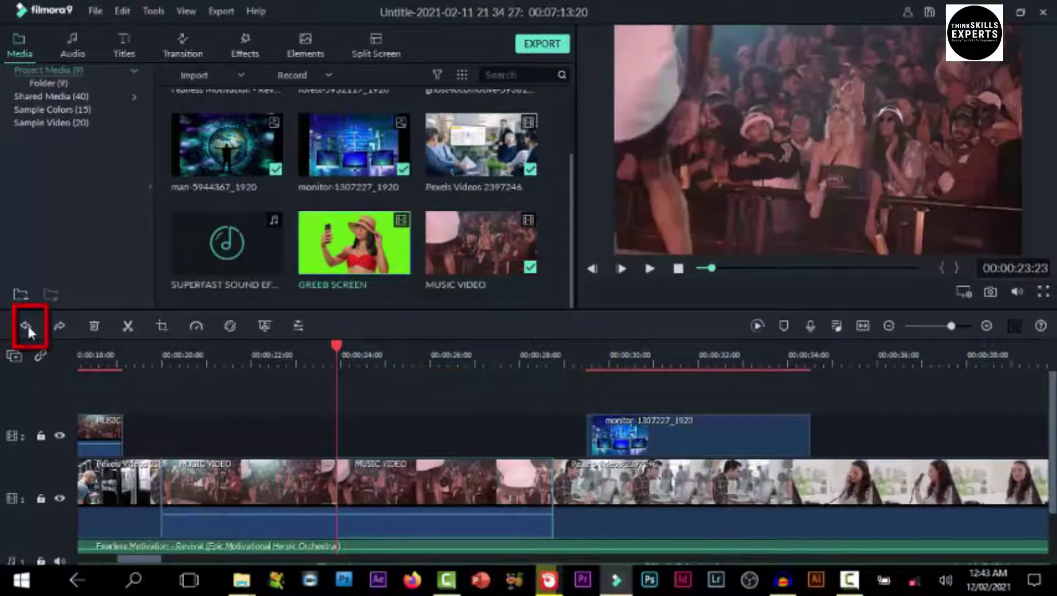
click(41, 357)
click(98, 325)
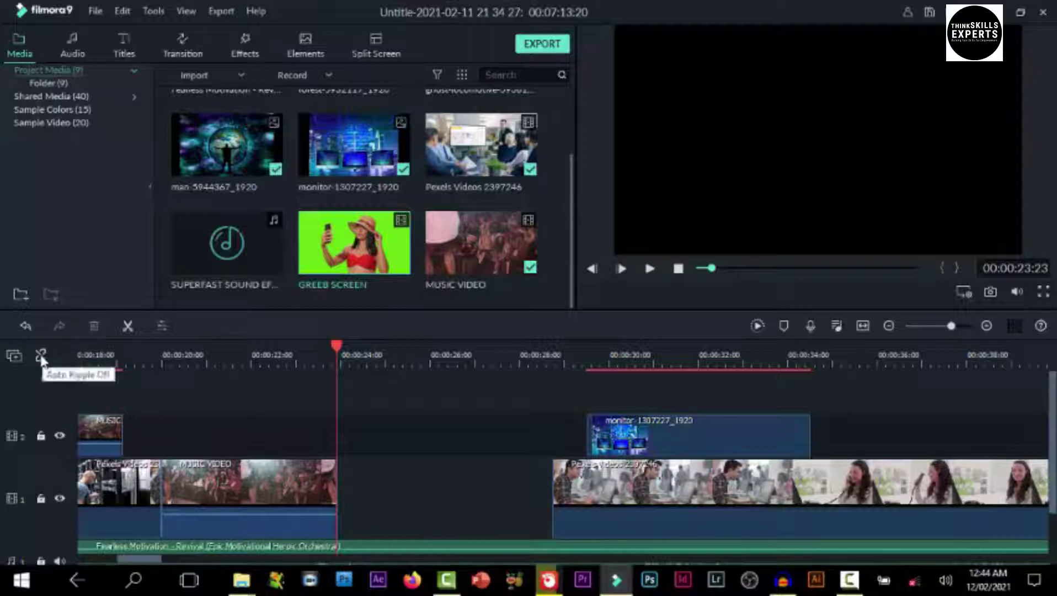
click(25, 327)
click(347, 469)
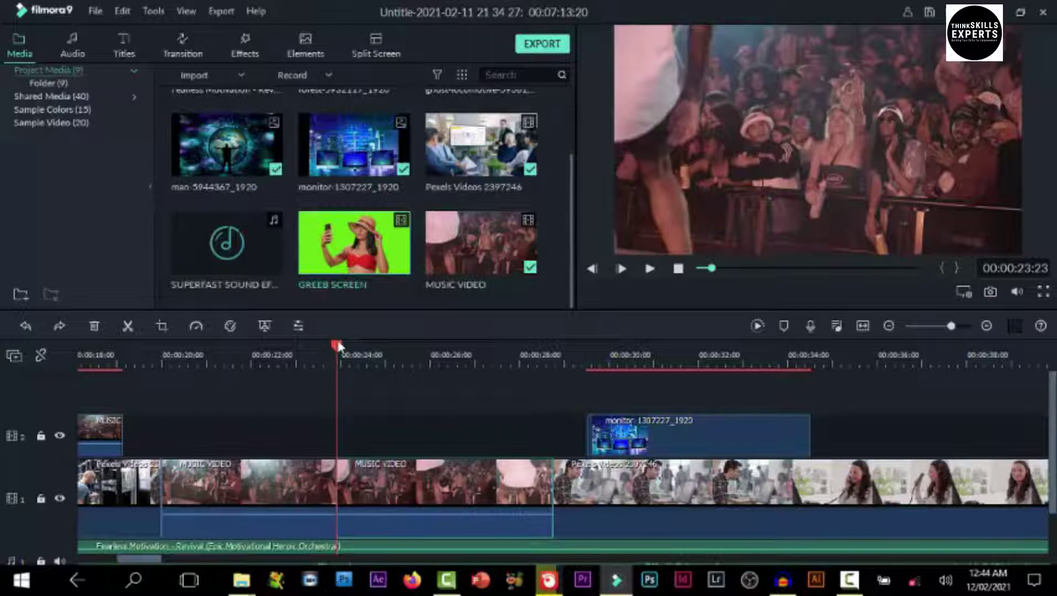
drag(335, 349, 676, 499)
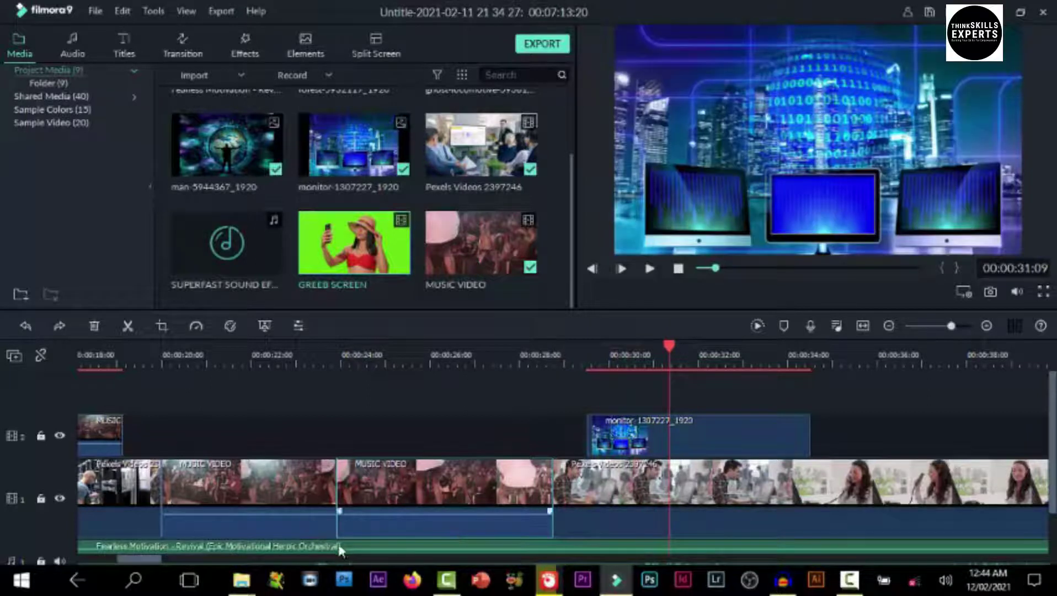
Drag the man-5944367 overlay left so it spans roughly 3.5 to 8.5 seconds
drag(139, 559, 101, 577)
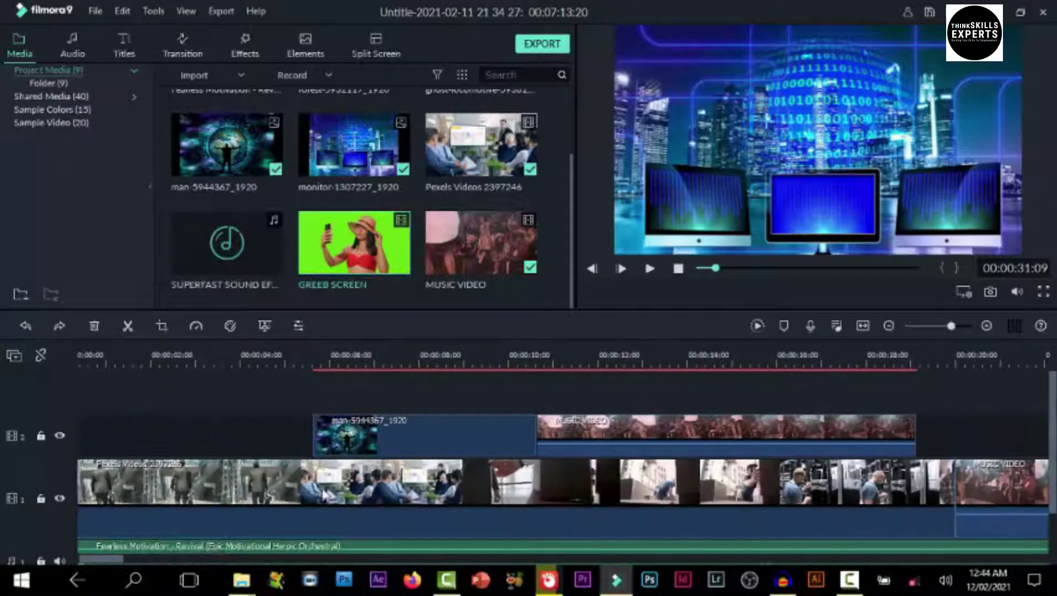
drag(445, 434, 370, 434)
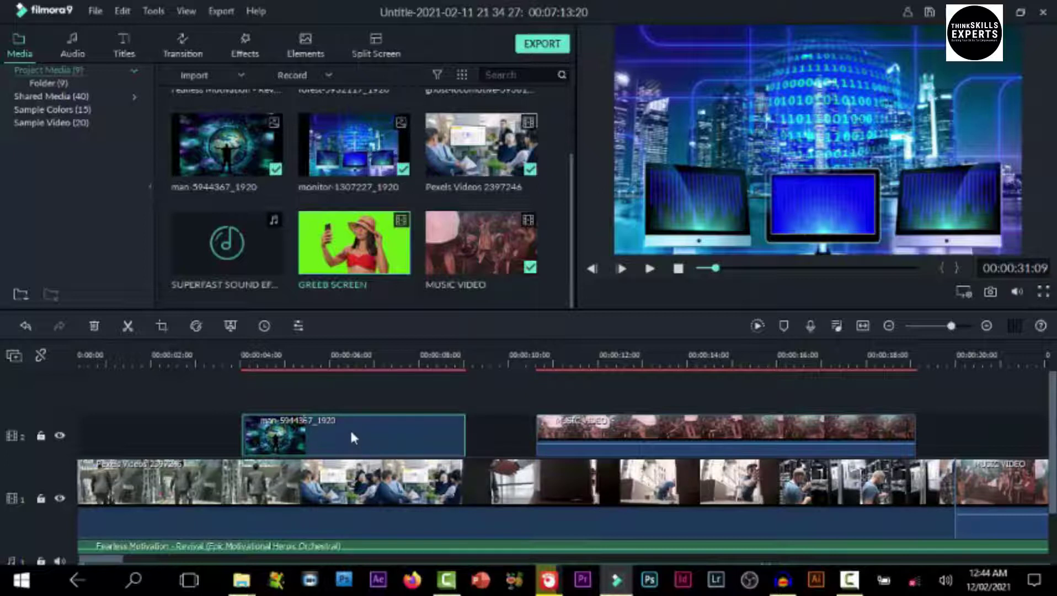
Add a Crop and Zoom Pan & Zoom to the man-5944367 clip, end frame resized to 1544 x 865
right_click(350, 428)
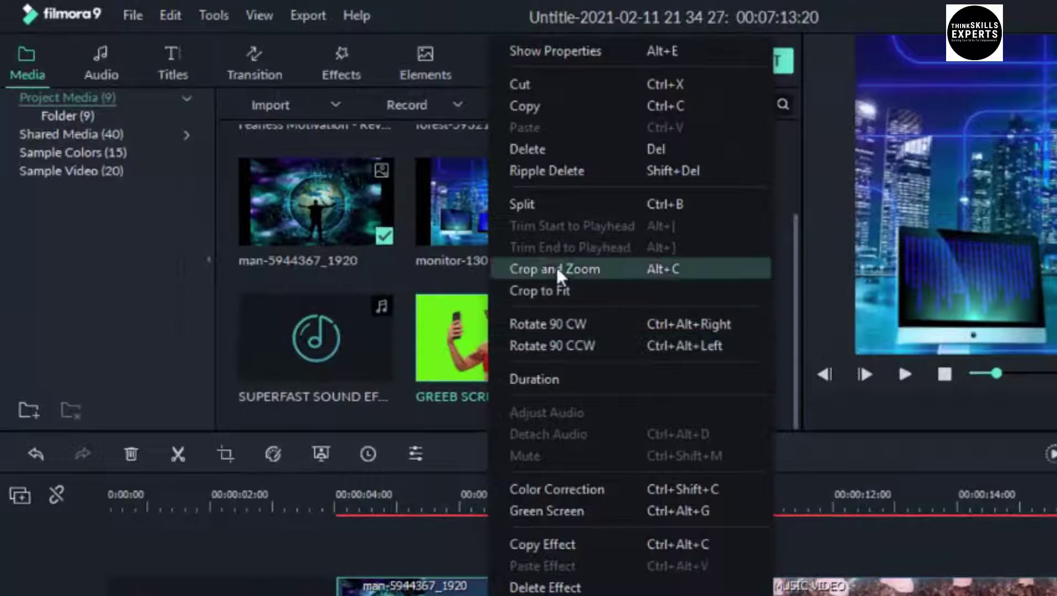
click(556, 267)
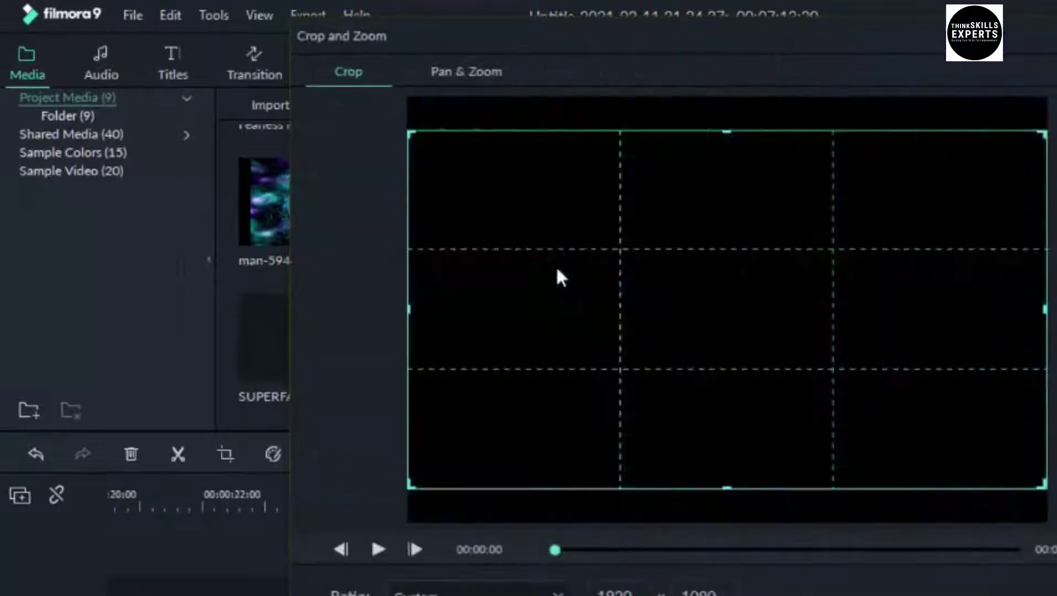
click(476, 73)
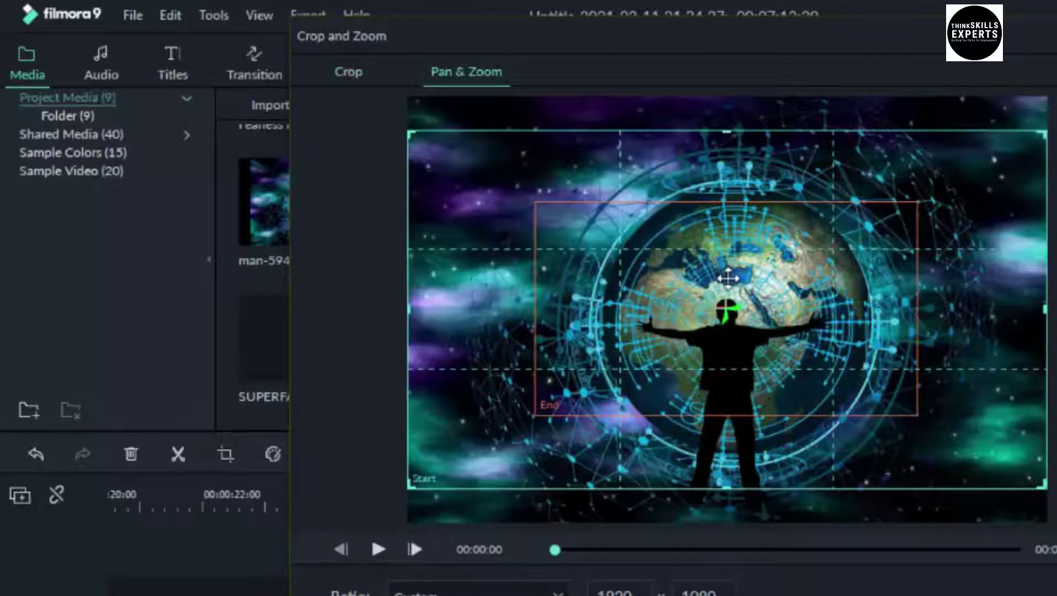
click(728, 279)
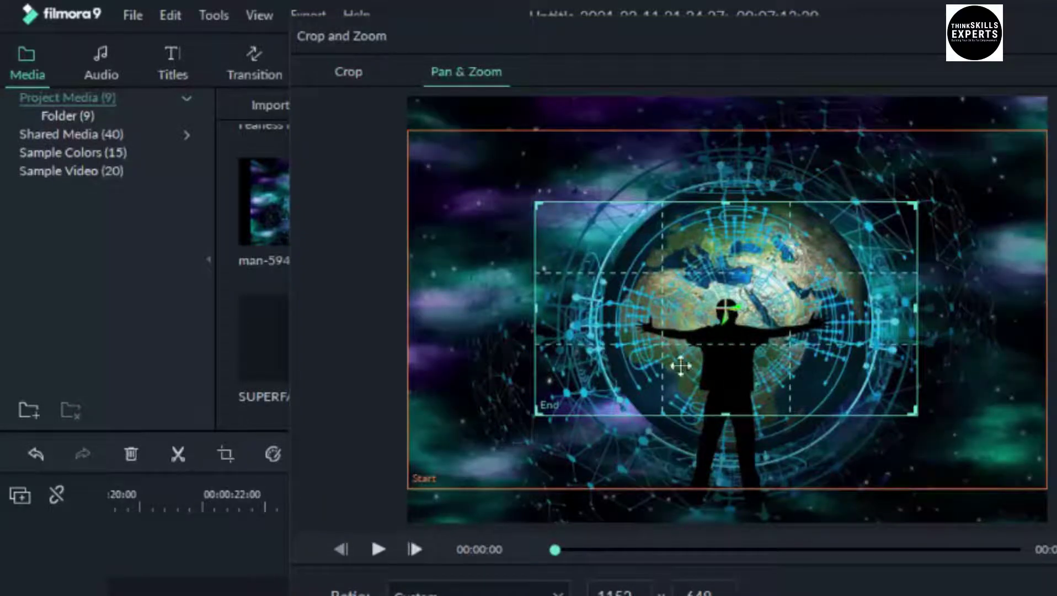
drag(536, 415, 489, 449)
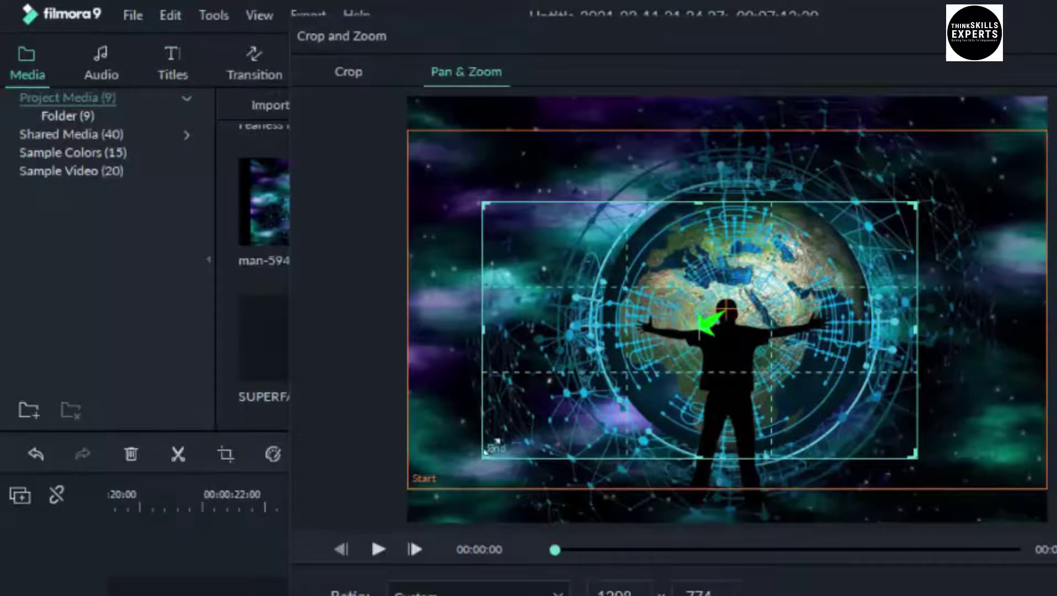
drag(924, 202, 987, 168)
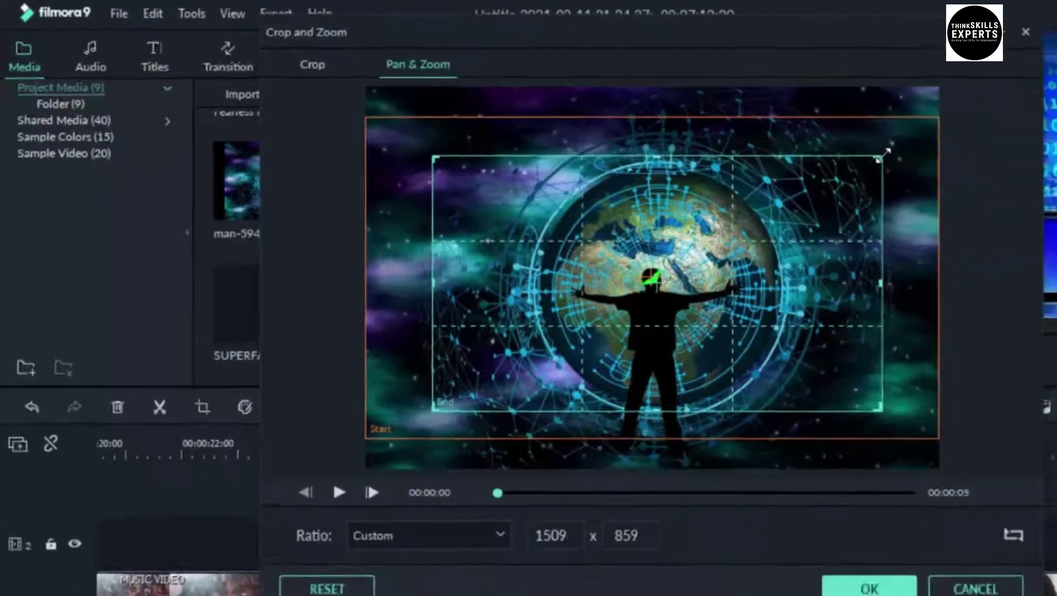
drag(885, 151, 898, 148)
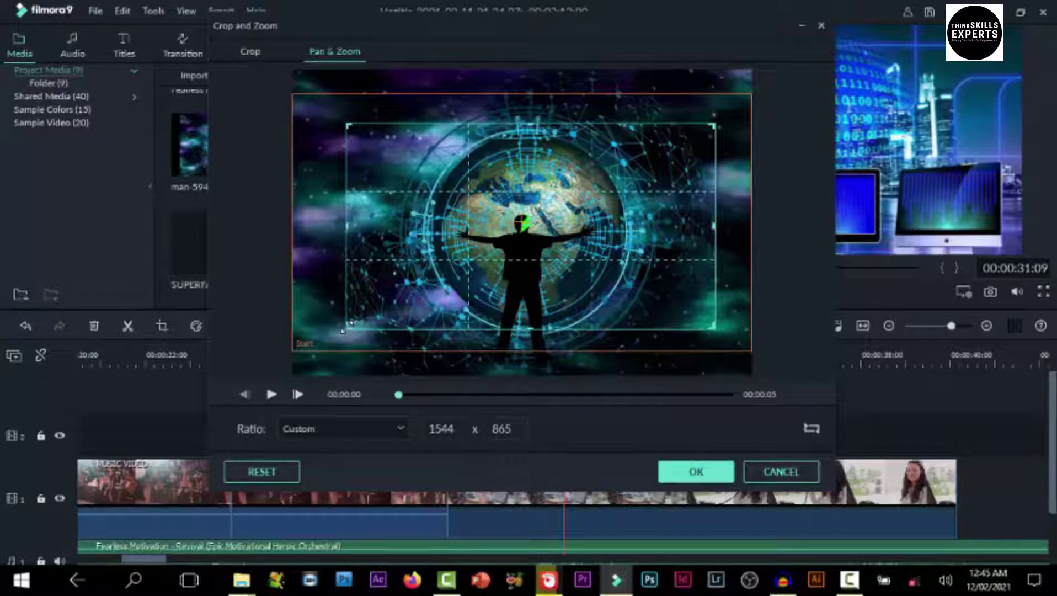
click(696, 473)
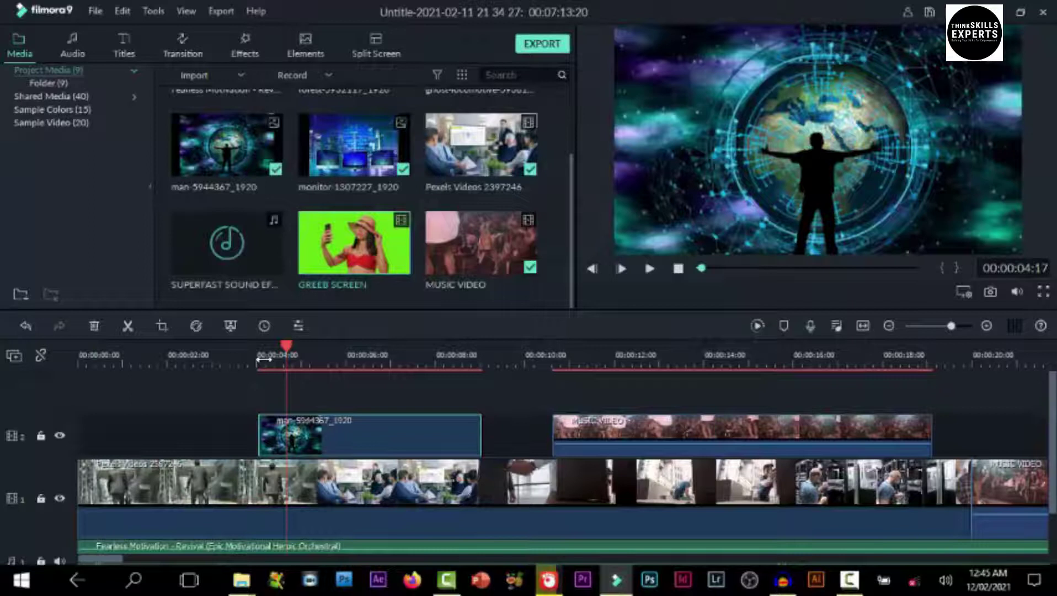
click(242, 361)
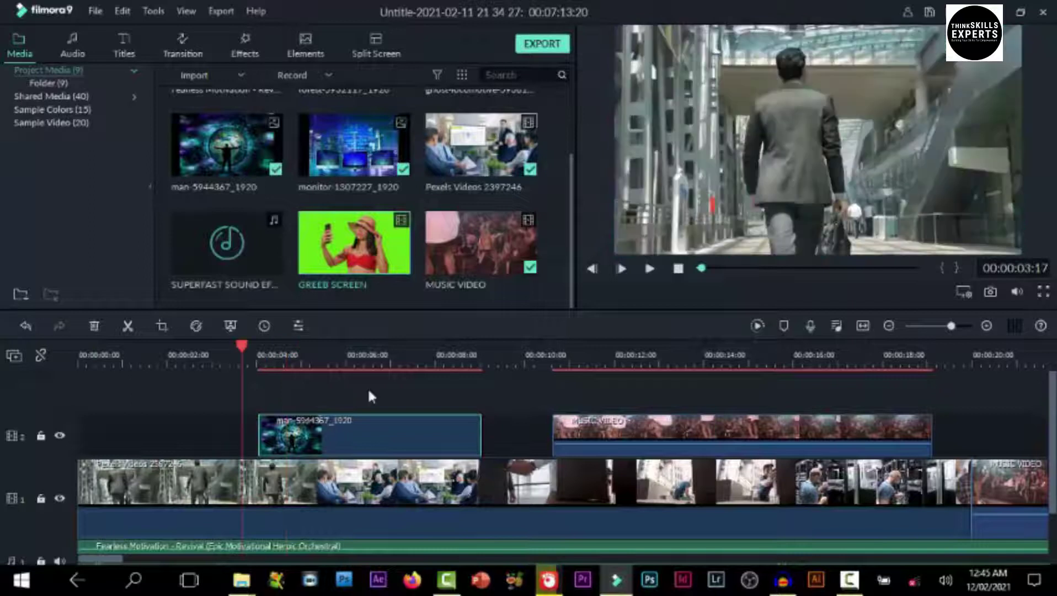
key(space)
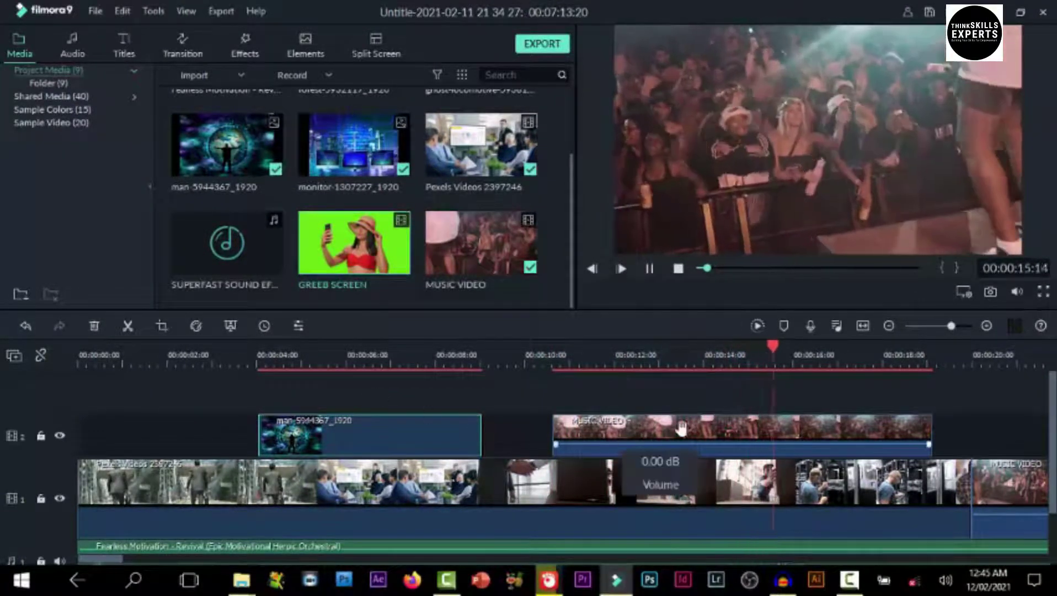
key(space)
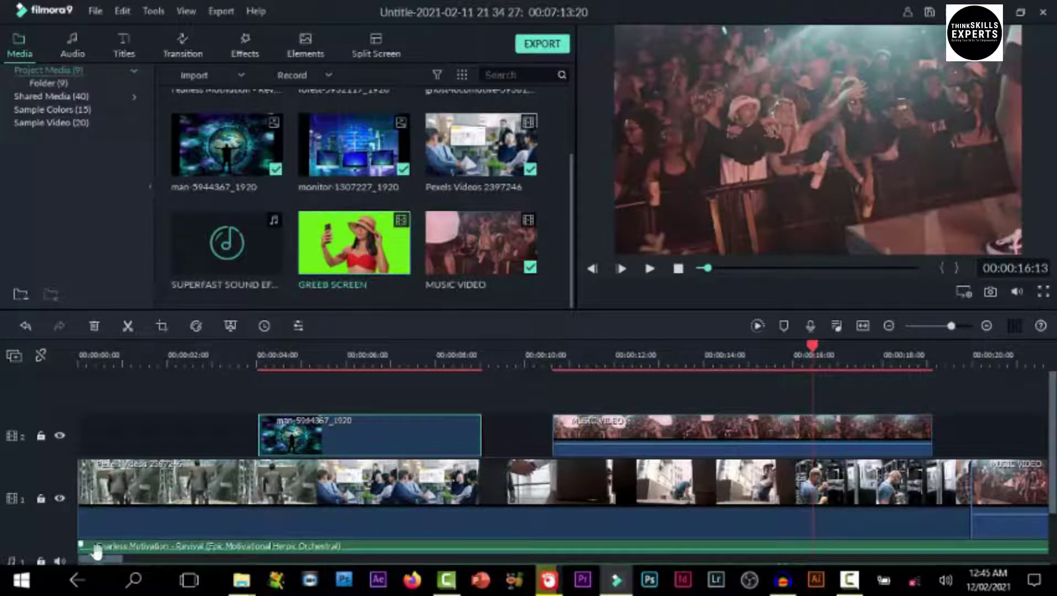
drag(119, 560, 152, 561)
click(332, 468)
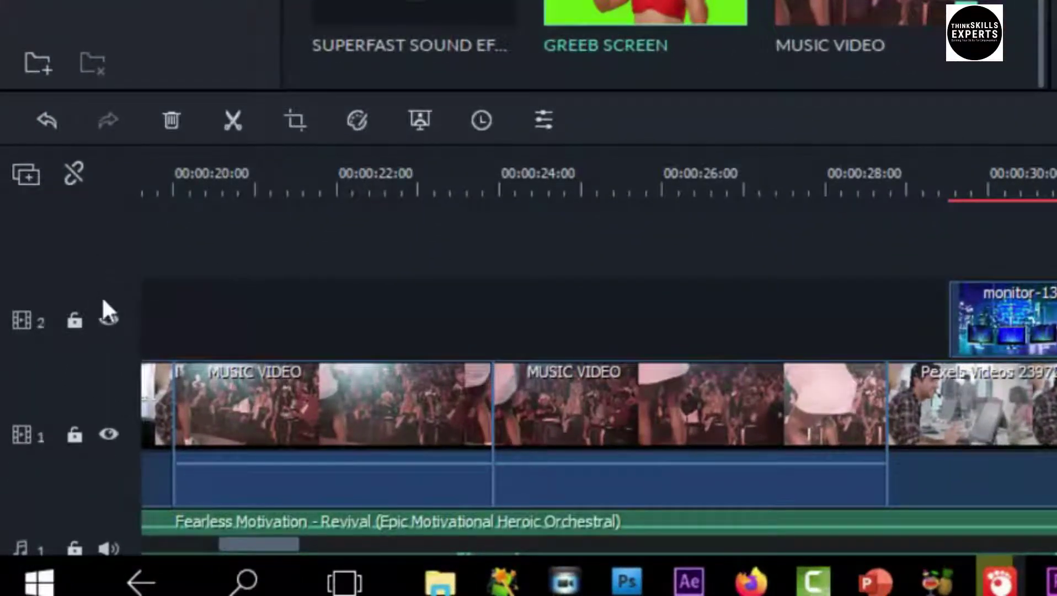
Add a new empty video track and a new audio track from the track header menu
right_click(103, 301)
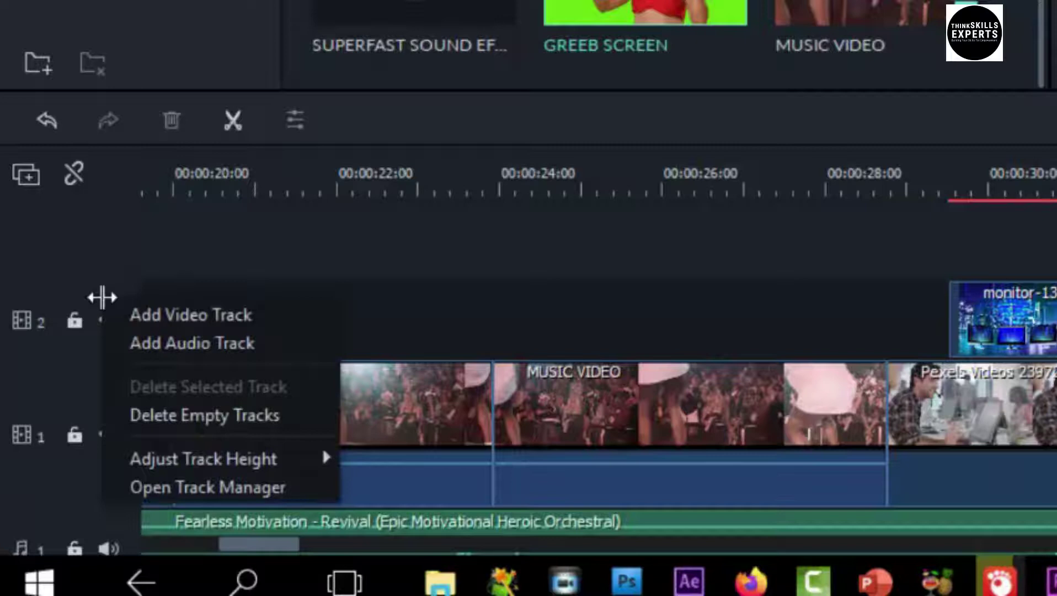
click(174, 310)
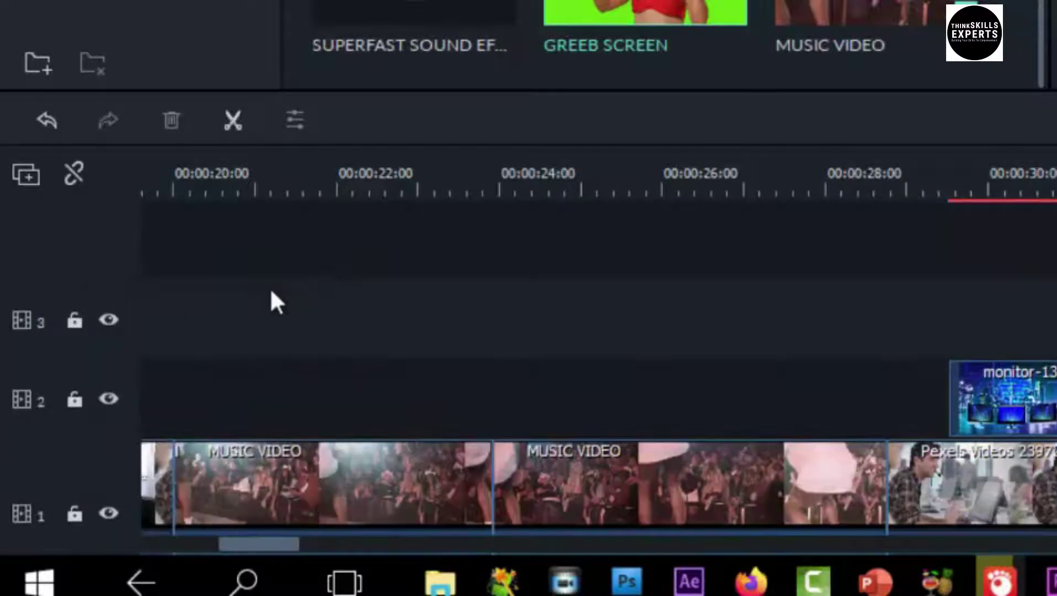
right_click(96, 270)
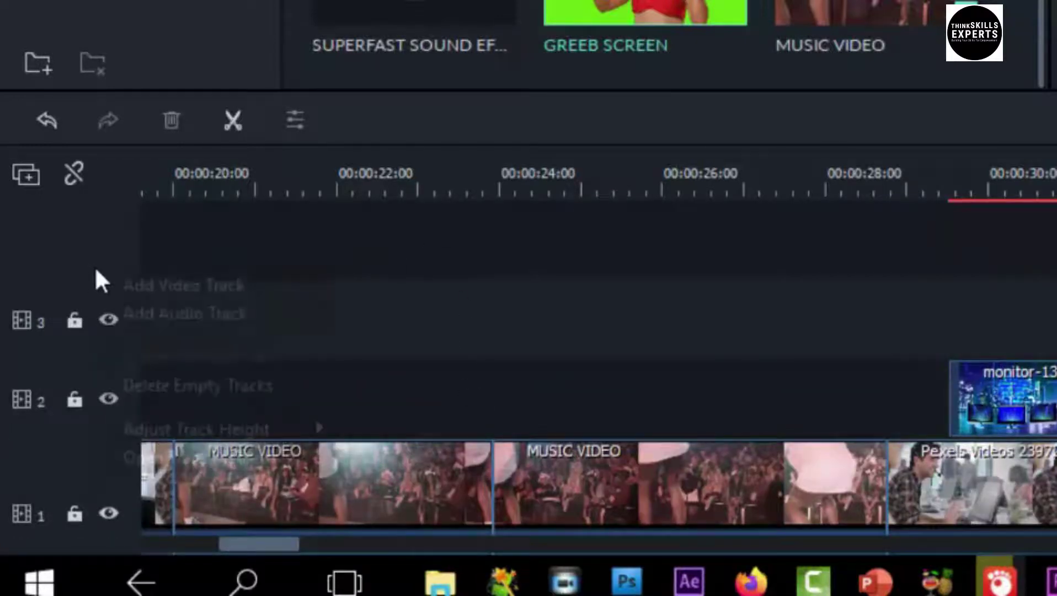
click(154, 314)
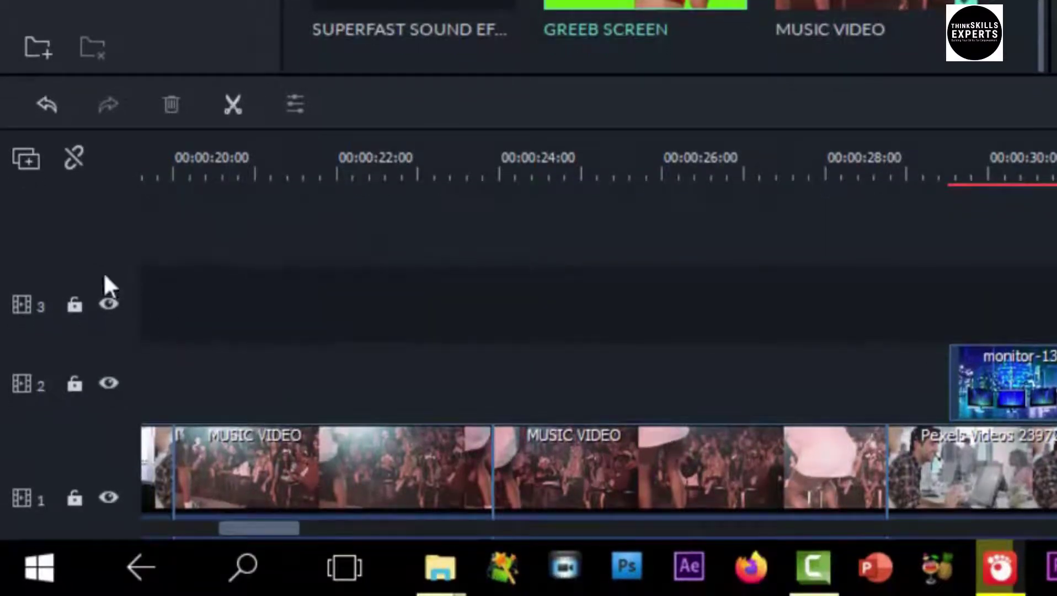
Delete the empty tracks from the track 3 header menu, leaving video tracks 1 and 2
scroll(151, 406, down, 5)
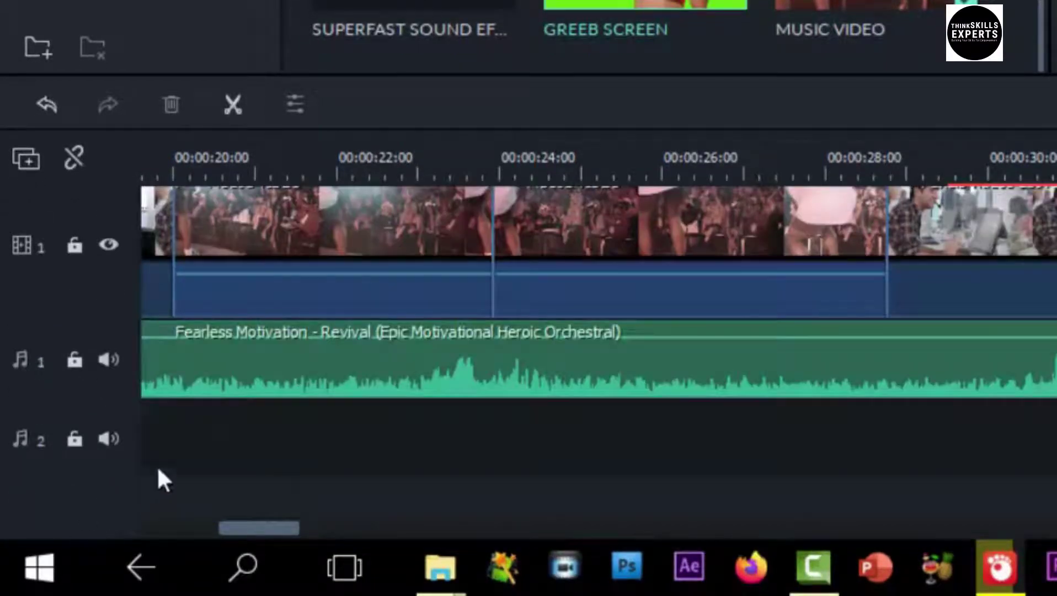
scroll(215, 461, up, 5)
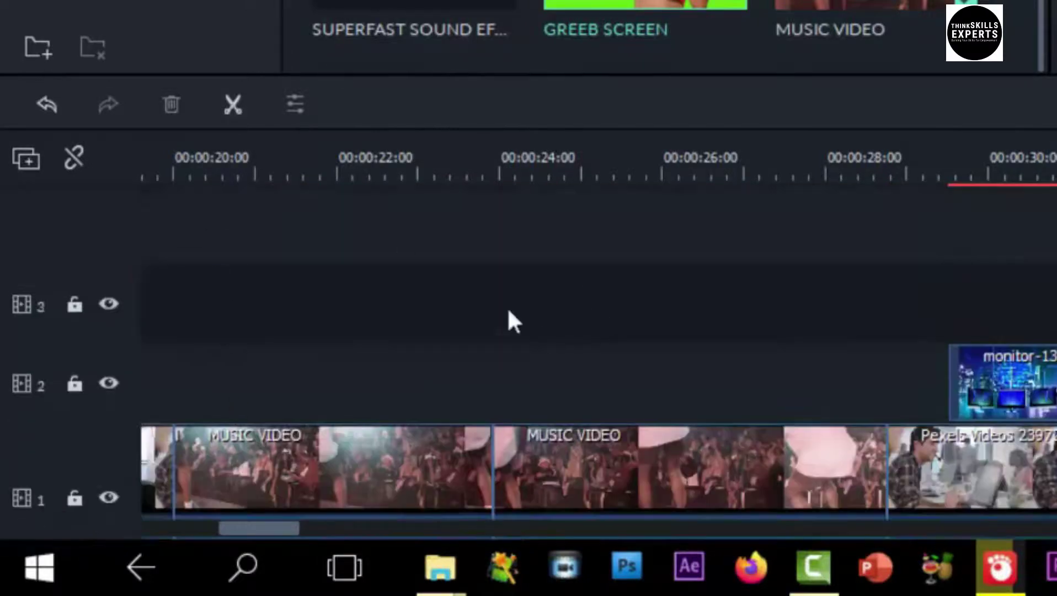
right_click(250, 290)
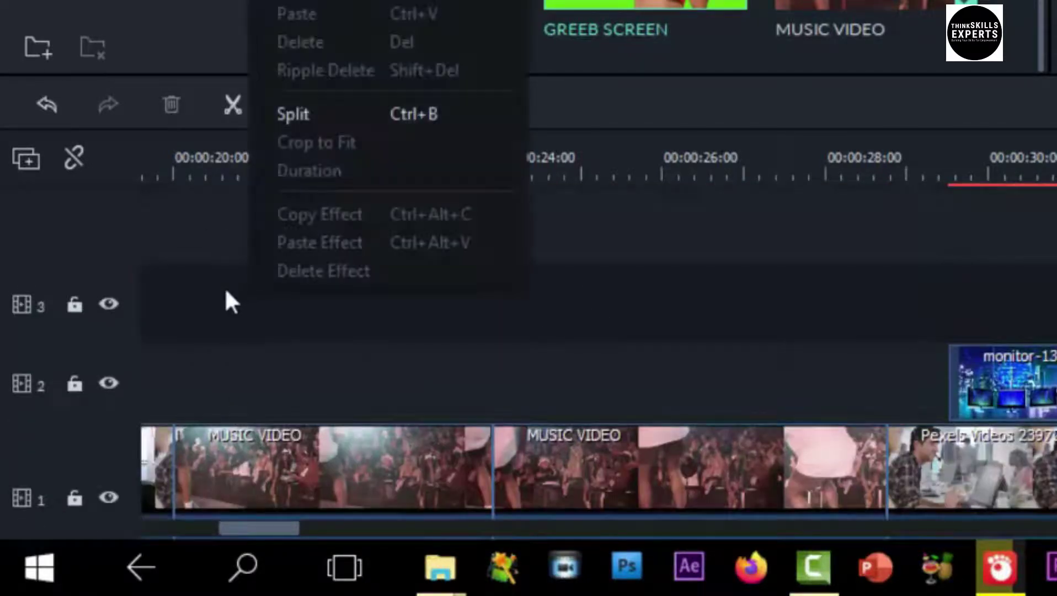
right_click(99, 282)
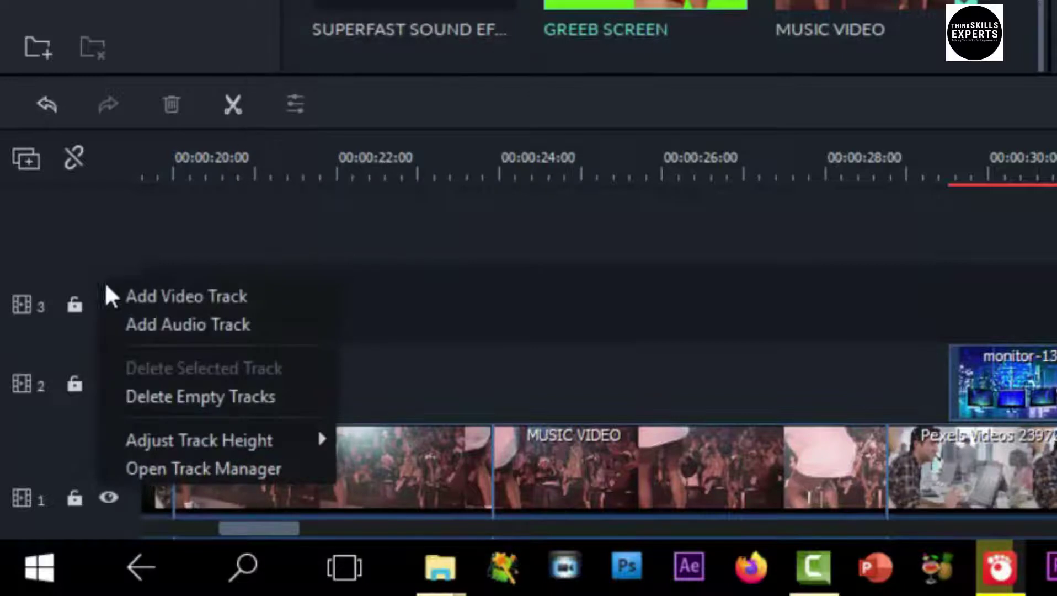
click(198, 401)
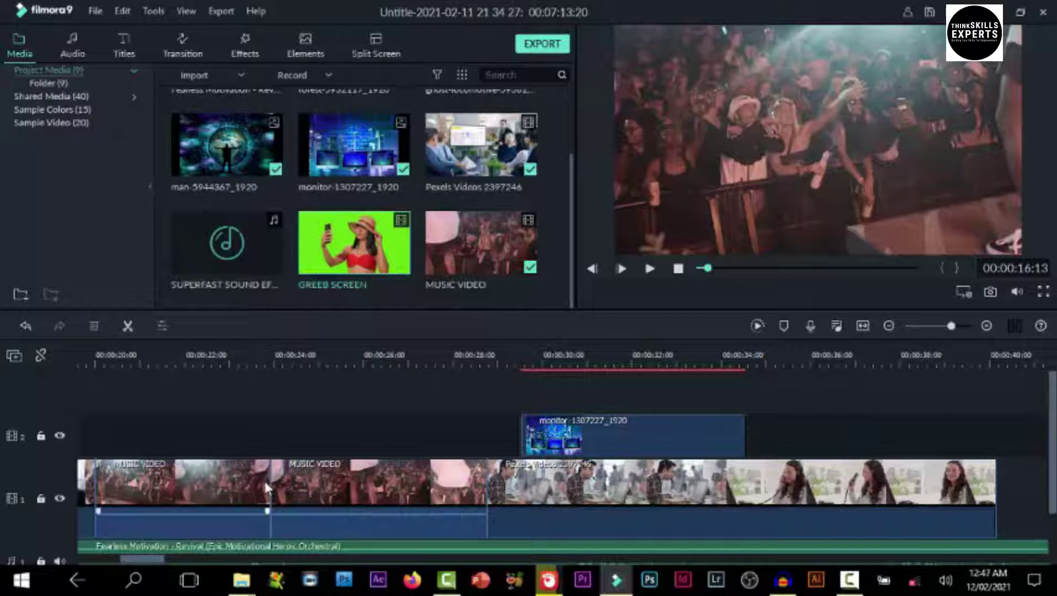
scroll(333, 452, down, 1)
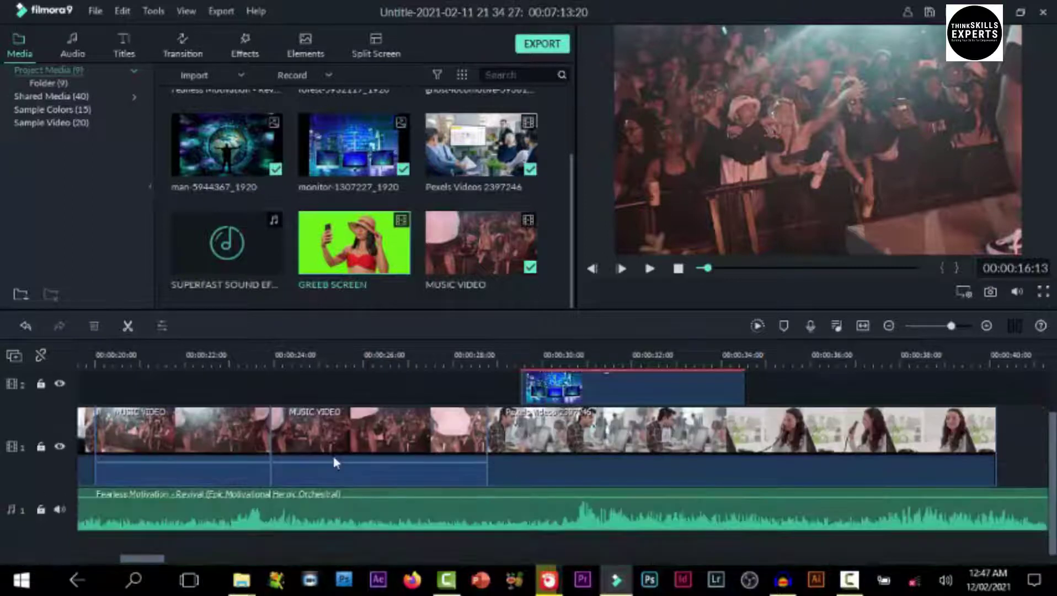
scroll(335, 461, up, 1)
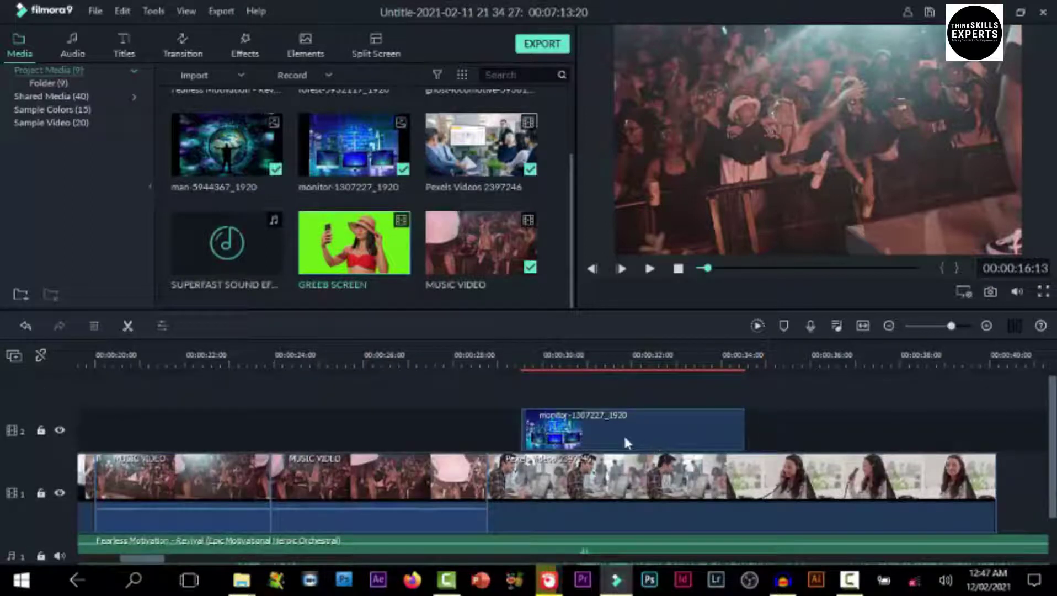
scroll(515, 461, down, 1)
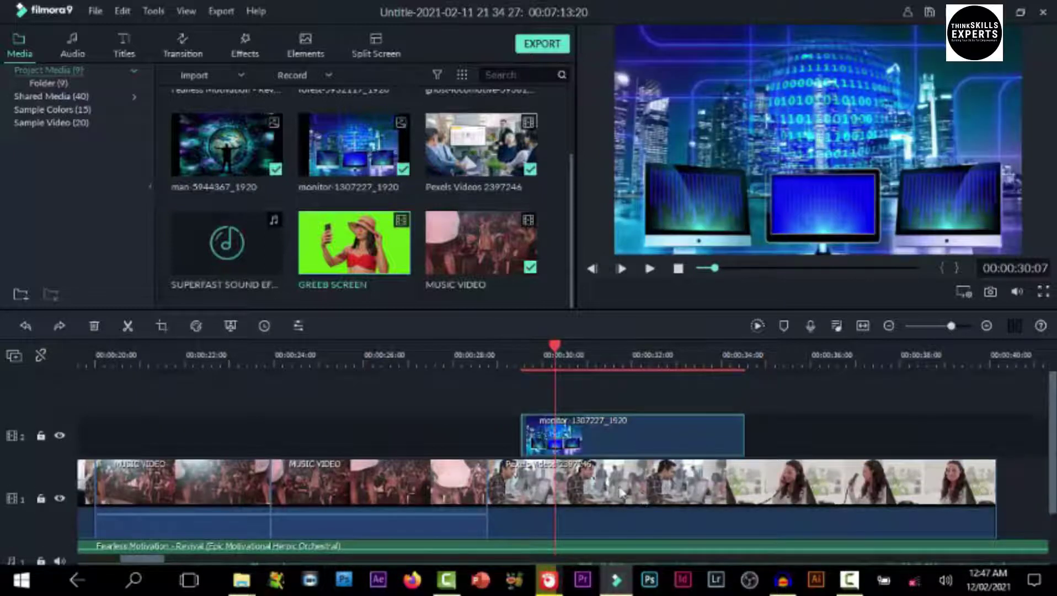
drag(557, 350, 568, 369)
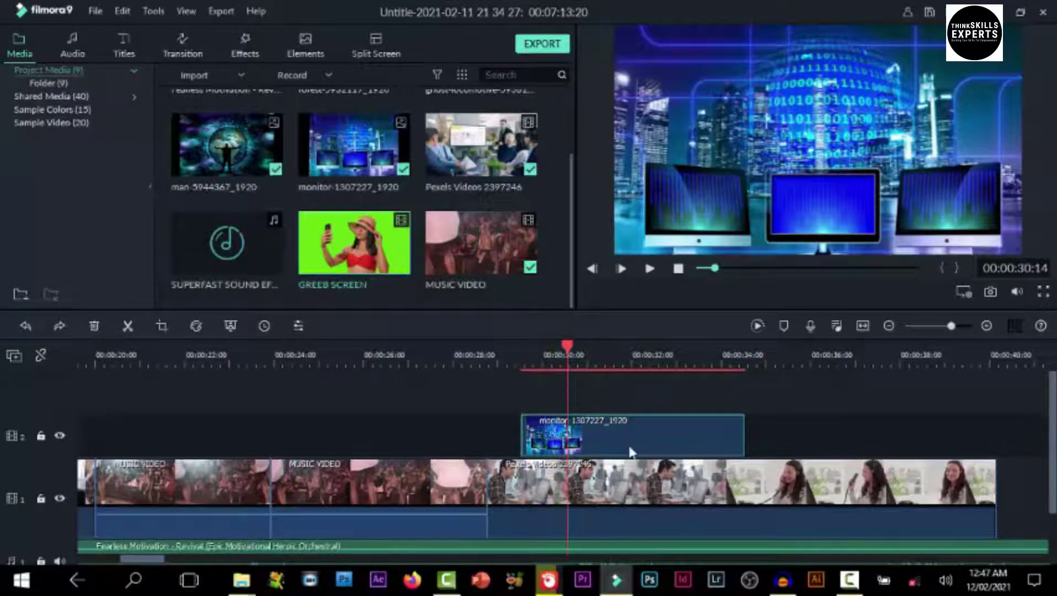
click(612, 486)
drag(612, 485, 618, 411)
mouse_move(567, 332)
mouse_down()
mouse_move(462, 389)
mouse_move(750, 415)
mouse_move(844, 448)
mouse_move(823, 466)
mouse_move(603, 492)
mouse_up()
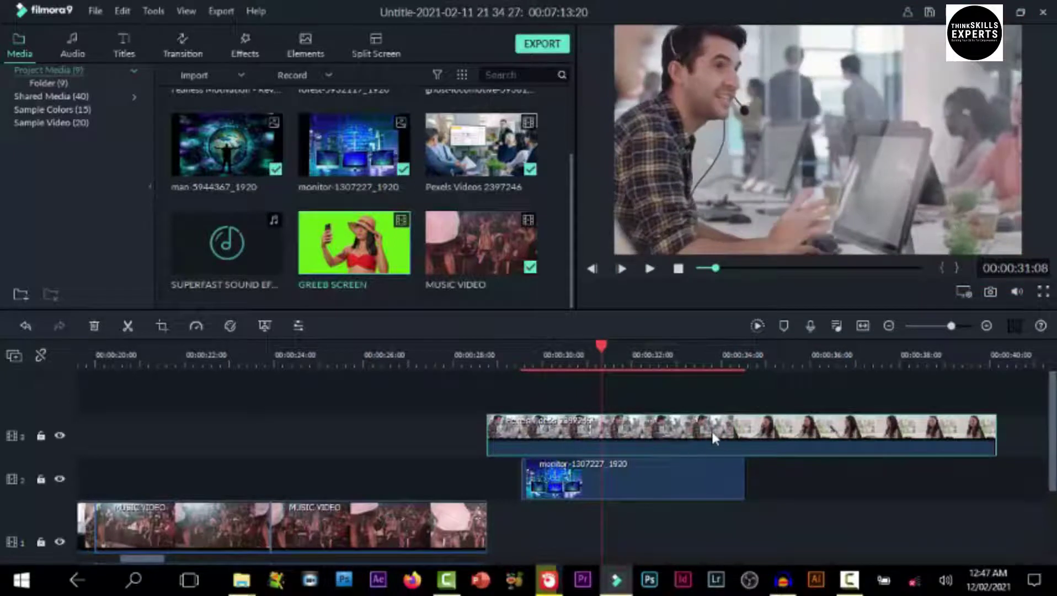
drag(712, 436, 711, 510)
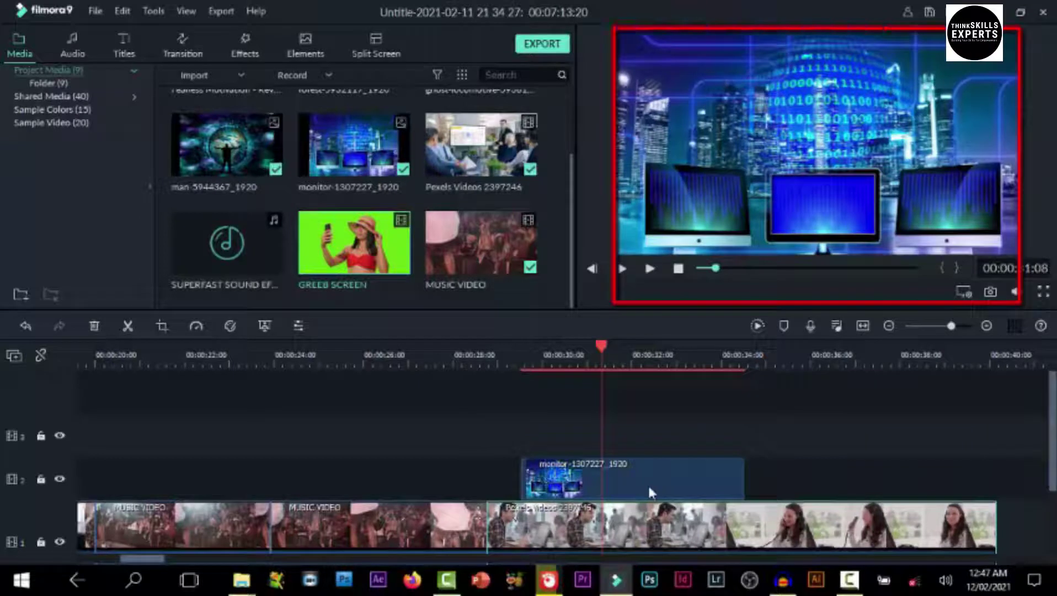
scroll(648, 489, down, 3)
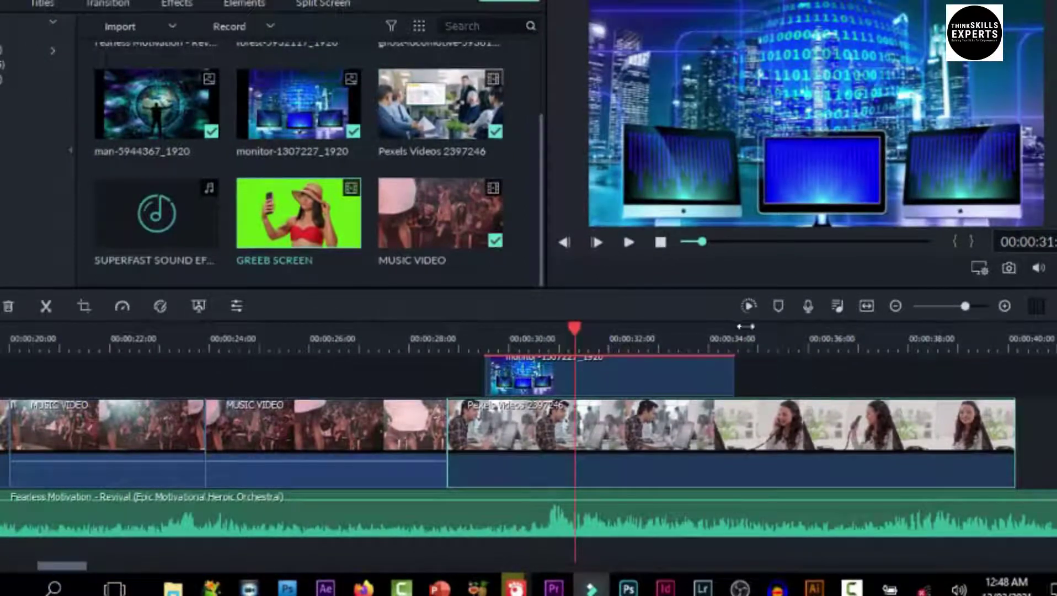
Zoom the timeline out and copy the first MUSIC VIDEO clip
drag(760, 346, 674, 342)
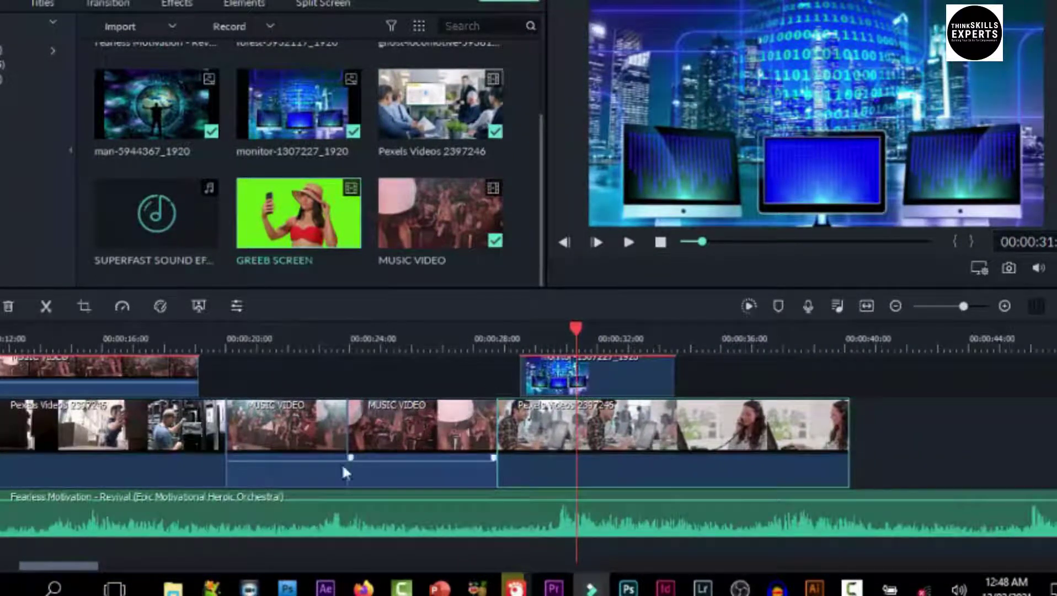
click(277, 426)
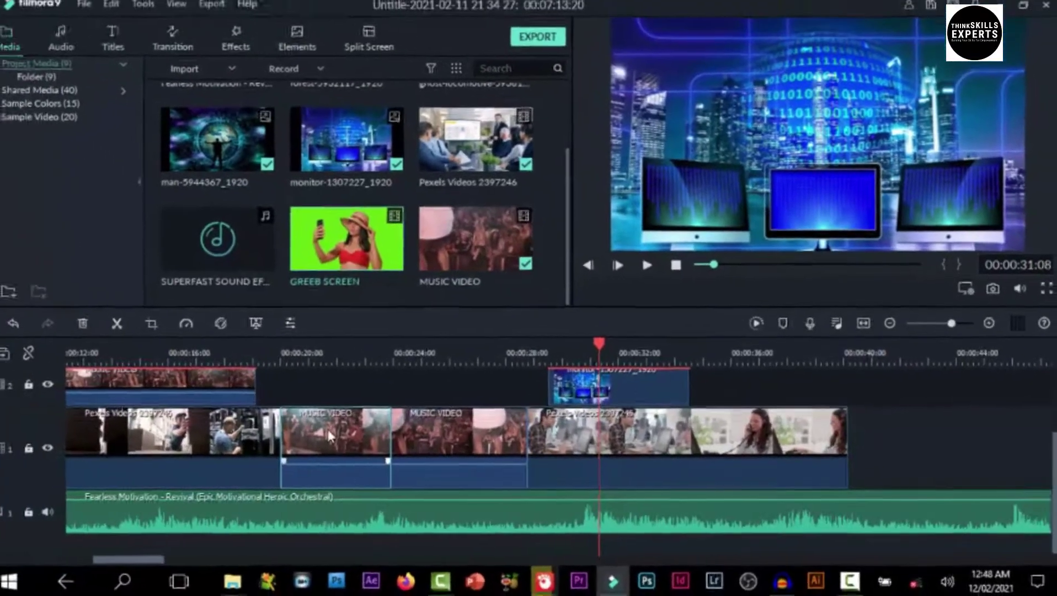
right_click(329, 436)
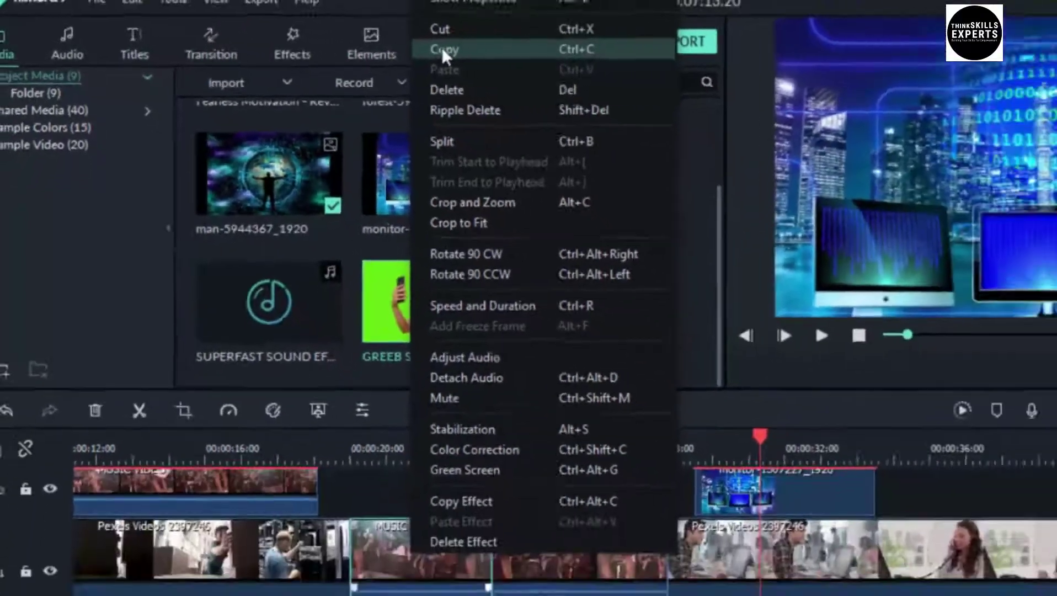
click(549, 51)
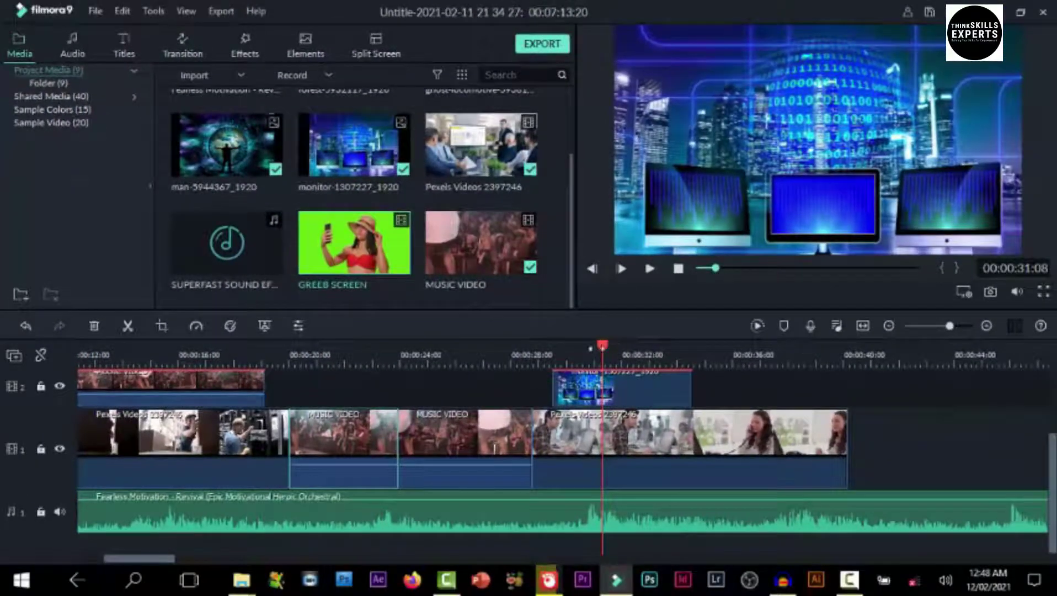
Paste the MUSIC VIDEO copy at the end of track 1, around 40 to 44 seconds
drag(611, 345, 626, 346)
drag(694, 369, 847, 398)
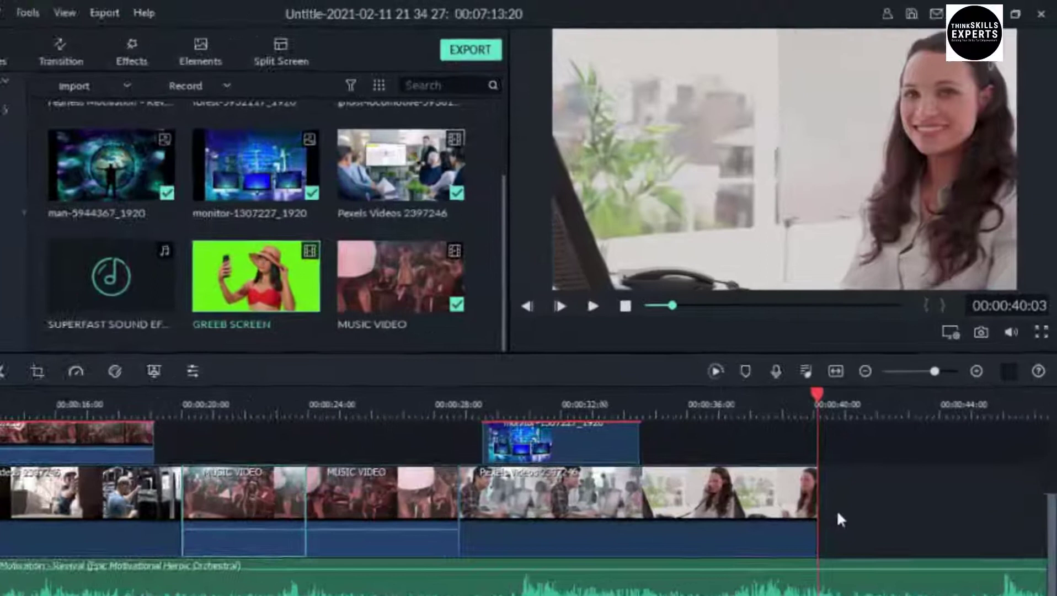
right_click(837, 510)
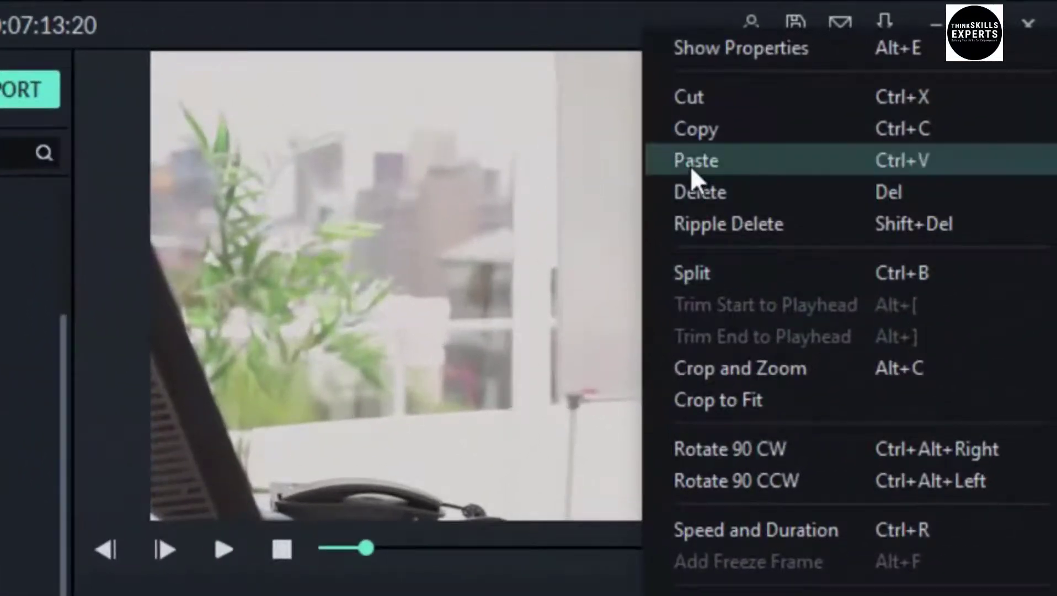
click(691, 165)
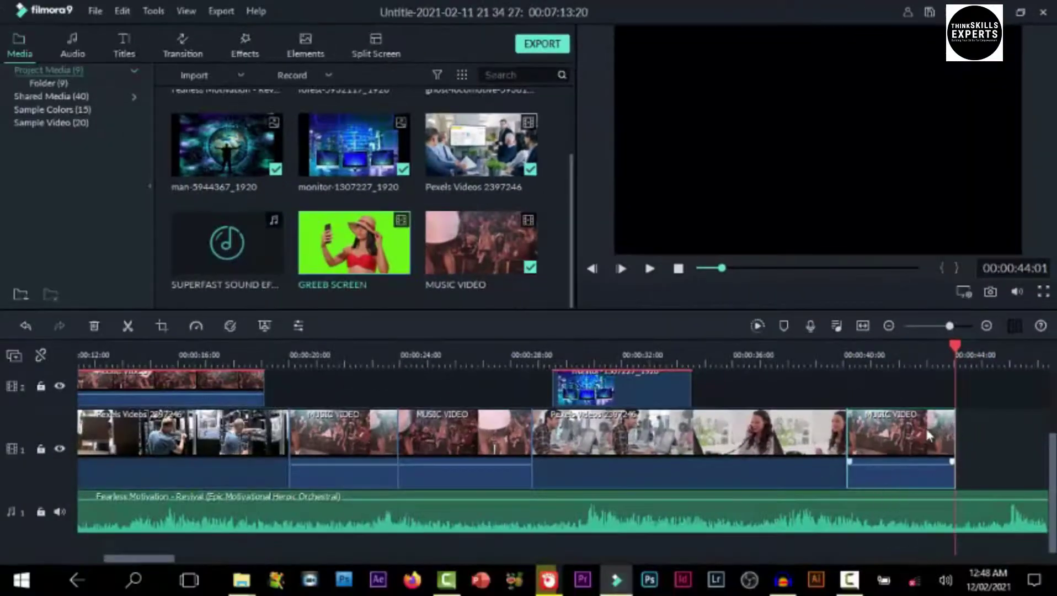
click(810, 358)
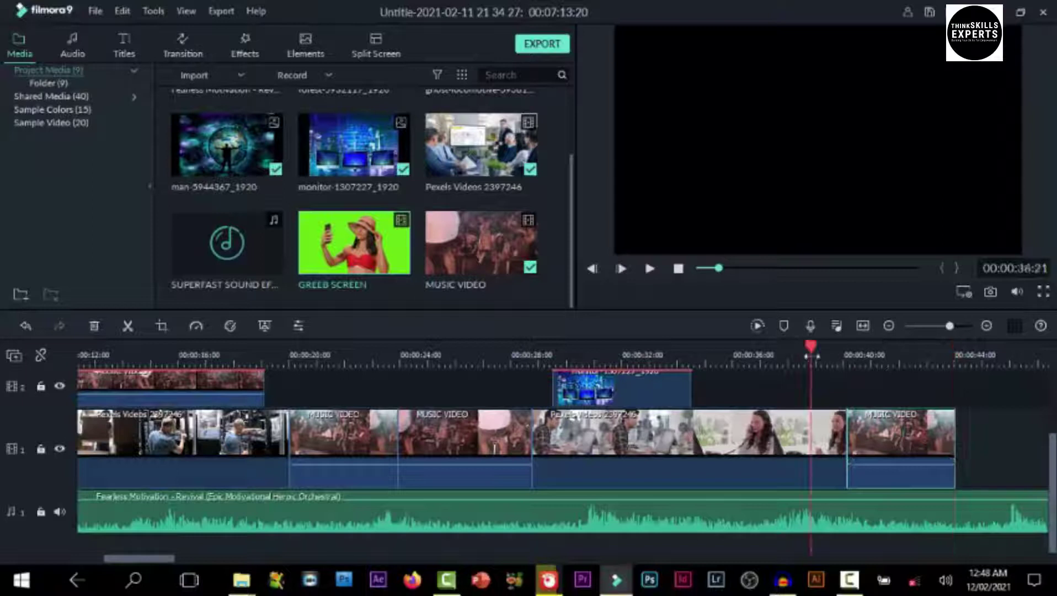
Move the pasted MUSIC VIDEO clip before the Pexels clip, then up onto track 2
drag(810, 347, 858, 369)
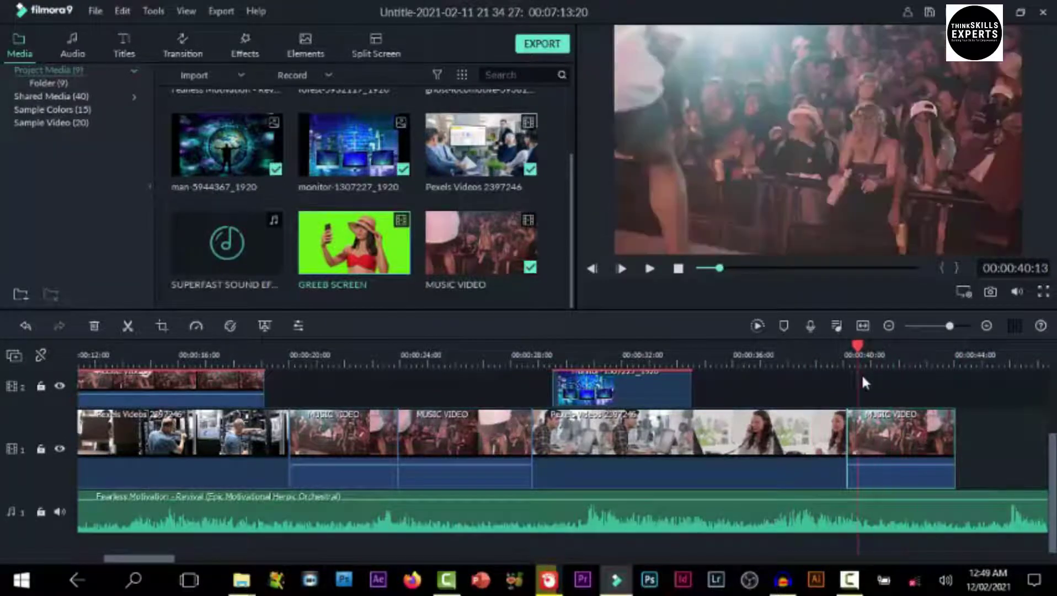
drag(898, 433, 516, 436)
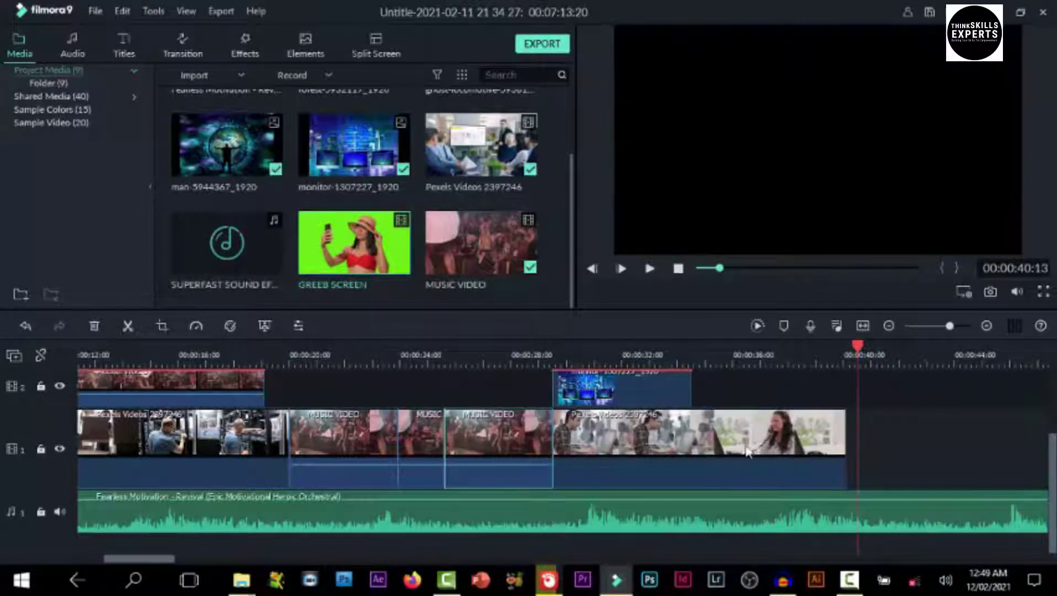
click(419, 436)
click(458, 445)
drag(486, 443, 401, 387)
click(460, 474)
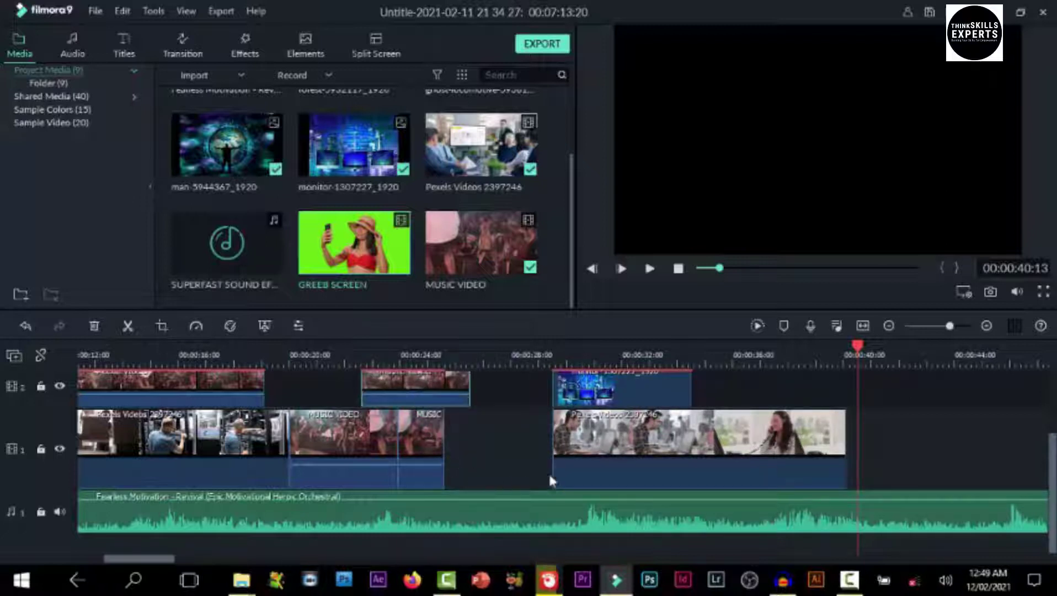
Slide the monitor and Pexels clips left, shorten the Pexels end and extend the MUSIC clip
drag(874, 460, 616, 385)
drag(650, 429, 618, 431)
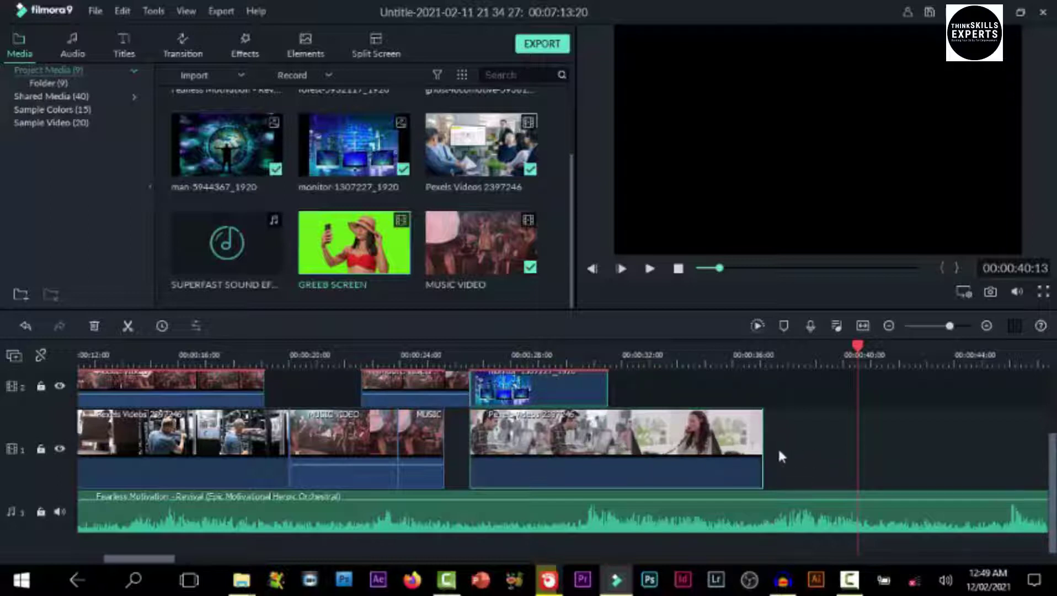
drag(761, 446, 696, 446)
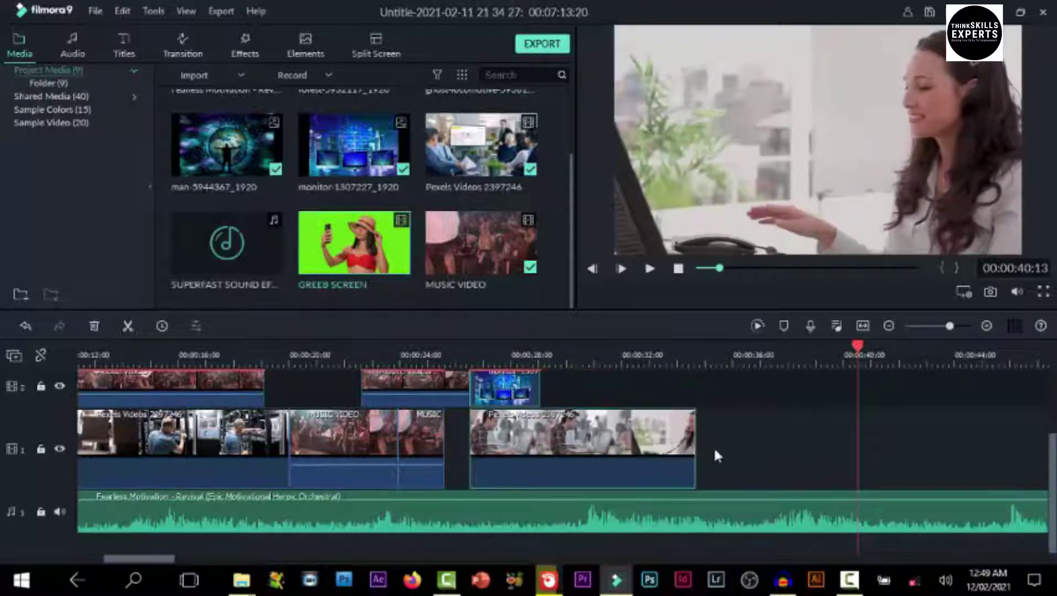
click(419, 433)
drag(444, 442, 470, 441)
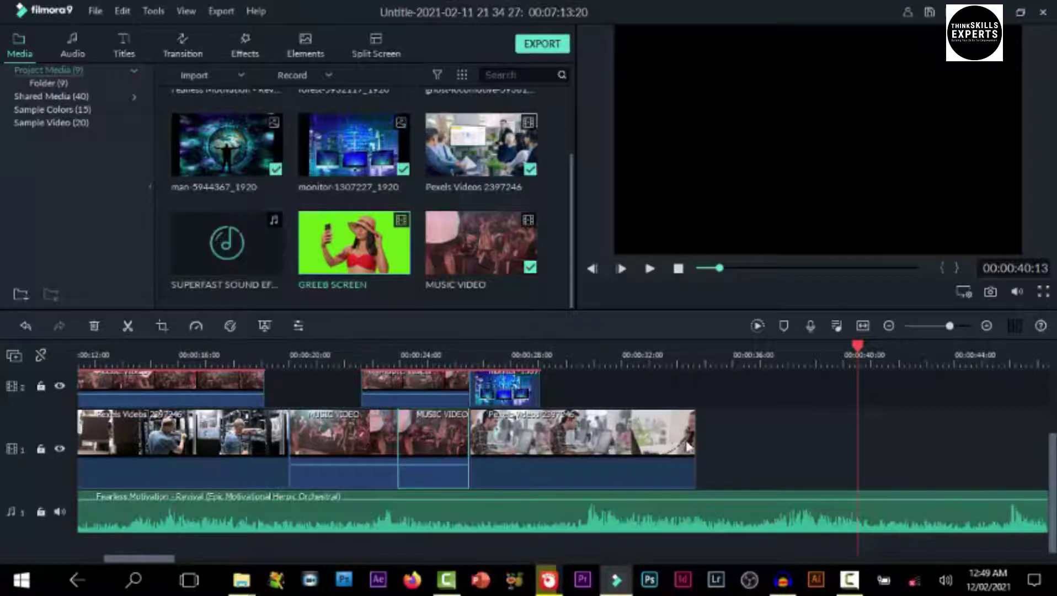
Marquee-select the five later clips and delete them
click(739, 452)
drag(740, 453, 291, 372)
drag(319, 465, 622, 460)
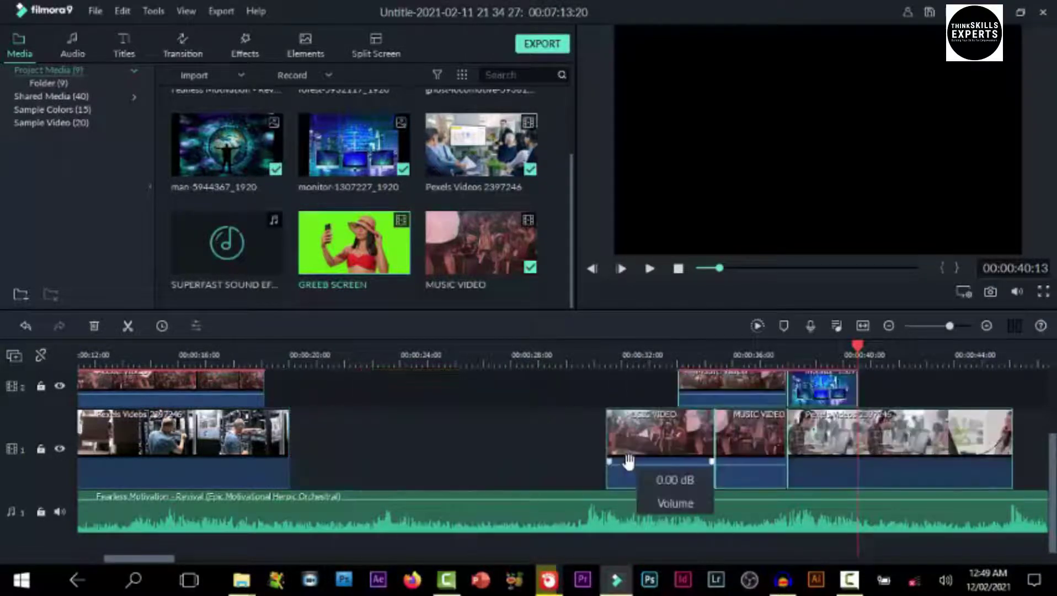
right_click(414, 461)
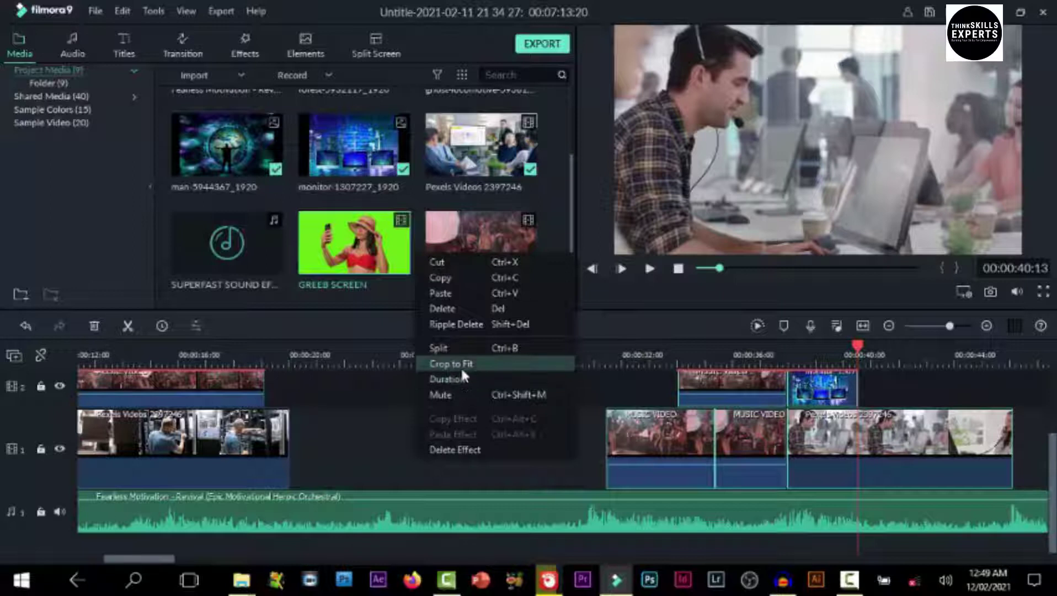
click(439, 308)
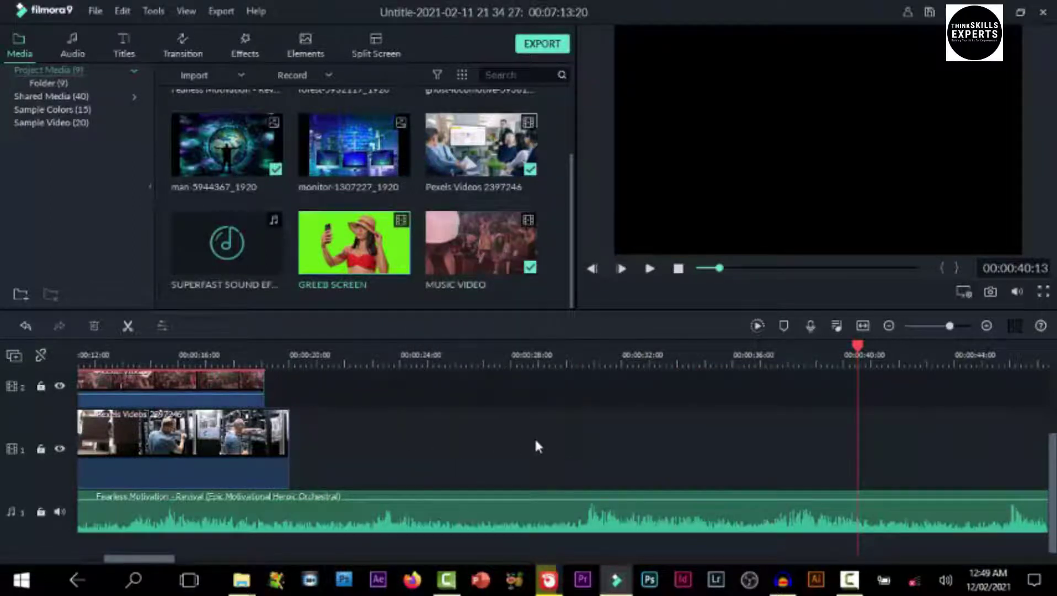
Undo nine timeline edits to bring back the later Pexels, MUSIC VIDEO and monitor clips
scroll(377, 419, up, 1)
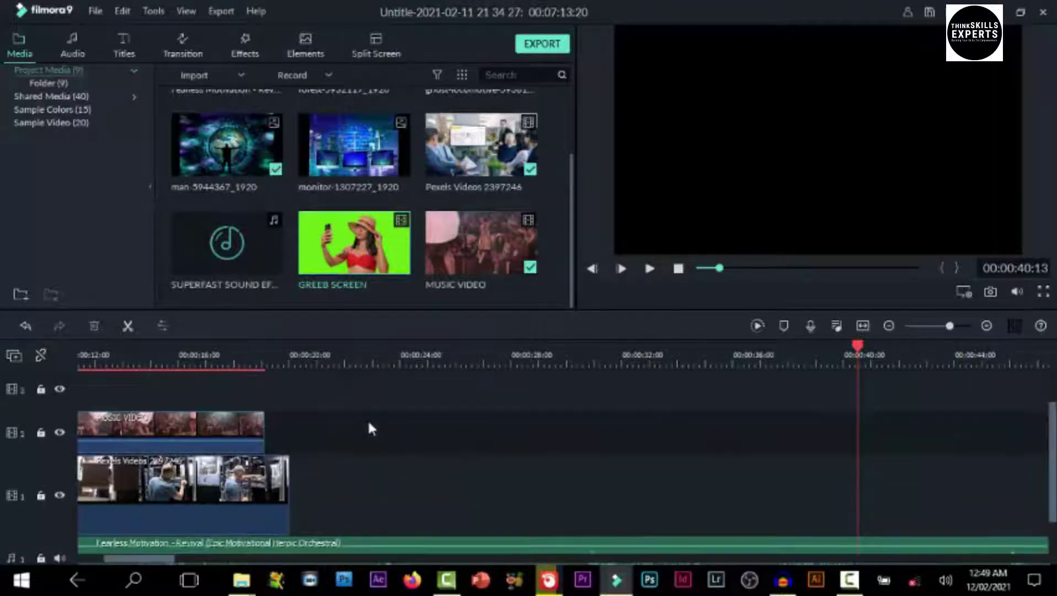
scroll(302, 439, down, 1)
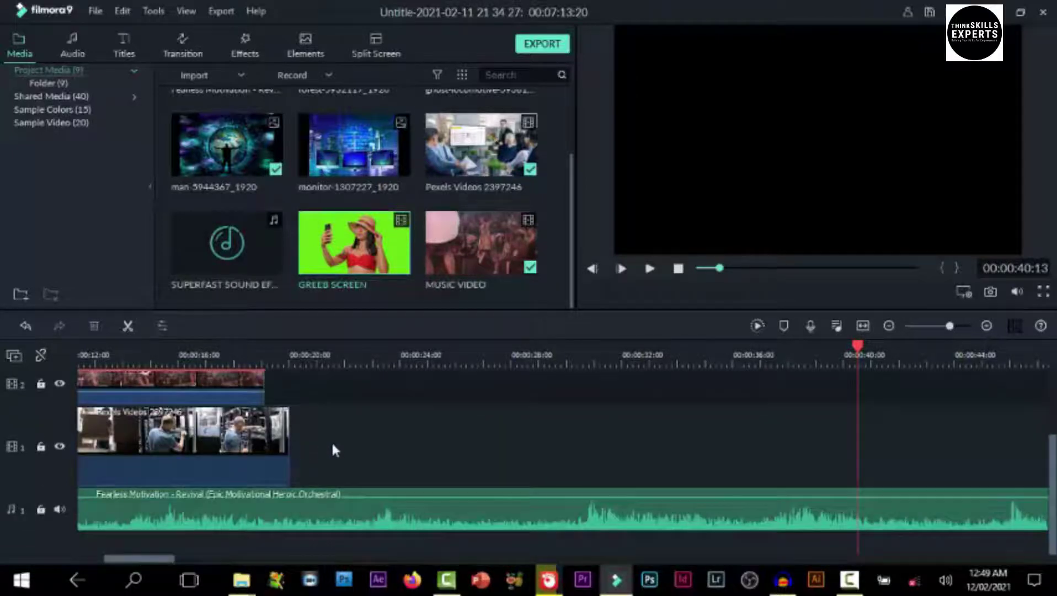
click(26, 327)
click(26, 327)
click(26, 327)
click(26, 327)
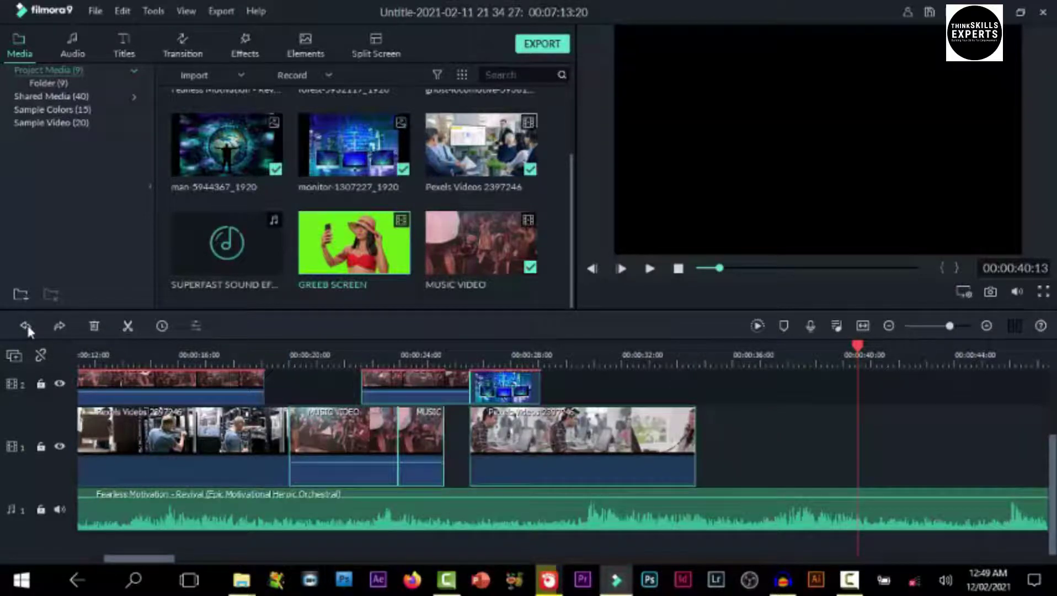
click(26, 327)
click(26, 326)
click(26, 327)
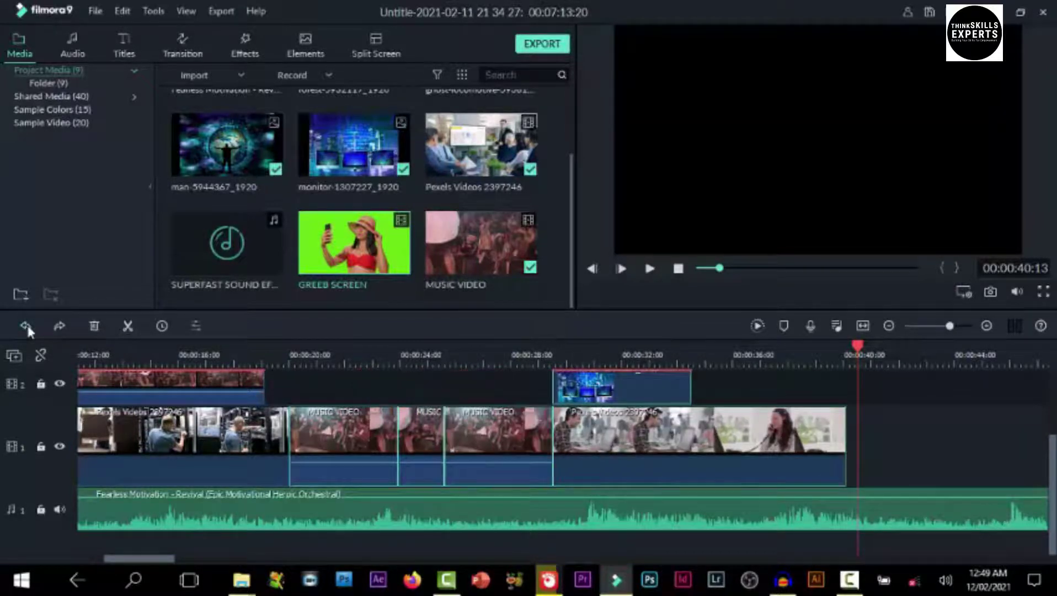
click(26, 327)
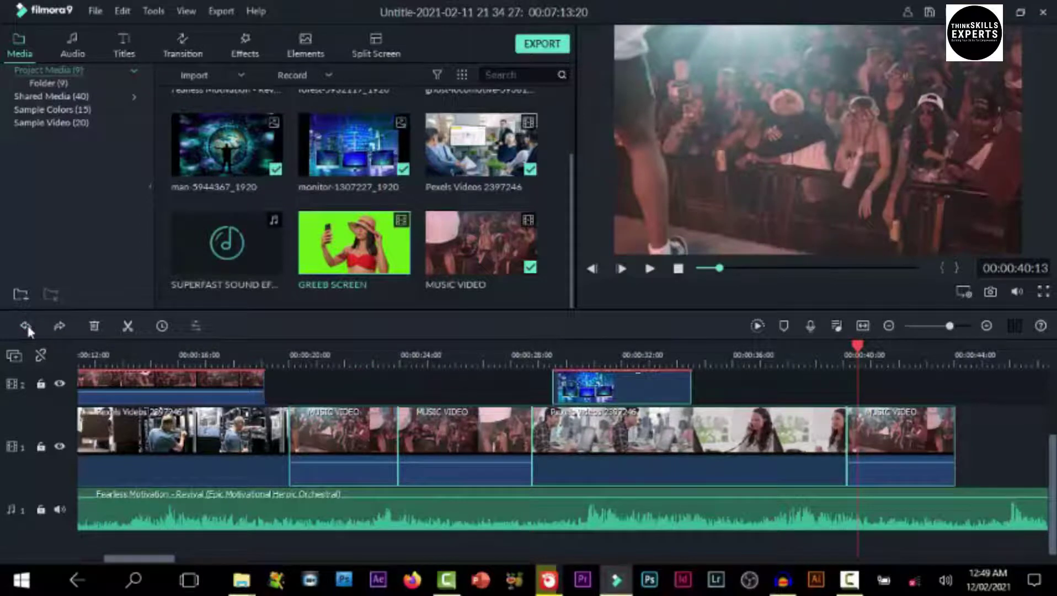
click(27, 330)
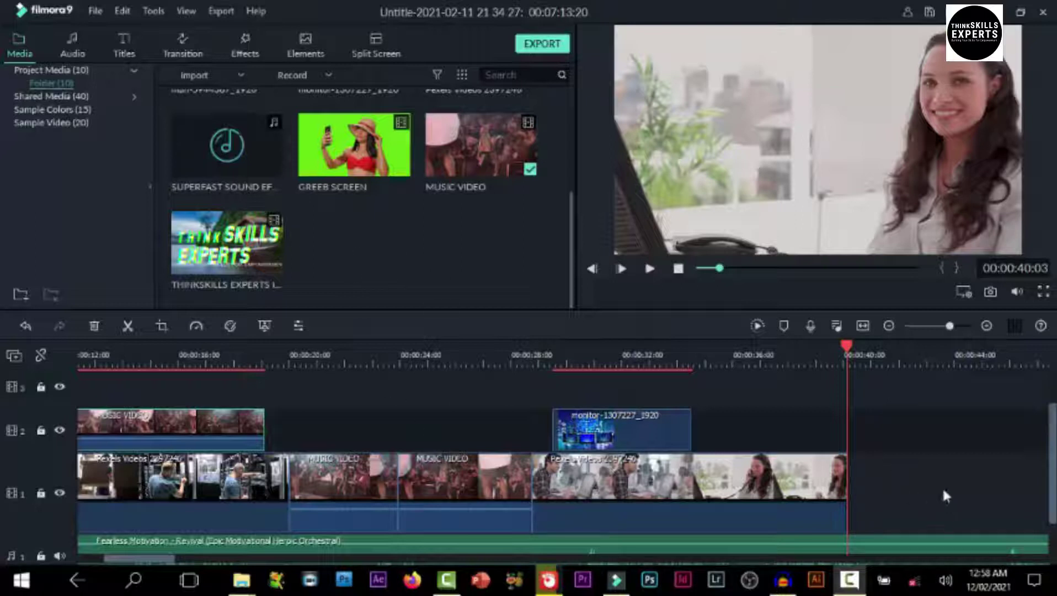
Preview the MUSIC VIDEO section from 00:00:20, stopping playback at about 00:00:25
scroll(636, 468, down, 1)
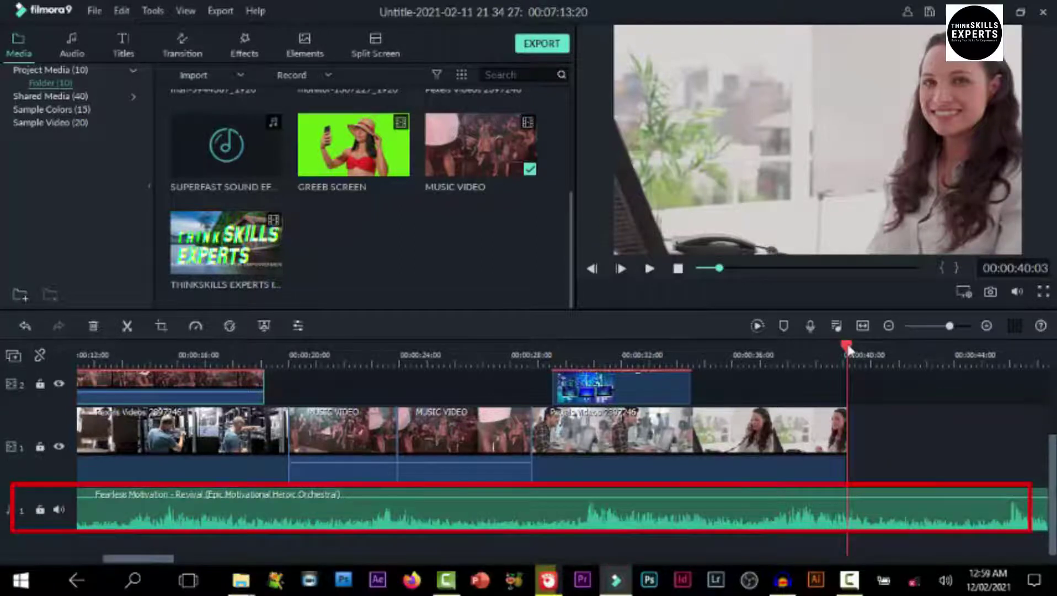
drag(841, 348, 308, 386)
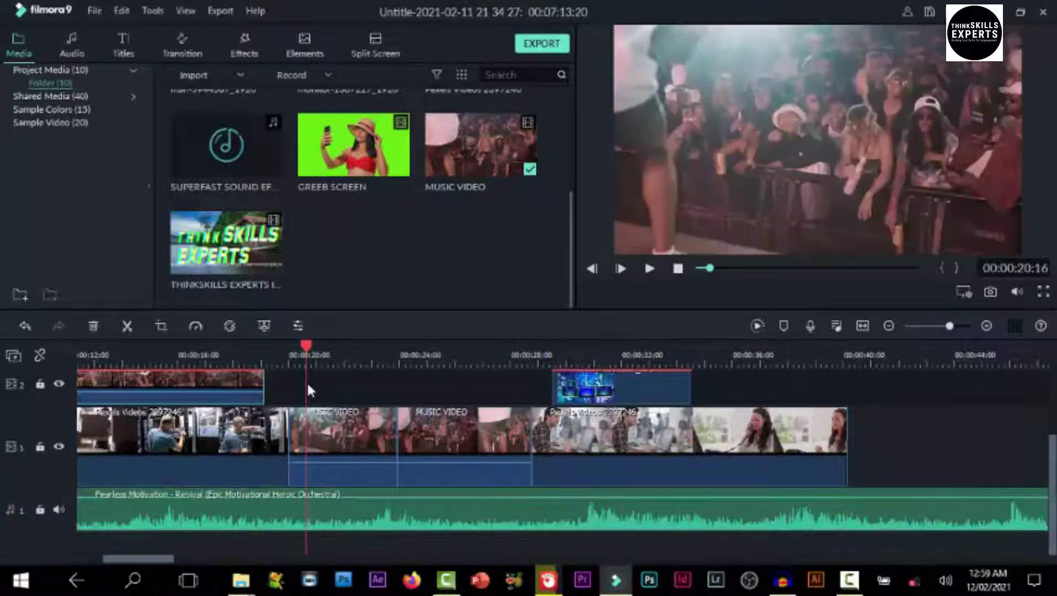
key(space)
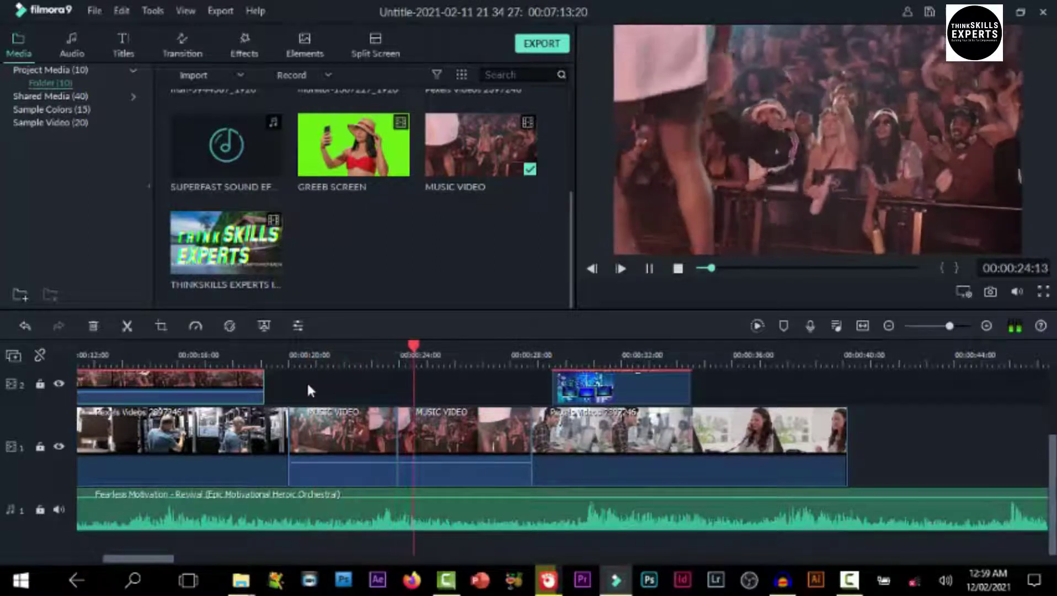
key(space)
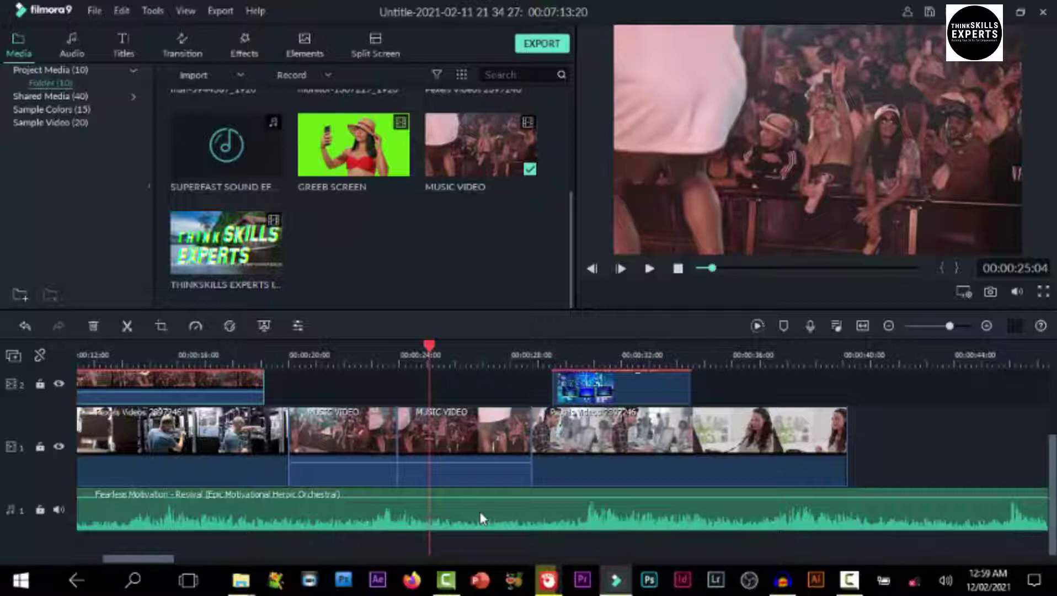
Open the second MUSIC VIDEO clip's audio settings and review its volume, fades, pitch, equalizer and denoise options
double_click(484, 512)
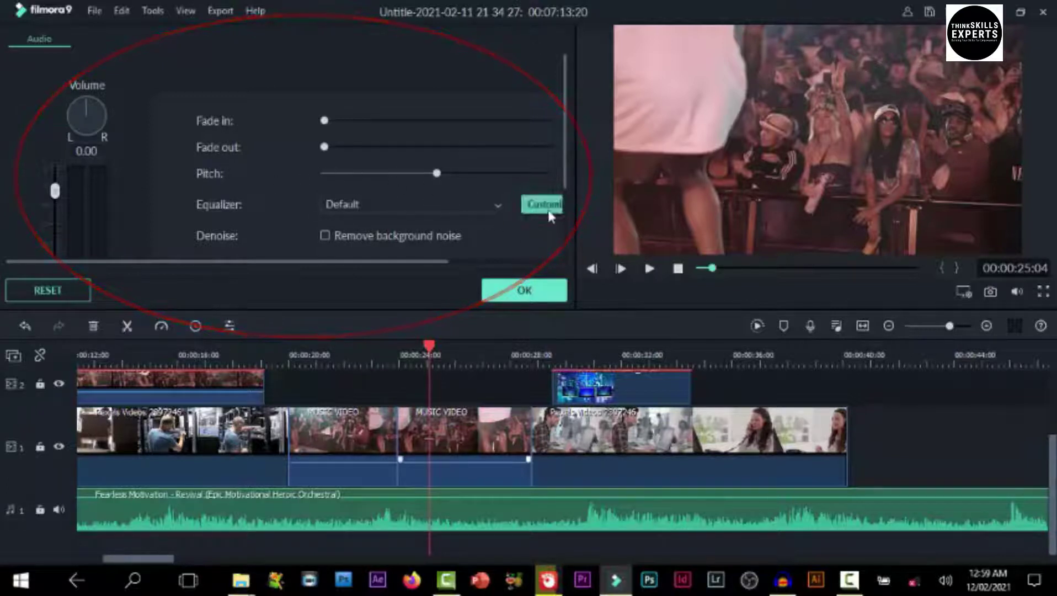
scroll(567, 261, down, 3)
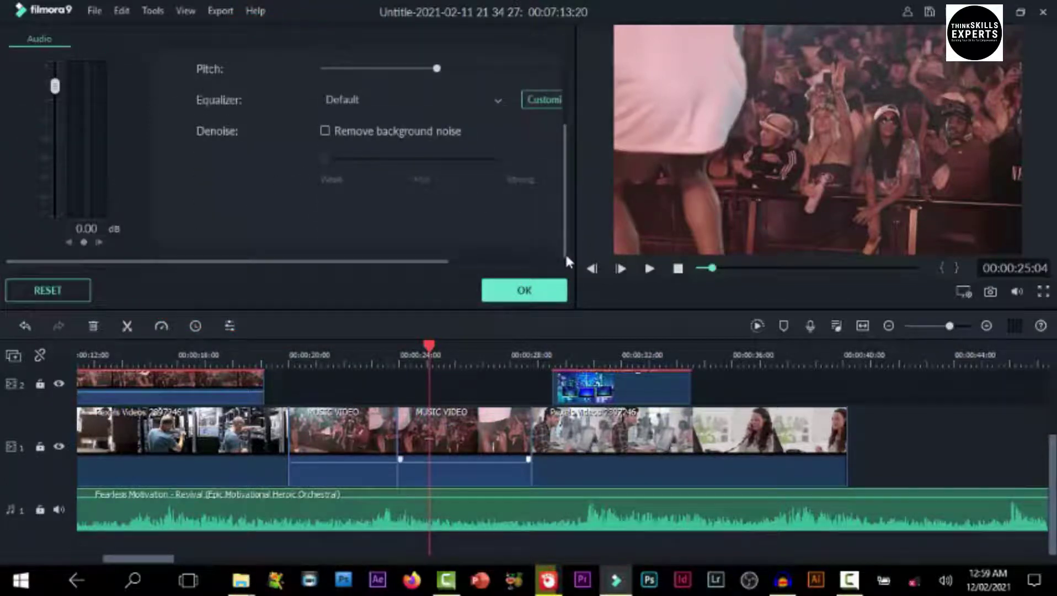
scroll(567, 88, up, 3)
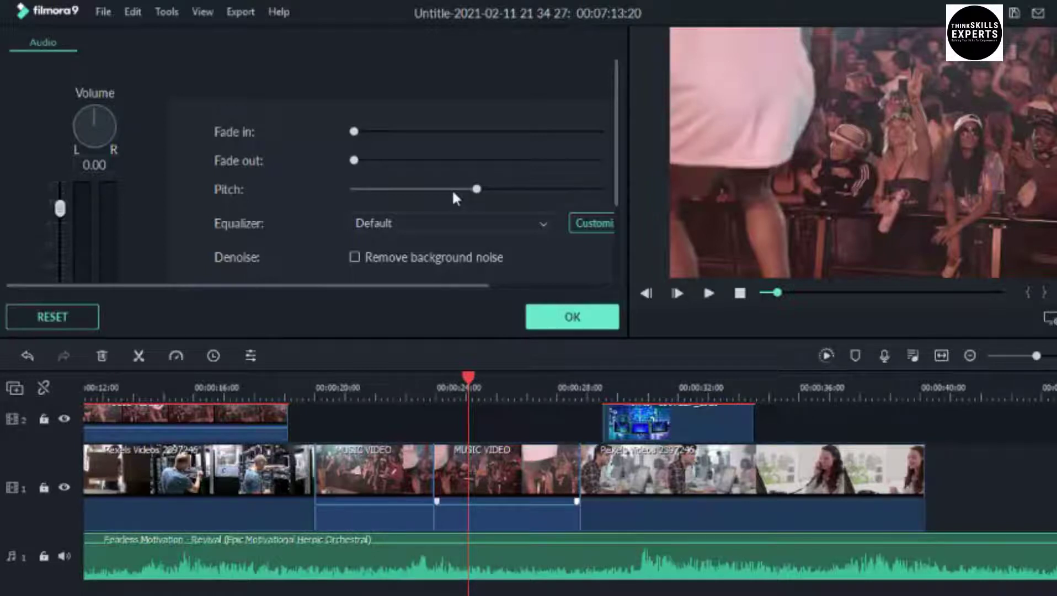
Set a Custom equalizer with 63 Hz 0.95, 250 Hz 6.63, 500 Hz 9.47, 1k 4.36, then preview it
click(591, 226)
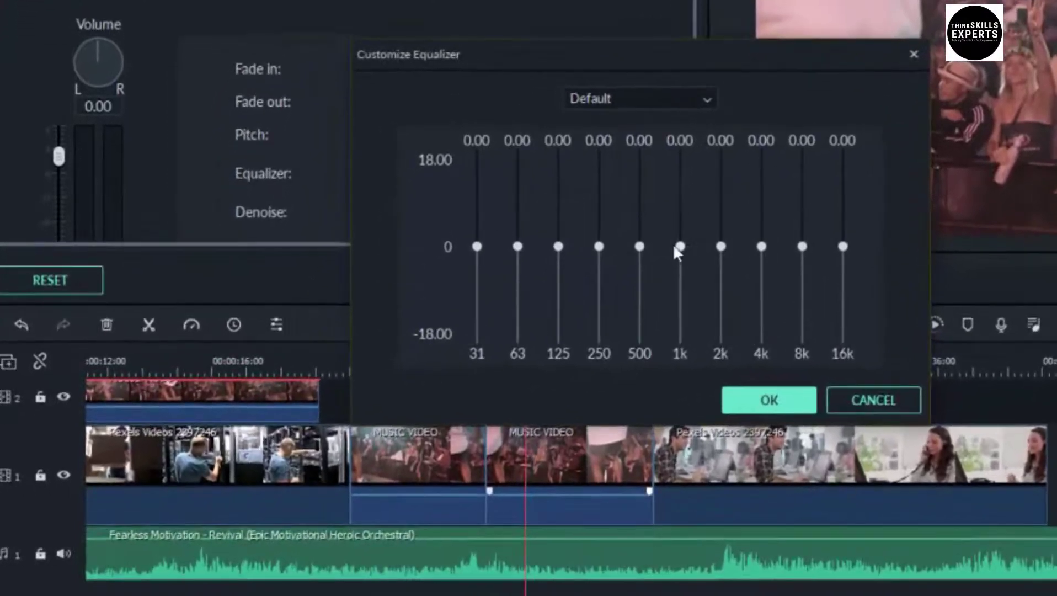
drag(639, 244, 653, 196)
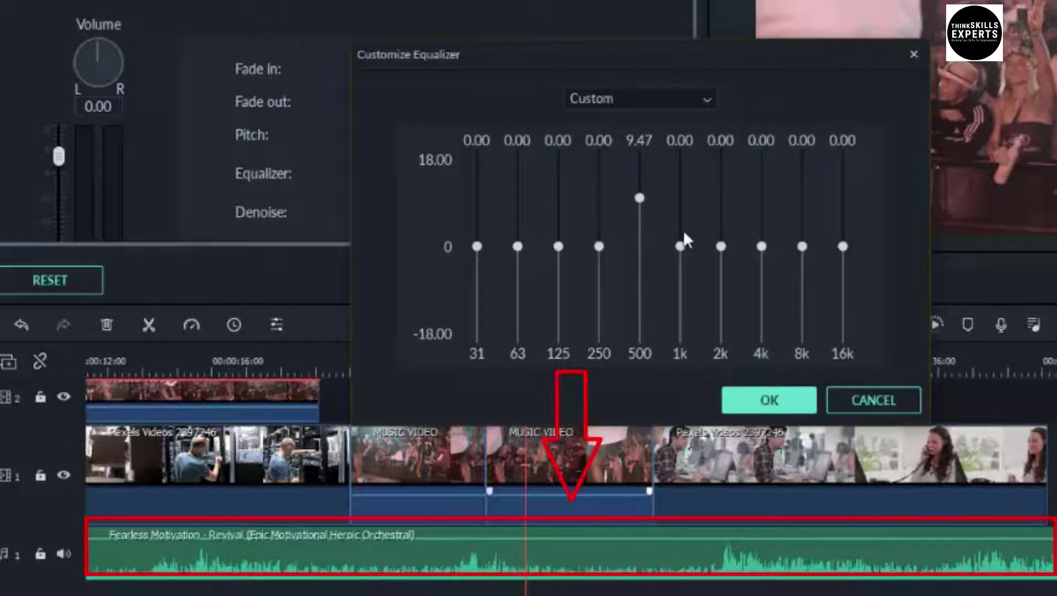
drag(681, 248, 727, 231)
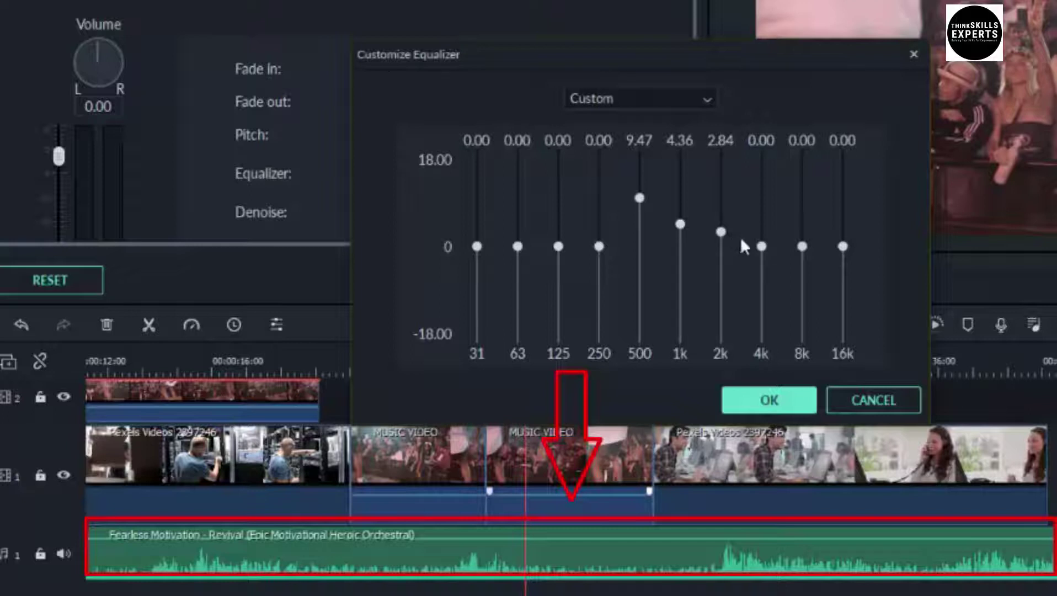
drag(601, 243, 558, 215)
mouse_move(520, 248)
mouse_down()
mouse_move(528, 241)
mouse_move(518, 243)
mouse_up()
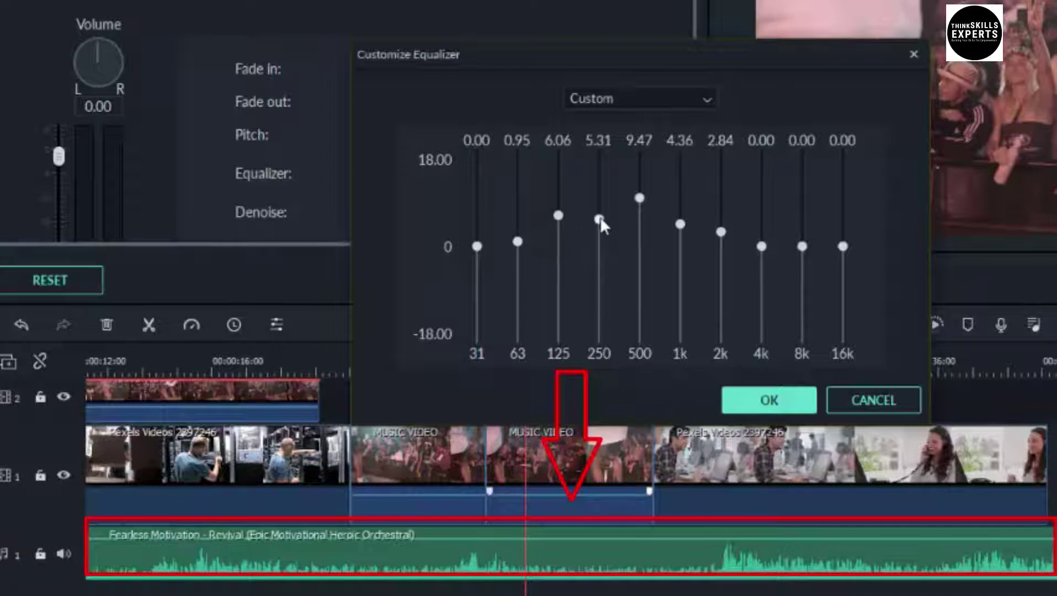
drag(596, 219, 598, 213)
click(767, 401)
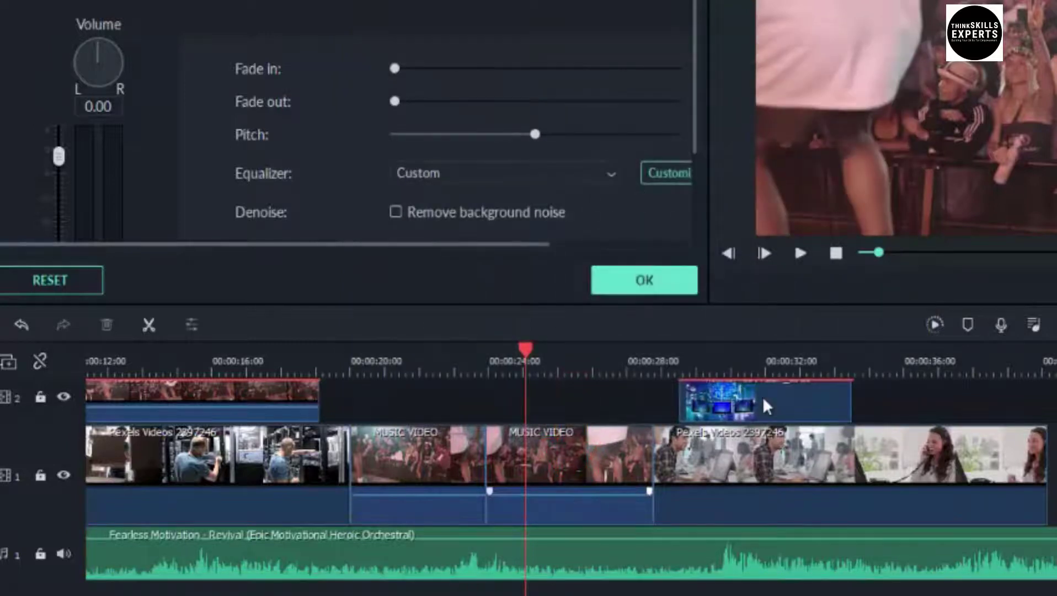
key(space)
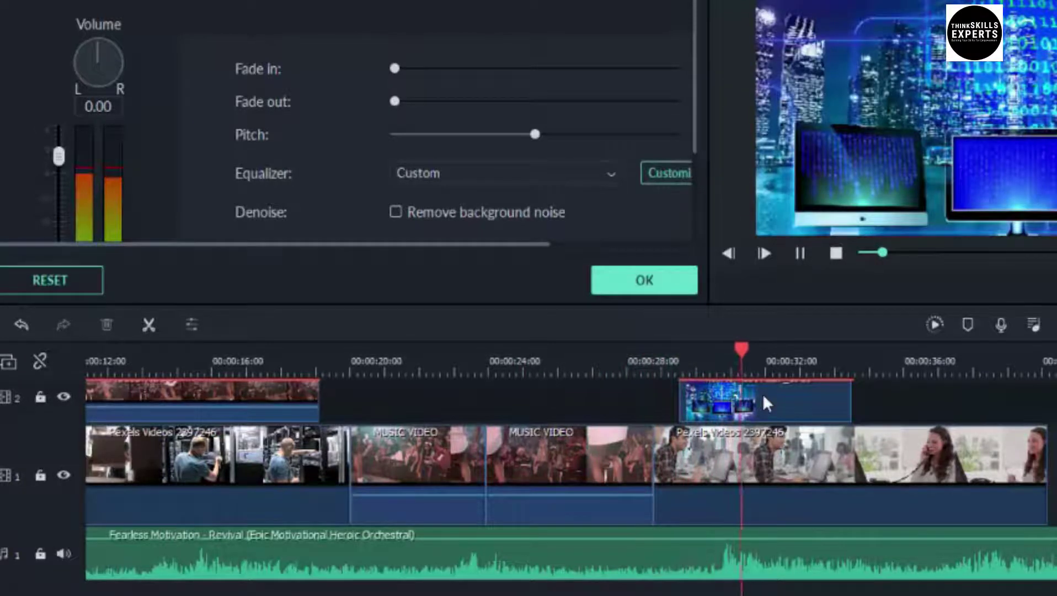
key(space)
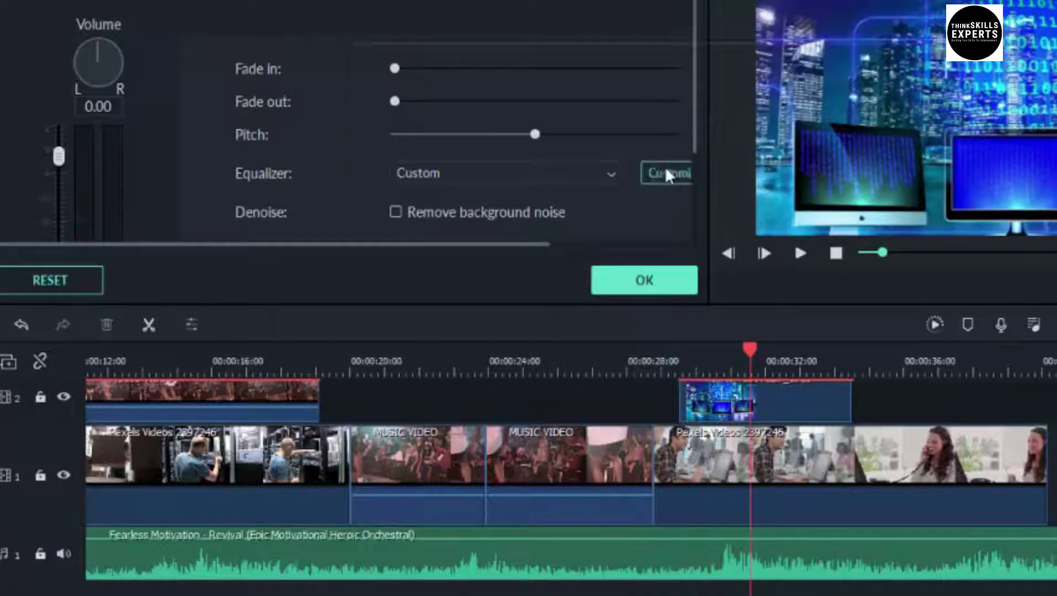
Pull down the 125, 250 and 500 Hz bands, then apply the Default preset so every band reads 0.00
click(666, 174)
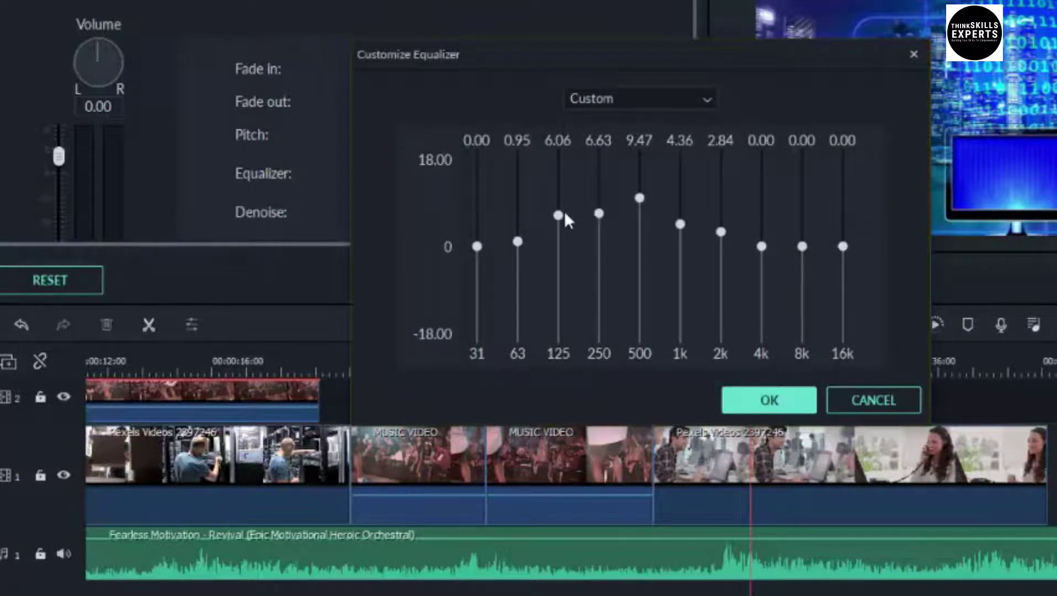
drag(559, 215, 558, 247)
drag(600, 220, 603, 251)
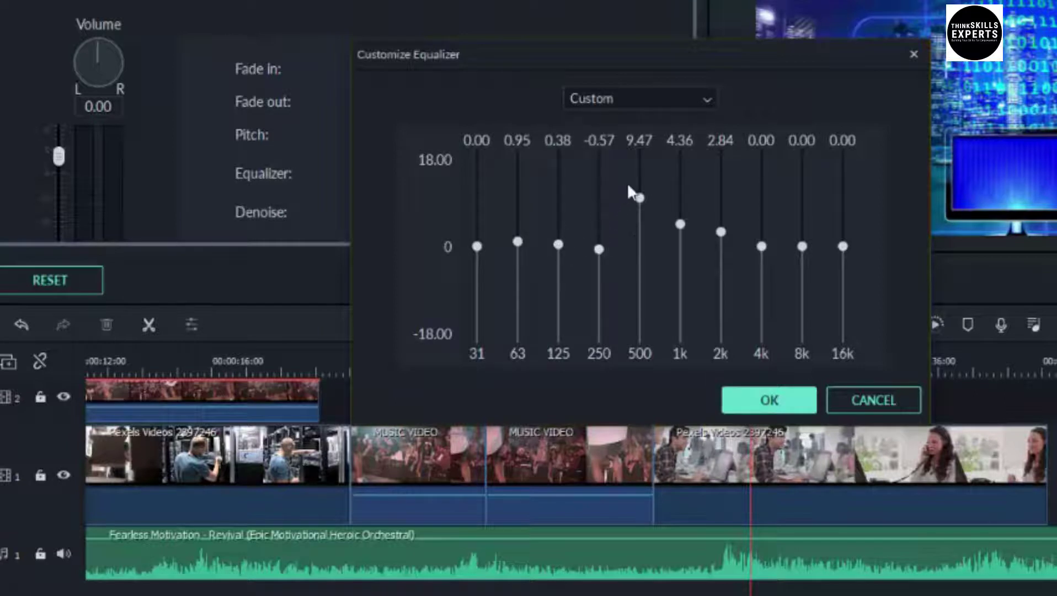
drag(638, 197, 723, 243)
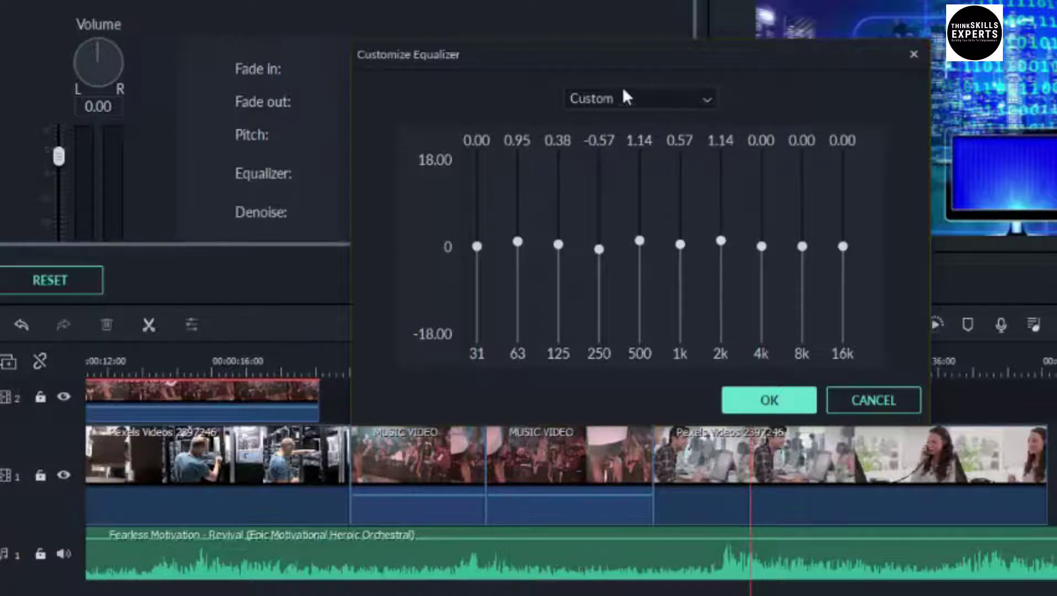
click(697, 98)
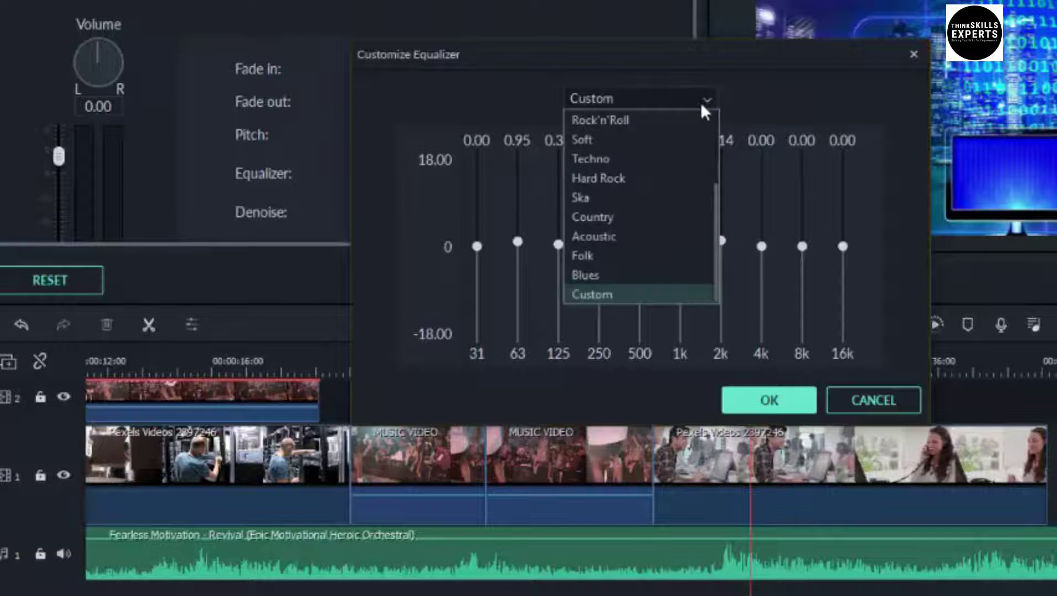
scroll(715, 132, up, 2)
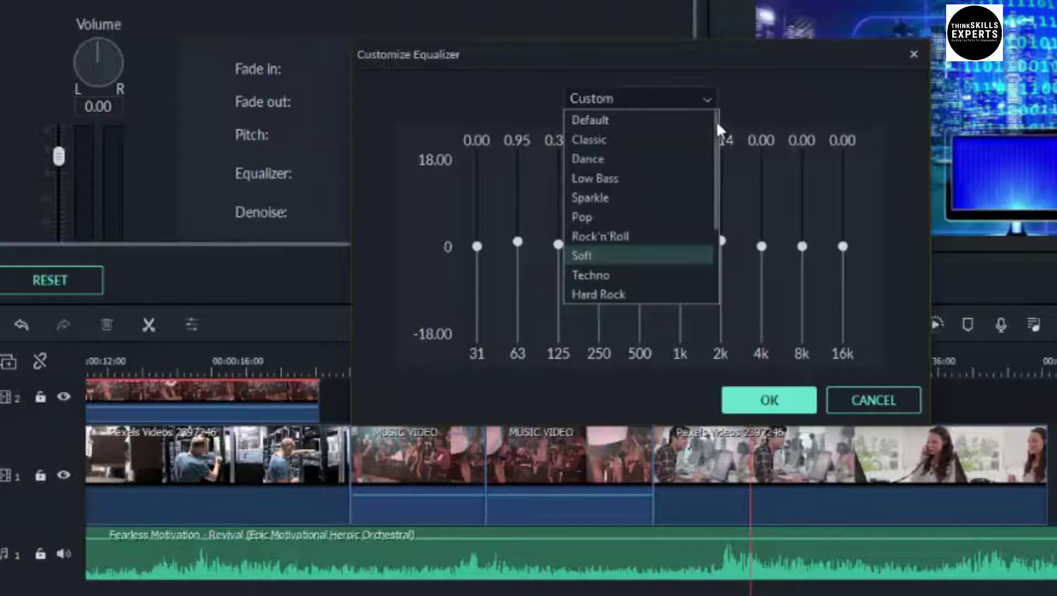
click(587, 120)
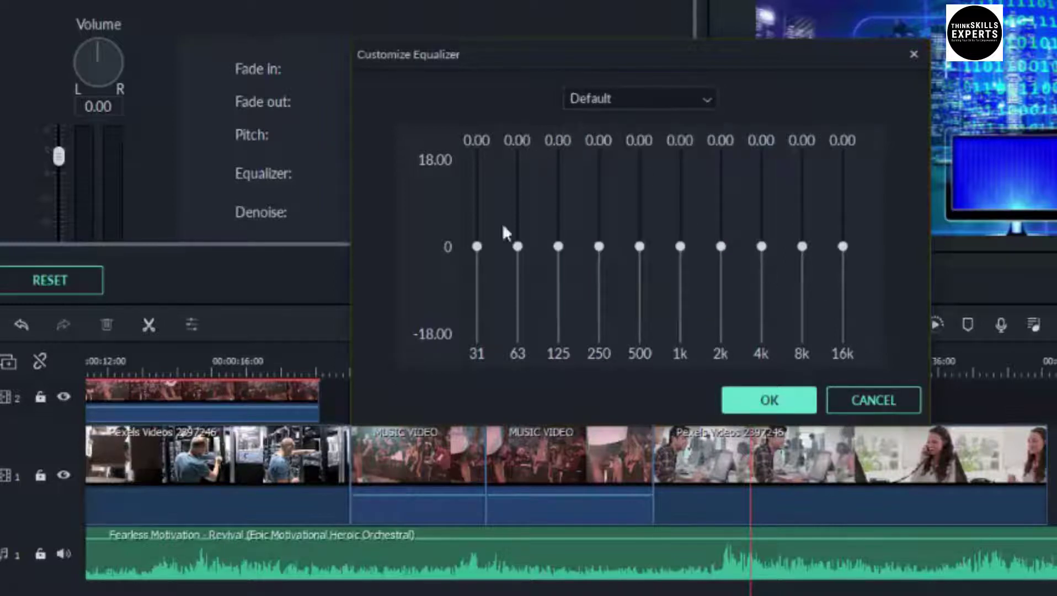
Keep the Default equalizer and set background-noise removal to Mid denoise strength
click(752, 405)
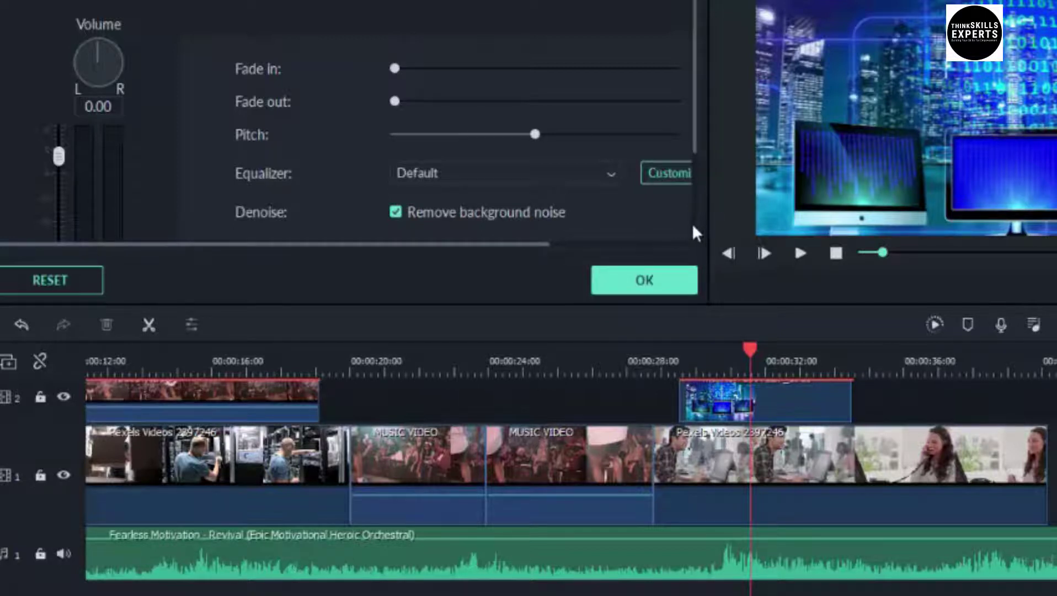
scroll(693, 224, down, 3)
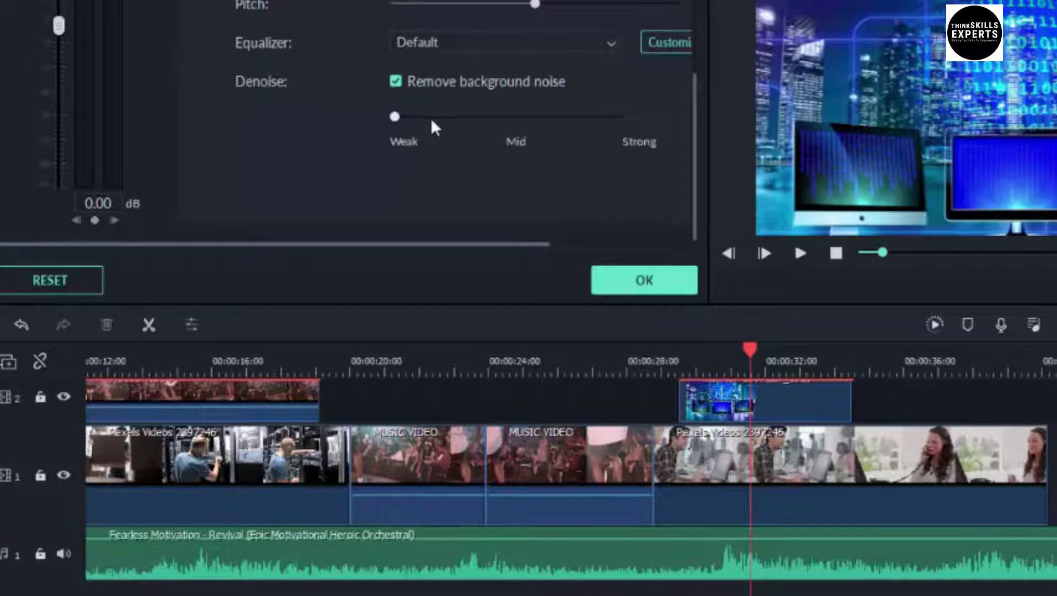
click(516, 117)
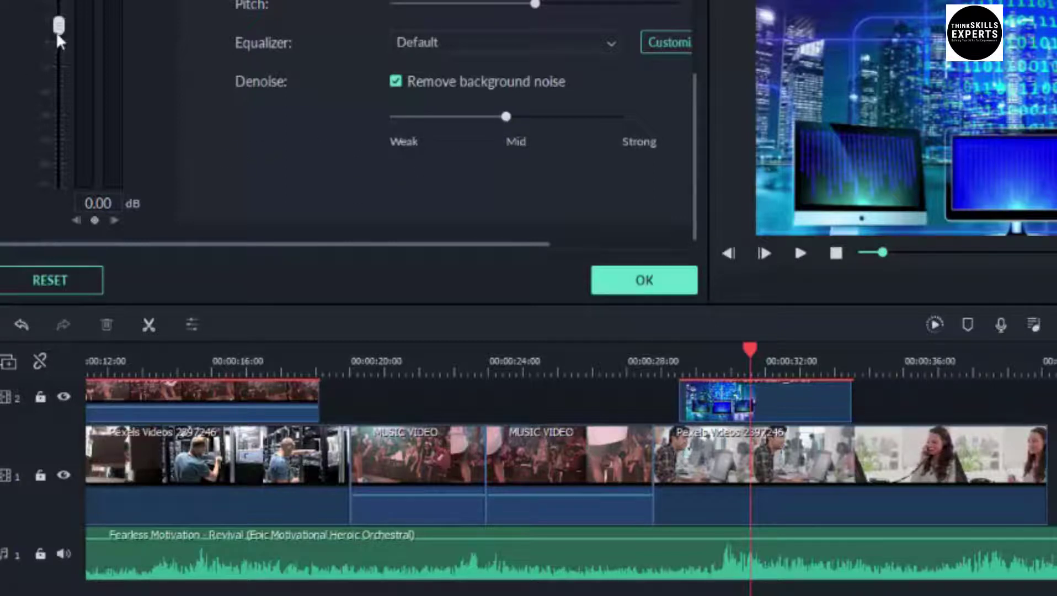
Adjust the background music volume while previewing, settling at -7.79 dB
drag(59, 29, 61, 25)
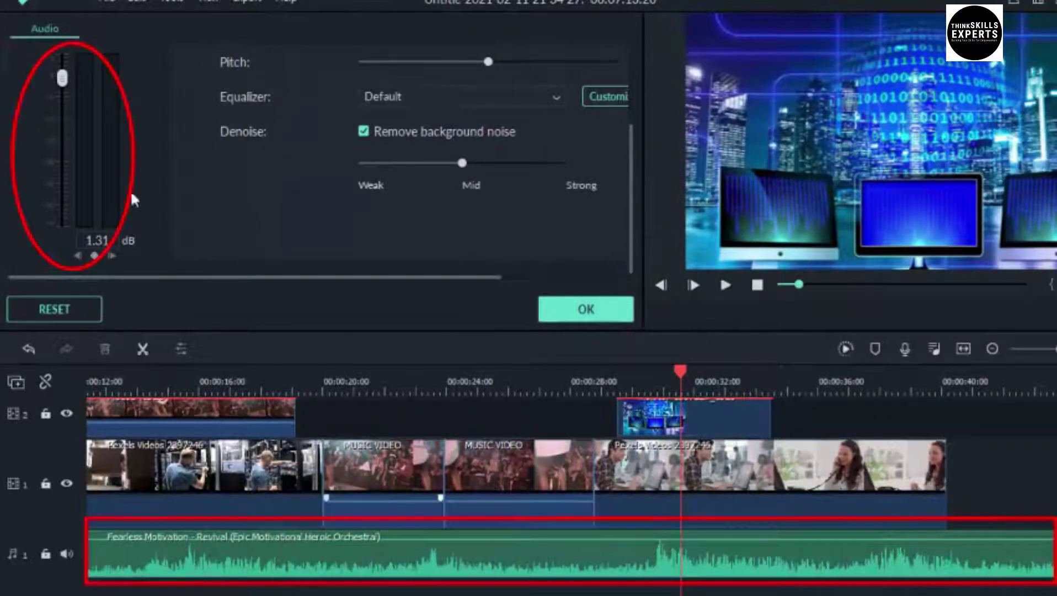
drag(63, 83, 62, 110)
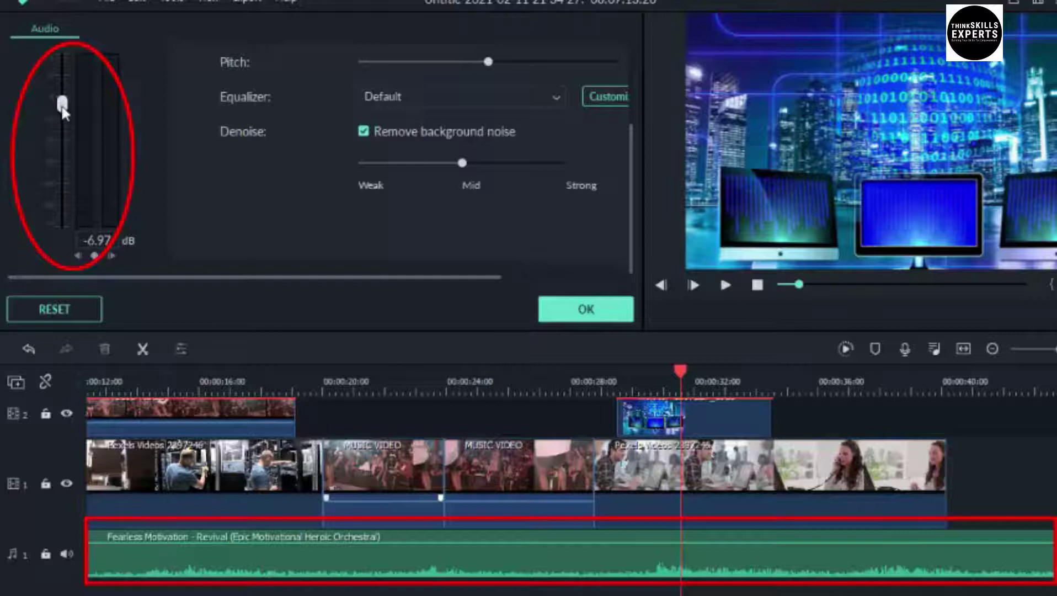
key(space)
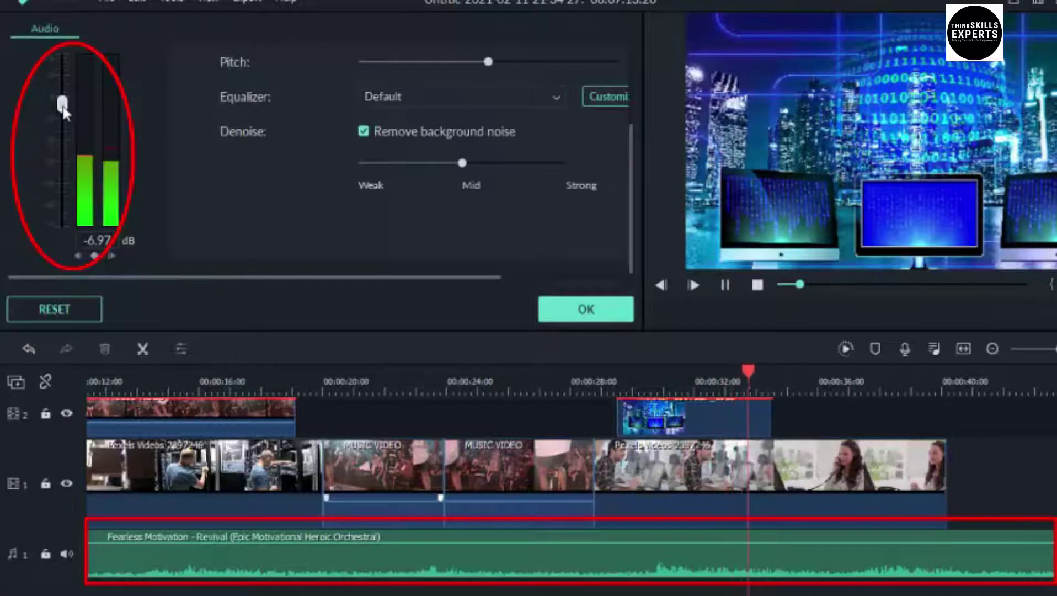
key(space)
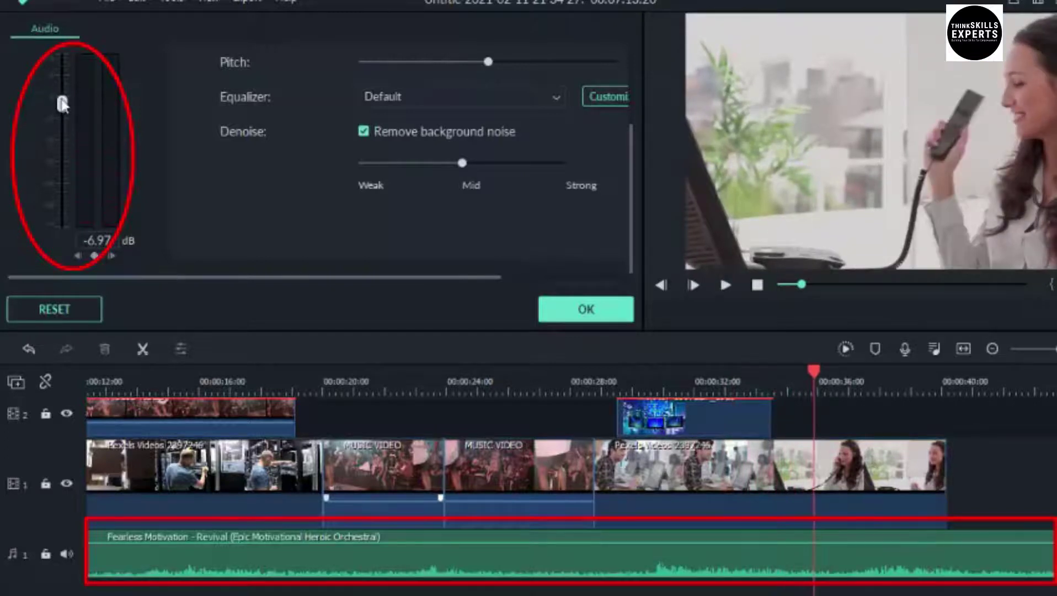
drag(63, 104, 63, 80)
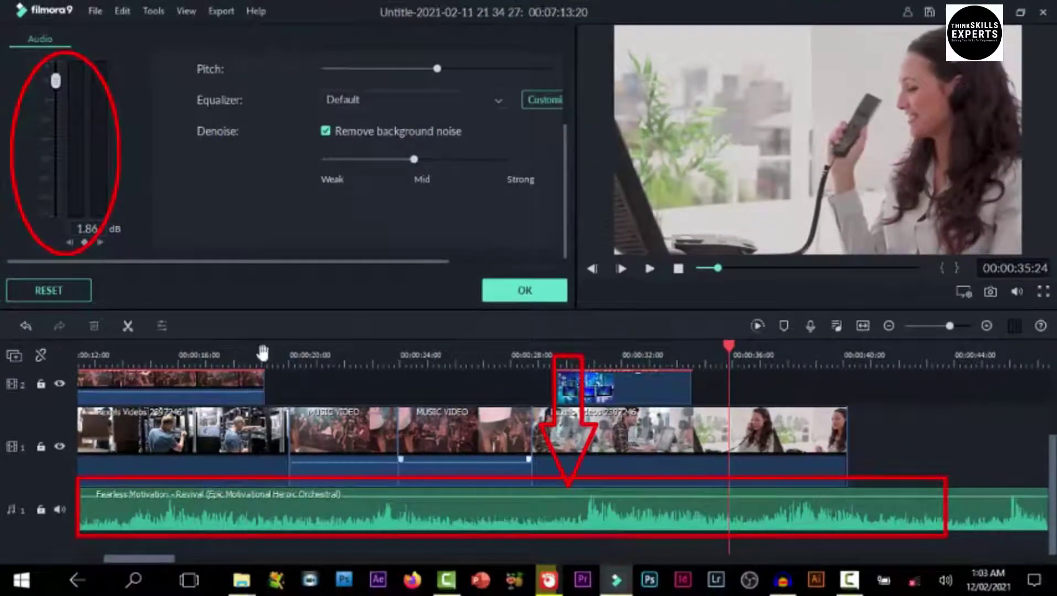
mouse_move(58, 84)
mouse_down()
mouse_move(41, 147)
mouse_move(43, 126)
mouse_up()
click(54, 109)
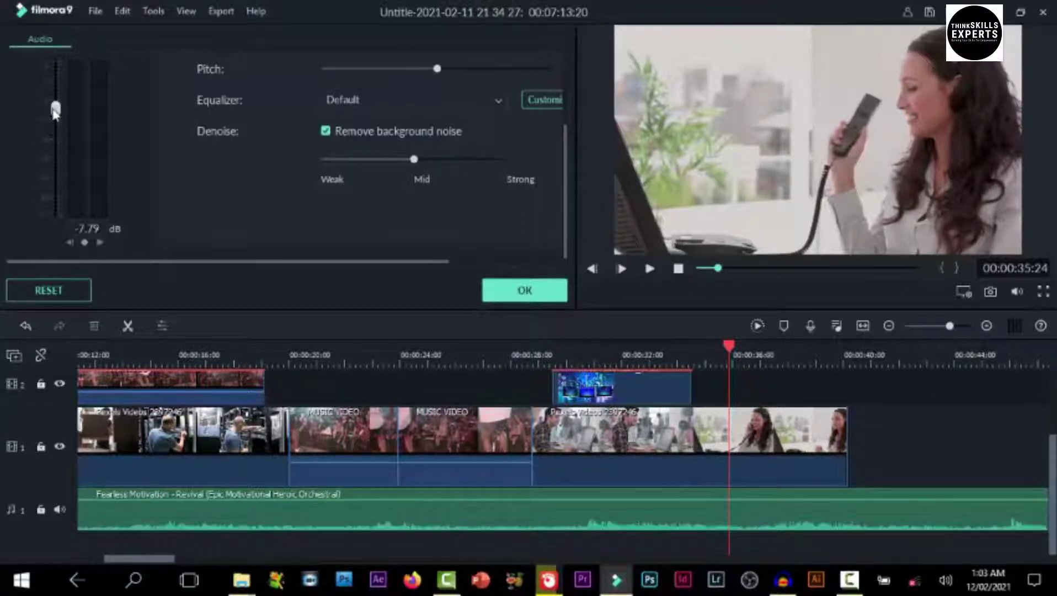
Lower the background music to -9.72 dB and scrub back to about 00:26 to check it
mouse_move(356, 465)
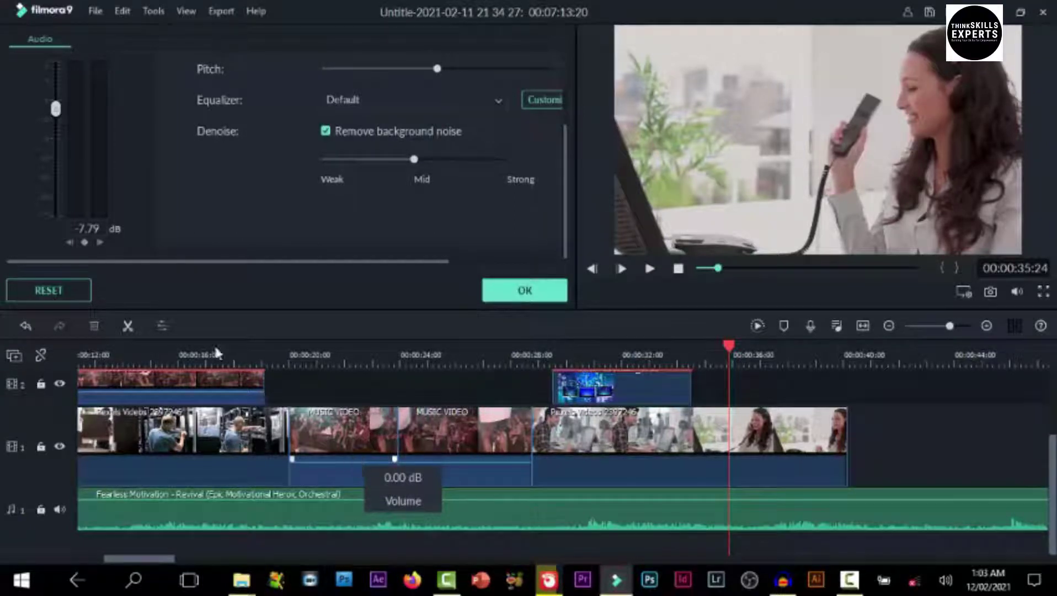
drag(56, 113, 57, 122)
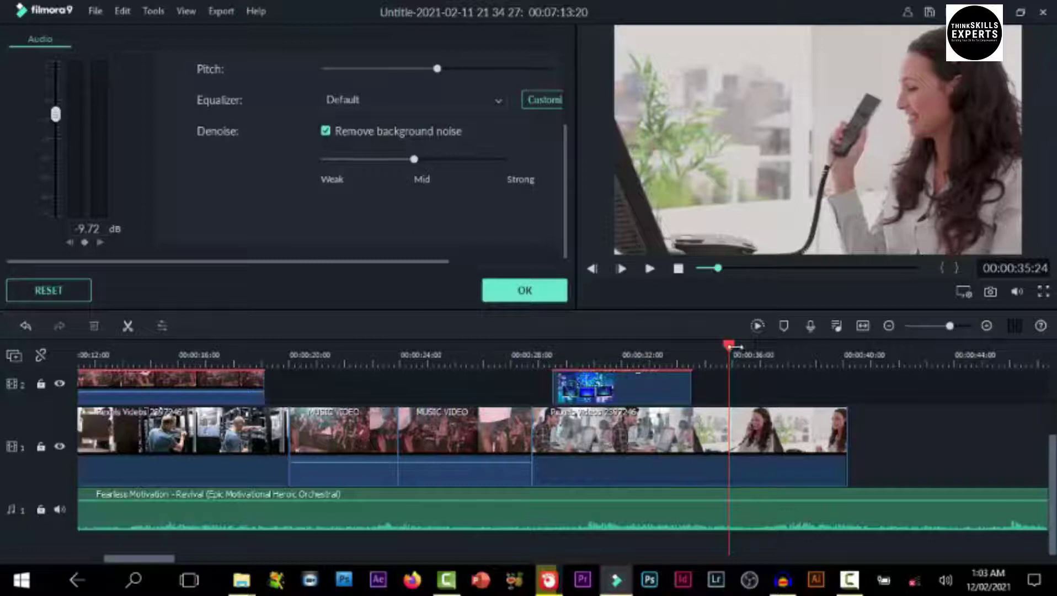
drag(734, 351, 537, 353)
drag(508, 391, 475, 394)
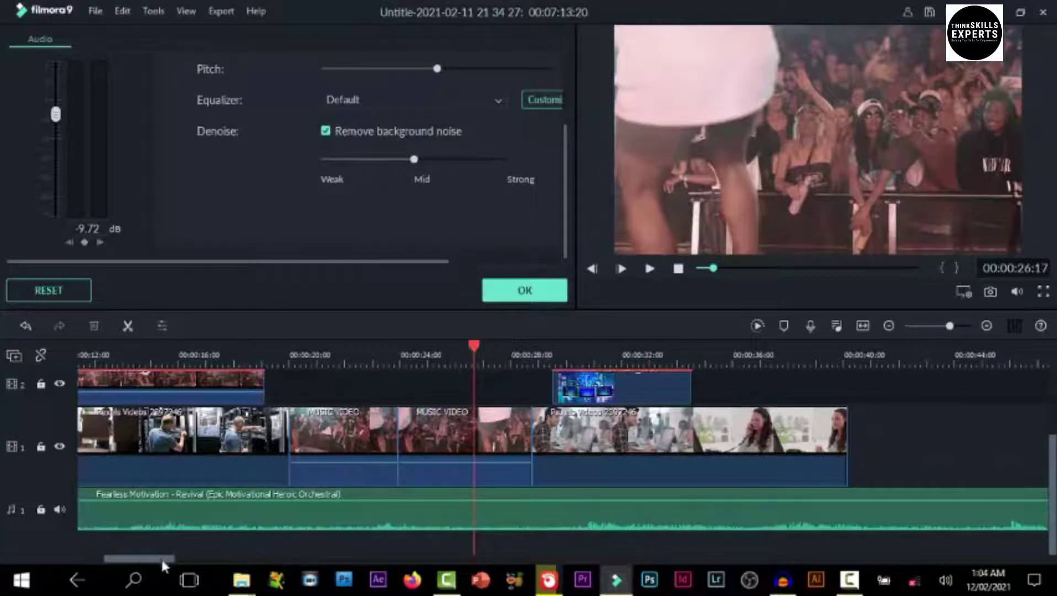
drag(161, 562, 207, 586)
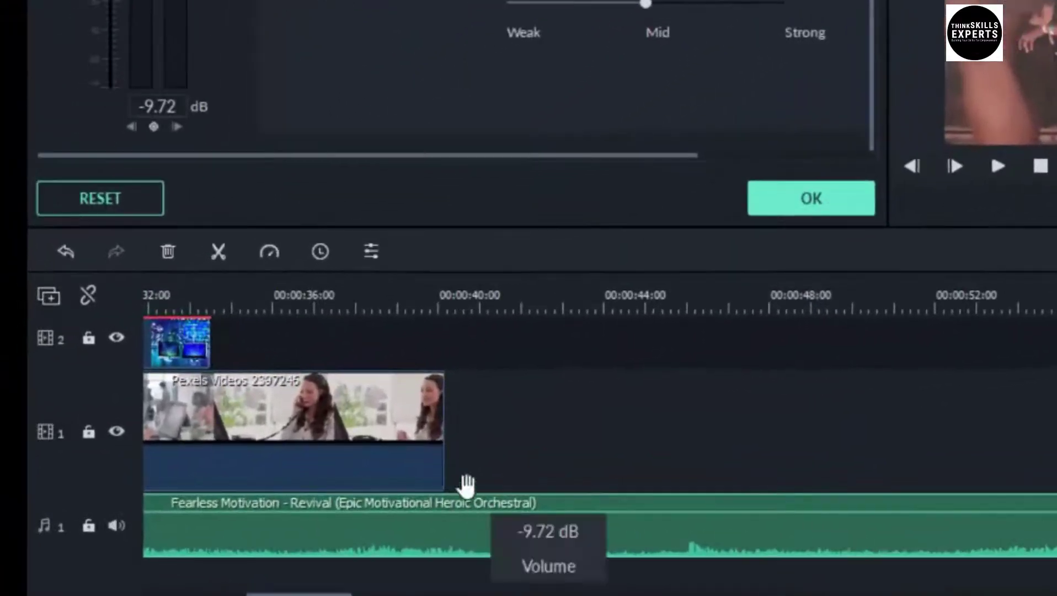
Split the music at 00:40, delete the trailing piece, and fit the timeline to the project
click(473, 297)
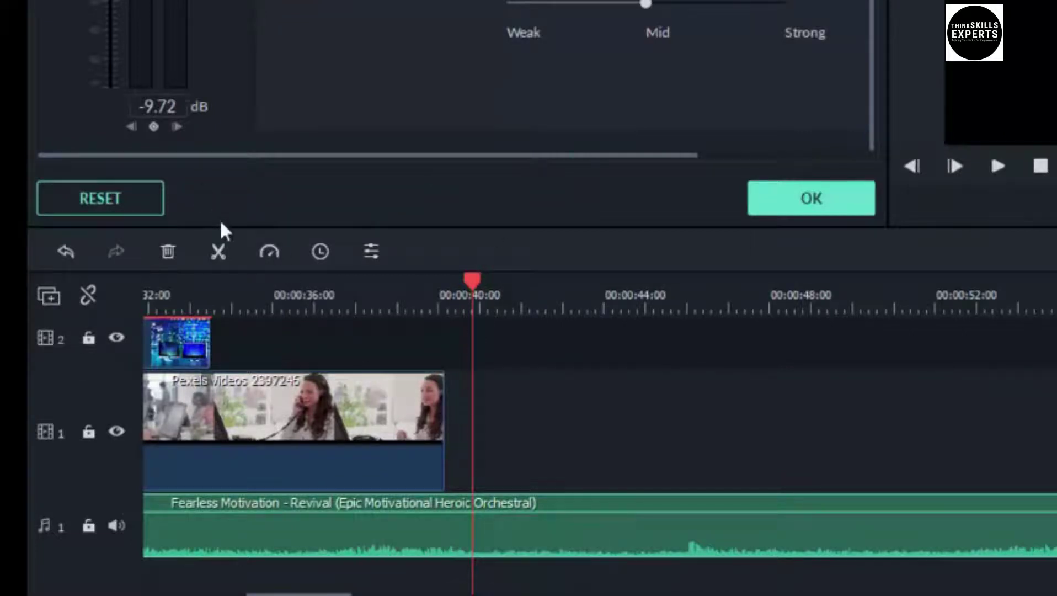
click(218, 248)
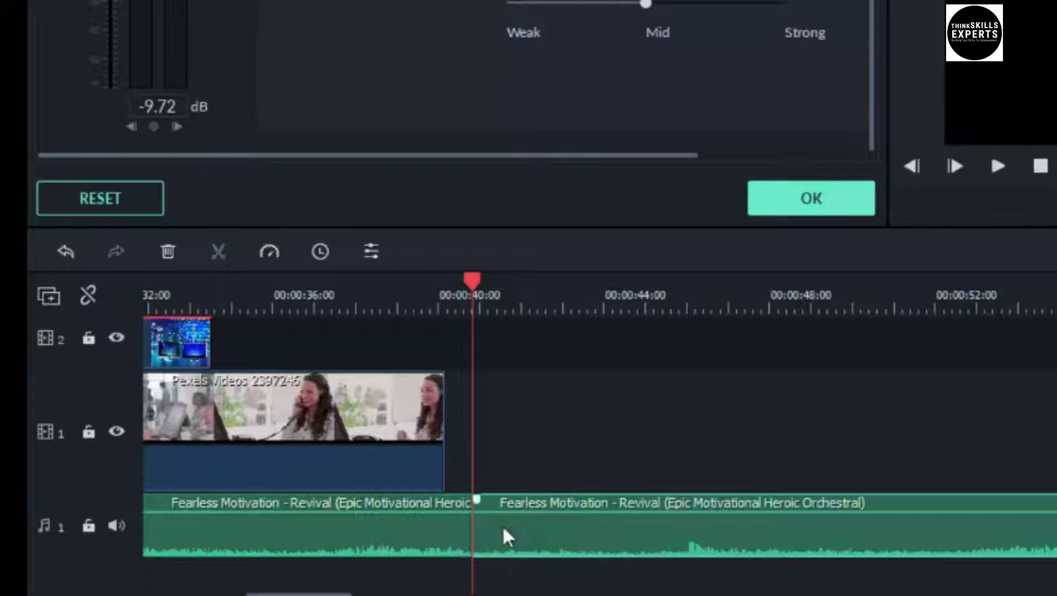
click(170, 250)
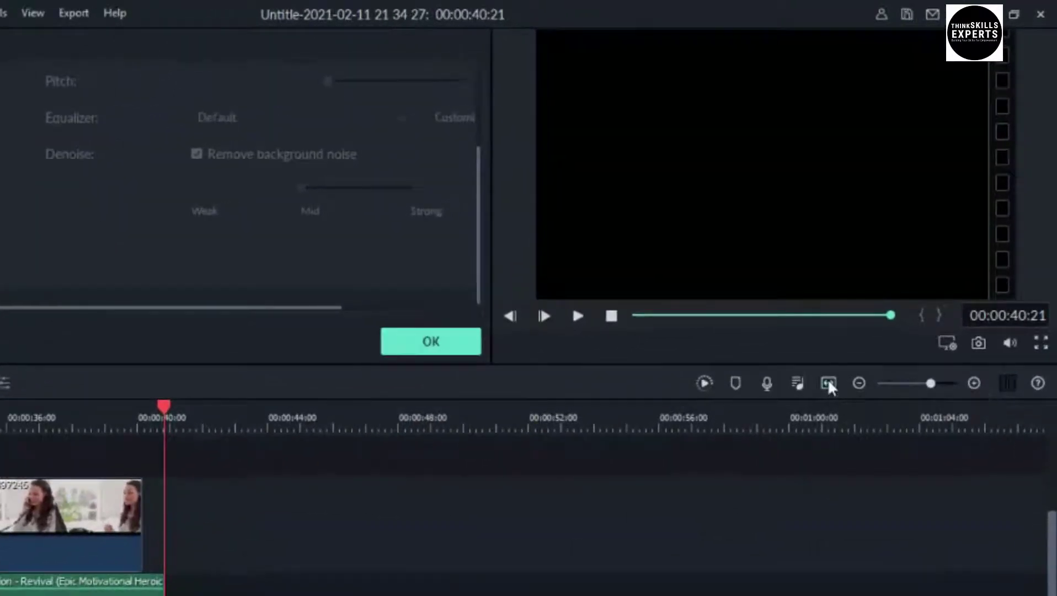
click(828, 382)
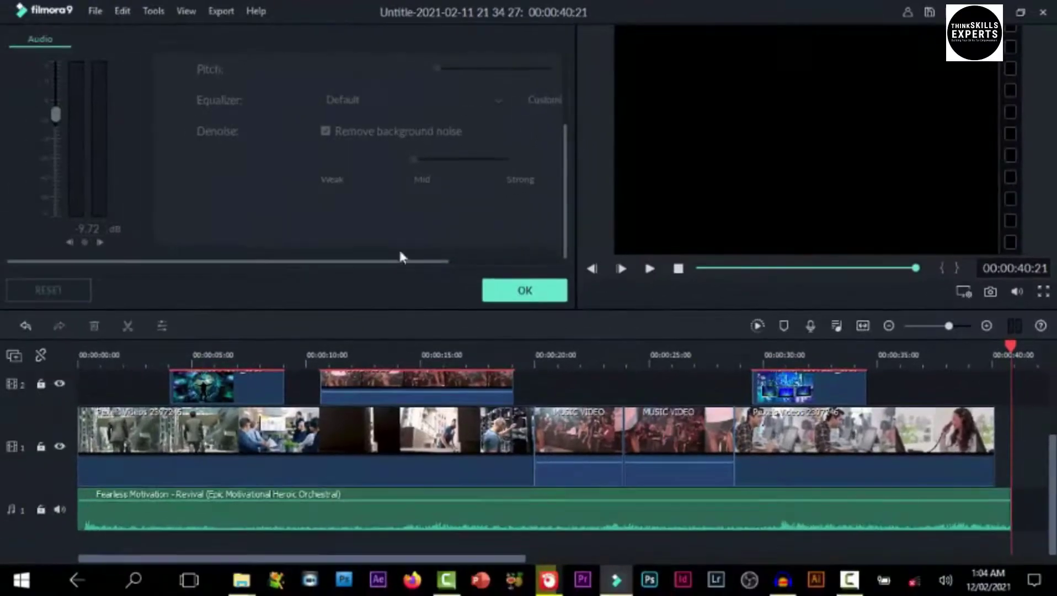
Drop the THINKSKILLS EXPERTS INTRO2 clip onto track 1 after the footage and play it back
click(535, 288)
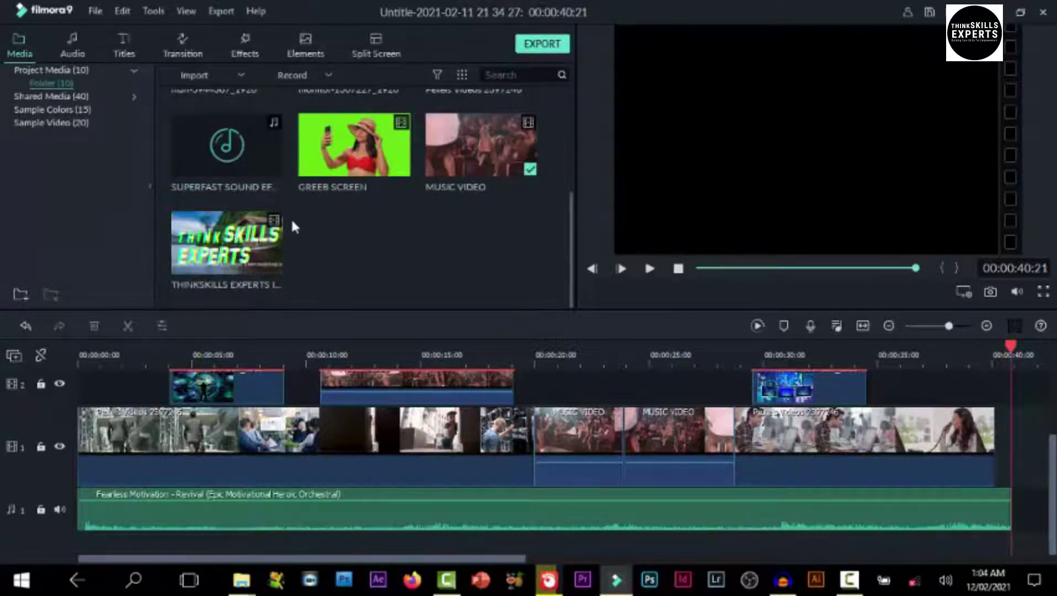
drag(895, 361, 538, 355)
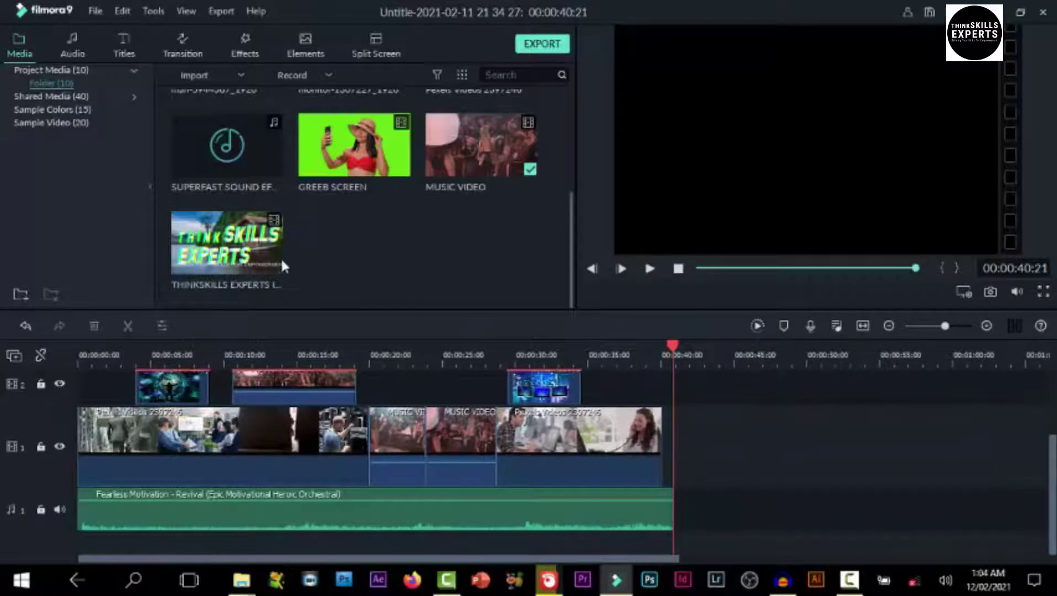
drag(215, 229, 705, 441)
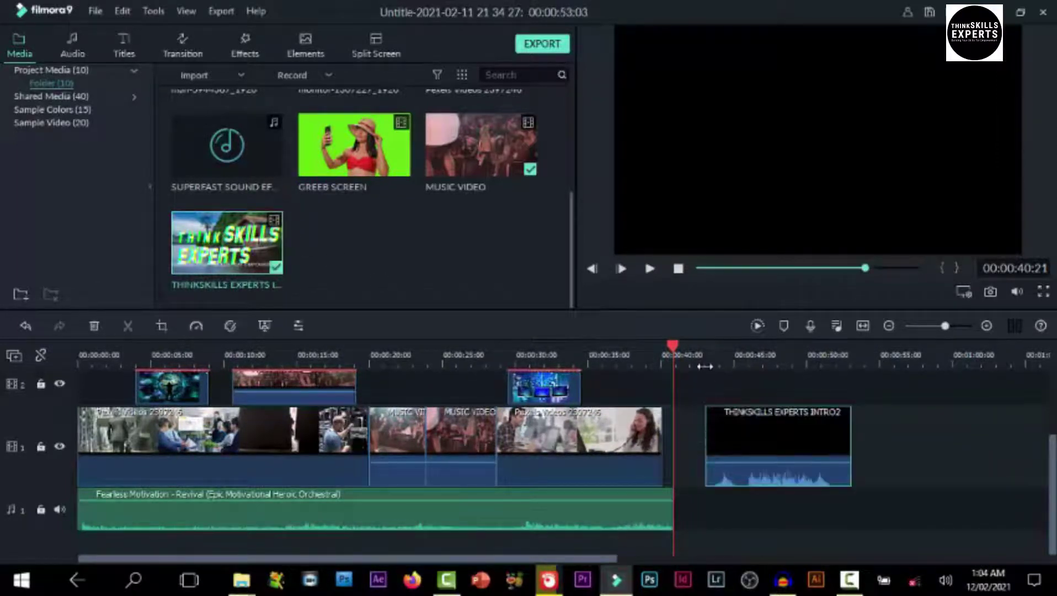
click(704, 388)
key(space)
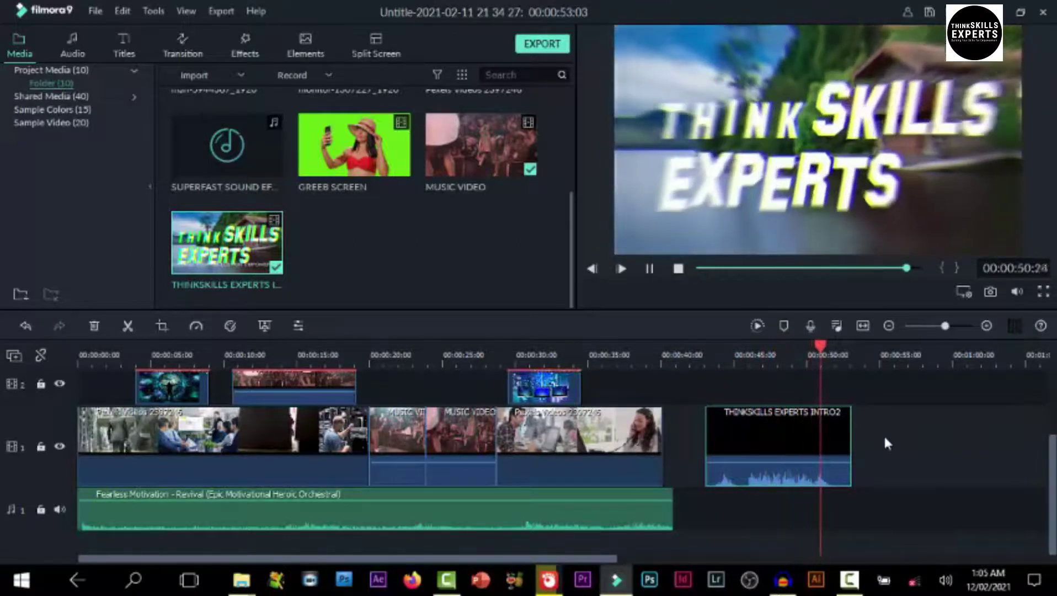
key(space)
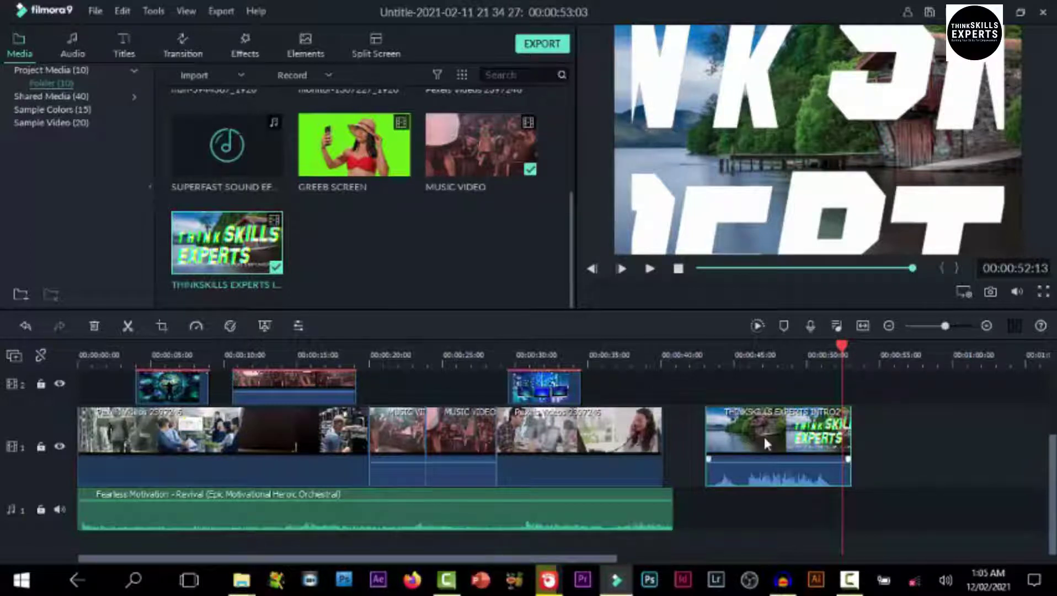
Detach the intro clip's audio and move it onto the music track, previewing from 00:43
right_click(765, 440)
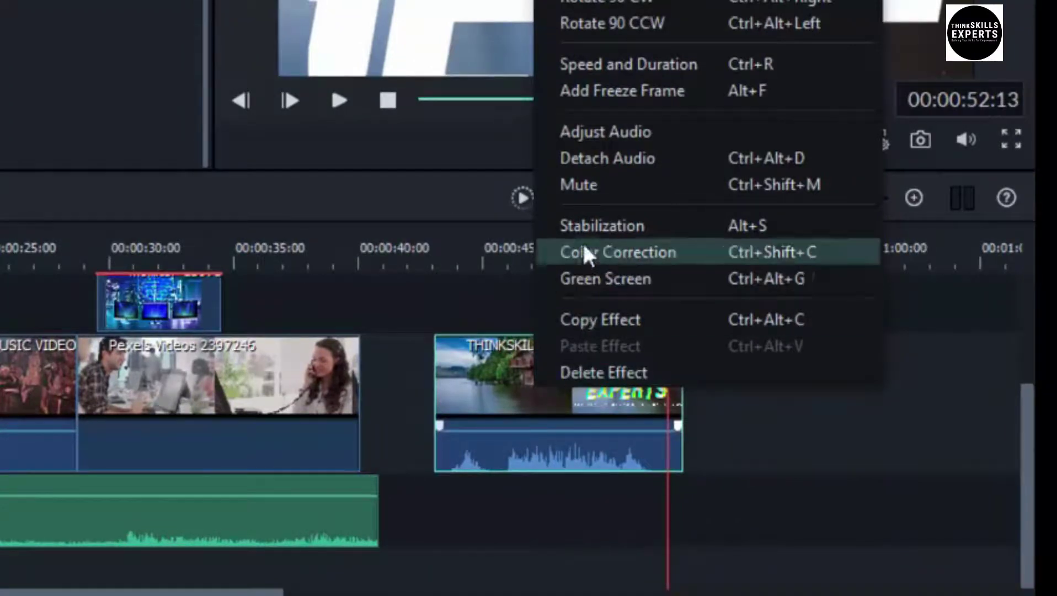
click(613, 165)
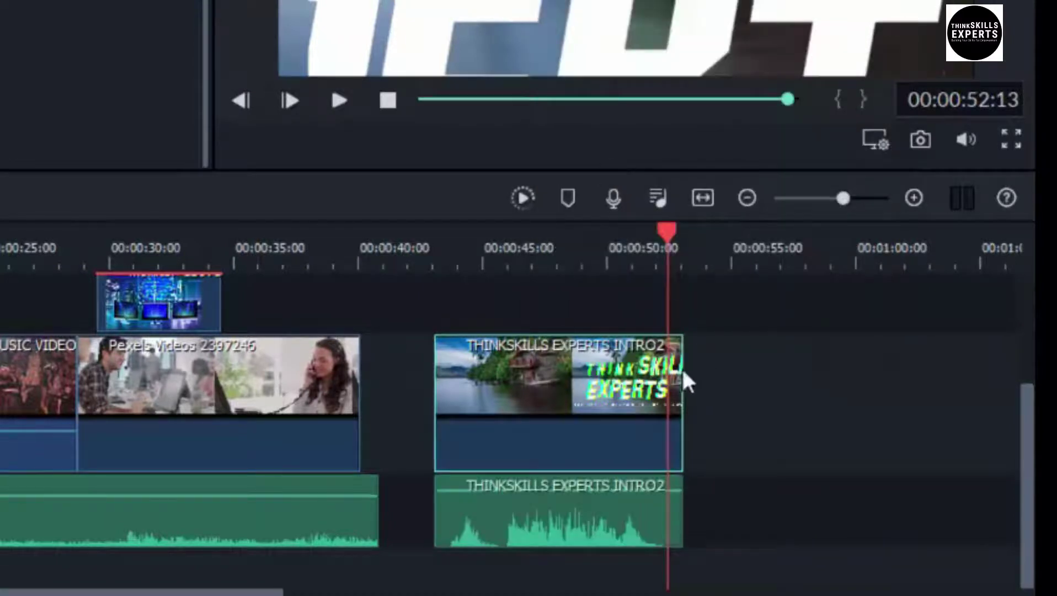
click(780, 503)
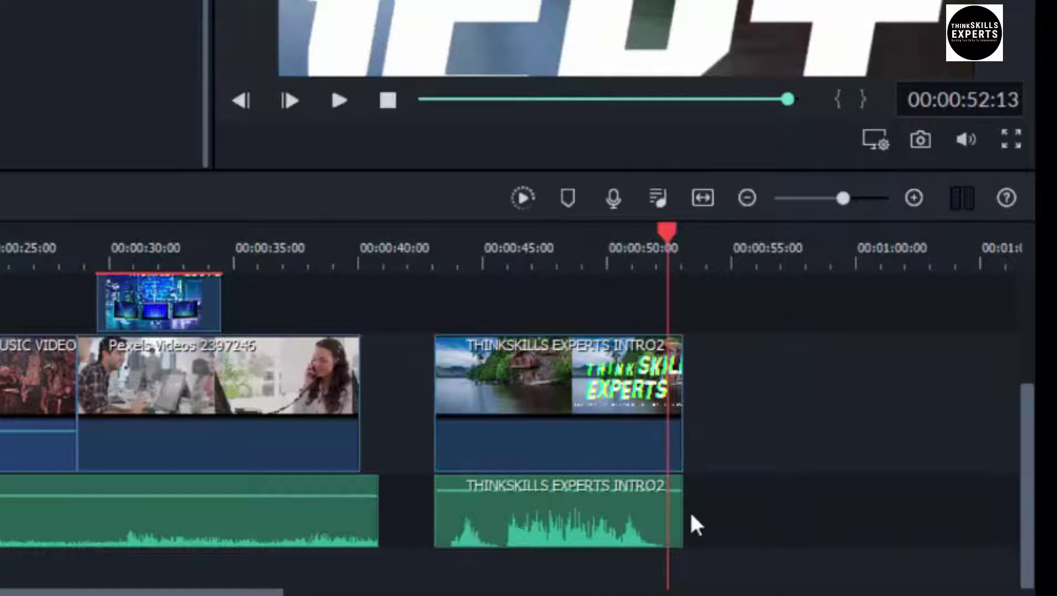
drag(512, 507, 799, 467)
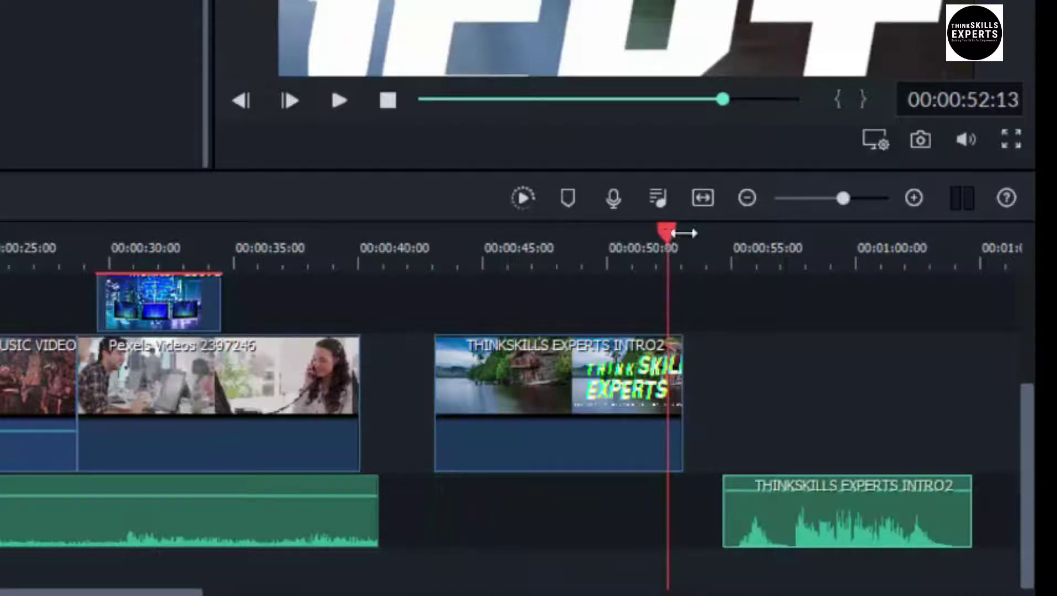
click(448, 262)
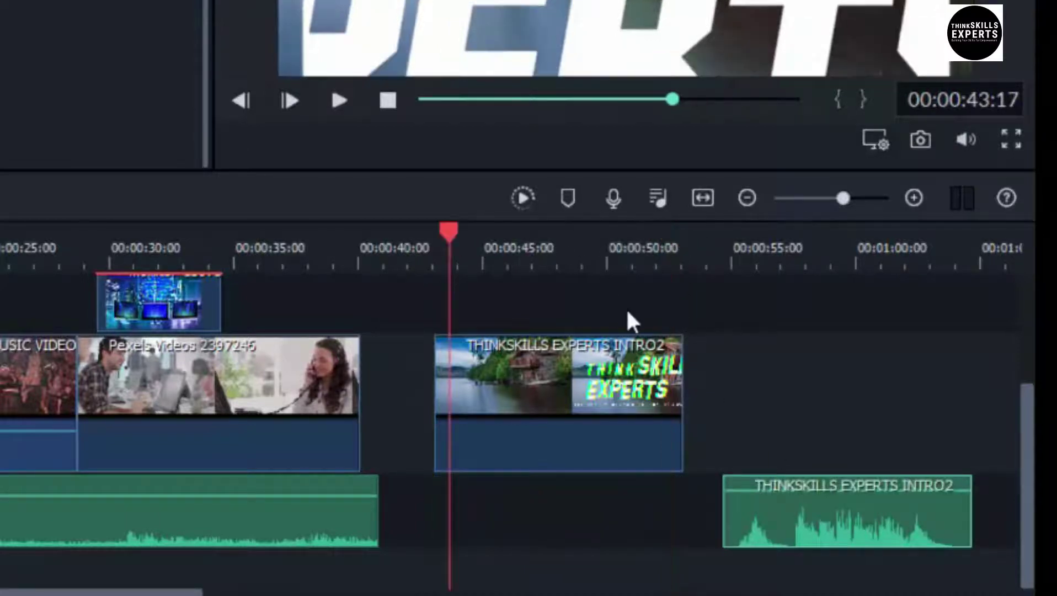
key(space)
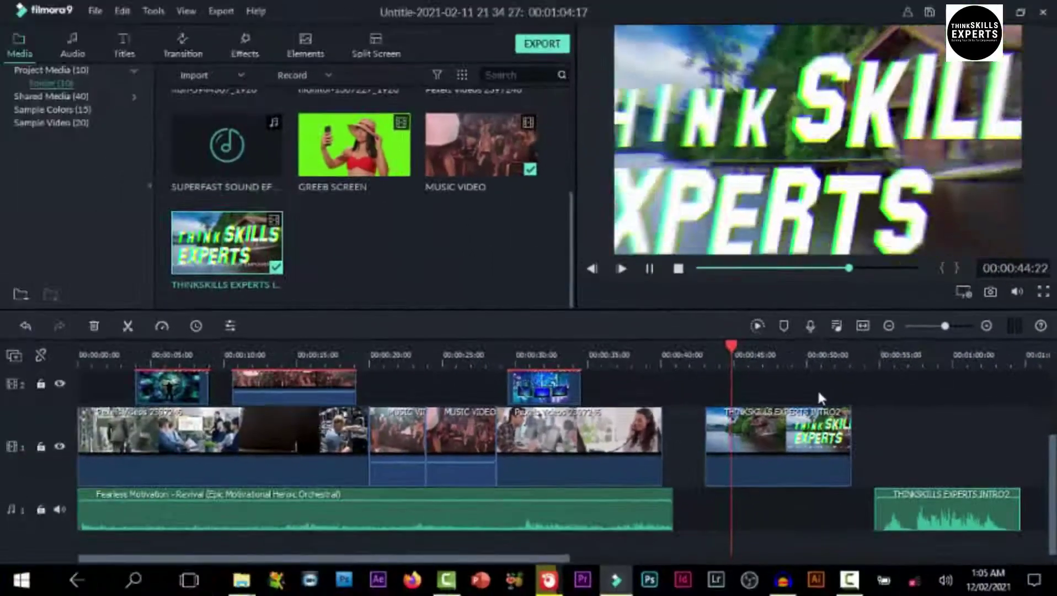
key(space)
Realign the intro audio directly beneath its video and preview it from about 00:44
click(883, 349)
key(space)
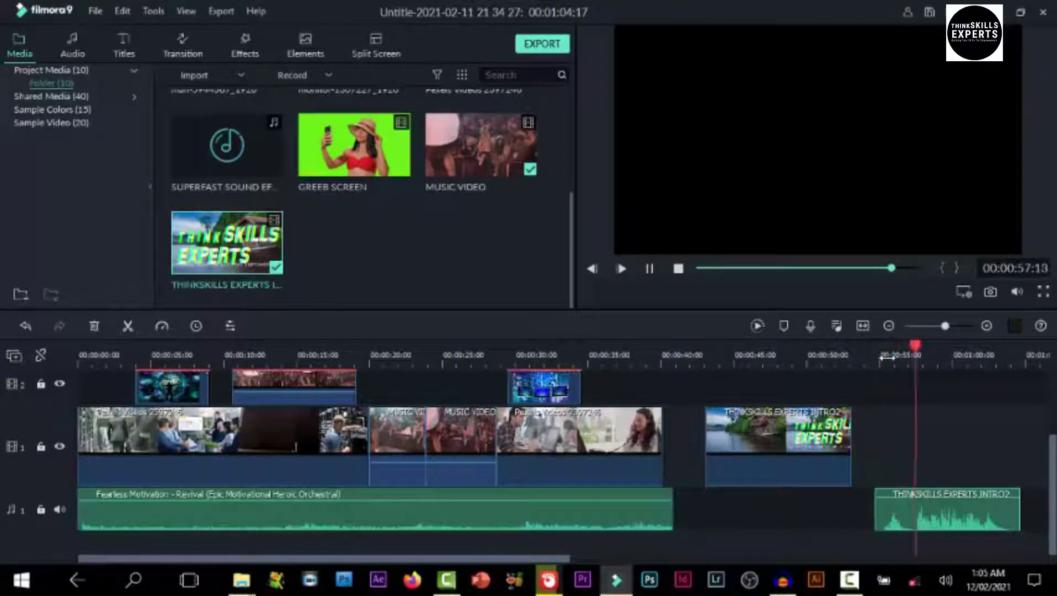
key(space)
drag(996, 513, 817, 489)
click(723, 361)
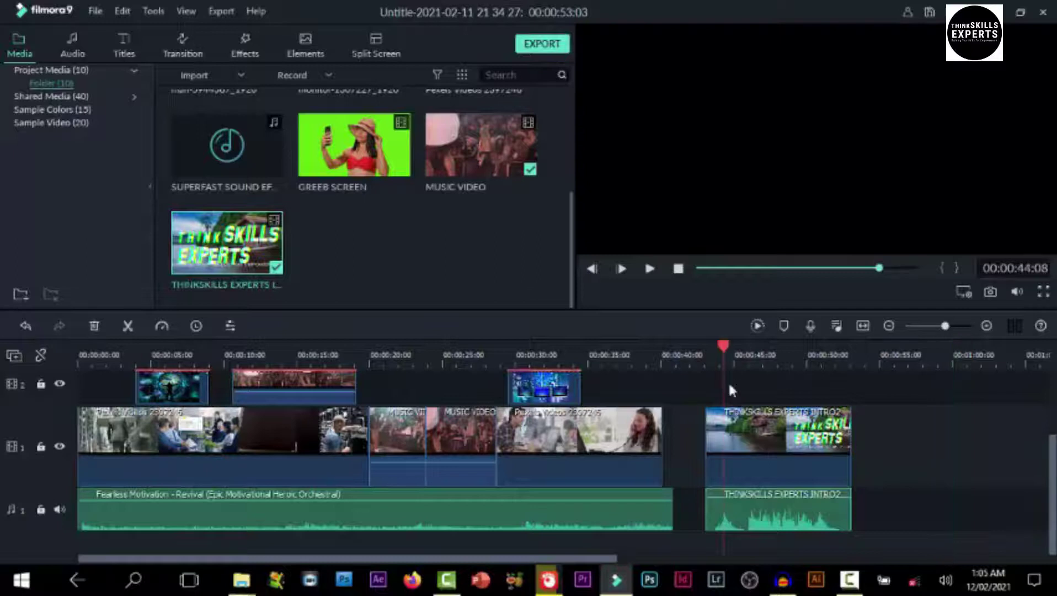
key(space)
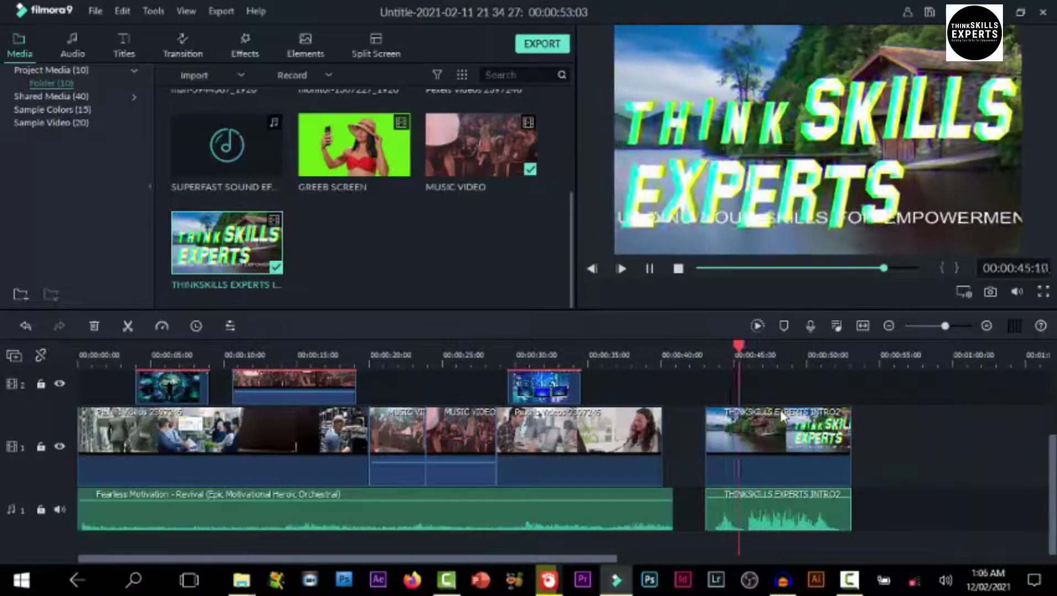
key(space)
click(781, 515)
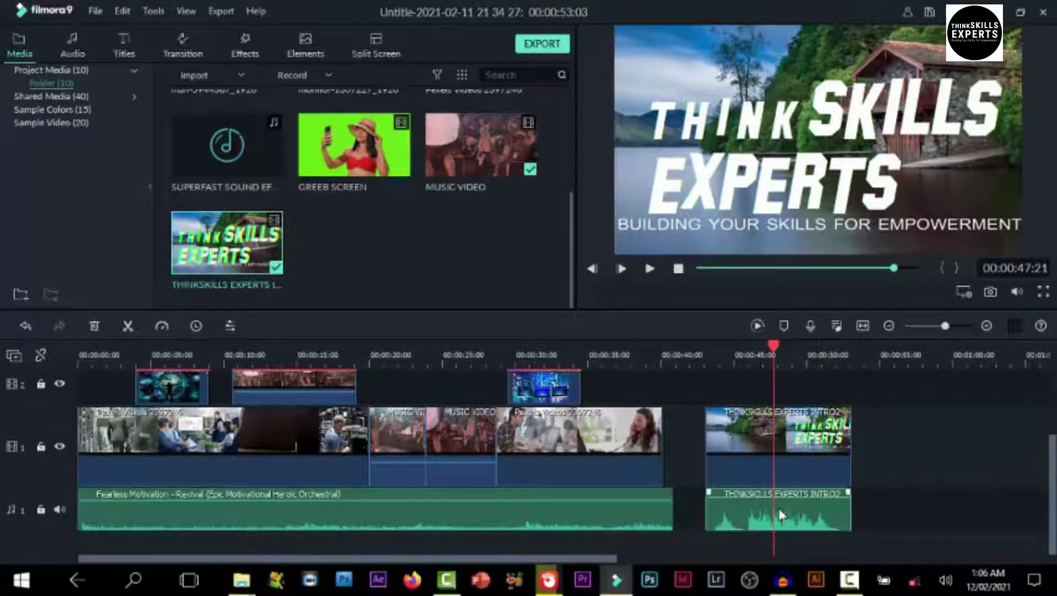
Try the intro audio at -18 dB, then undo it back to 0.00 dB and close the panel
double_click(780, 515)
drag(52, 88, 59, 154)
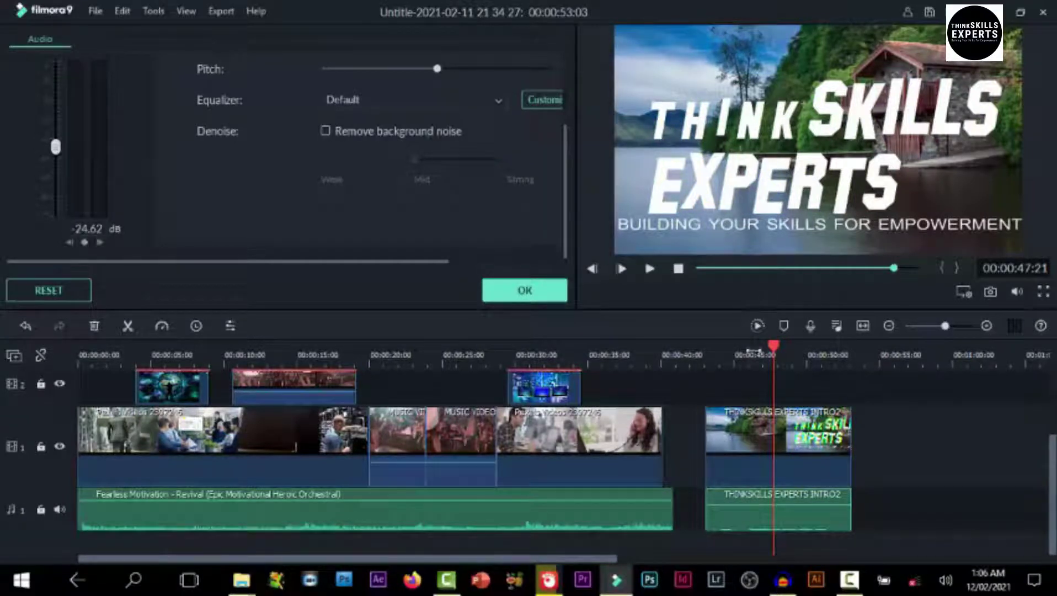
click(748, 363)
key(space)
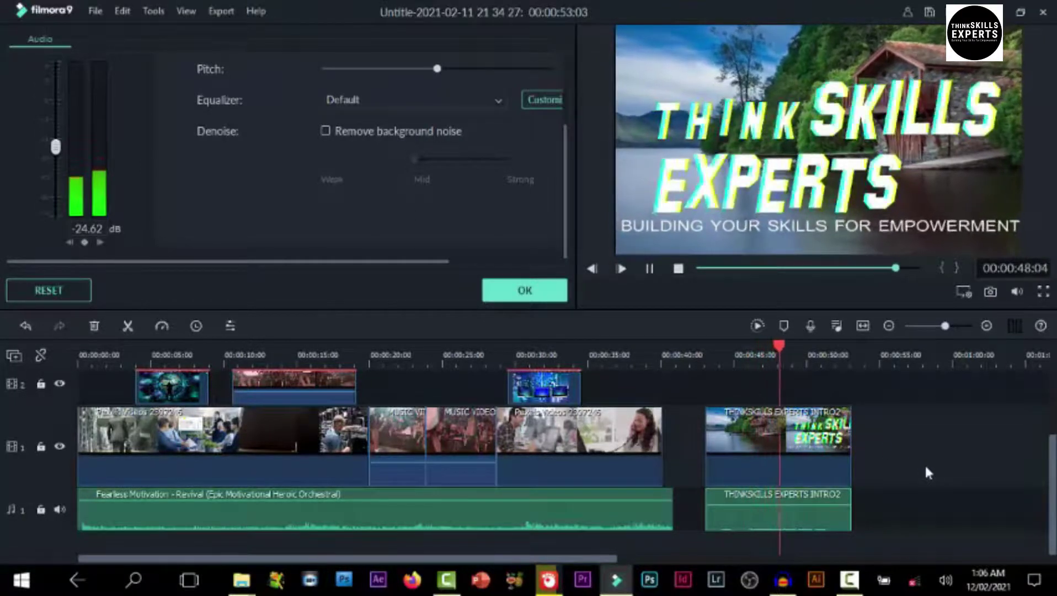
key(space)
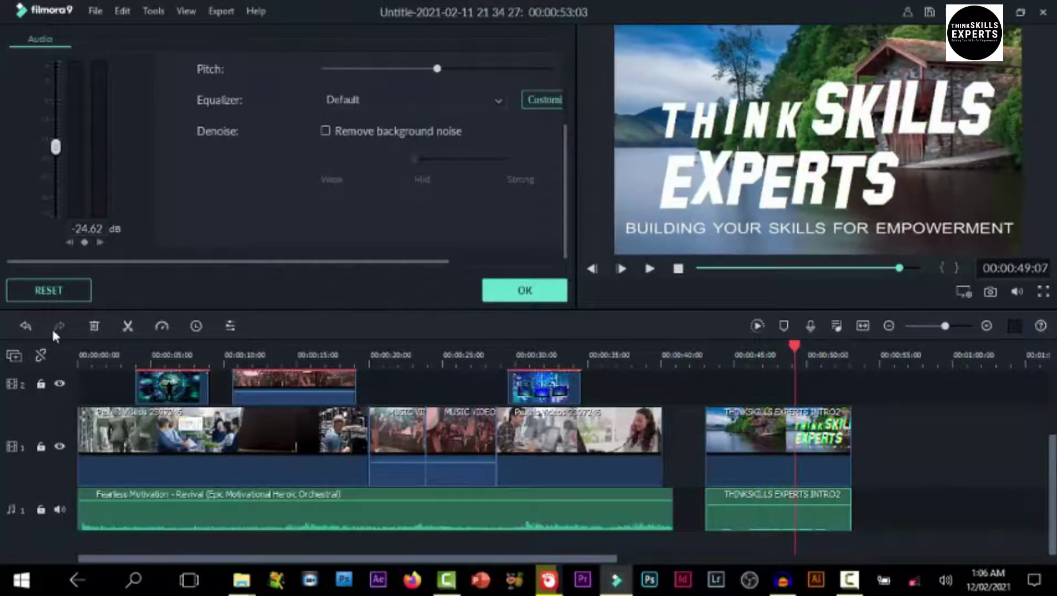
click(26, 326)
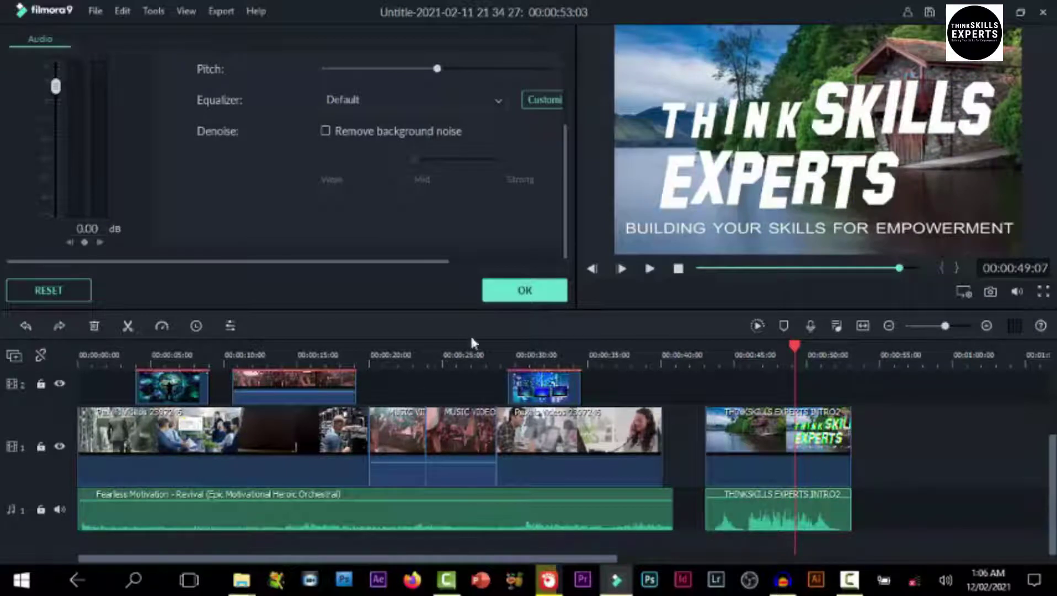
click(525, 292)
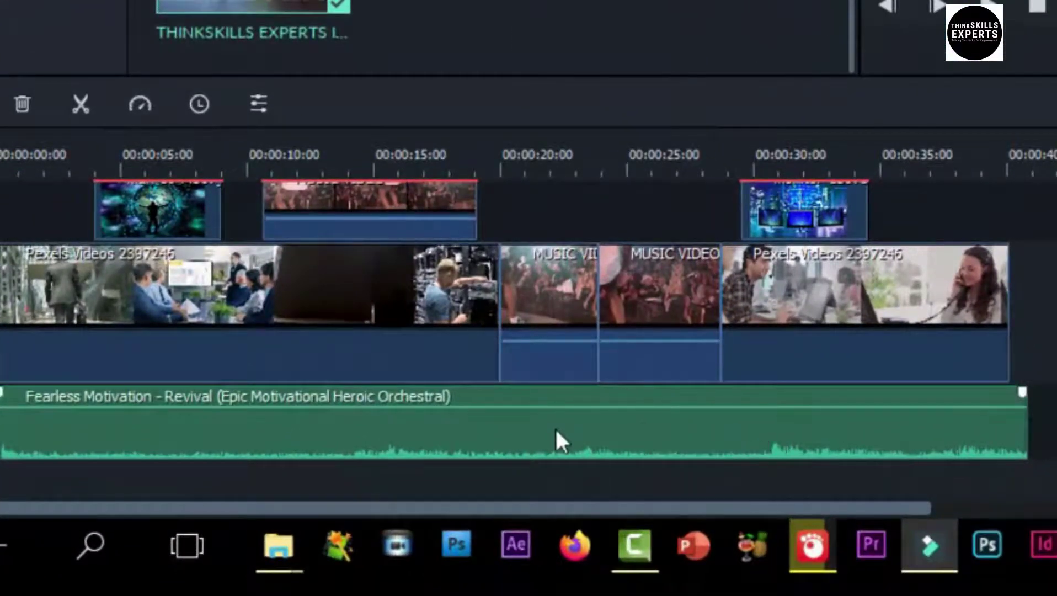
Reopen and close a clip's audio settings, then select the Fearless Motivation music clip
double_click(555, 427)
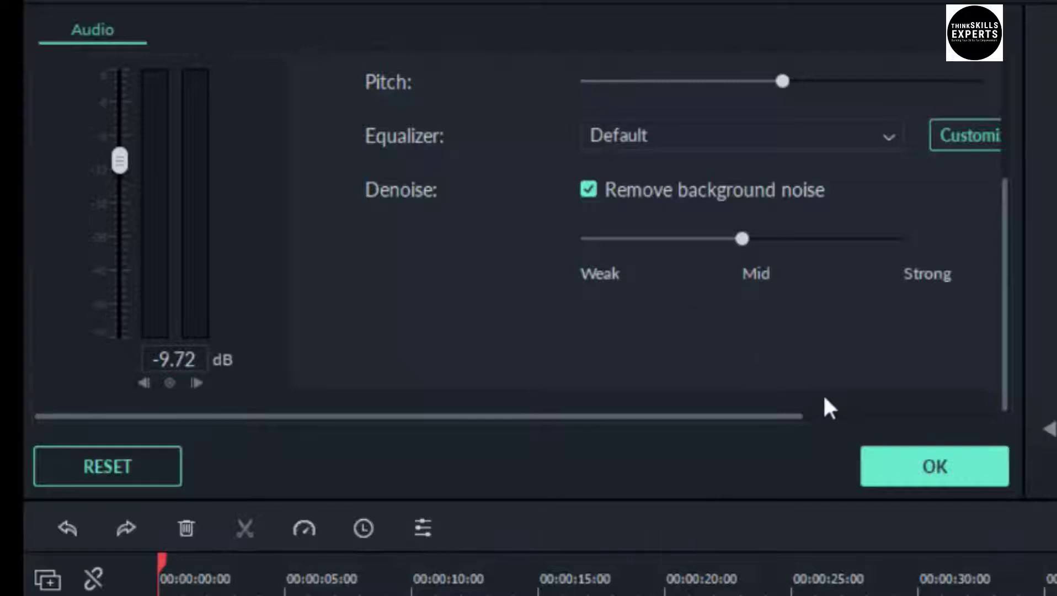
click(900, 458)
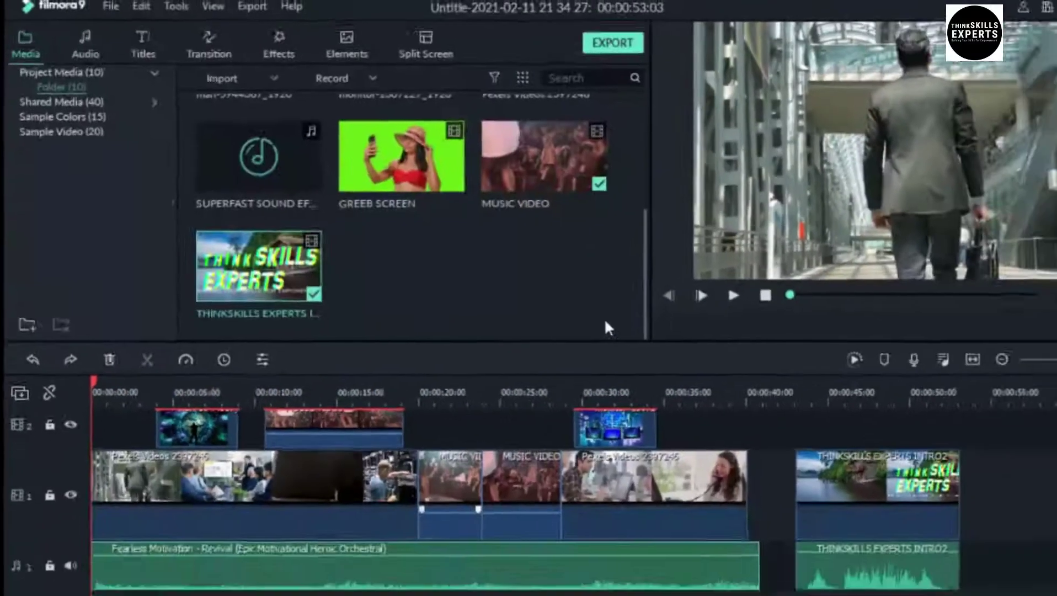
click(325, 586)
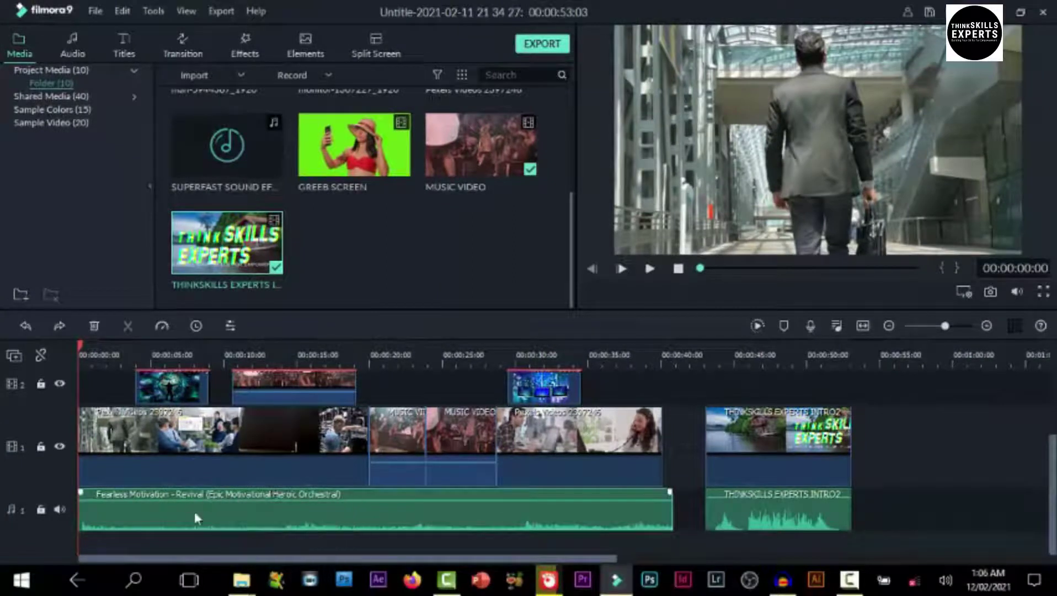
click(619, 533)
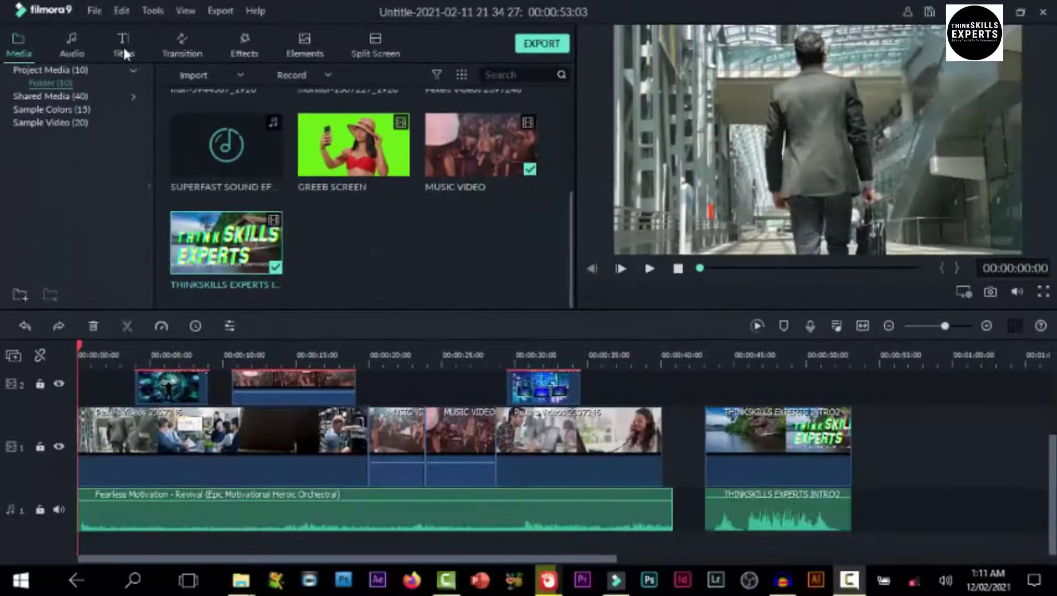
Browse the Custom, Openers, Titles, Lower 3rds, Subtitles and End Credits title categories, ending on Openers
click(124, 52)
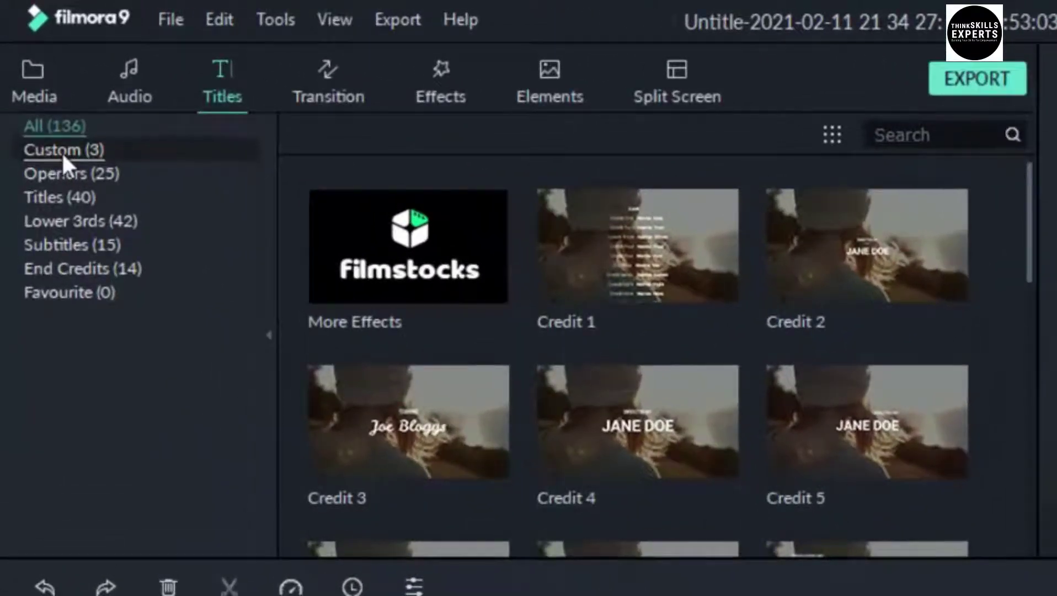
click(61, 151)
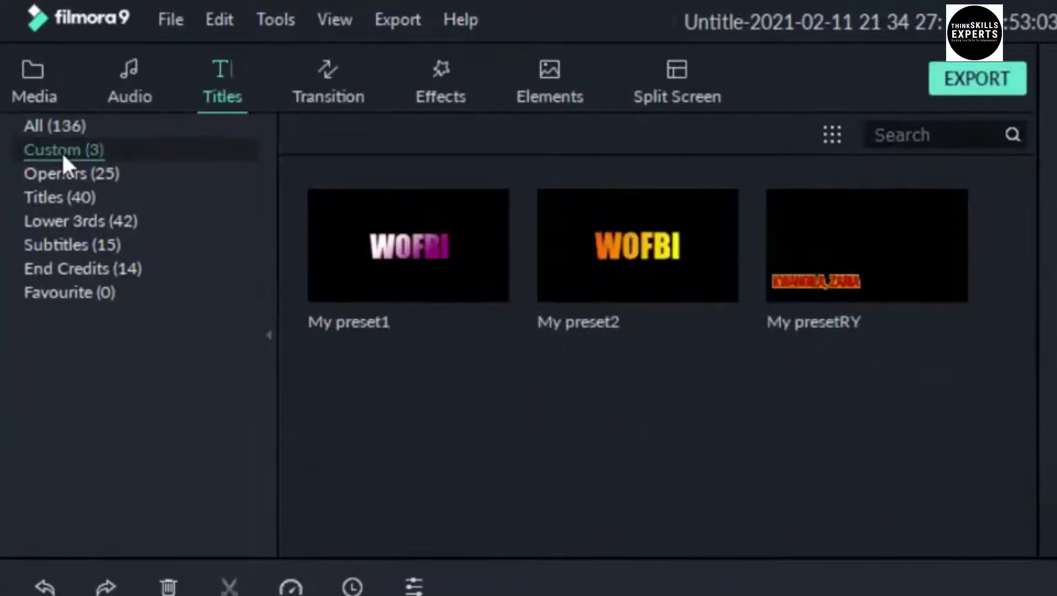
click(69, 176)
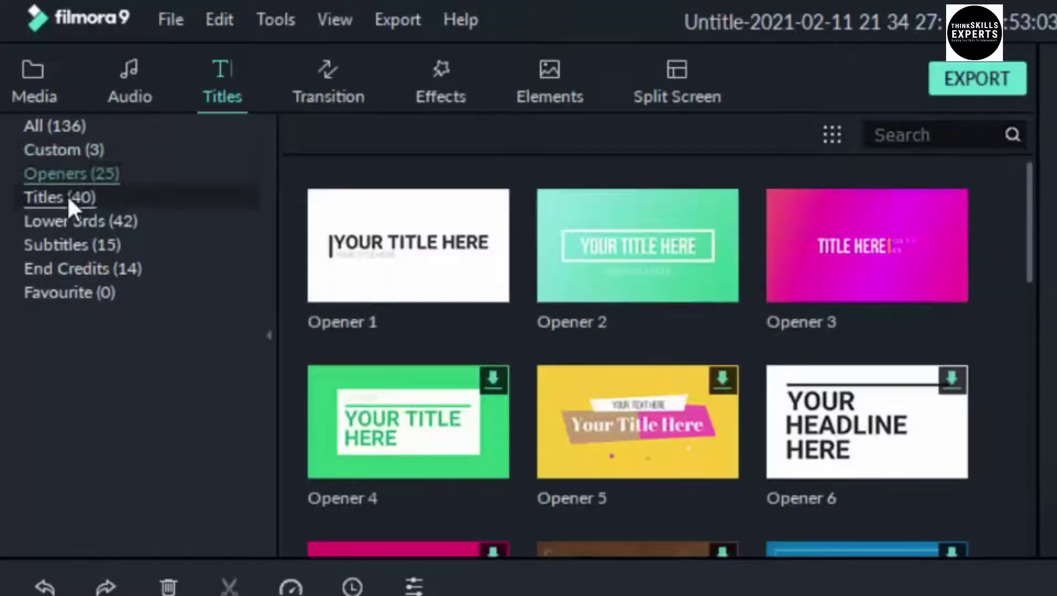
click(68, 197)
click(86, 220)
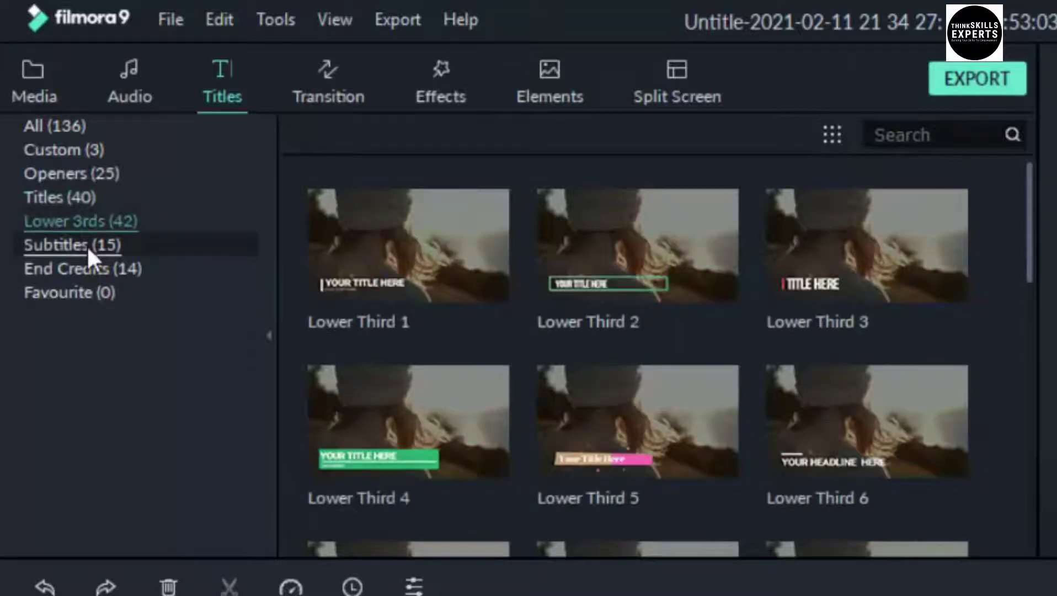
click(86, 246)
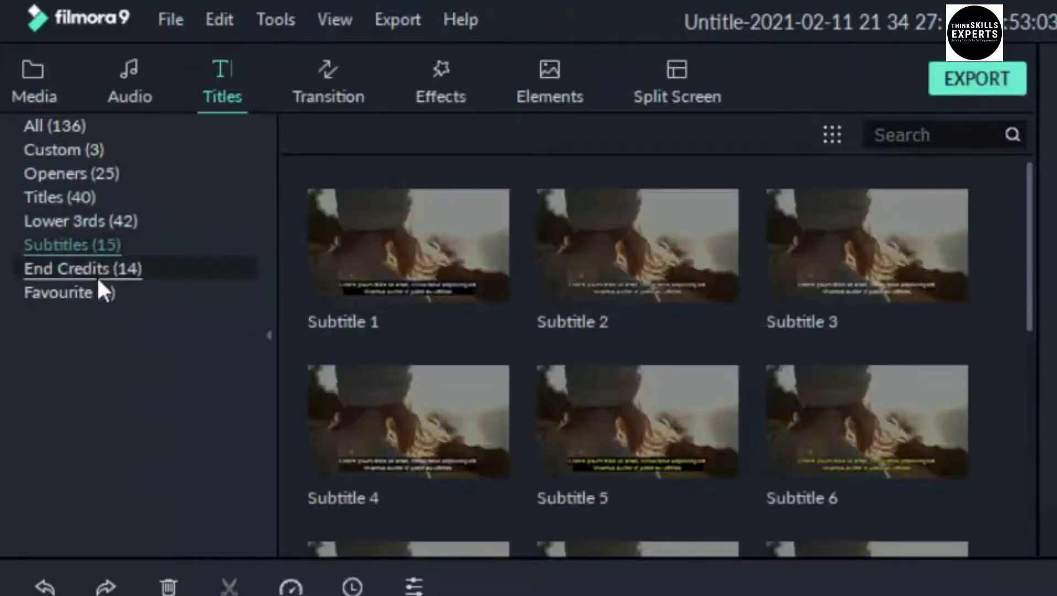
click(99, 269)
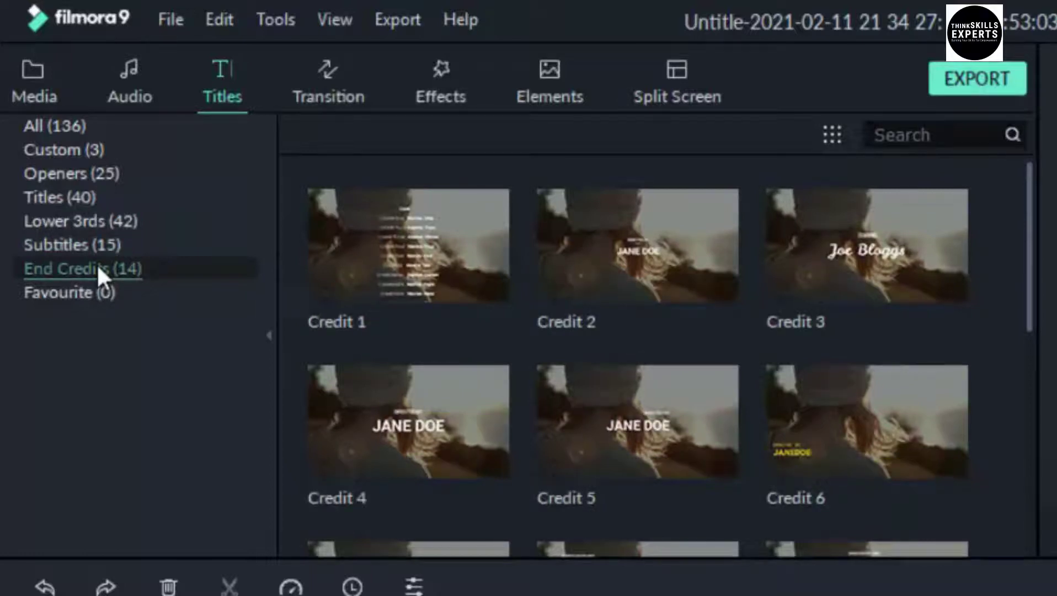
click(68, 173)
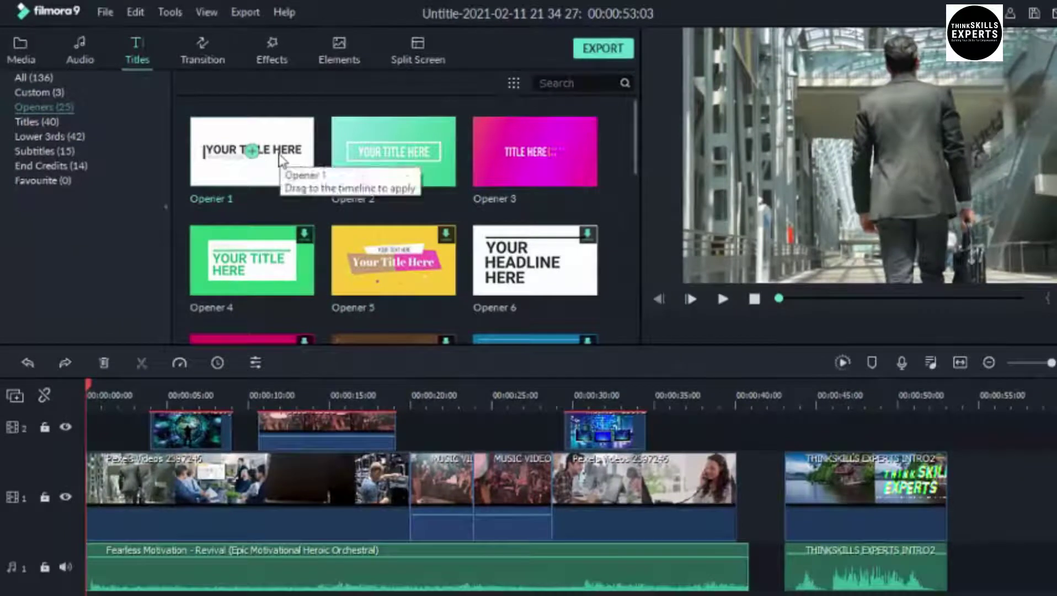
Preview the Opener 1 template, then place it on track 2 at about 00:20
double_click(280, 160)
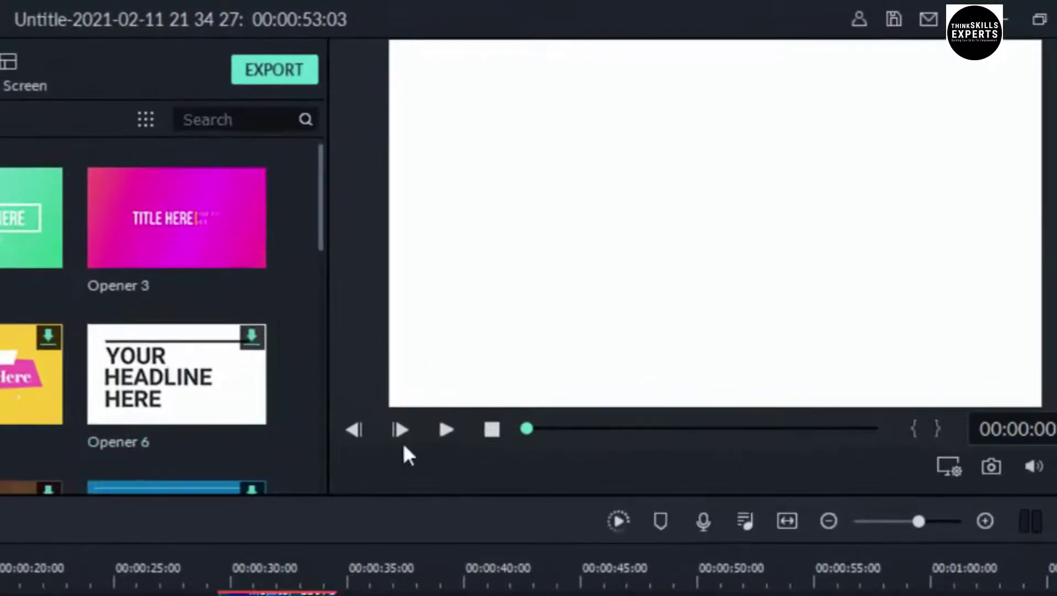
click(447, 427)
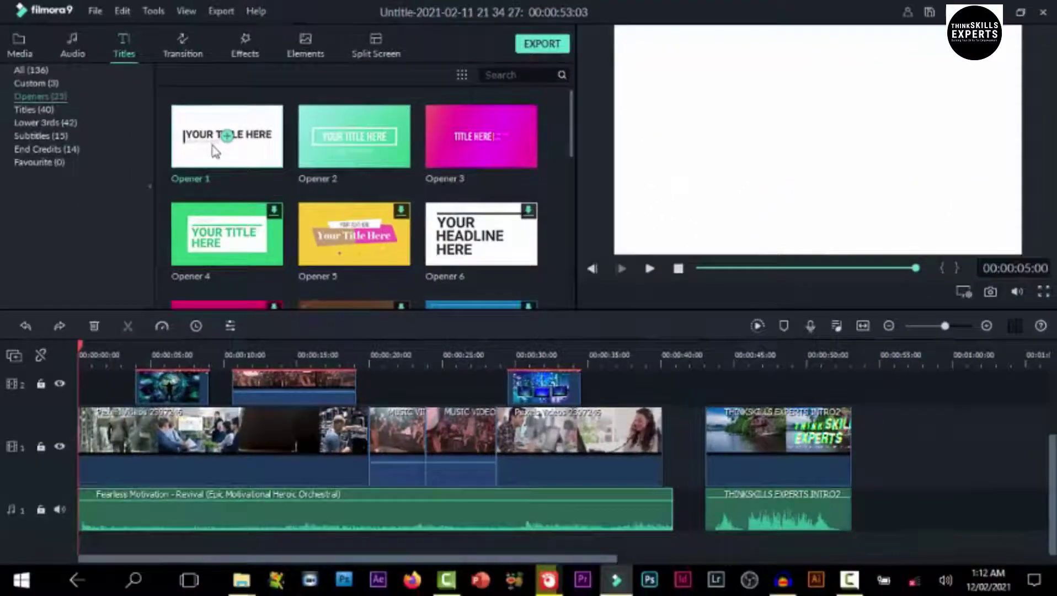
drag(219, 149, 414, 378)
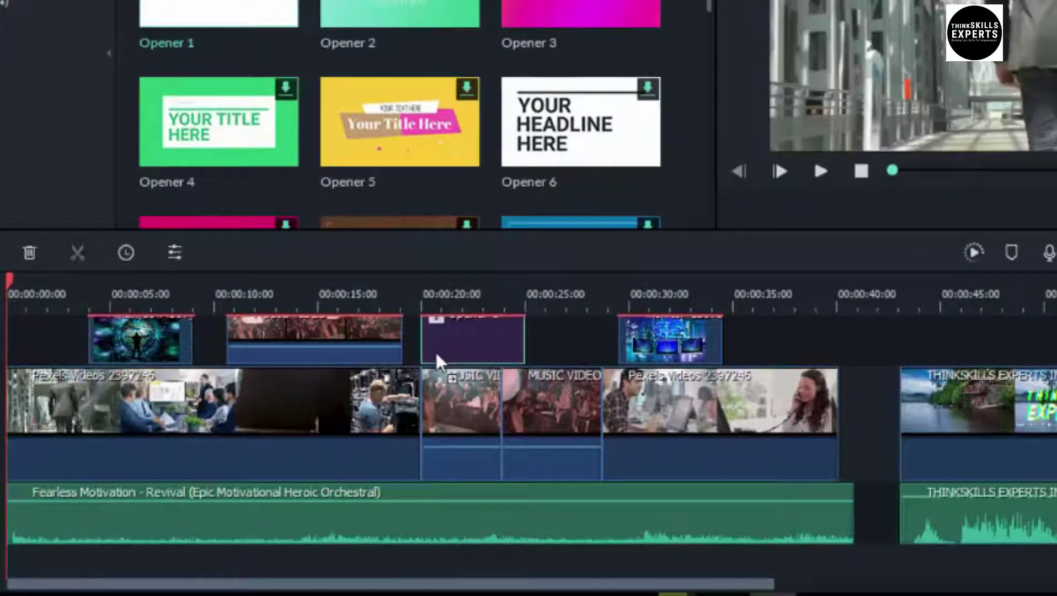
click(455, 308)
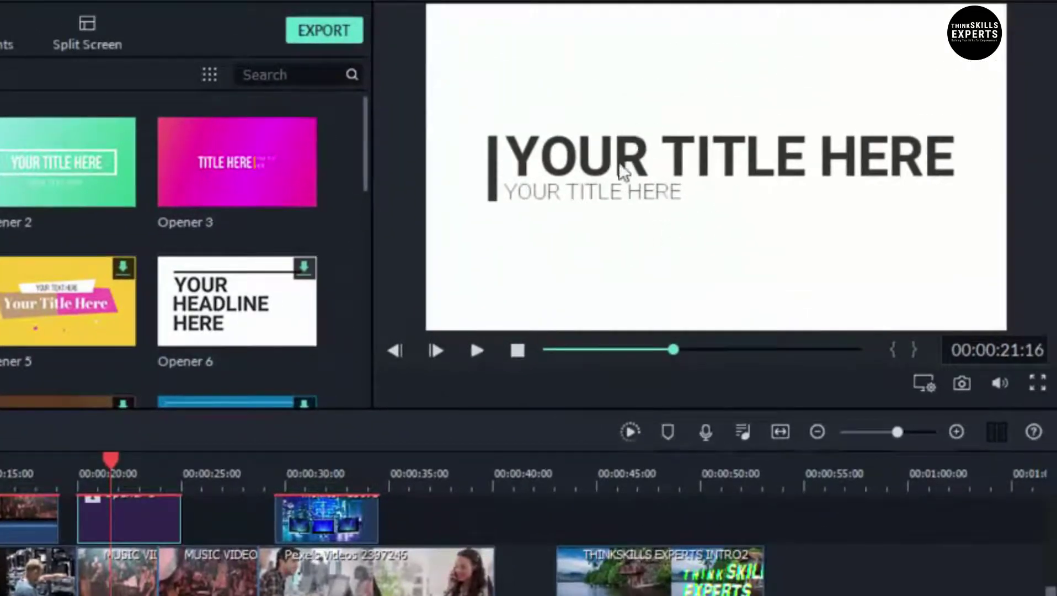
Open Opener 1 in Advanced Text Edit and replace its subtitle line with a person's name
double_click(126, 509)
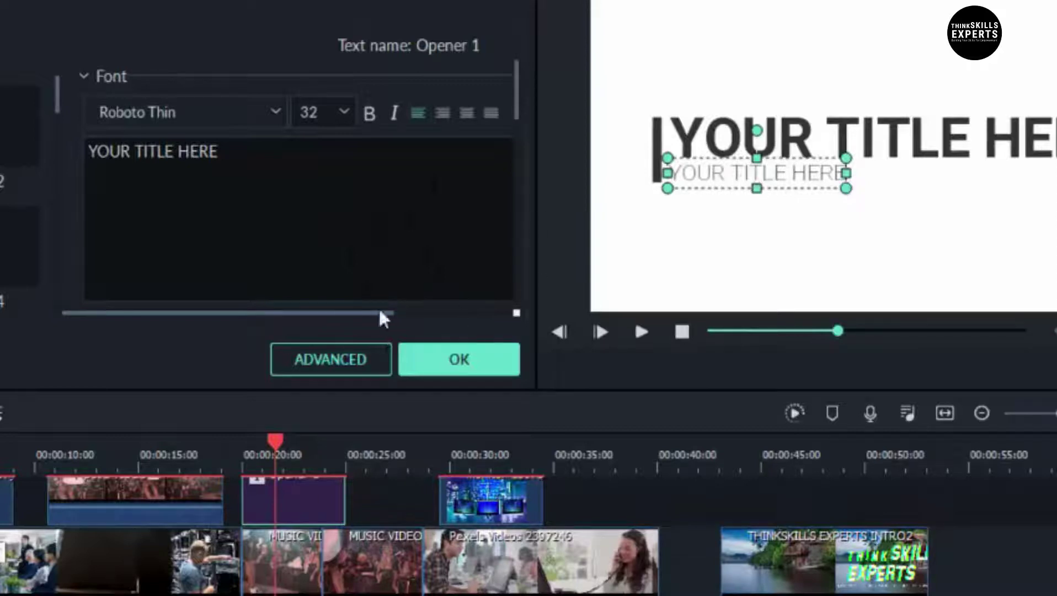
click(325, 360)
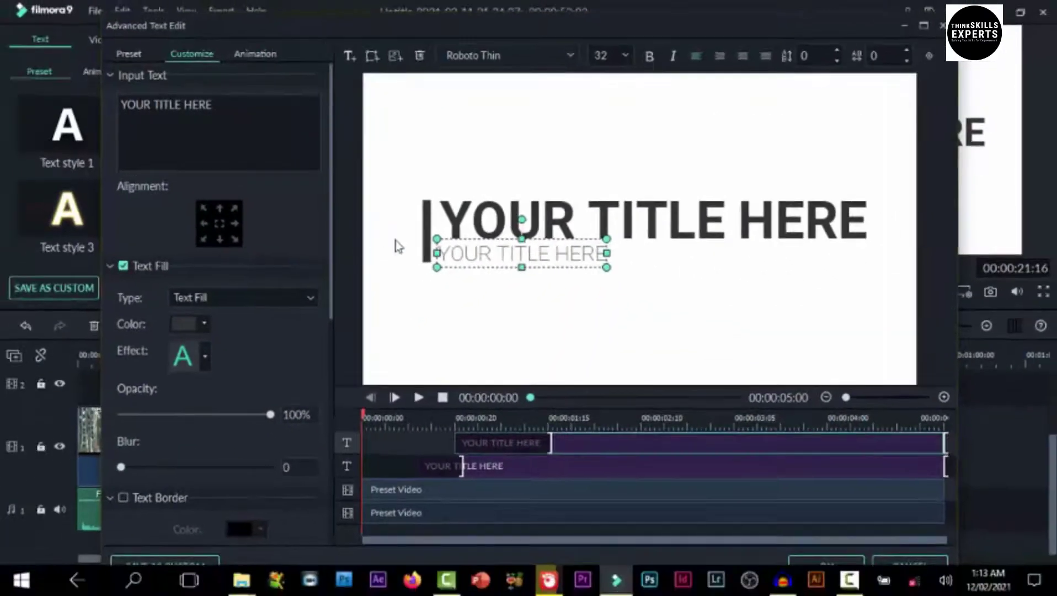
double_click(490, 254)
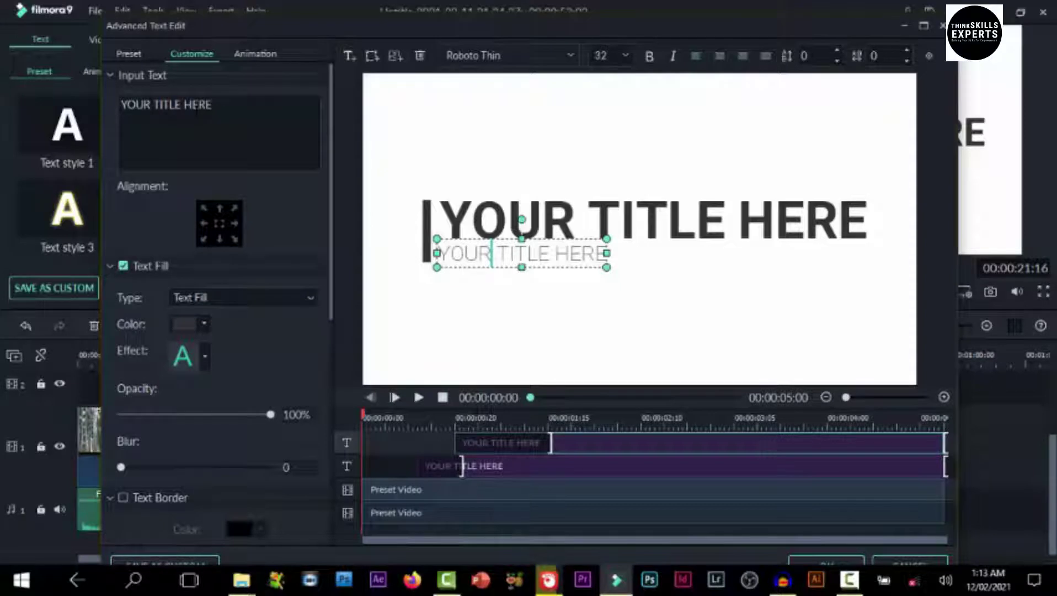
click(193, 105)
key(ctrl+a)
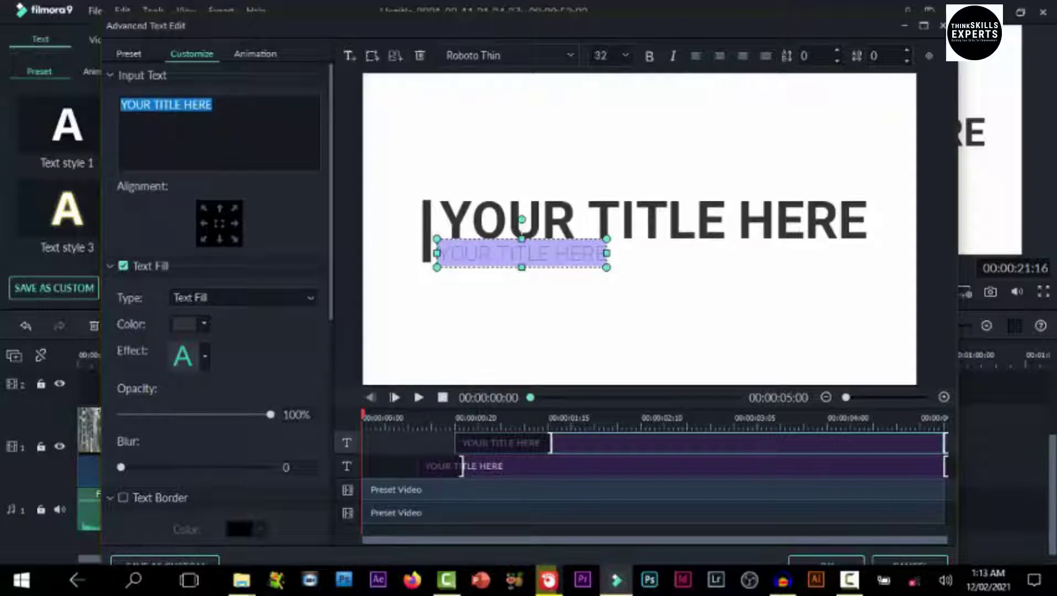
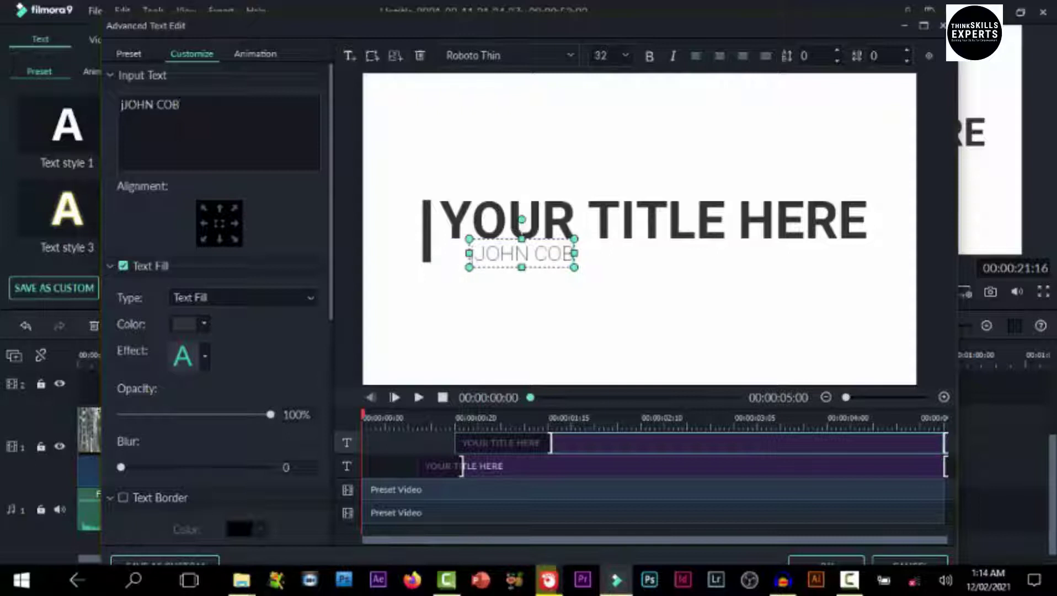
Select all of the YOUR TITLE HERE heading text for replacement
click(607, 224)
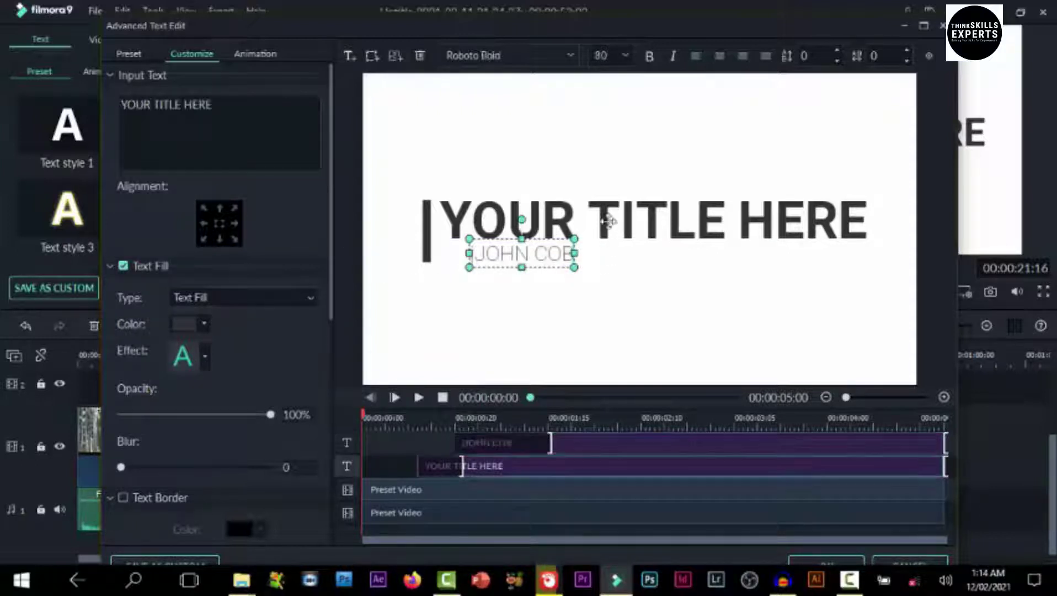
click(609, 222)
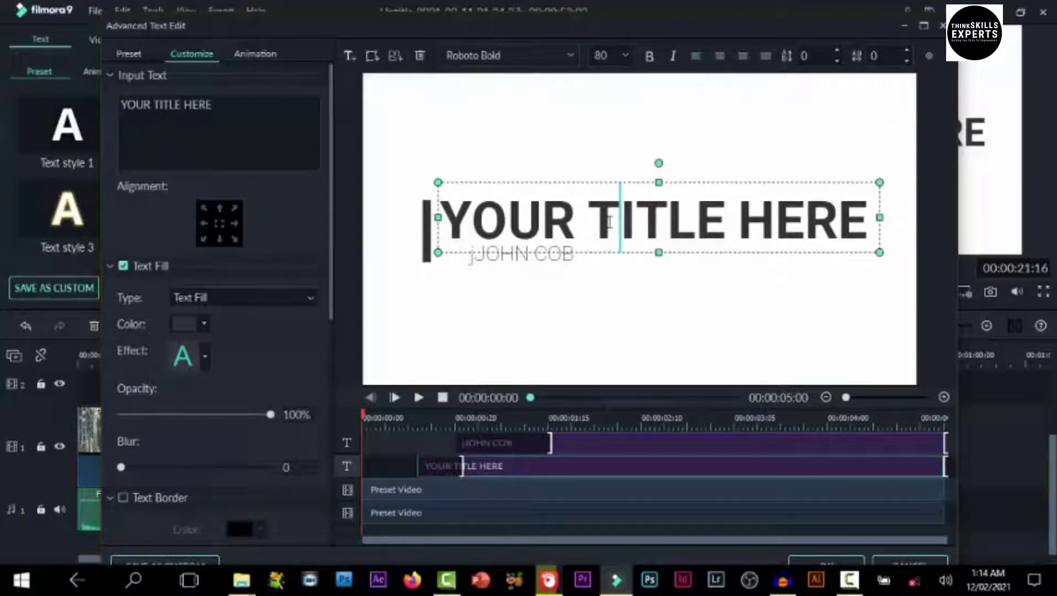
key(ctrl+a)
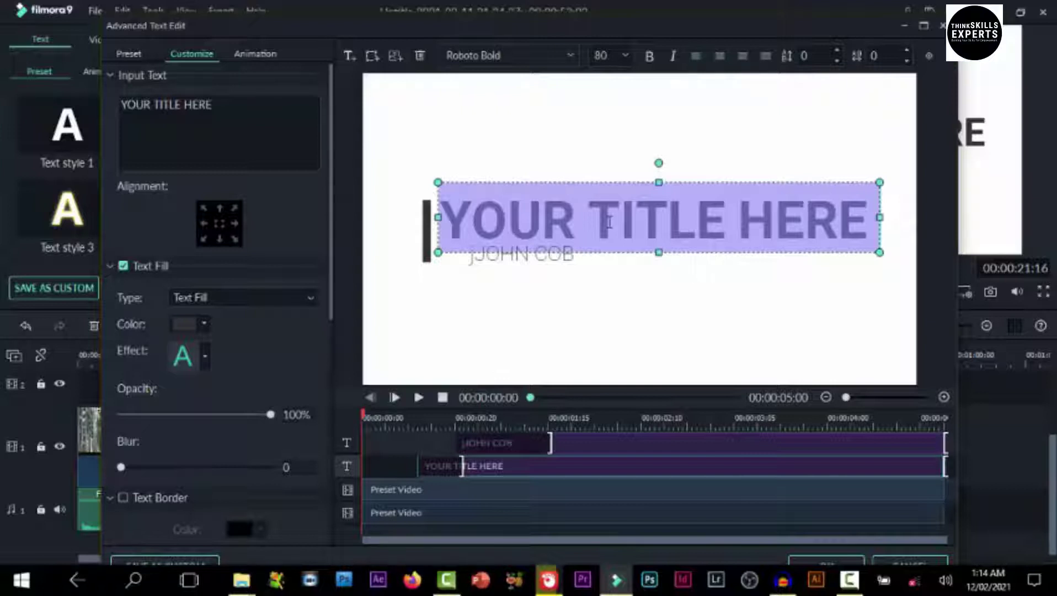
Retype the heading as PRESENTATION and set its font size to 64
text(PRESEN)
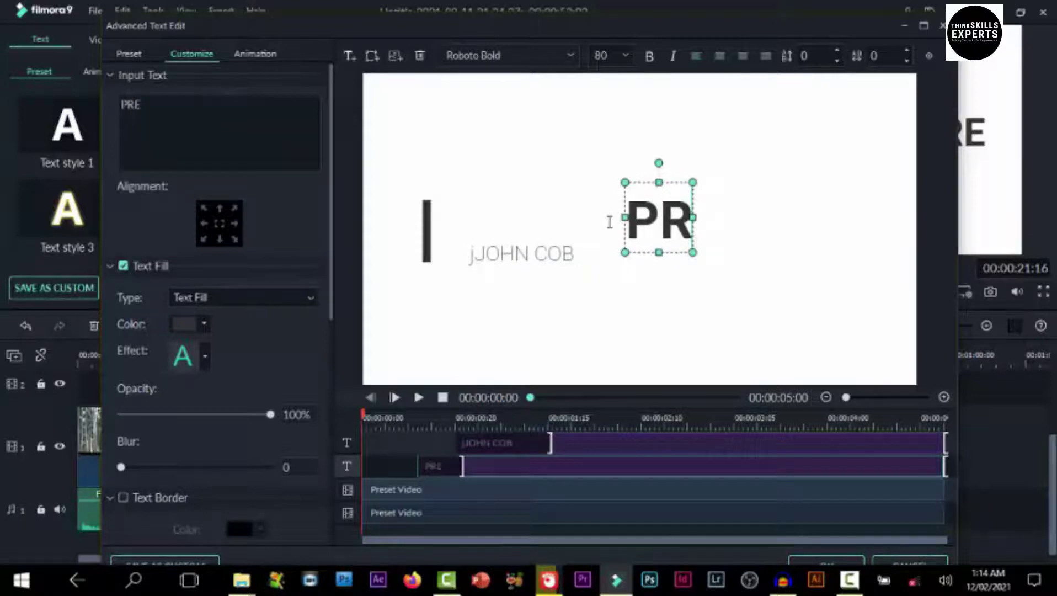
text(TATION)
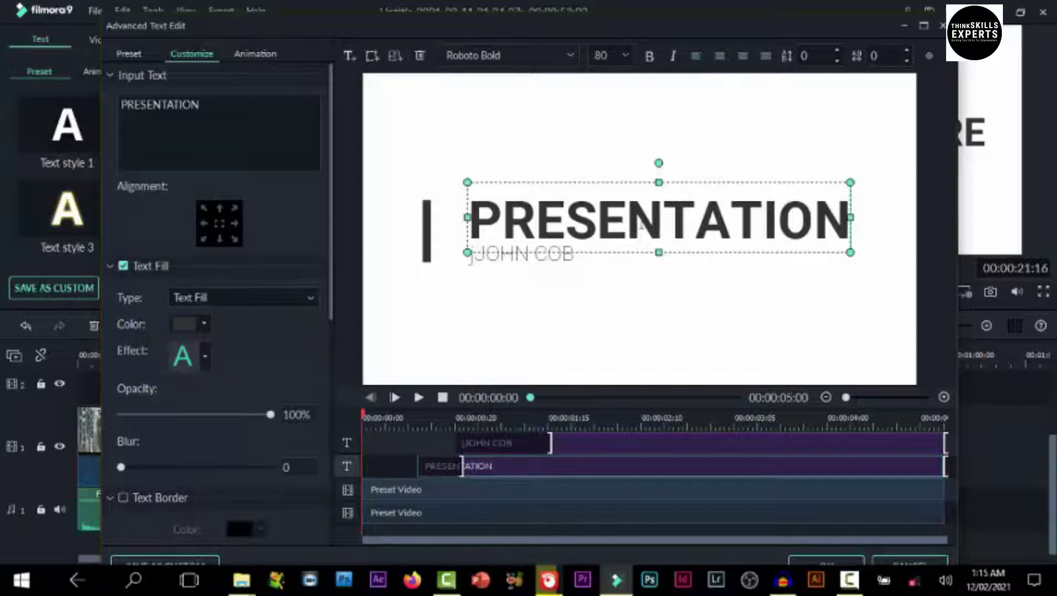
drag(920, 240, 434, 206)
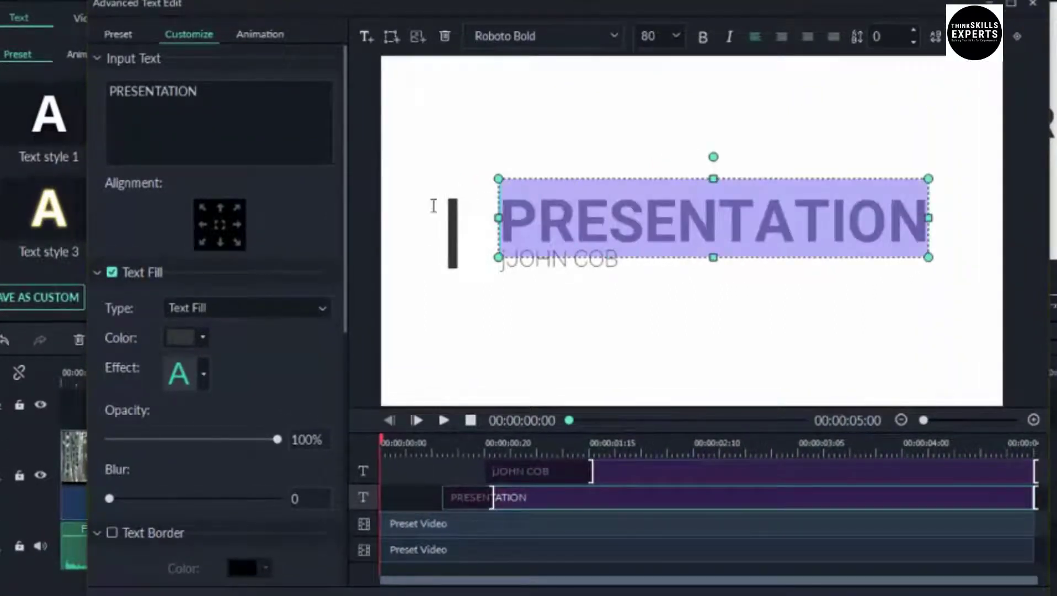
click(677, 34)
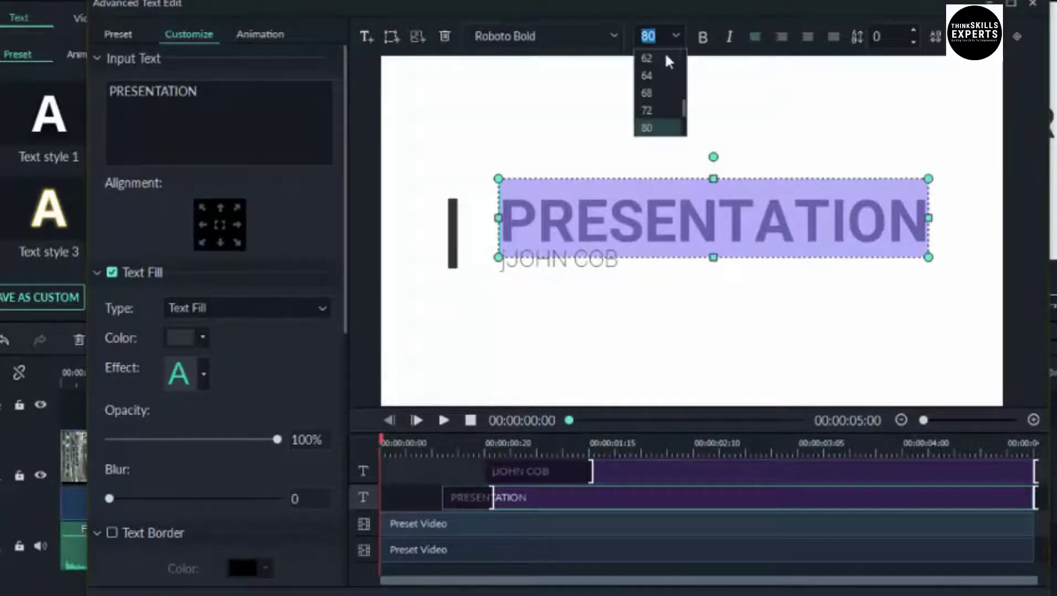
click(648, 74)
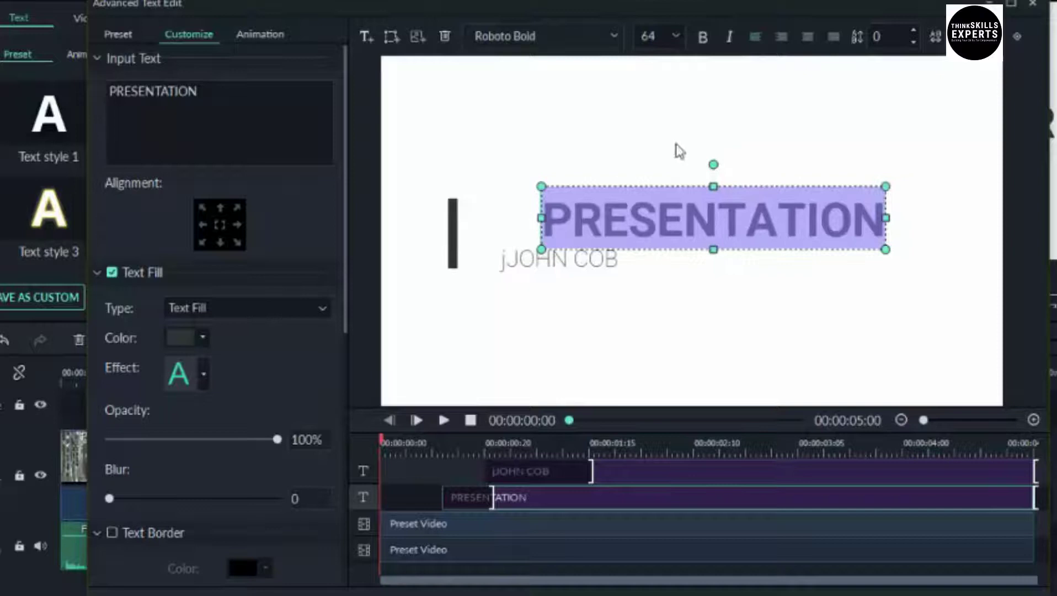
Set the PRESENTATION heading in the Road to Perdition font and colour it purple
click(611, 32)
click(612, 35)
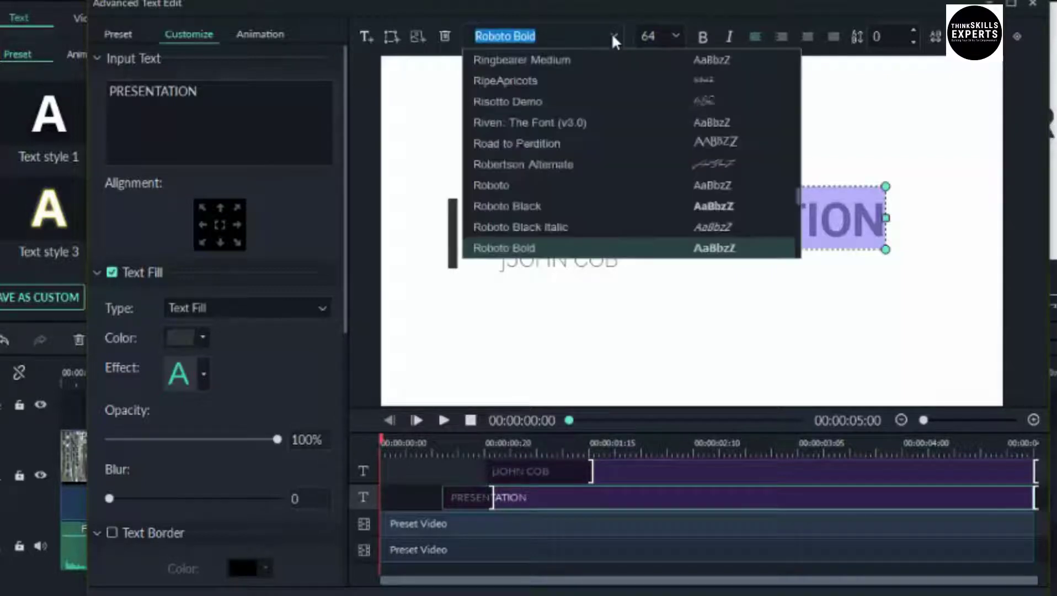
click(536, 142)
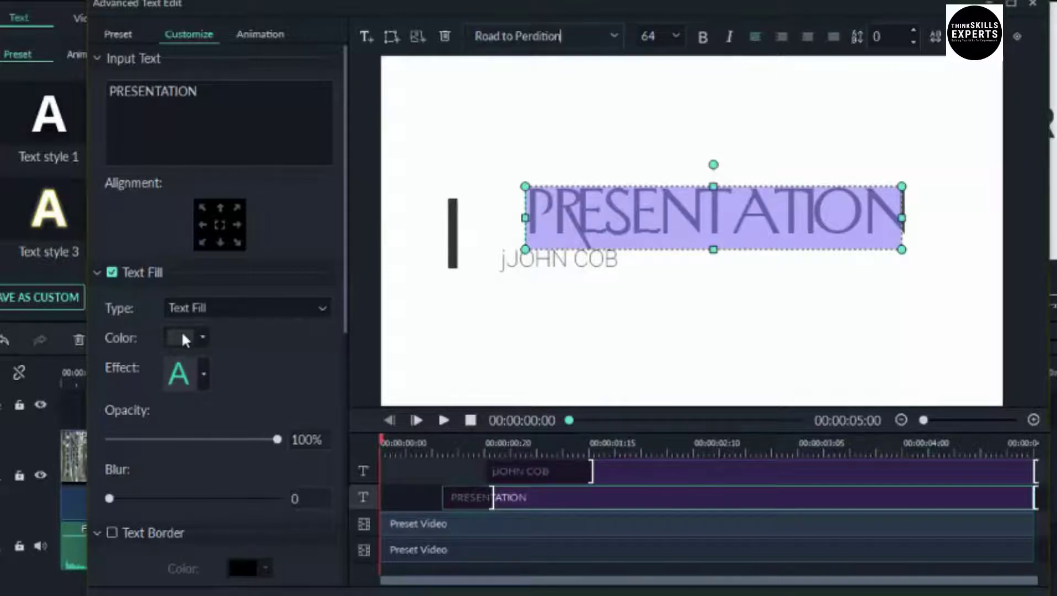
click(184, 339)
click(195, 377)
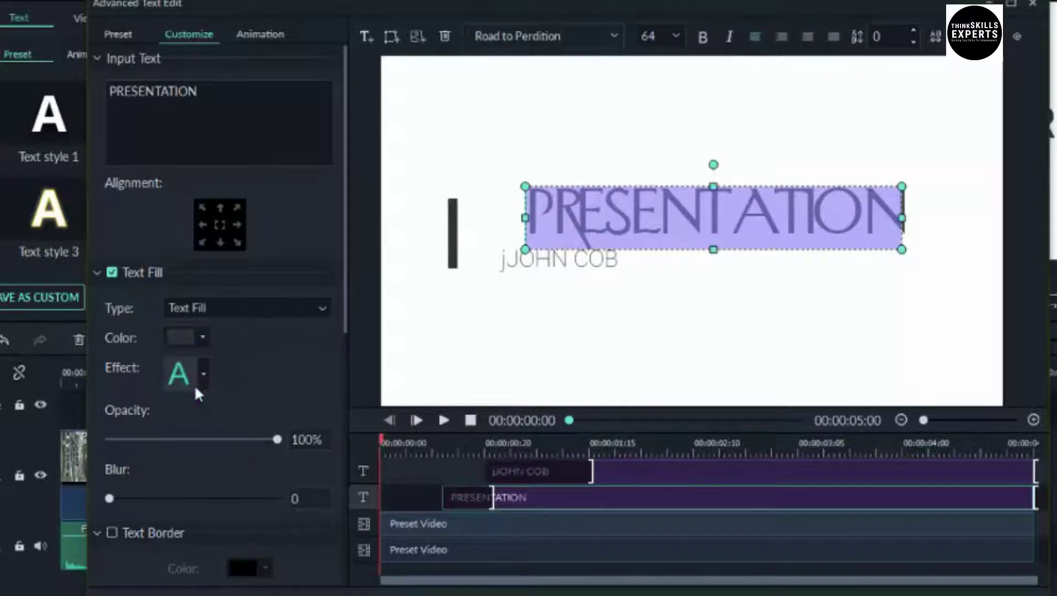
click(785, 220)
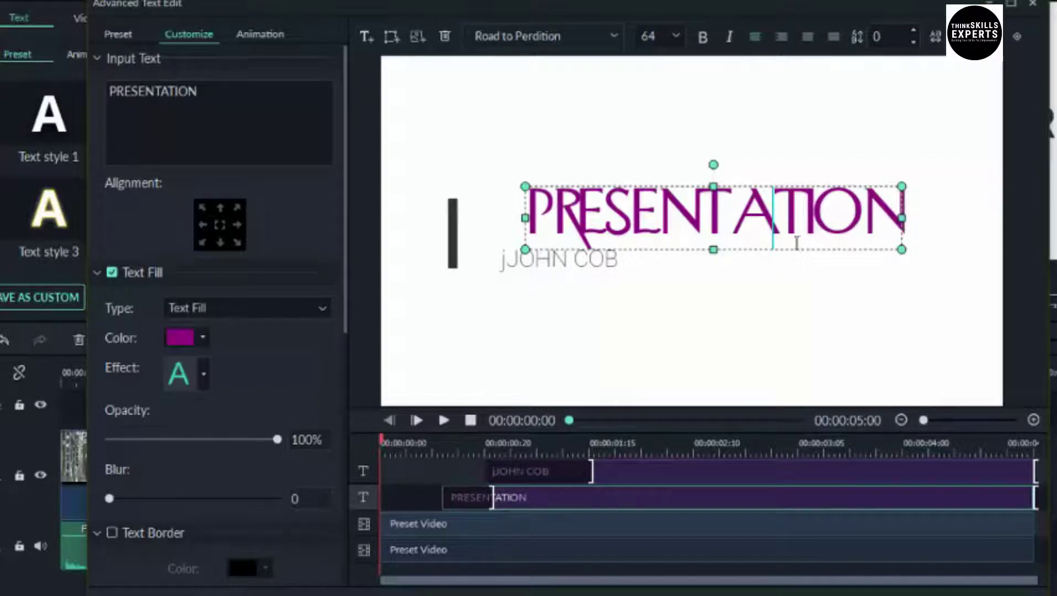
click(264, 36)
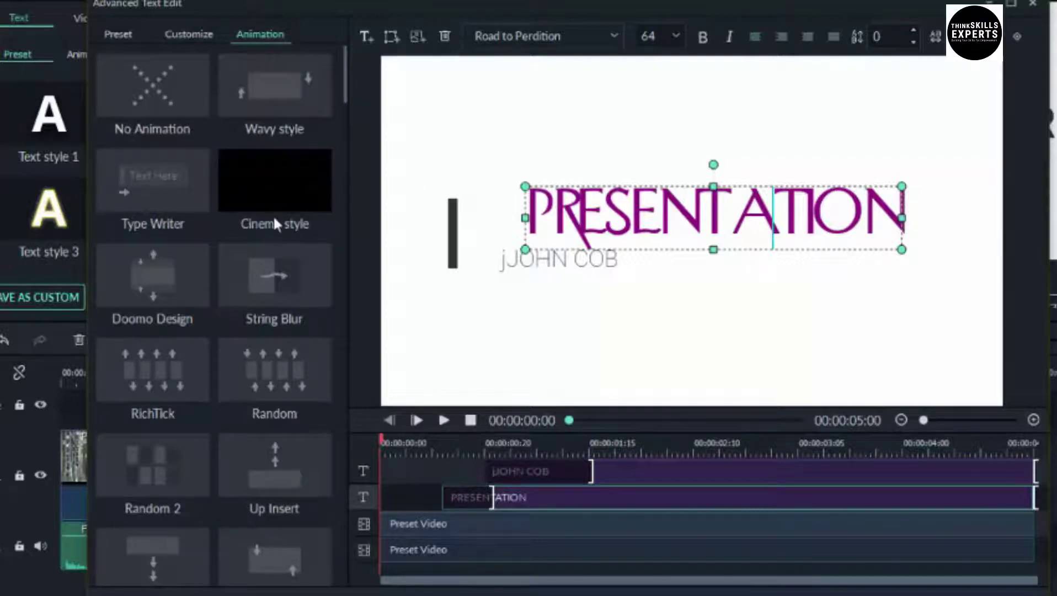
click(271, 361)
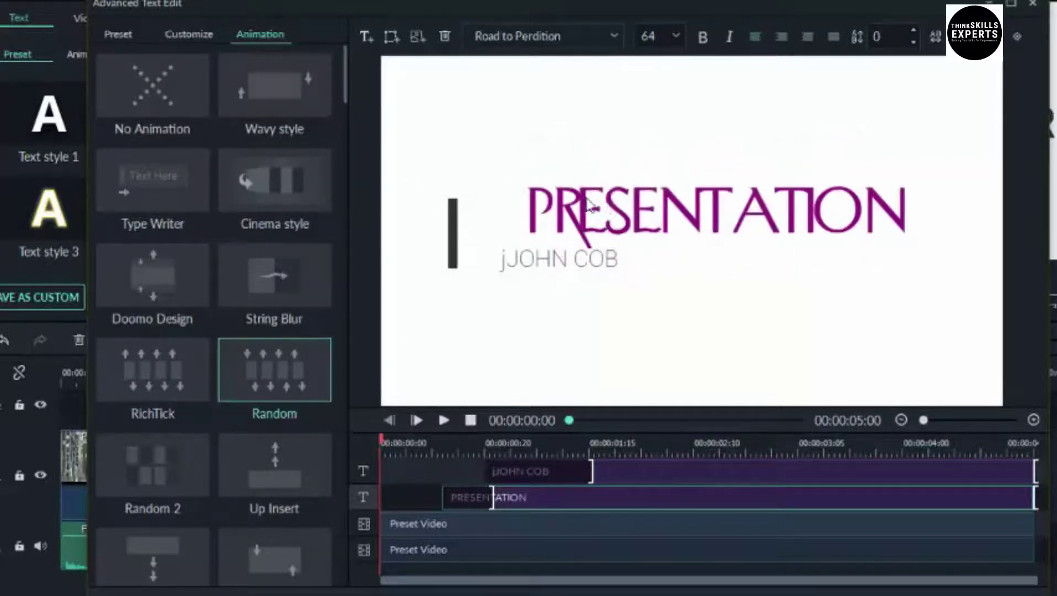
click(159, 352)
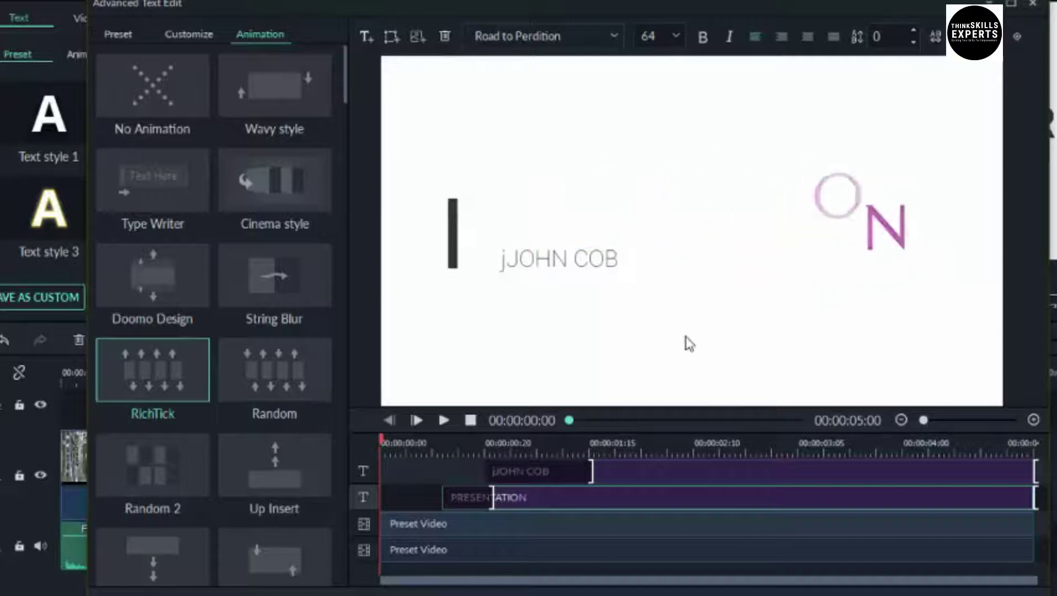
click(569, 262)
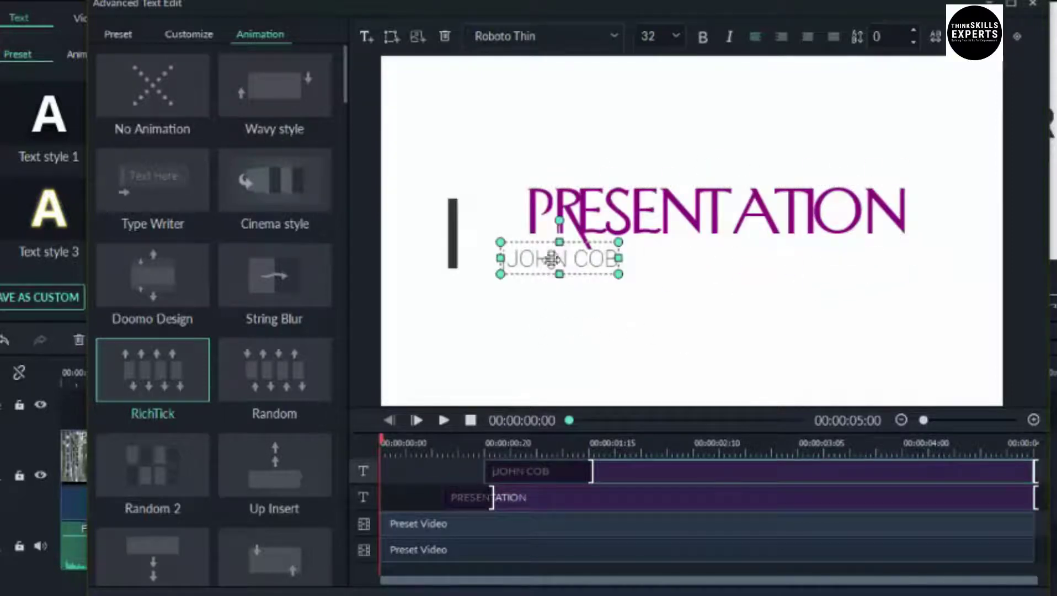
double_click(518, 264)
key(BackSpace)
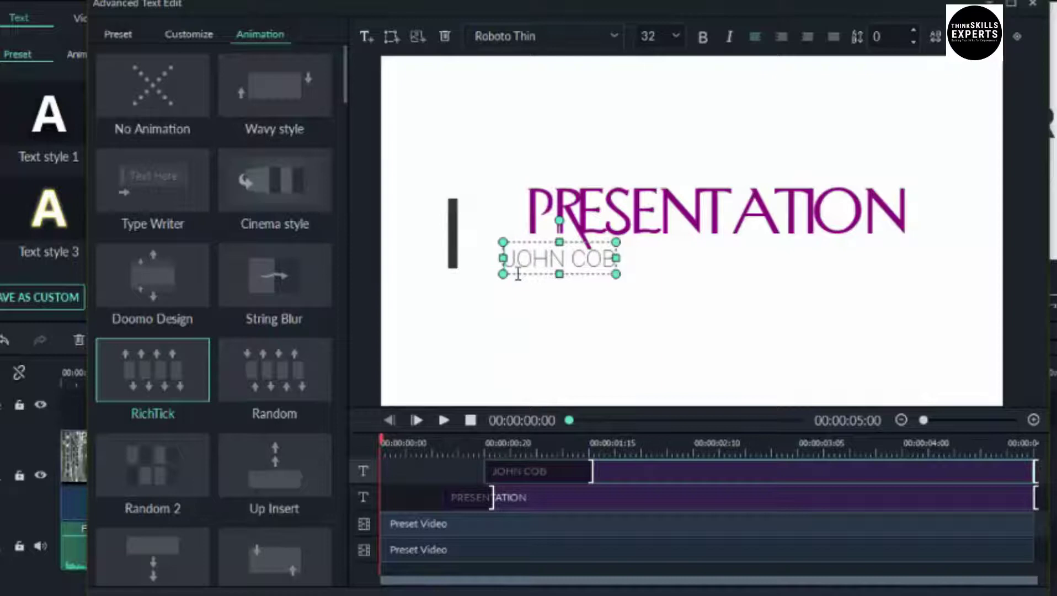
click(523, 424)
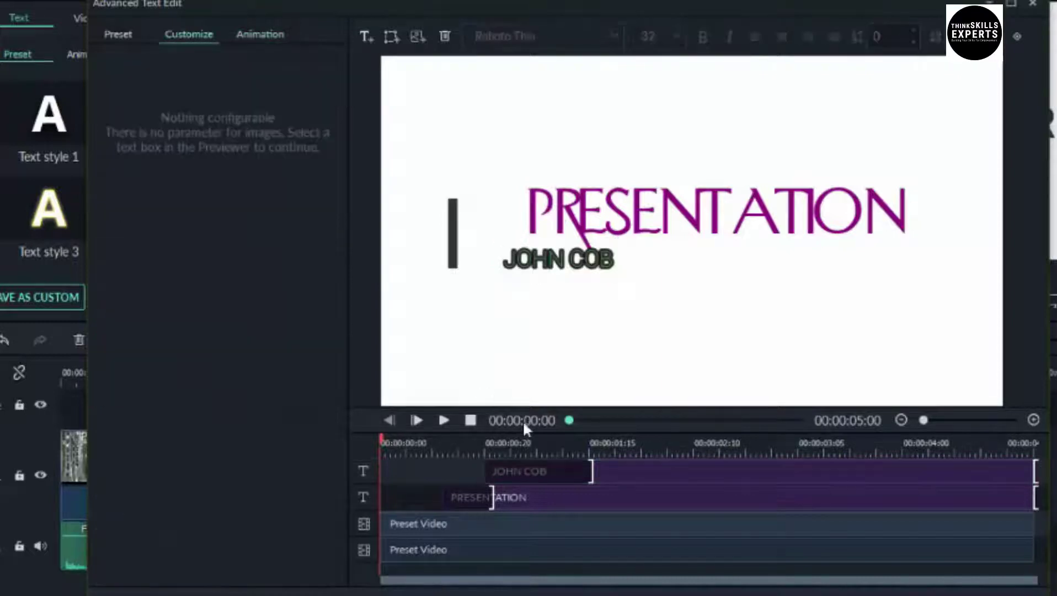
click(445, 418)
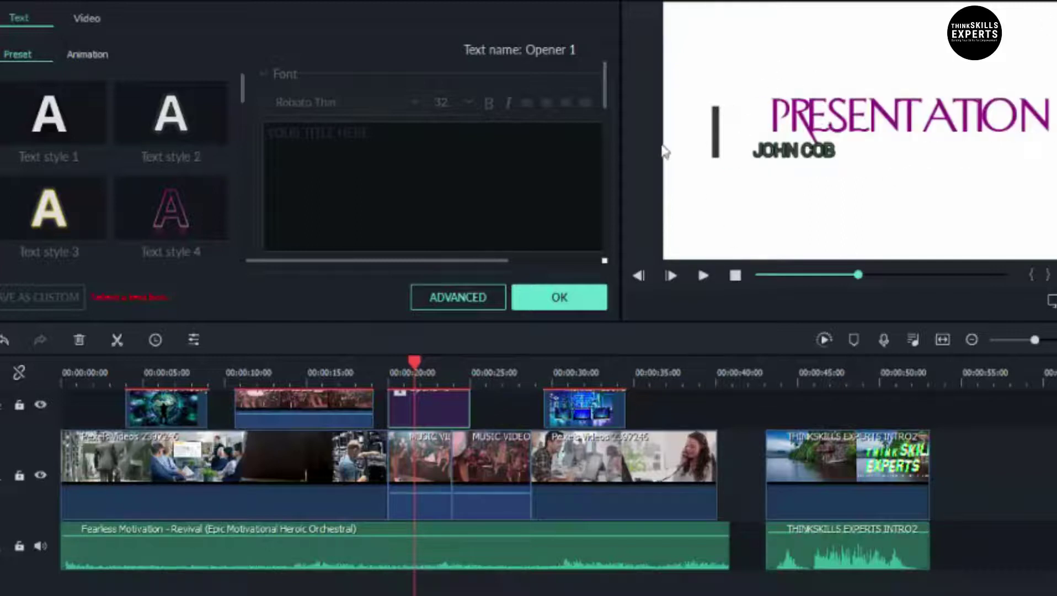
Accept the Opener 1 title edits and play the timeline to check it
click(545, 301)
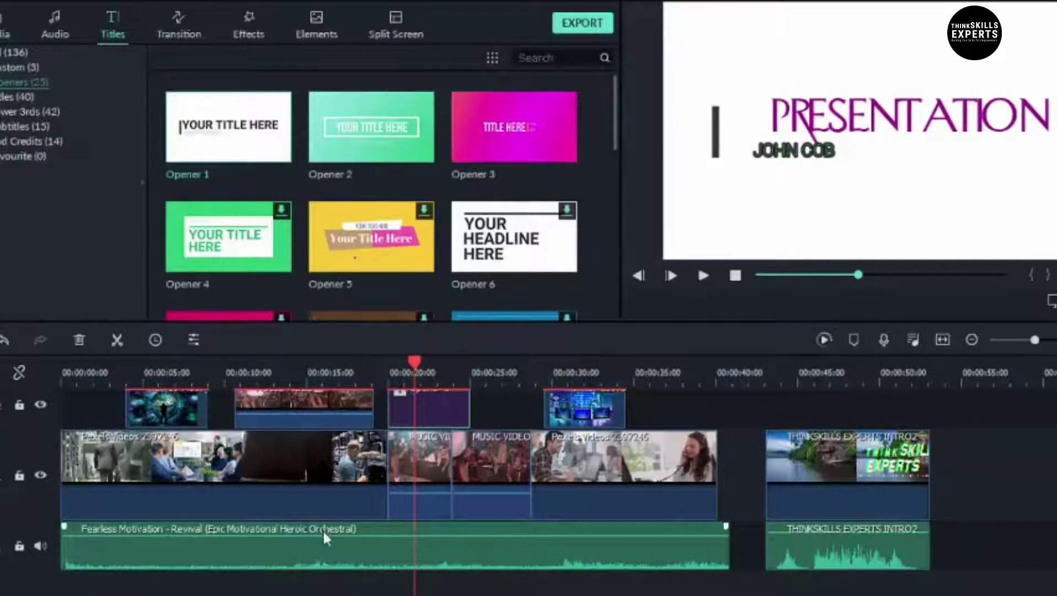
drag(417, 360, 397, 374)
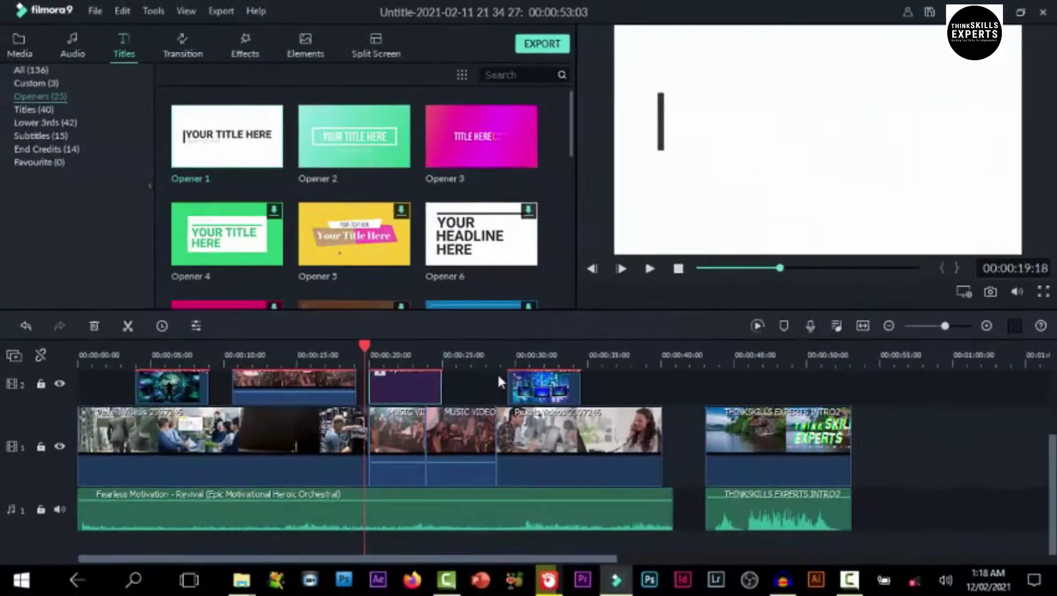
key(space)
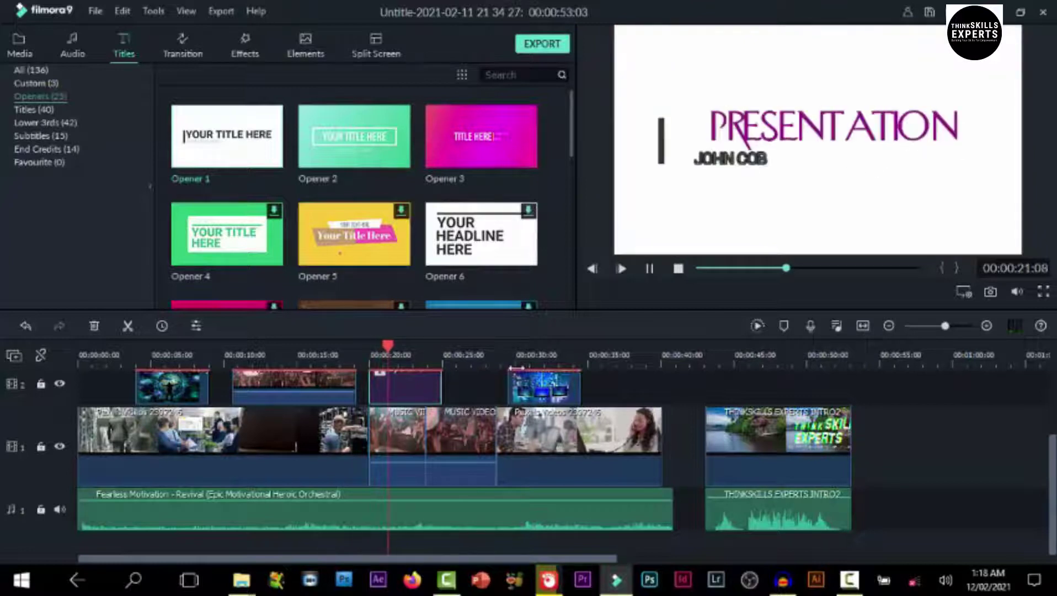
key(space)
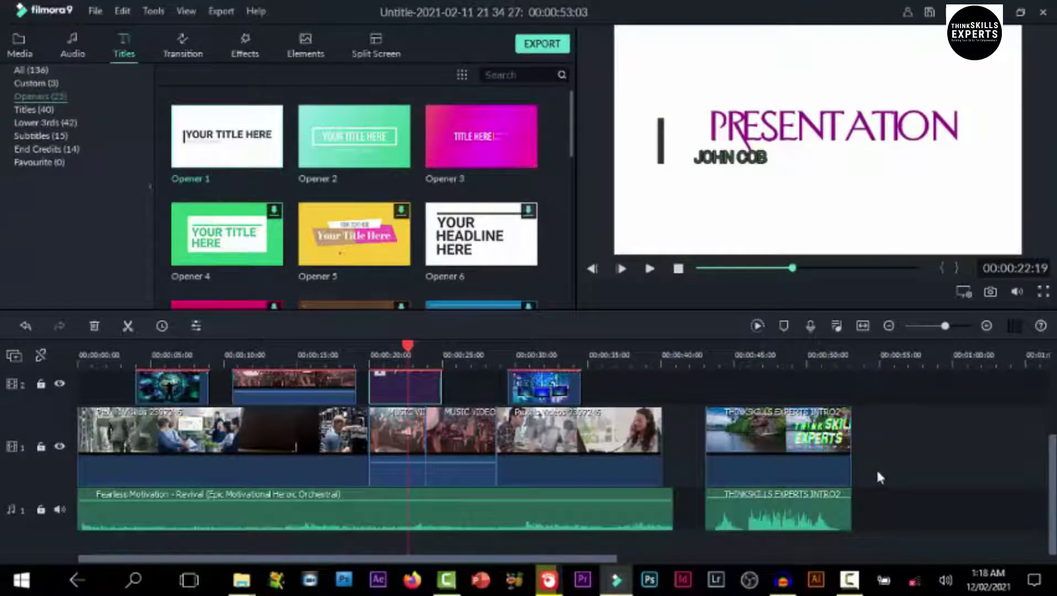
Move Opener 1 on track 2 to about 00:00:25 and extend its left edge to about 8 seconds
drag(413, 385, 712, 395)
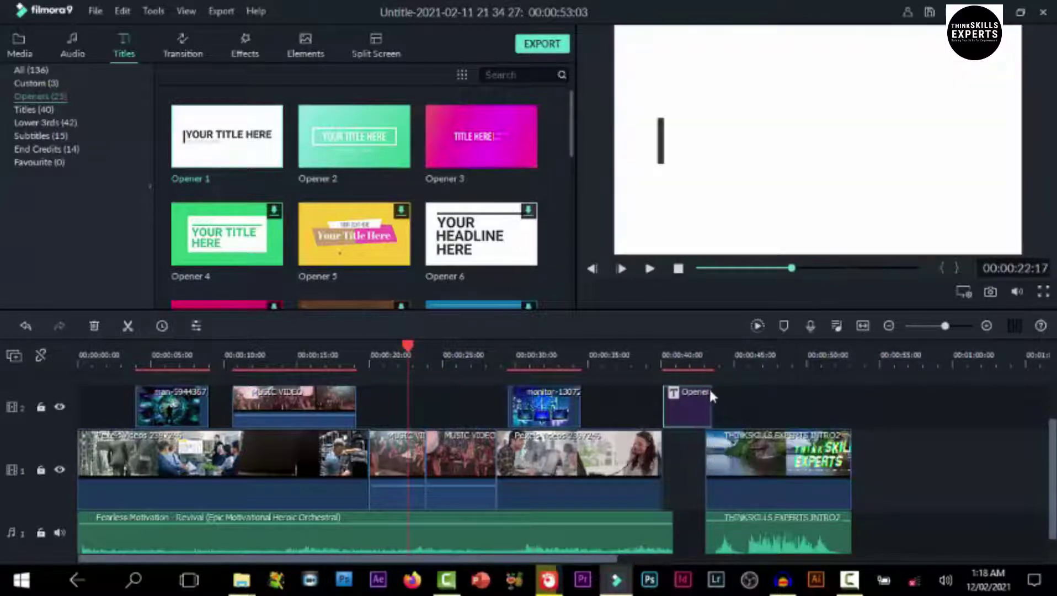
click(651, 364)
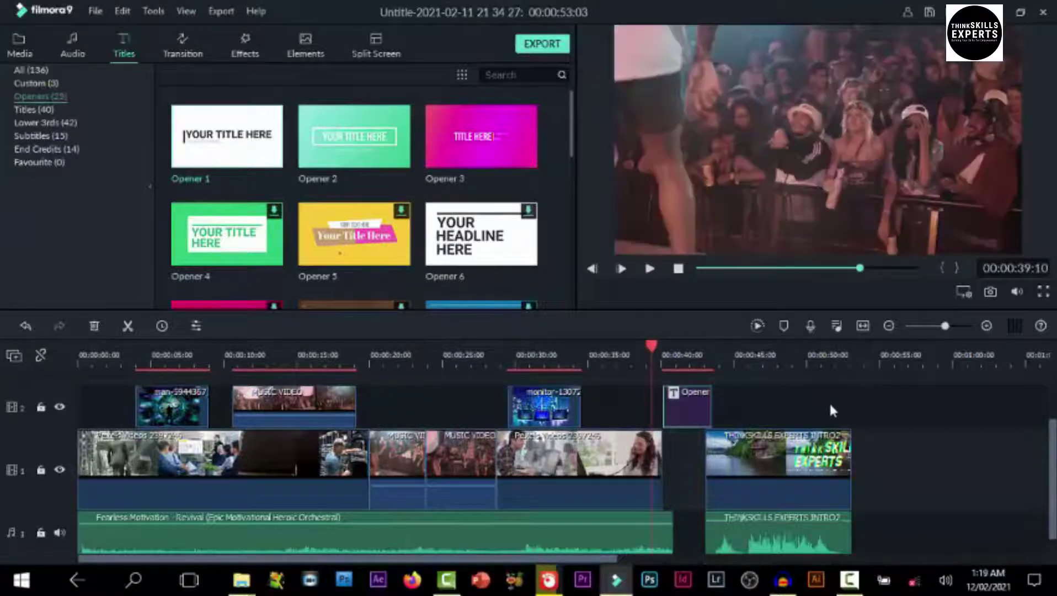
key(space)
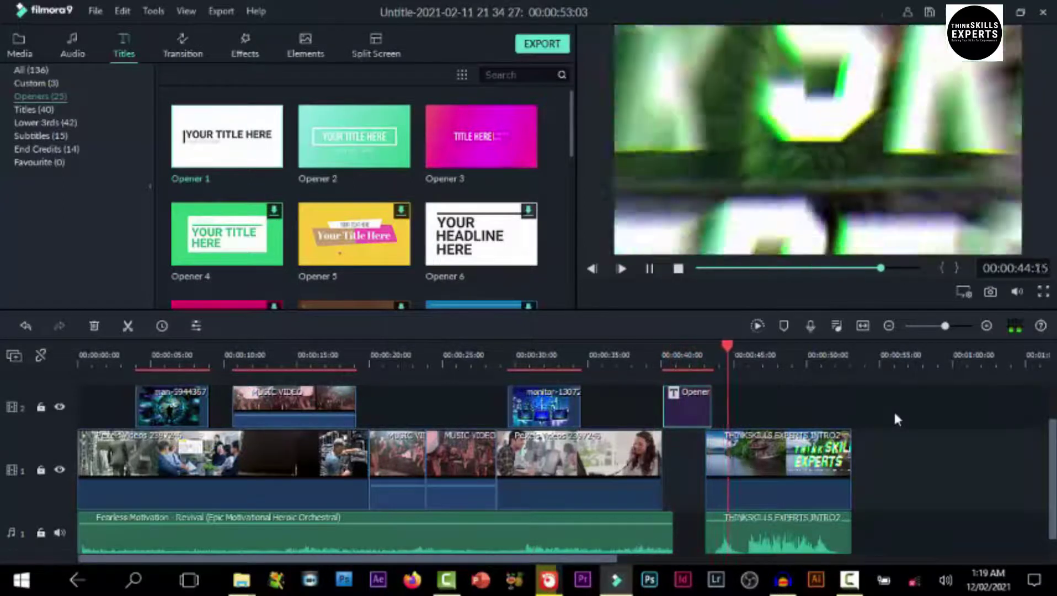
key(space)
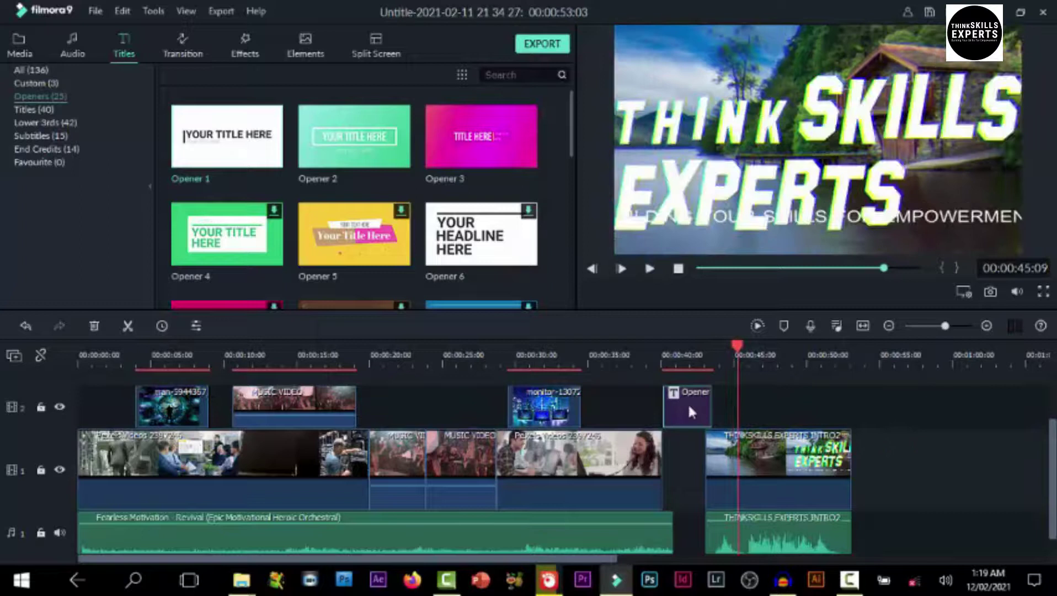
drag(687, 403, 468, 404)
click(448, 365)
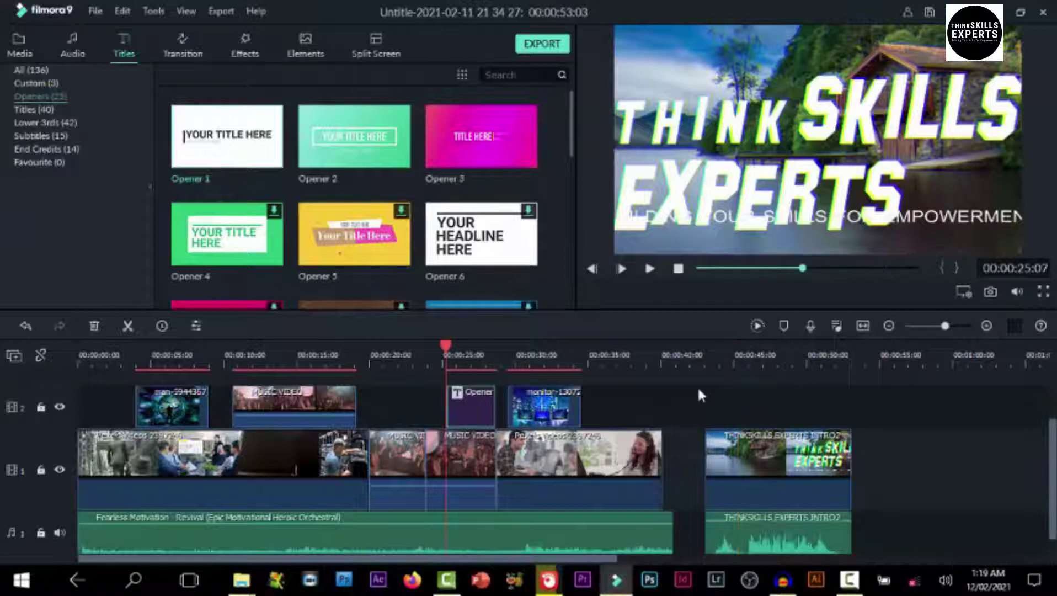
key(space)
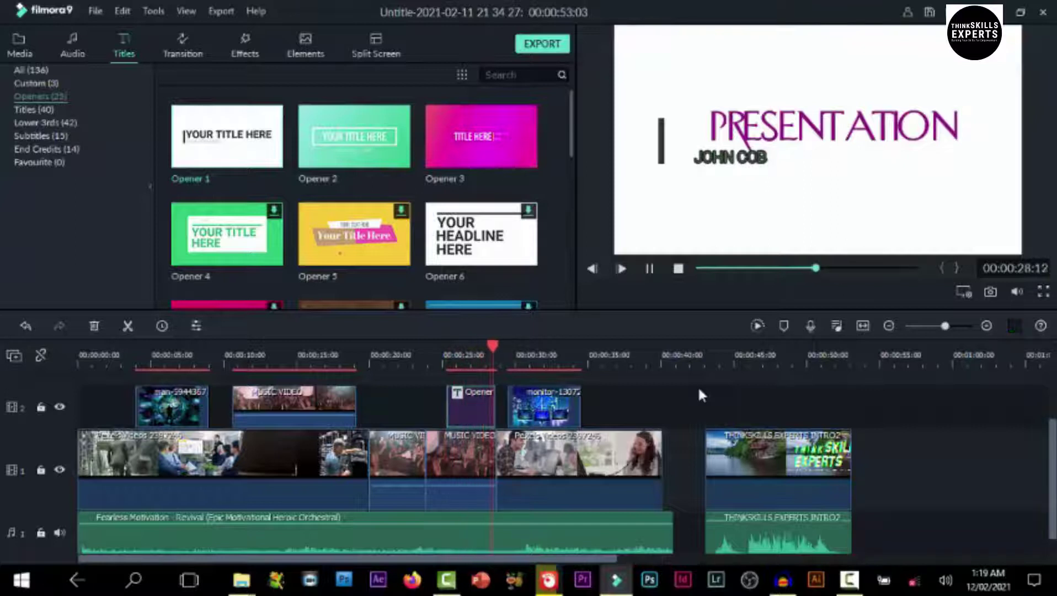
key(space)
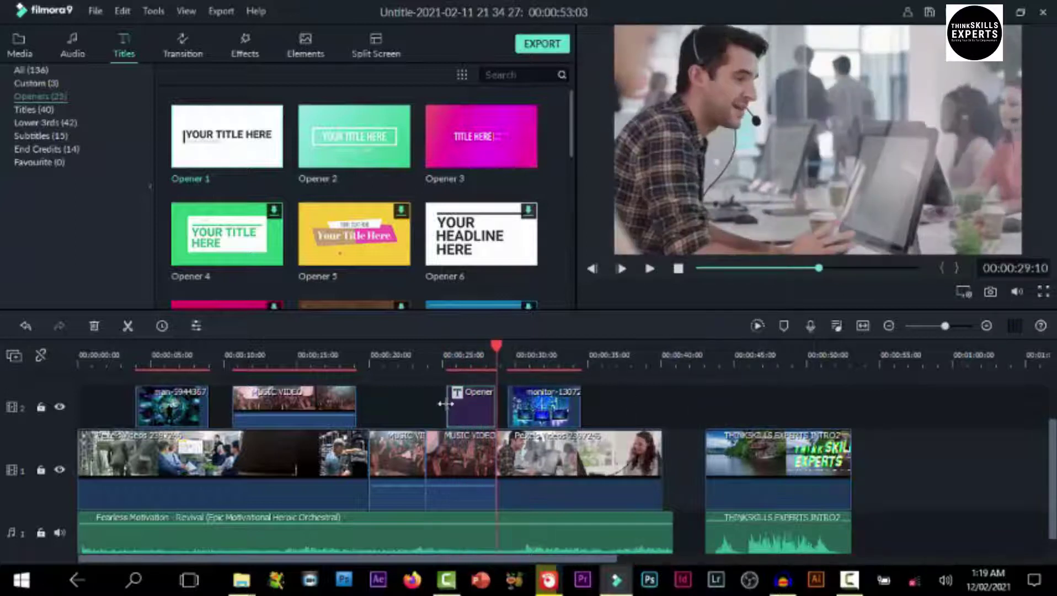
drag(445, 410, 372, 419)
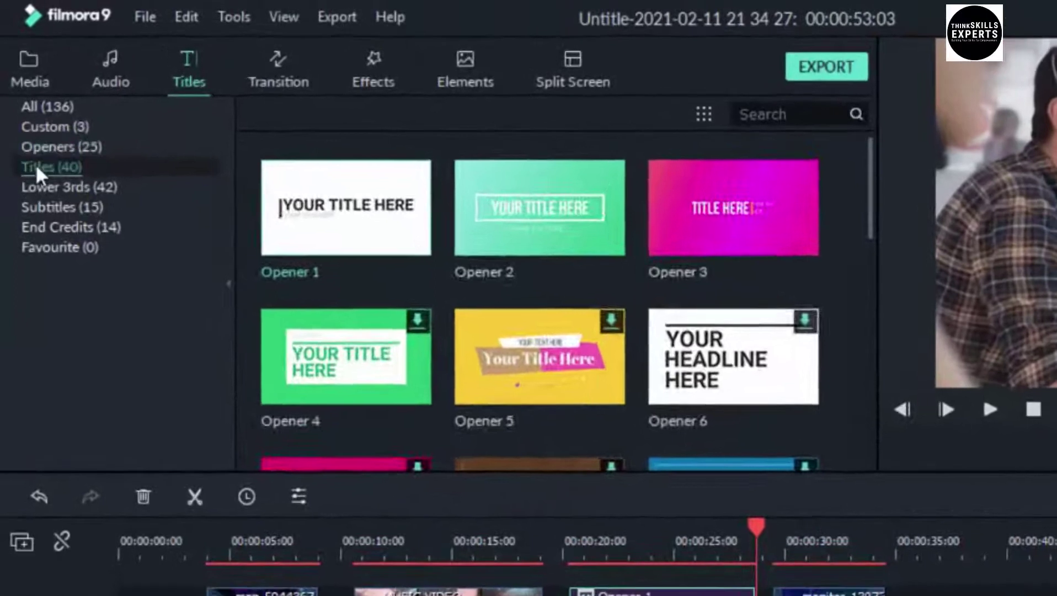
click(31, 141)
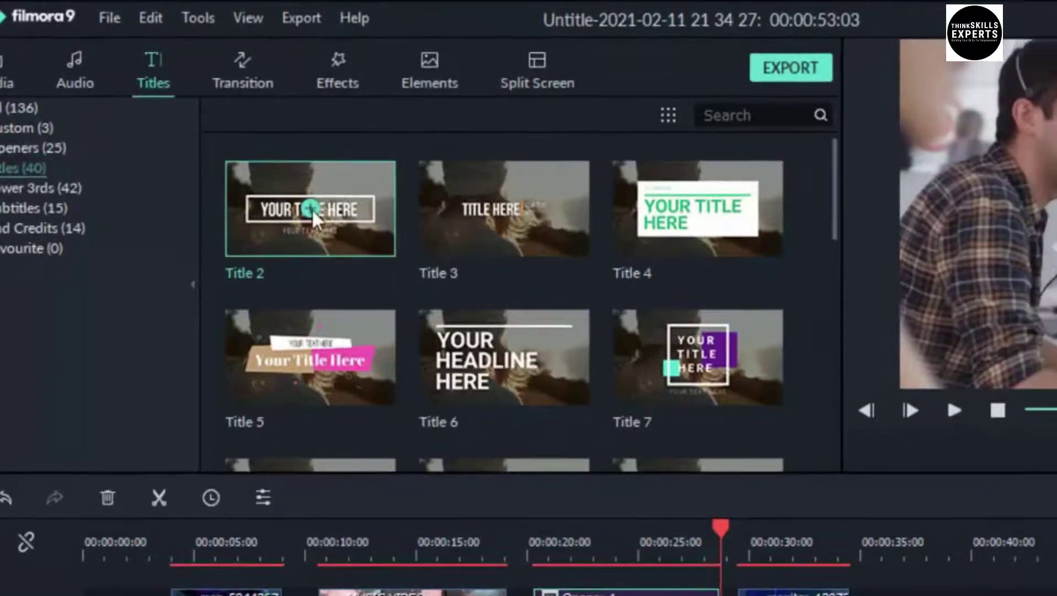
Preview Title 2, place it on track 2 near 00:00:40, and open its text for editing
click(345, 209)
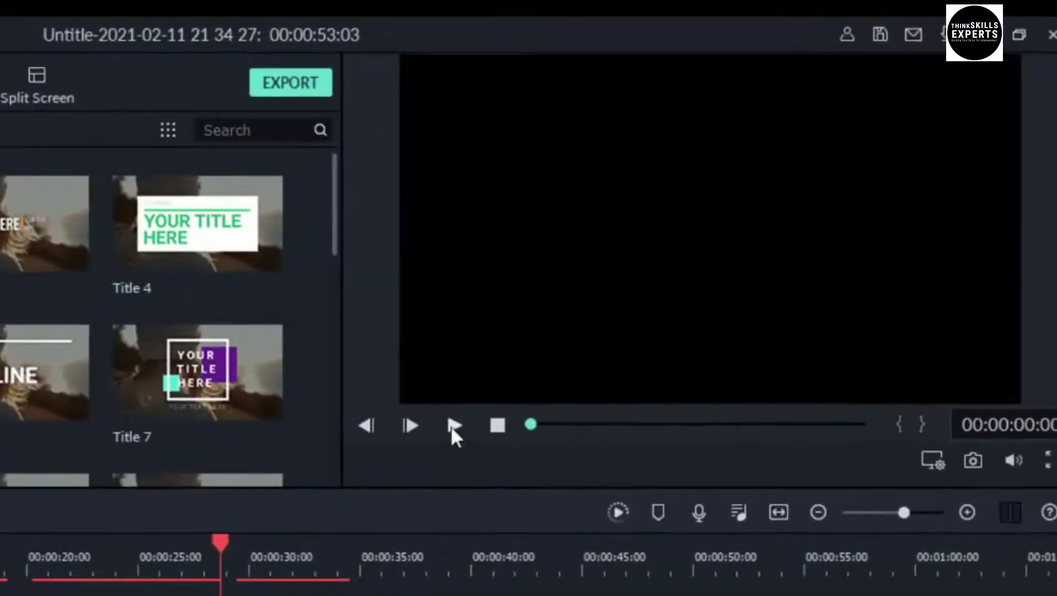
click(452, 425)
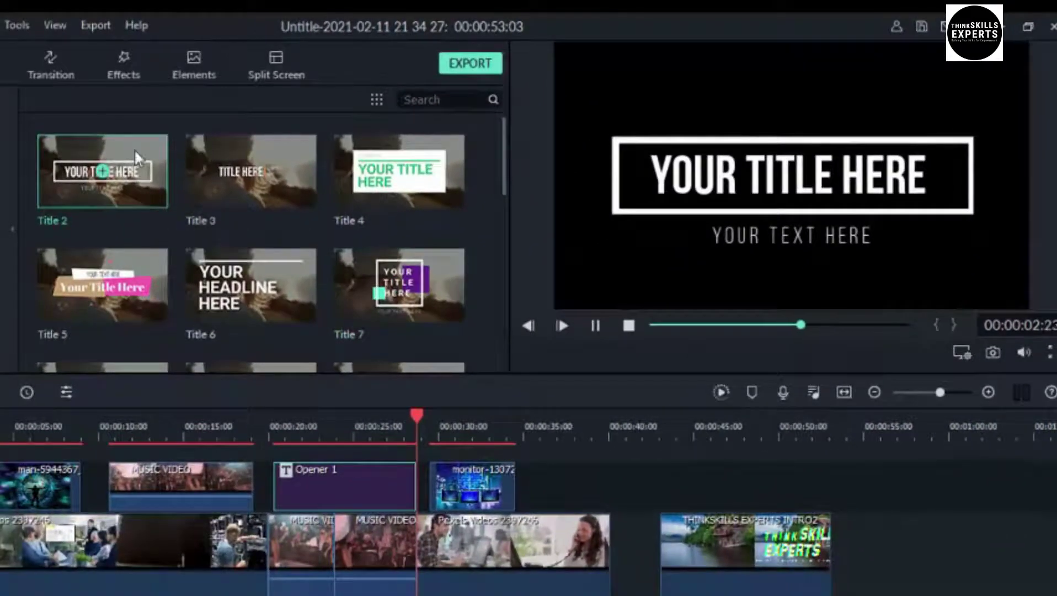
drag(134, 150, 656, 492)
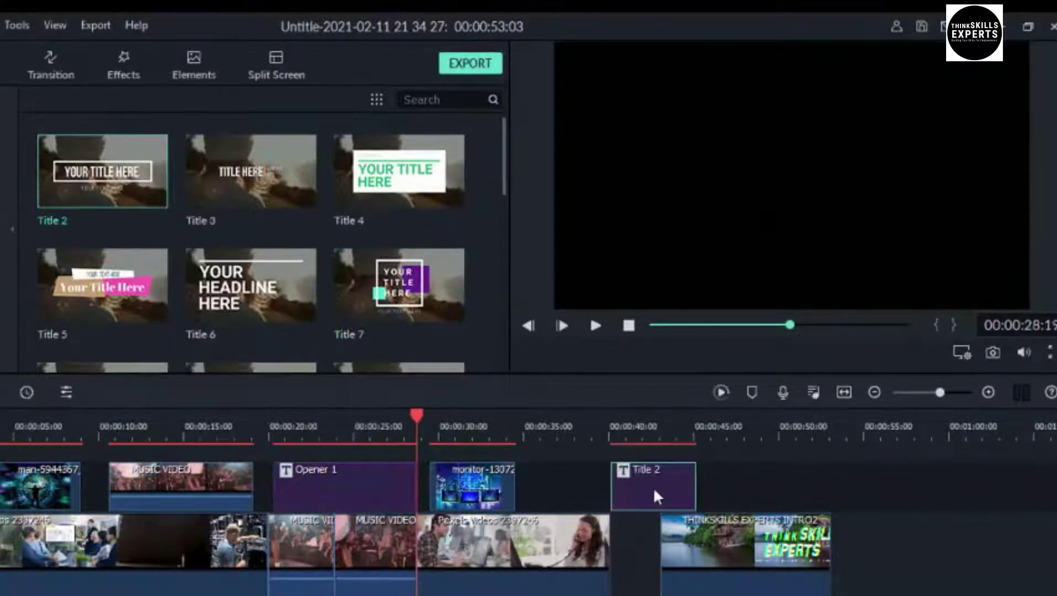
double_click(654, 490)
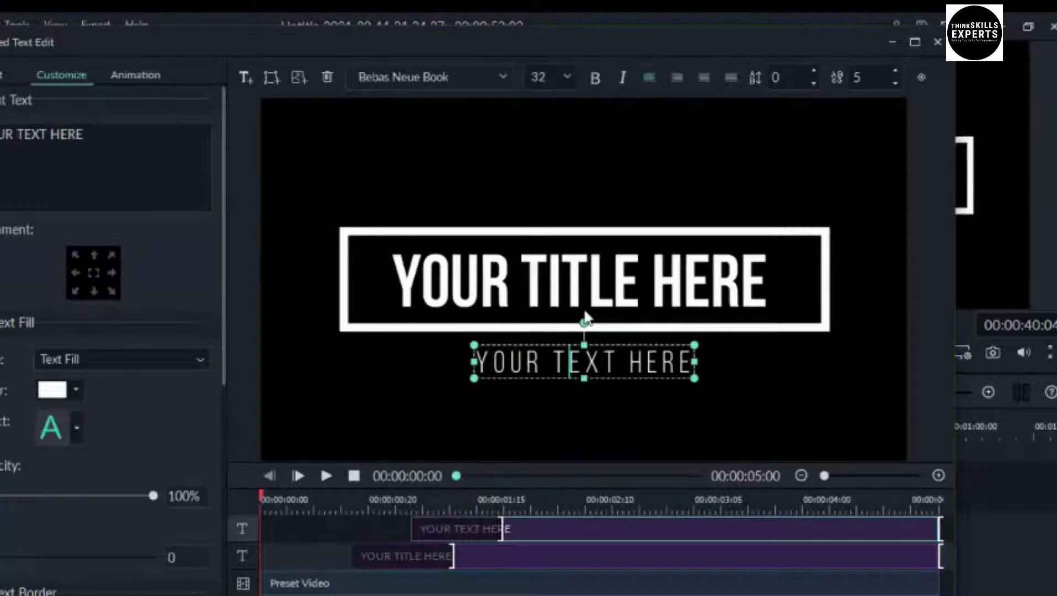
Delete the white frame and the YOUR TEXT HERE subline, leaving YOUR TITLE HERE selected
click(589, 293)
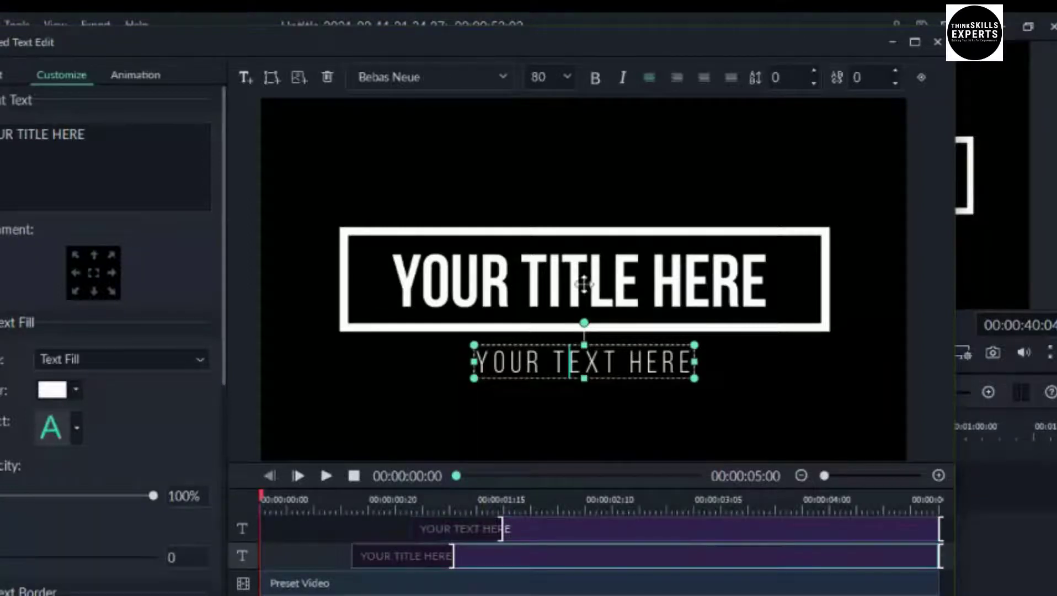
click(825, 325)
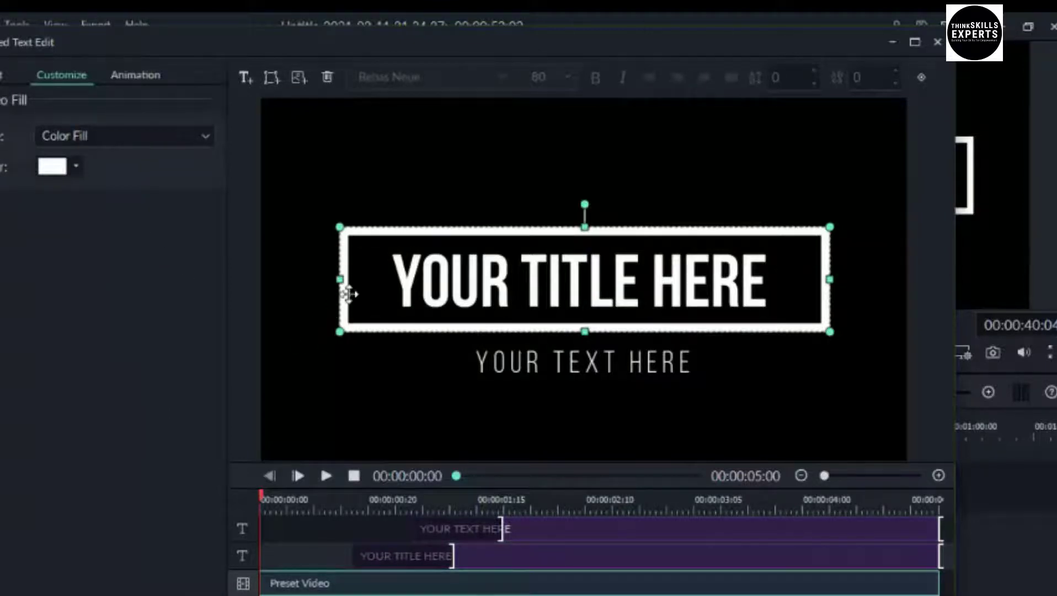
click(327, 76)
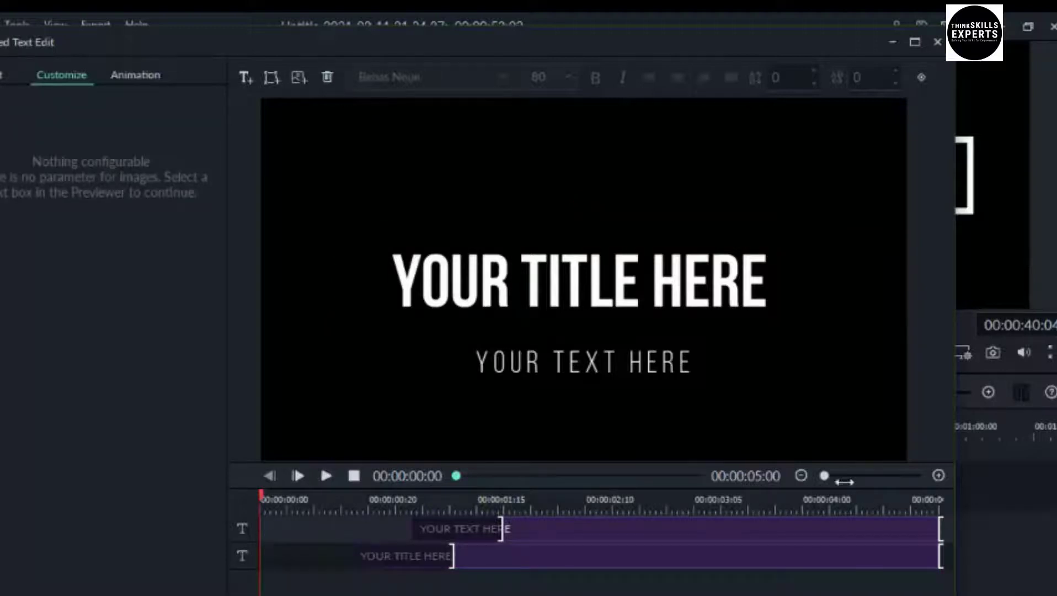
click(626, 363)
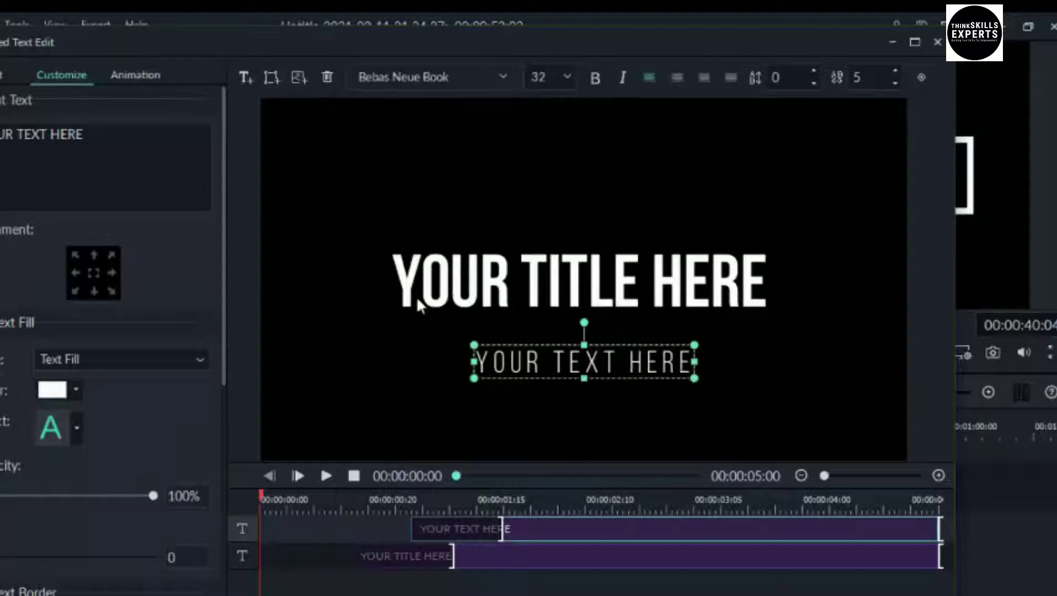
click(328, 76)
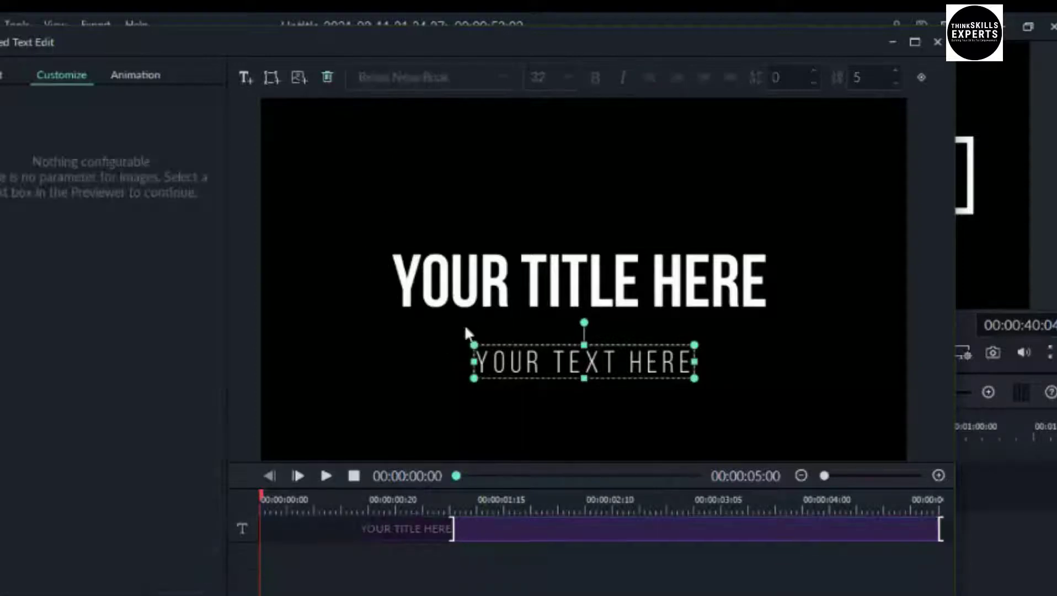
click(573, 281)
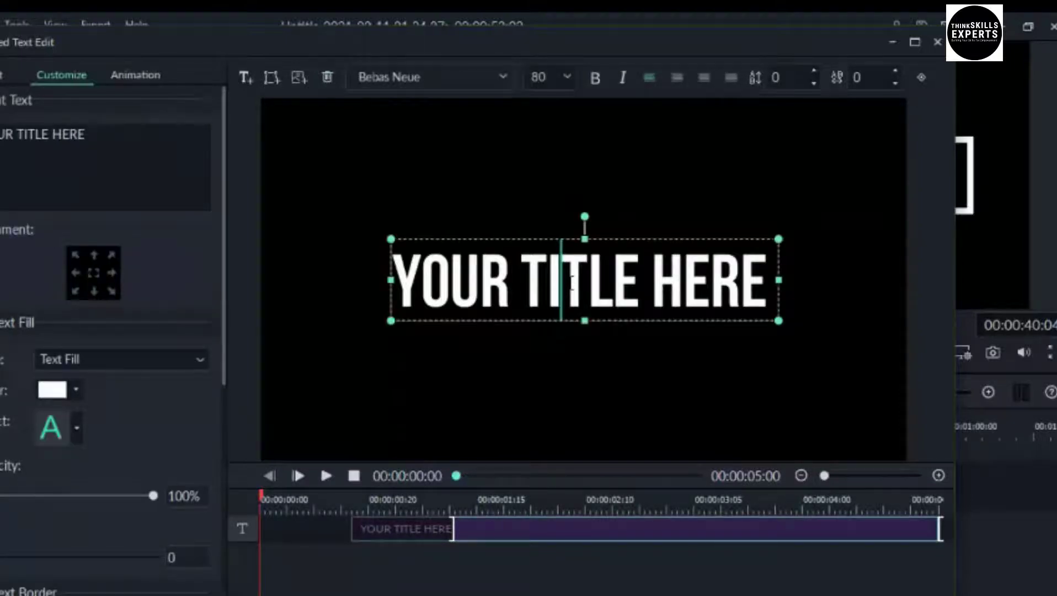
Replace the title text with THINKSKILLS EXPERTS in BebasNeueBold at size 90
key(ctrl+a)
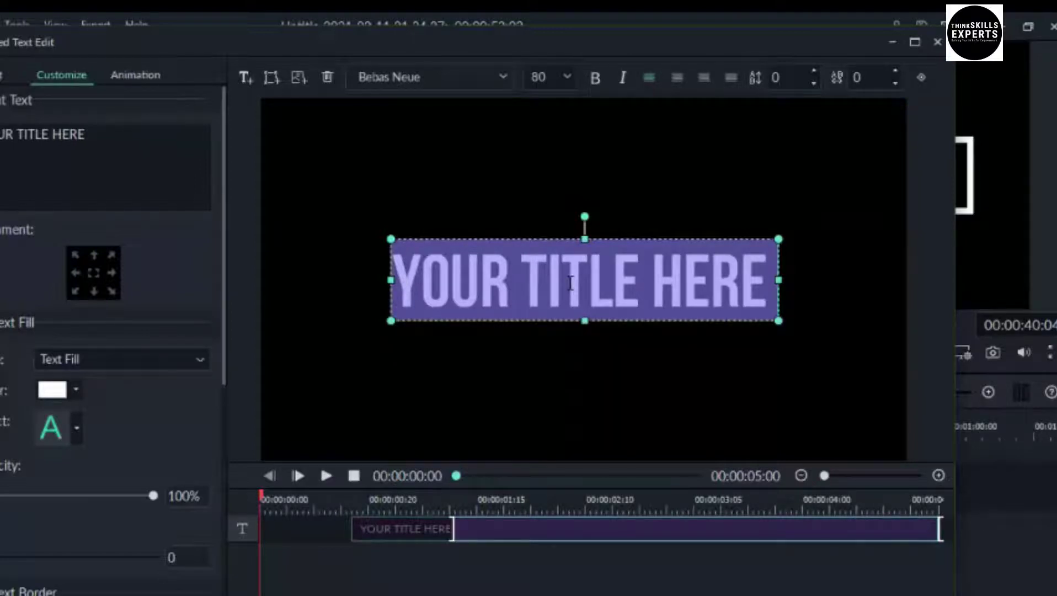
text(THINKSK)
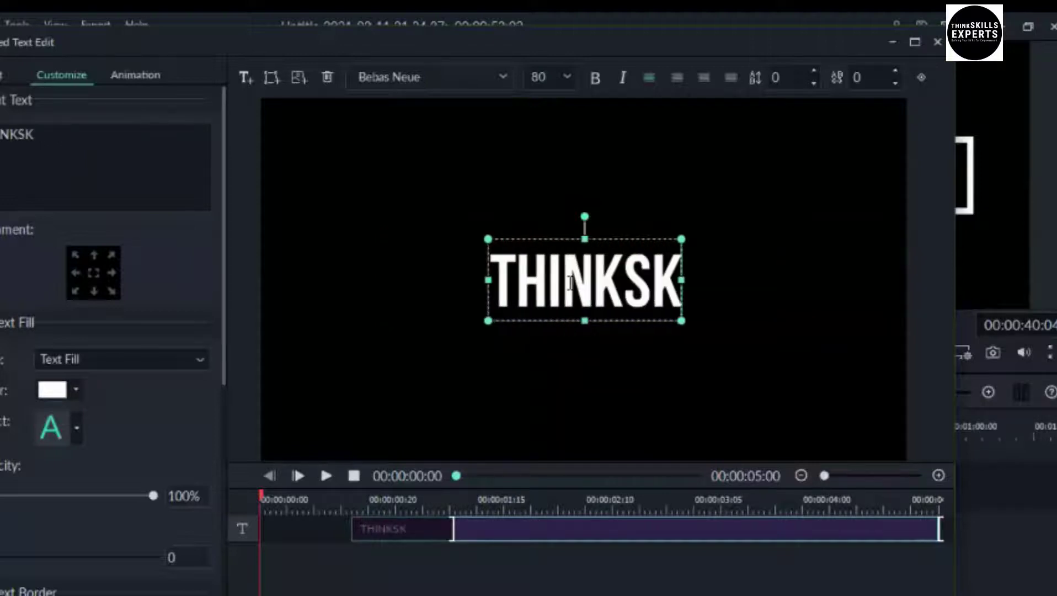
text(ILLS)
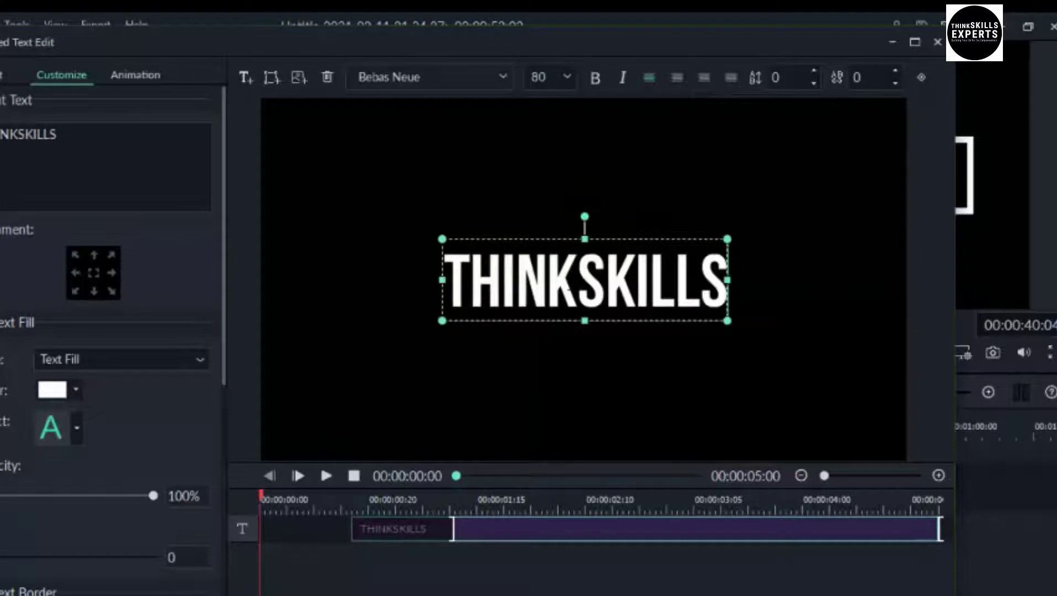
text( EXPERTS)
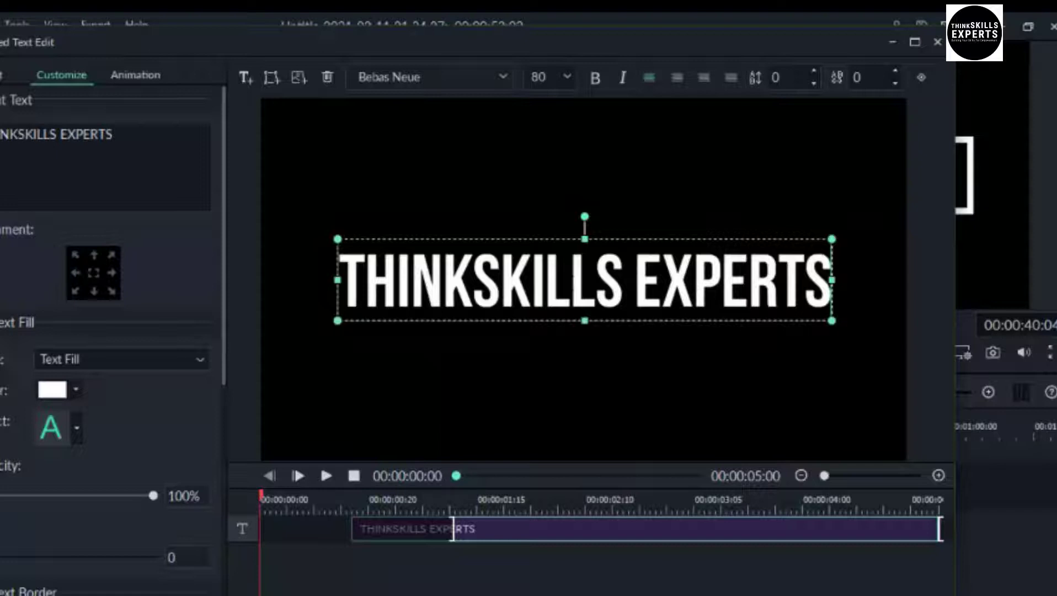
key(ctrl+a)
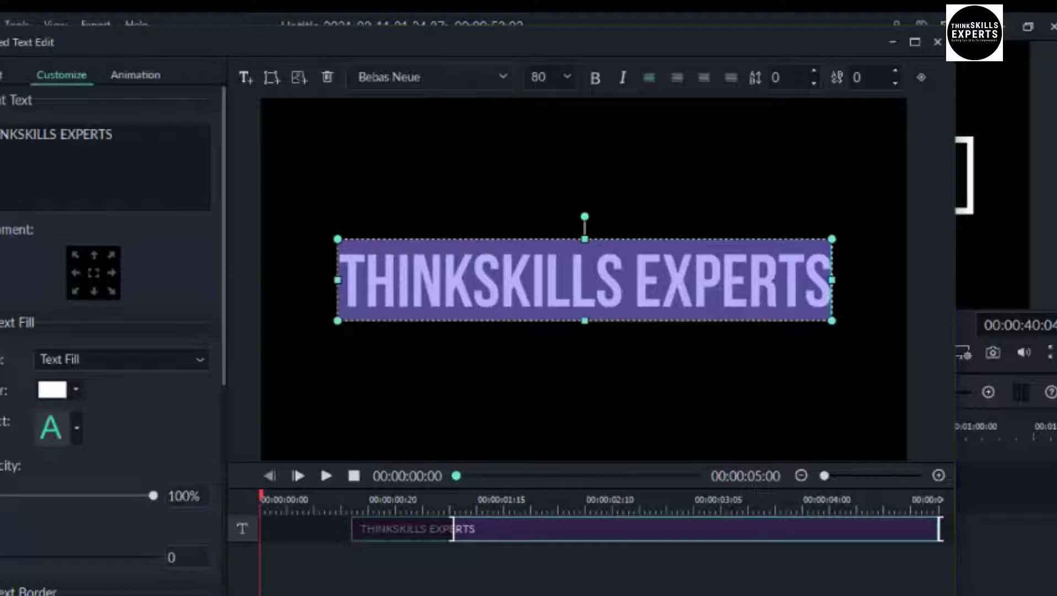
click(566, 75)
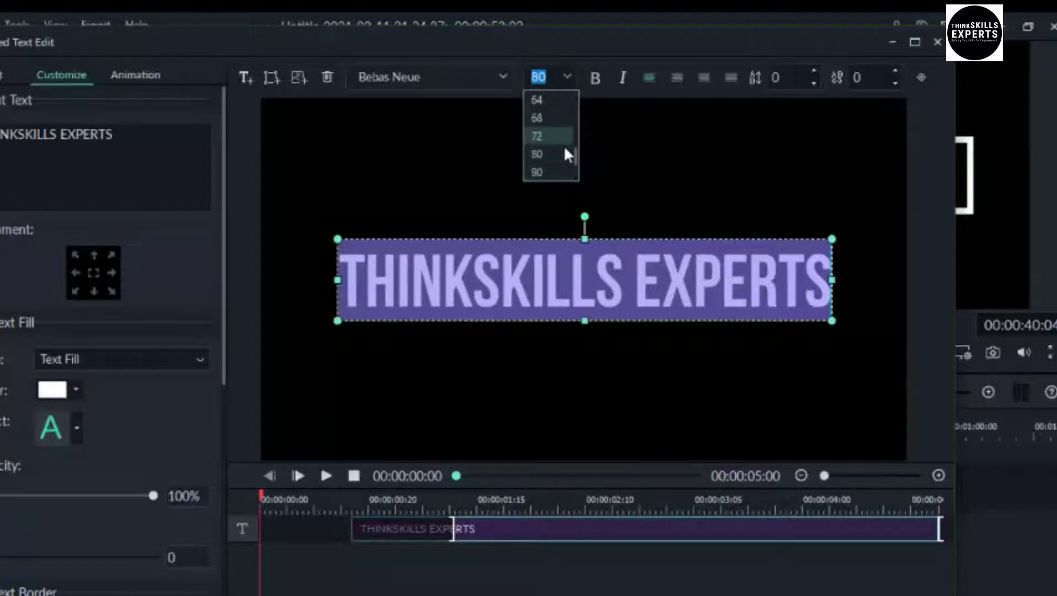
click(545, 170)
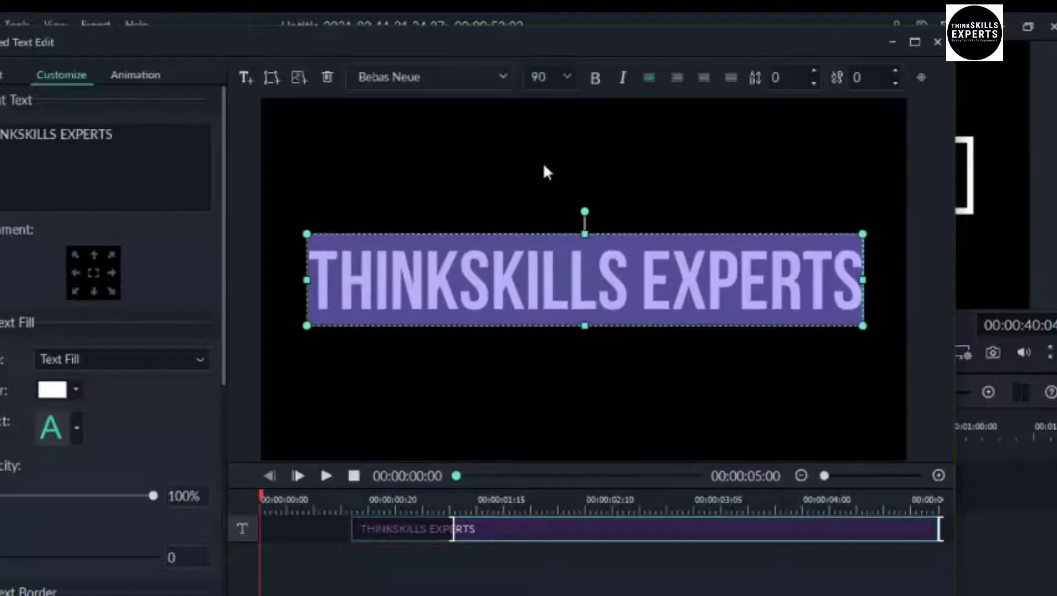
click(503, 76)
click(504, 76)
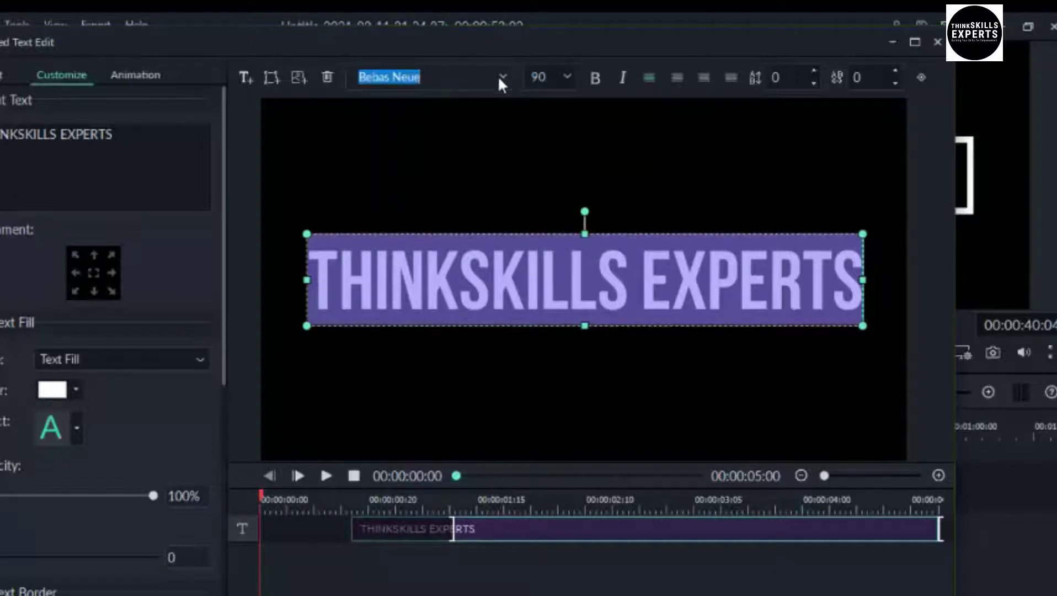
click(501, 80)
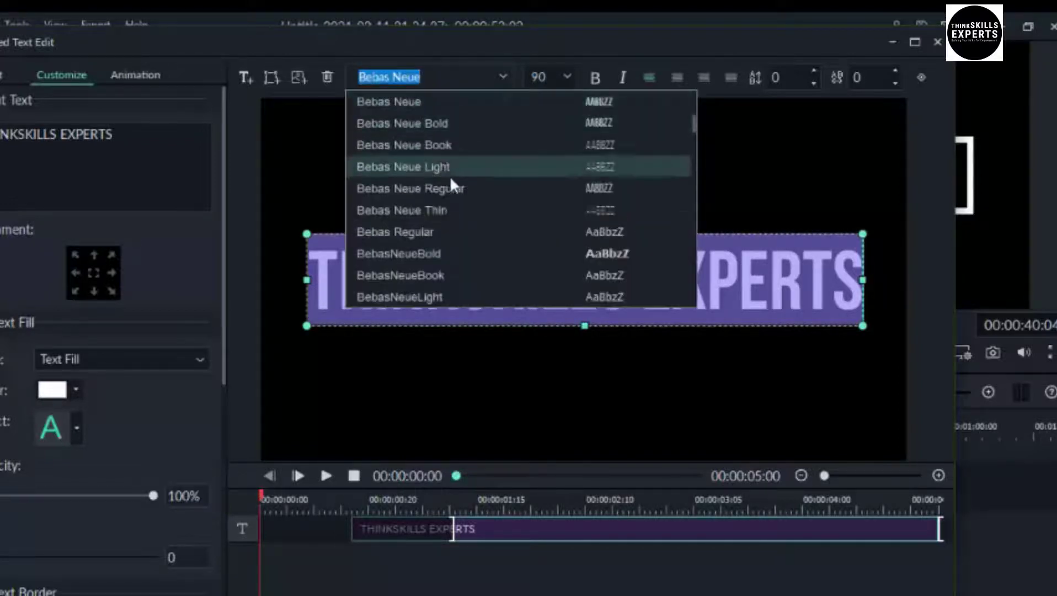
click(422, 254)
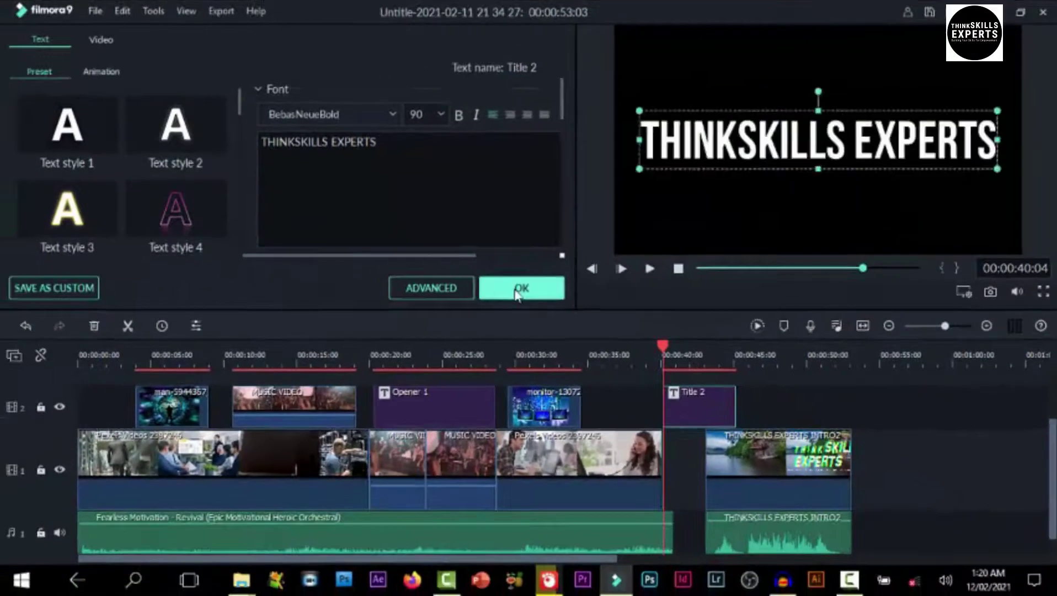
Apply the Title 2 edits and play the project to check the title
click(519, 289)
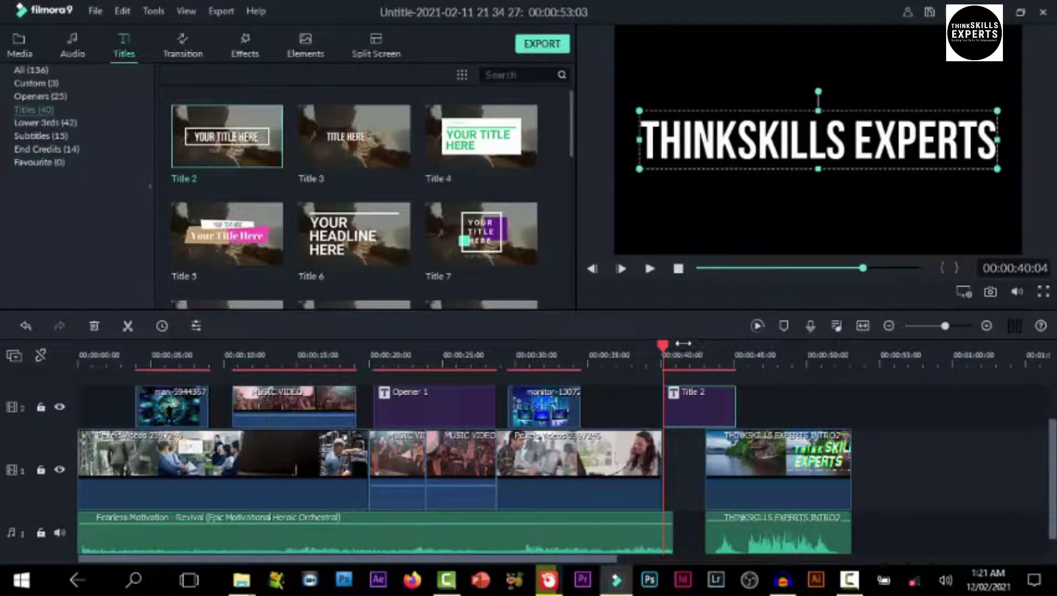
key(space)
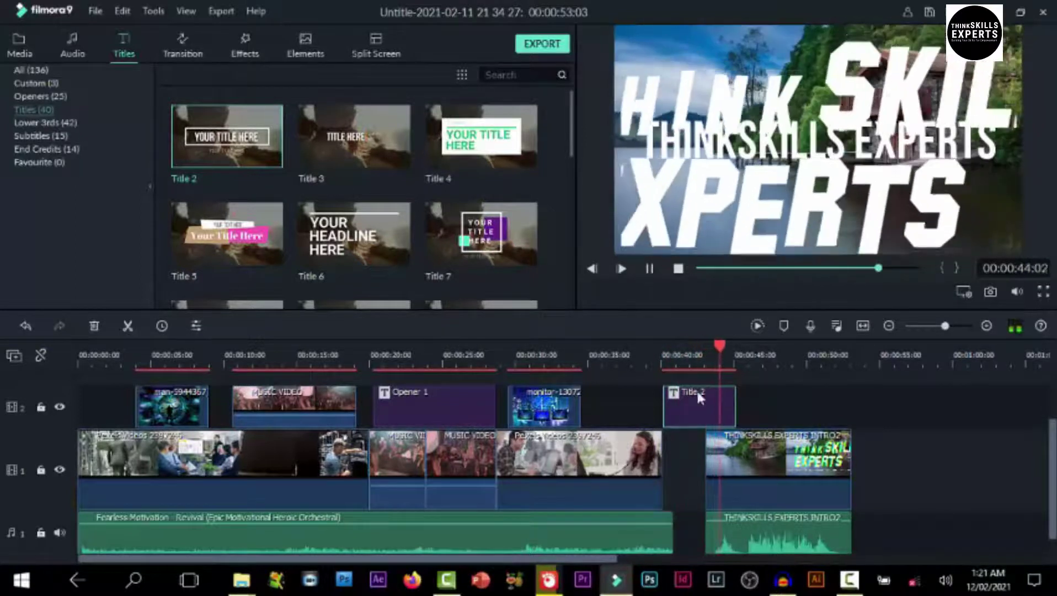
key(space)
Move Title 2 left to butt against monitor-13072 and replay from its start
drag(698, 411, 642, 424)
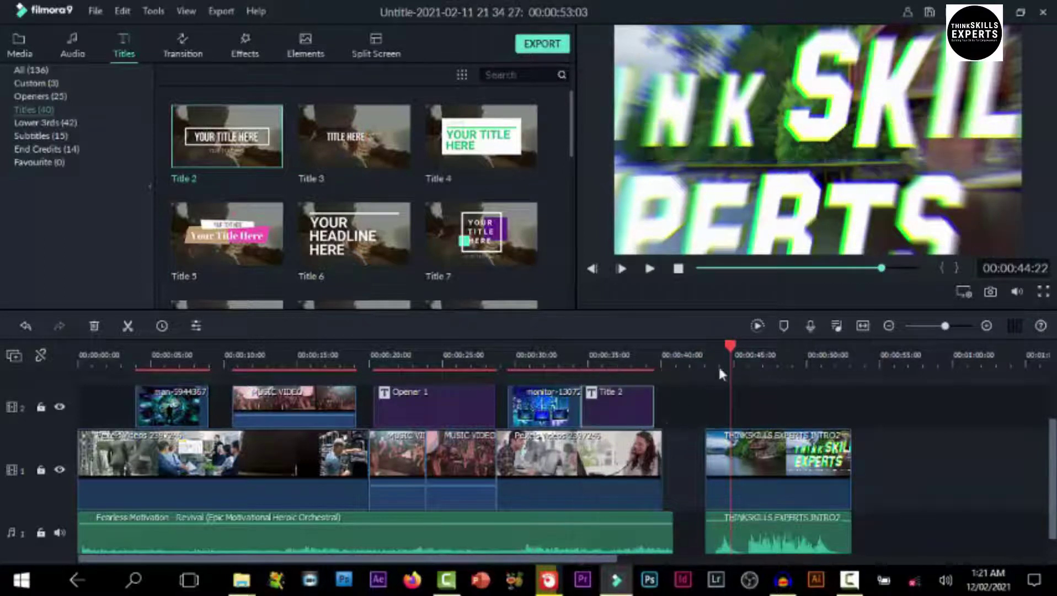
click(592, 367)
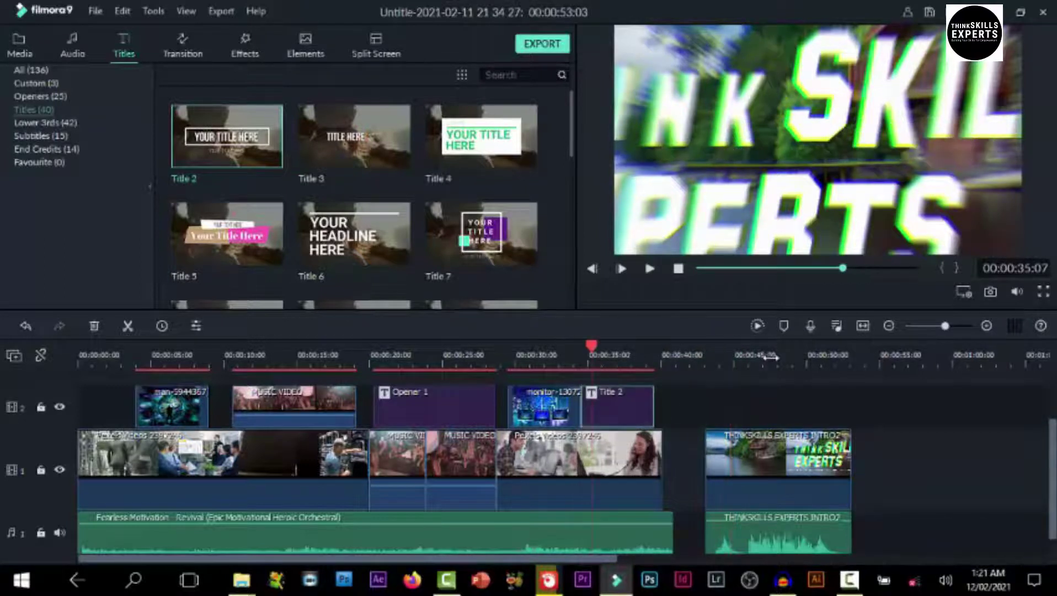
key(space)
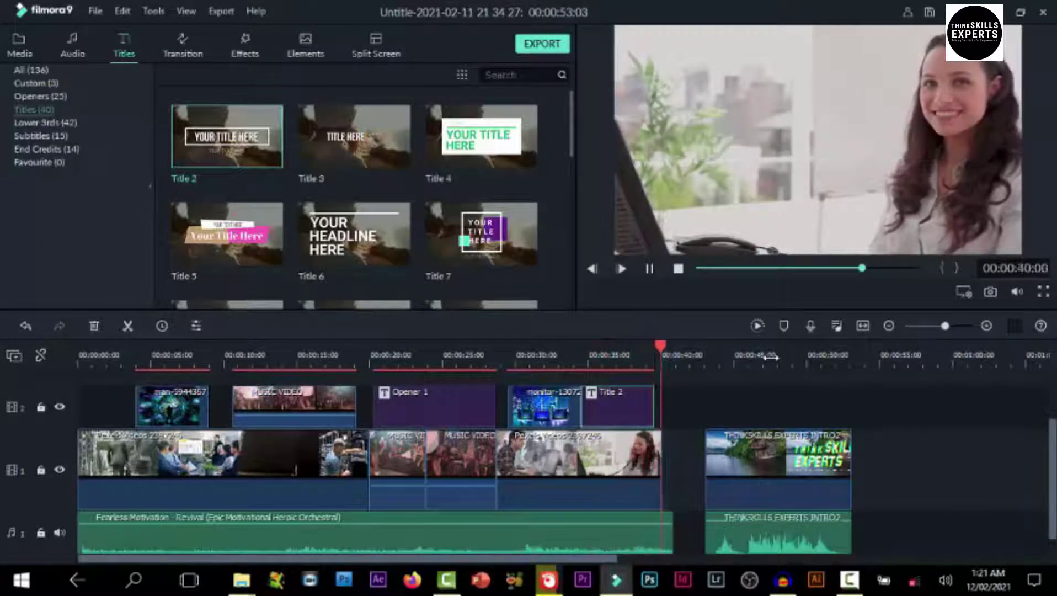
key(space)
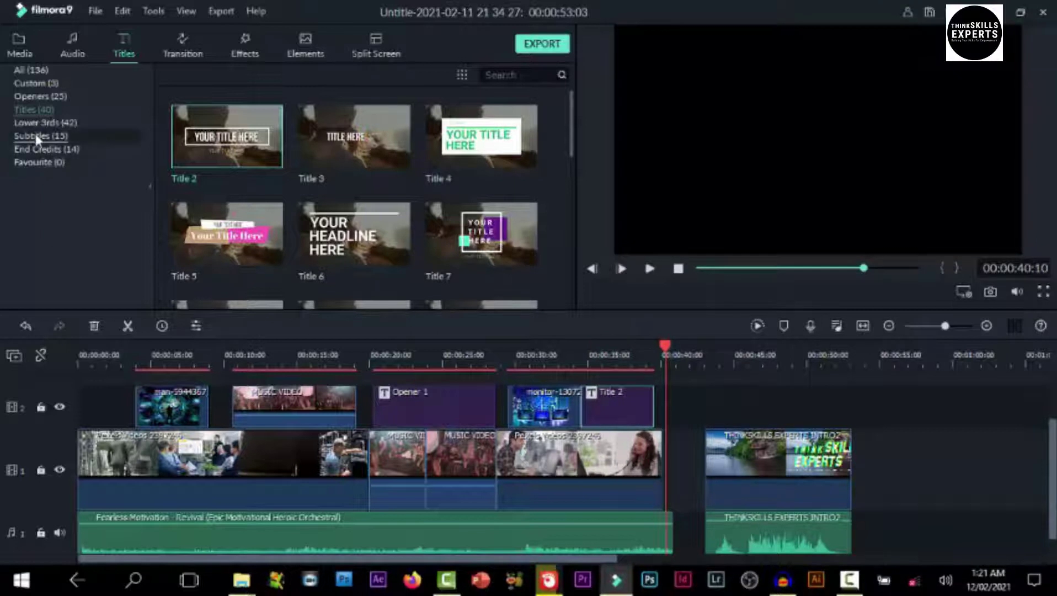
Preview the Subtitle 5 template from the Subtitles category
click(35, 135)
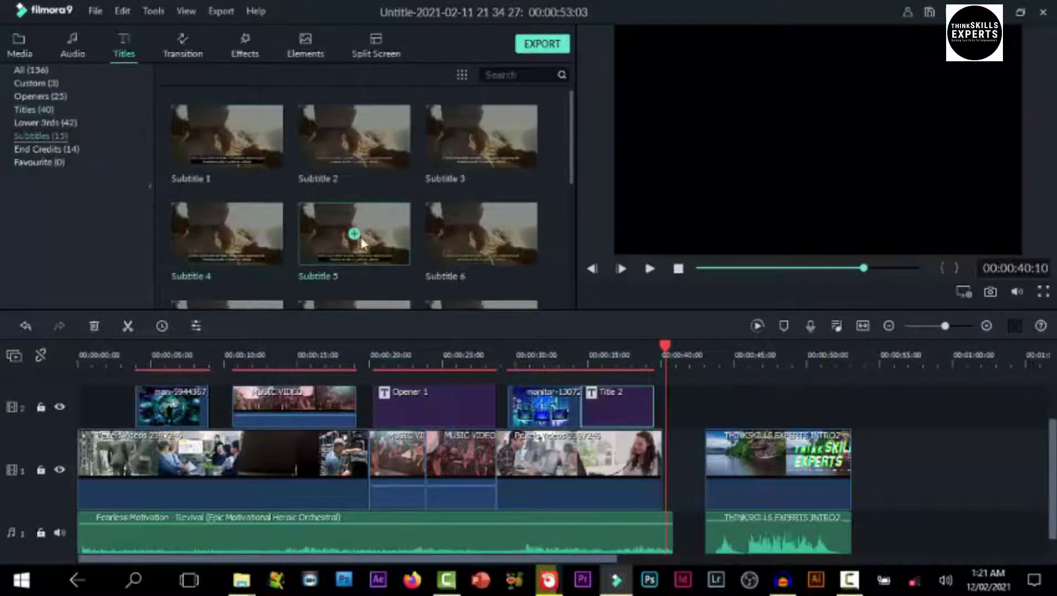
click(337, 237)
click(678, 269)
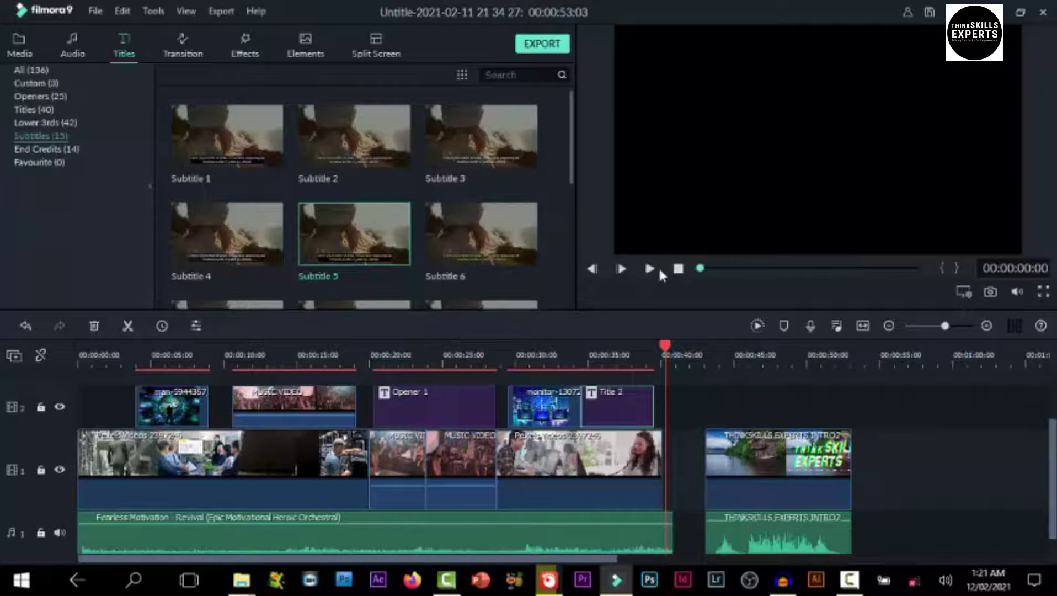
click(650, 269)
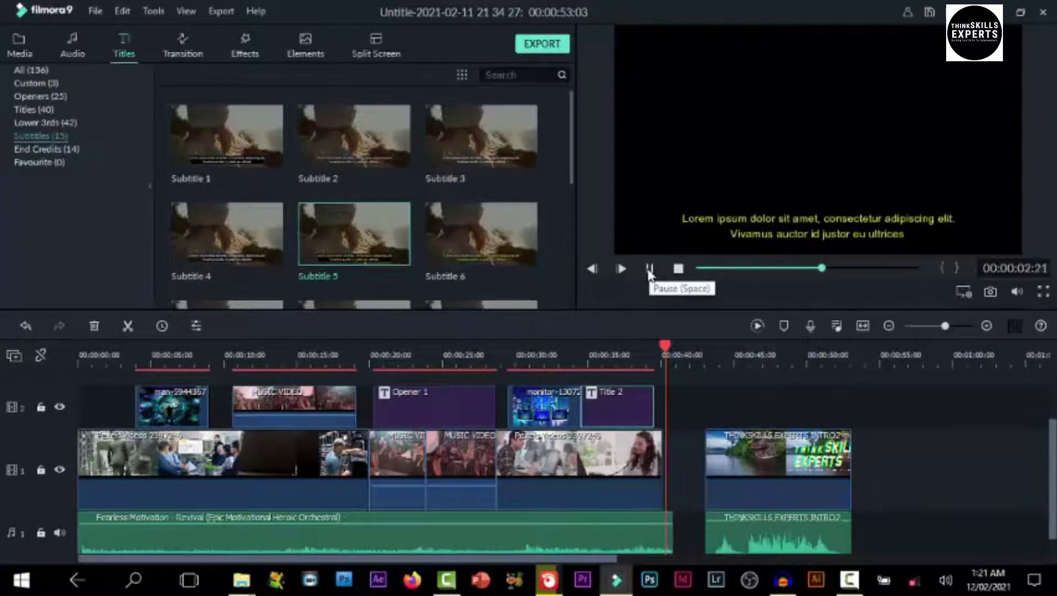
click(650, 271)
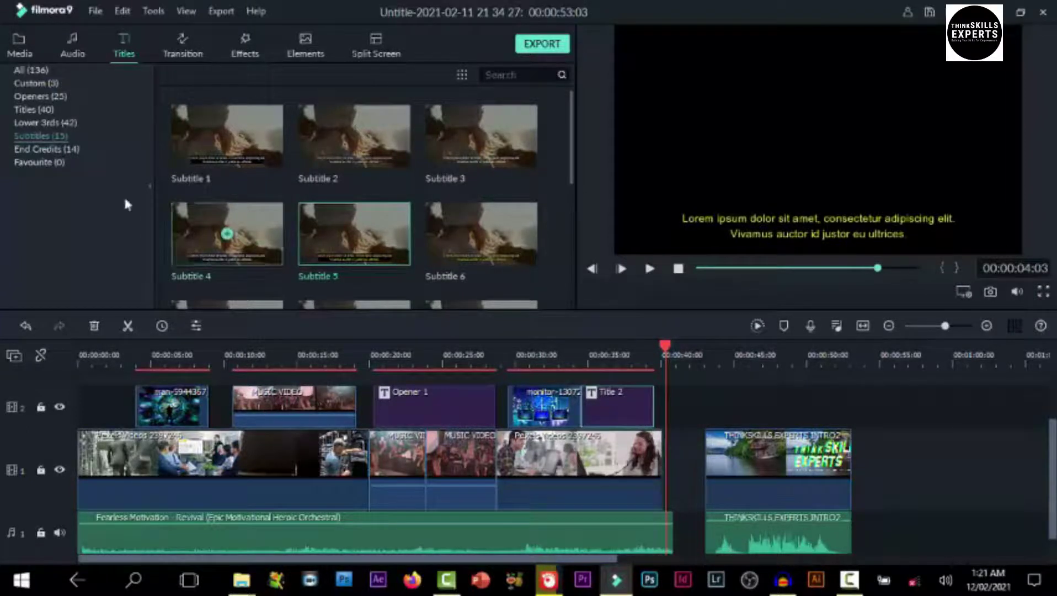
Preview the Credit 5 template from the End Credits category
click(44, 149)
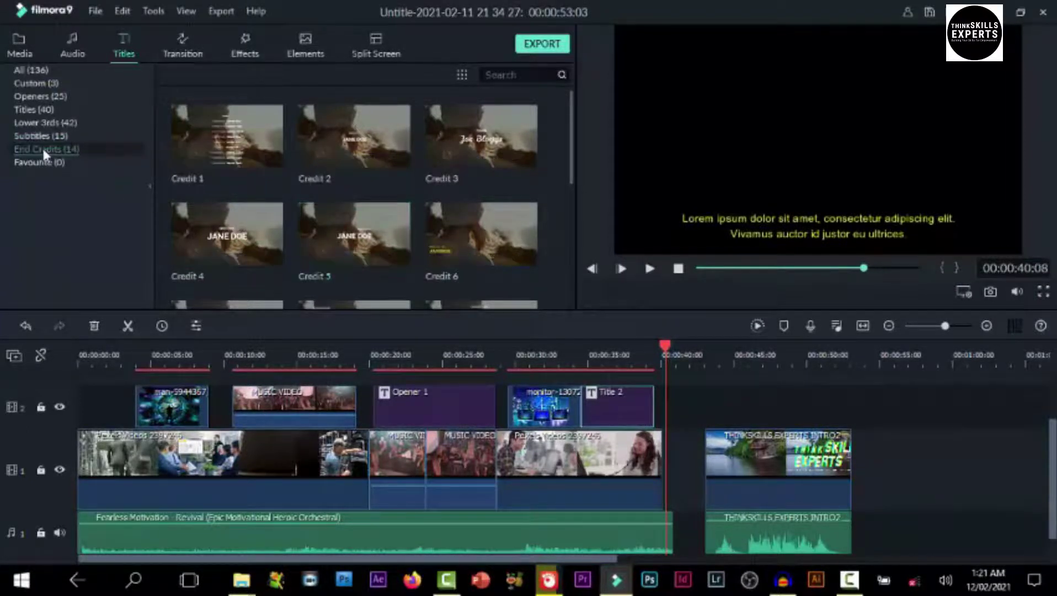
click(366, 237)
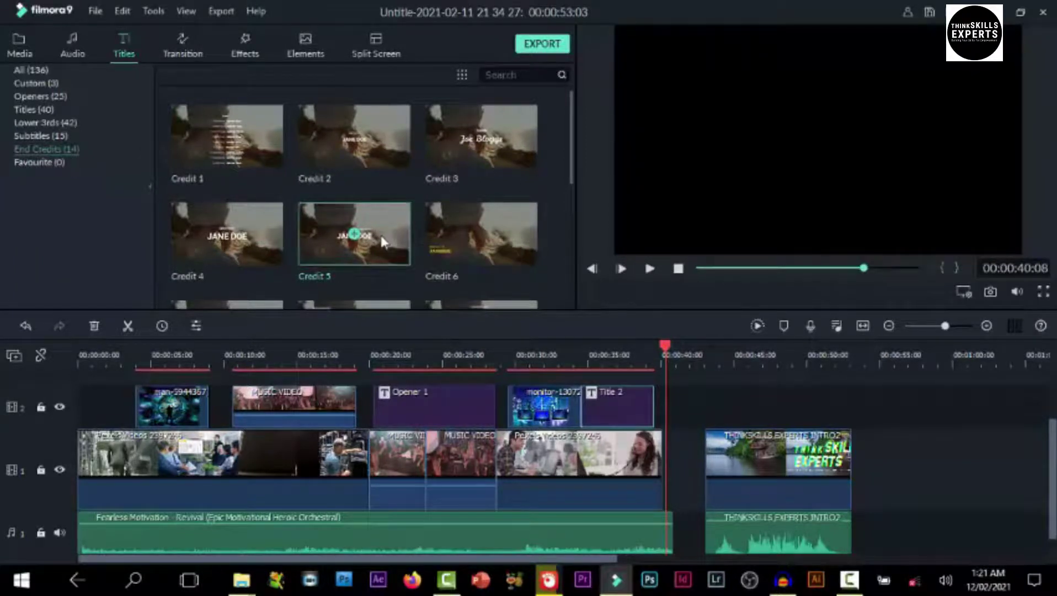
click(650, 268)
click(632, 343)
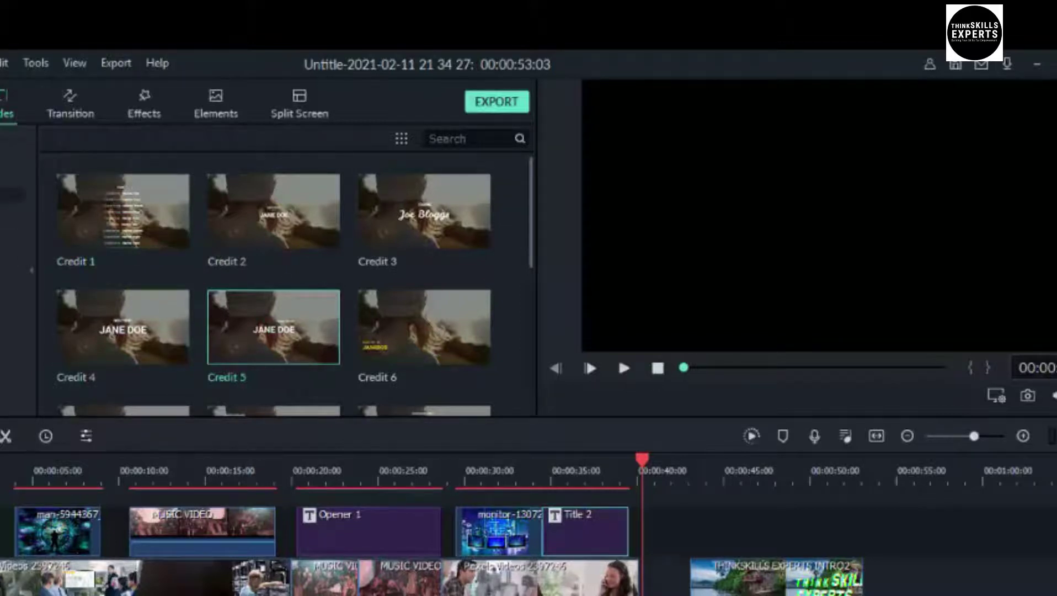
Show the Lower 3rds templates and play a preview of Lower Third 1
click(11, 194)
click(77, 349)
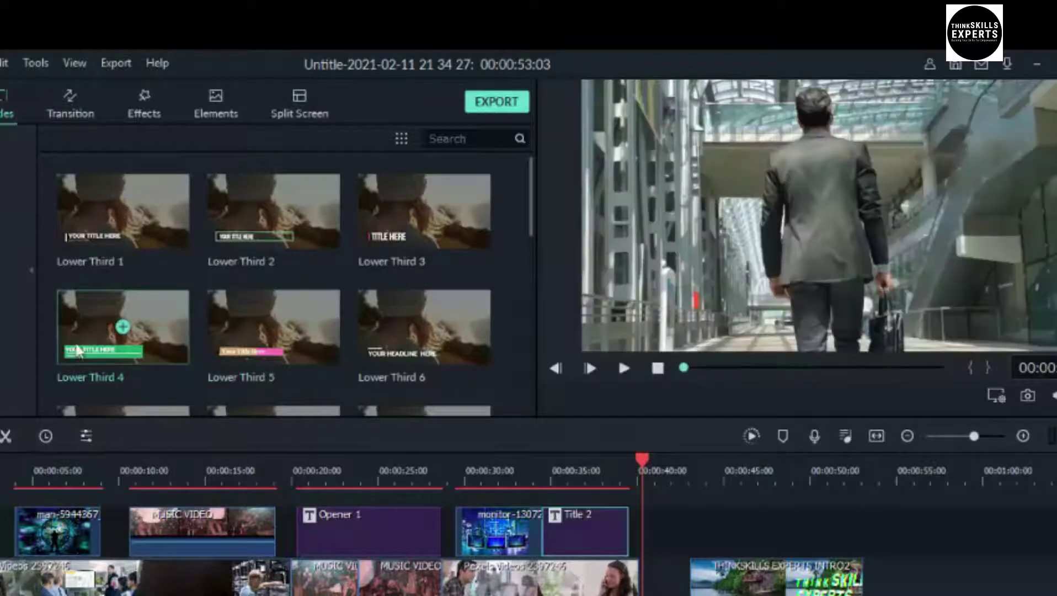
click(114, 218)
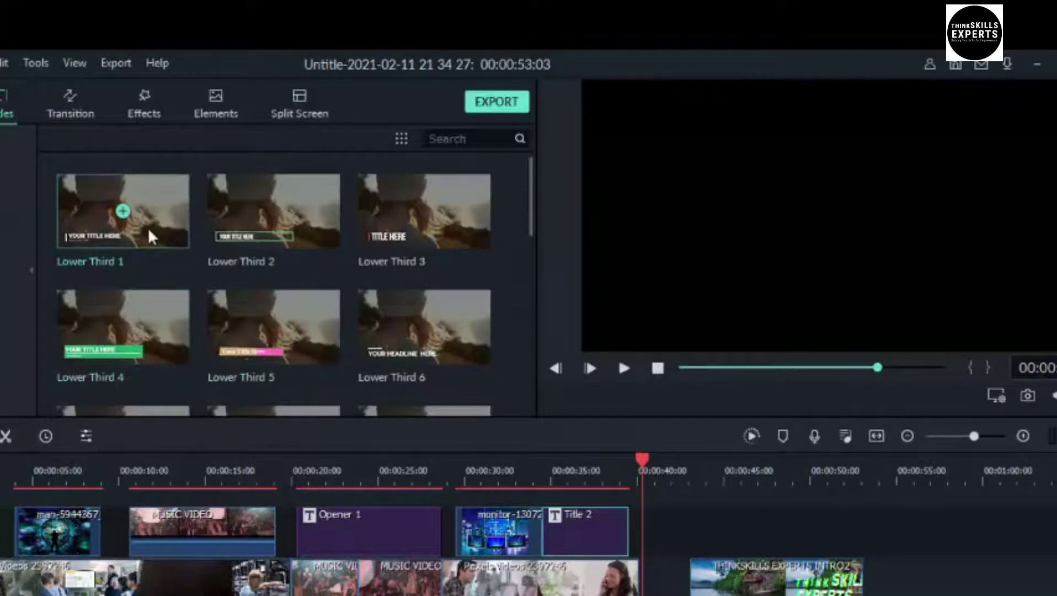
click(623, 366)
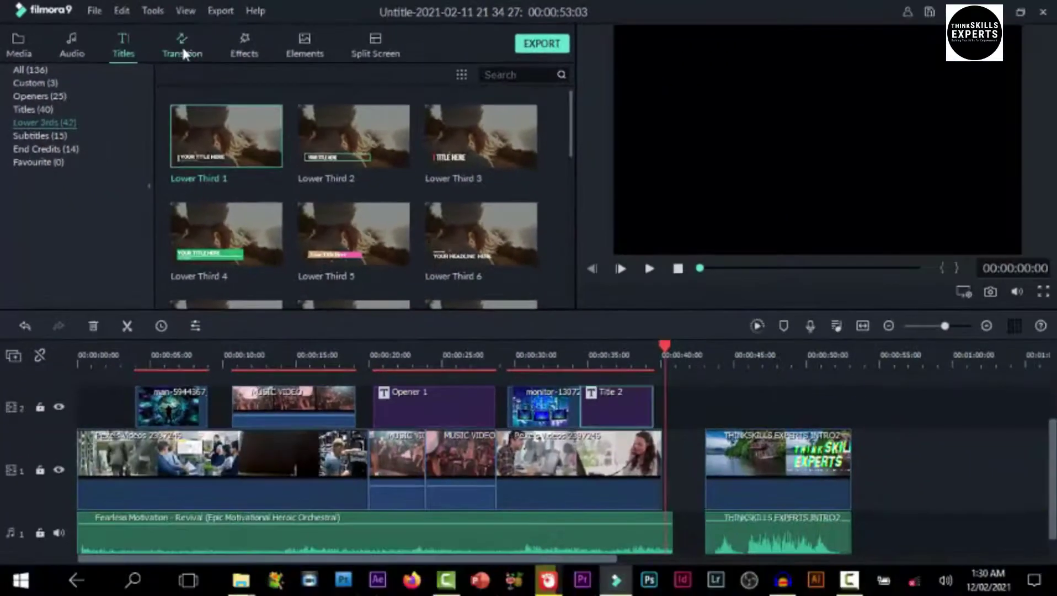
Browse the Basic, 3D and Ripple & Dissolve transitions, ending on the Speed Blur category
click(184, 53)
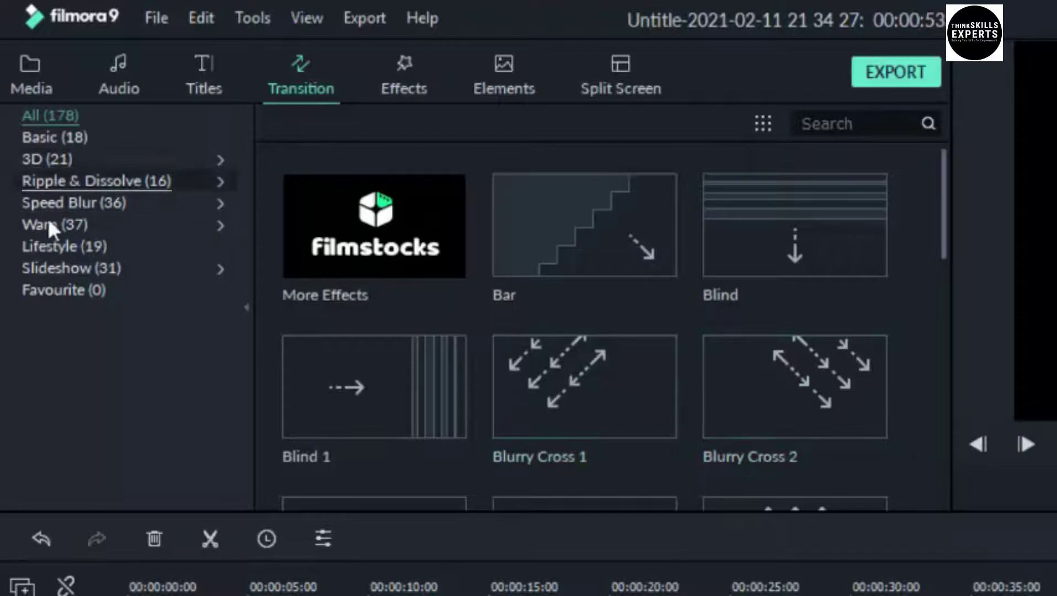
click(67, 136)
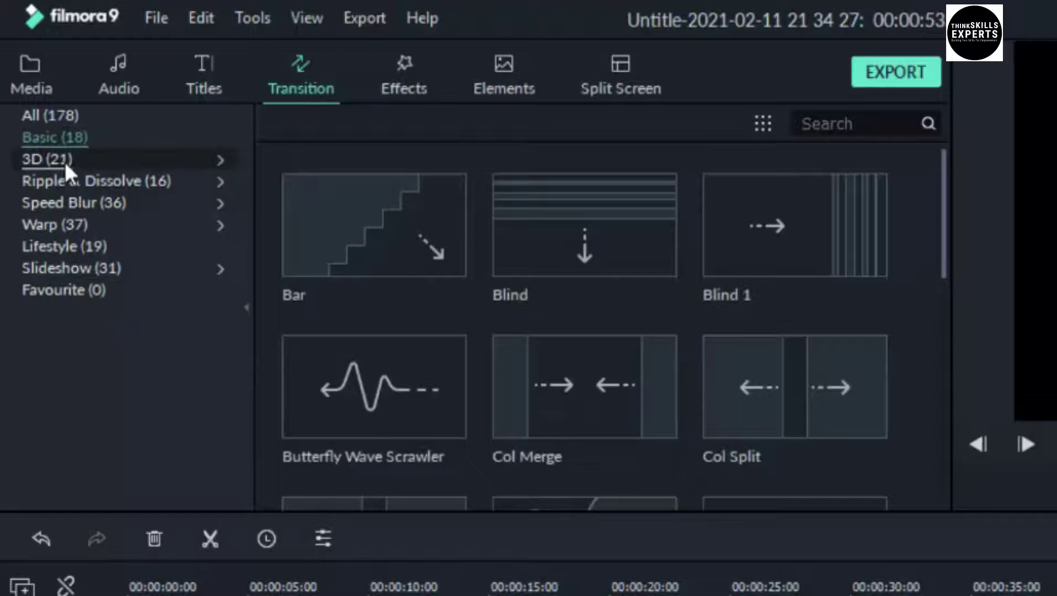
click(64, 162)
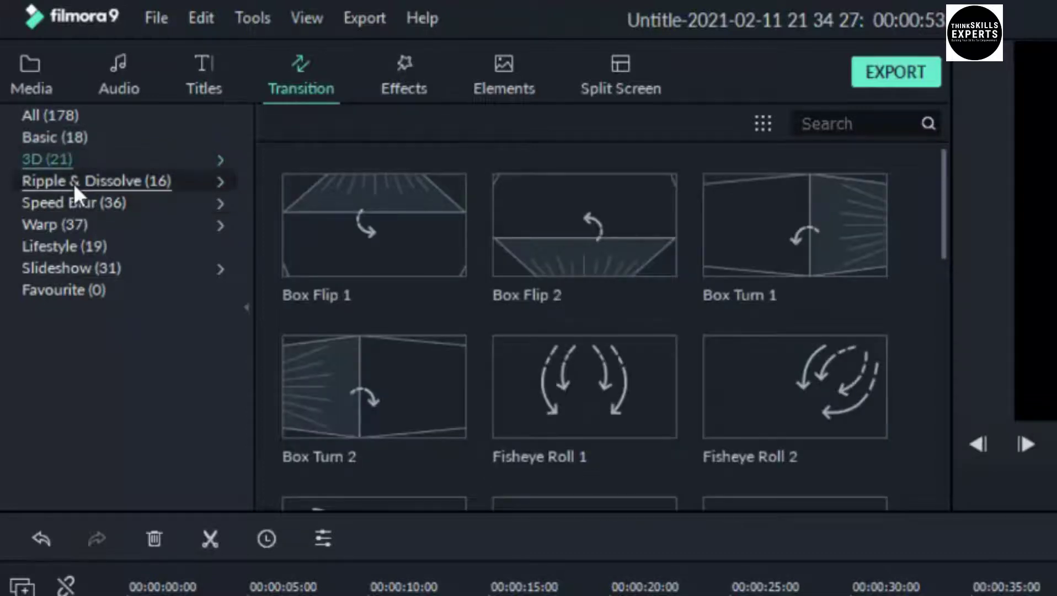
click(73, 184)
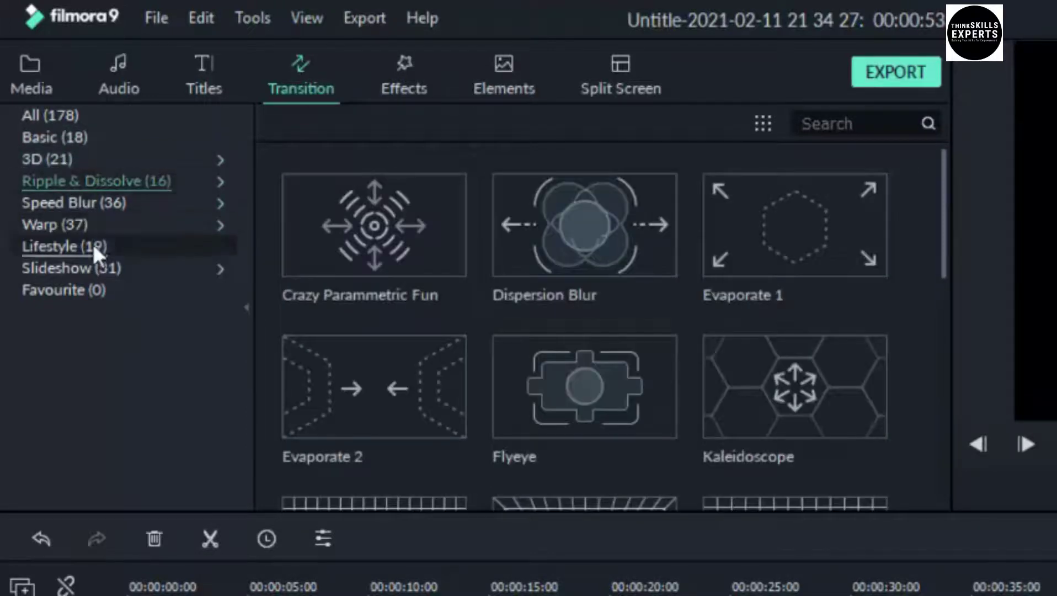
click(70, 203)
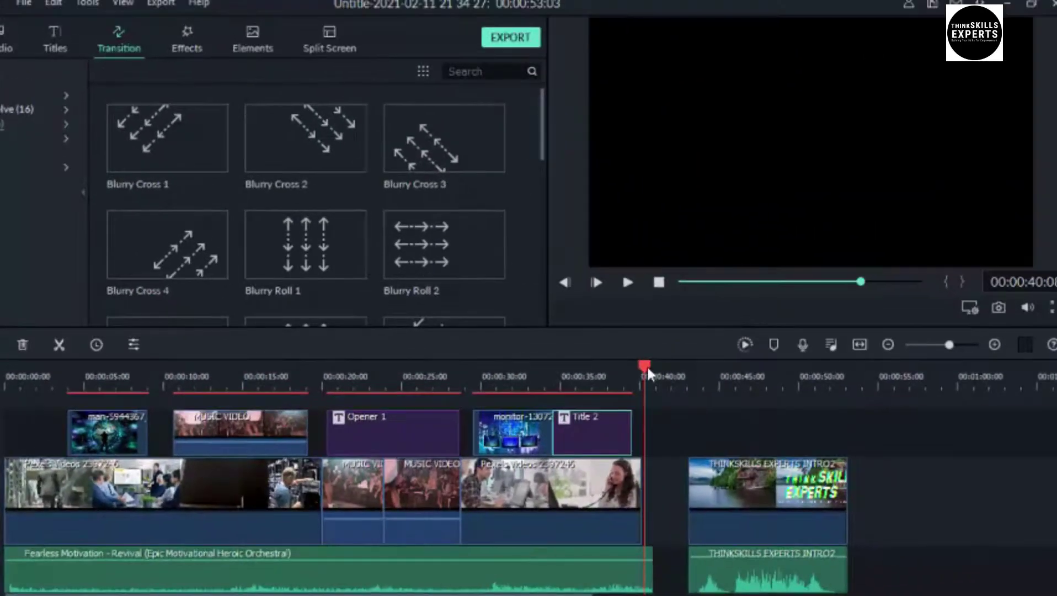
Split the first Pexels clip on track 1 at about 00:00:08
drag(647, 365, 331, 398)
drag(311, 441, 149, 487)
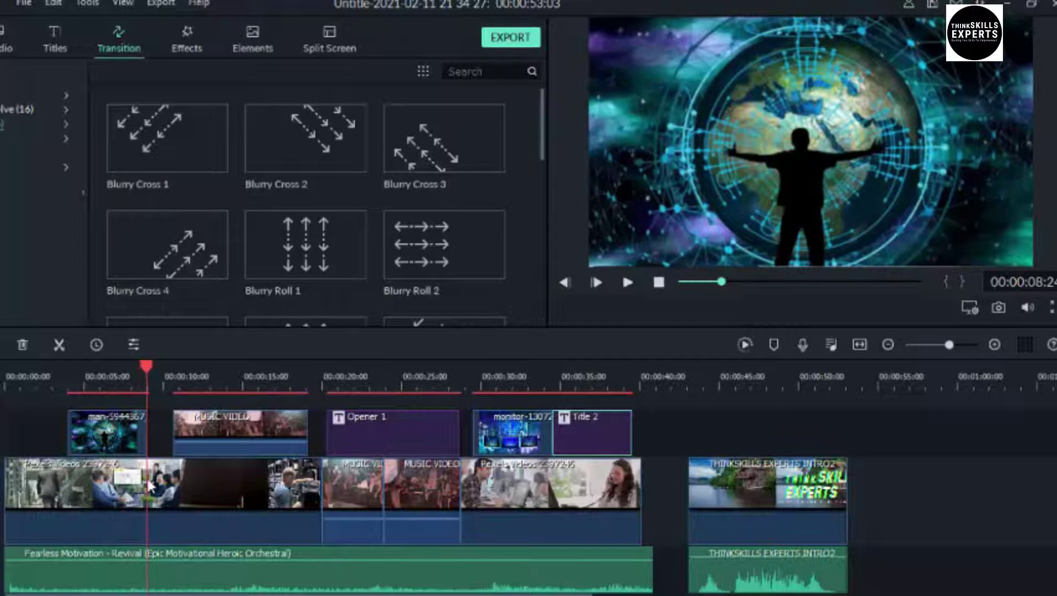
click(163, 485)
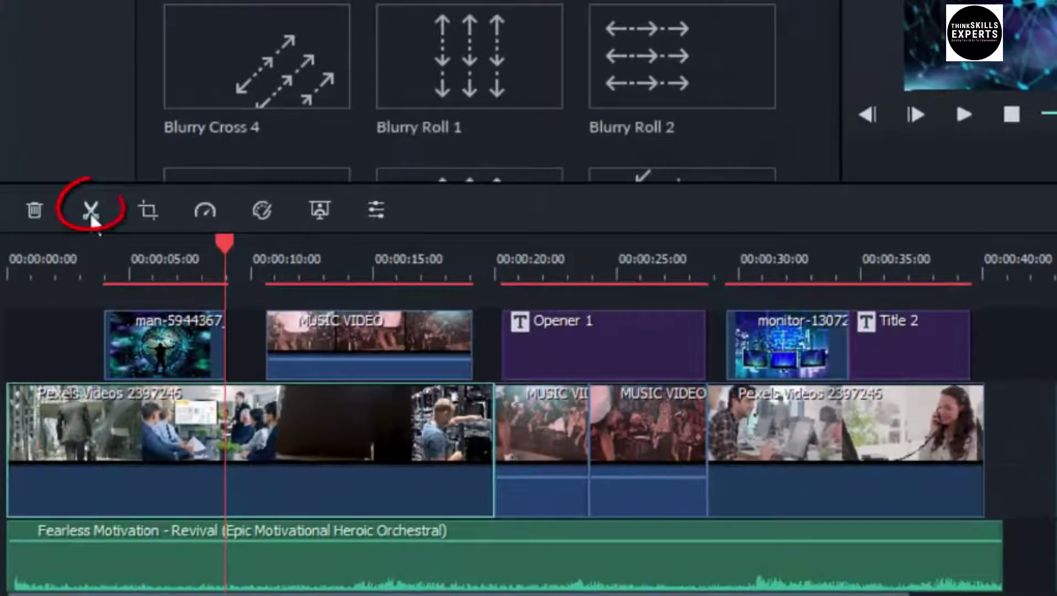
click(91, 212)
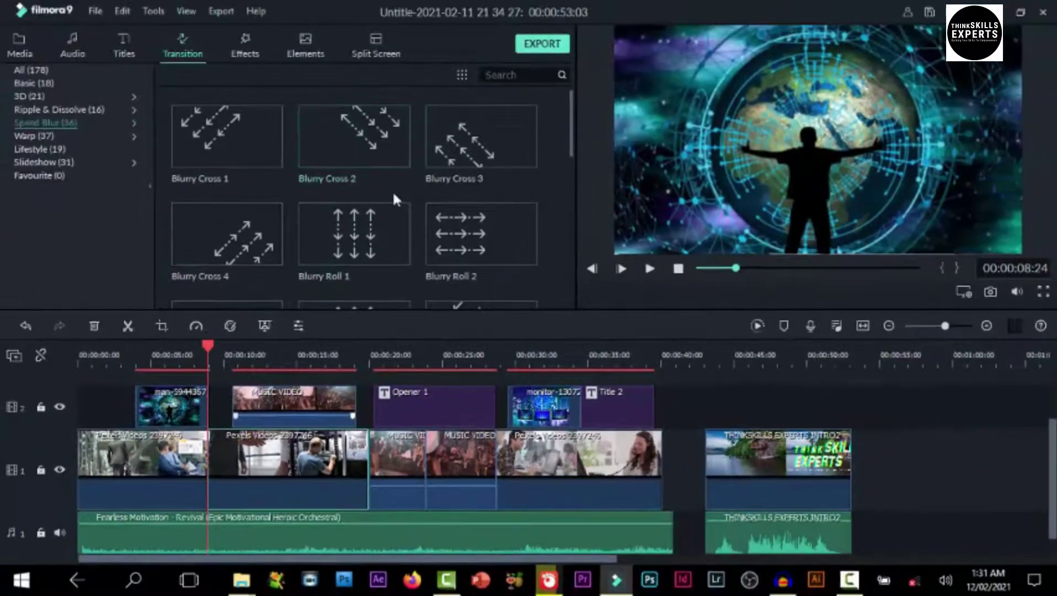
Browse the Speed Blur transitions and preview Blurry Cross 1
scroll(393, 190, down, 3)
scroll(394, 196, up, 3)
scroll(393, 196, down, 4)
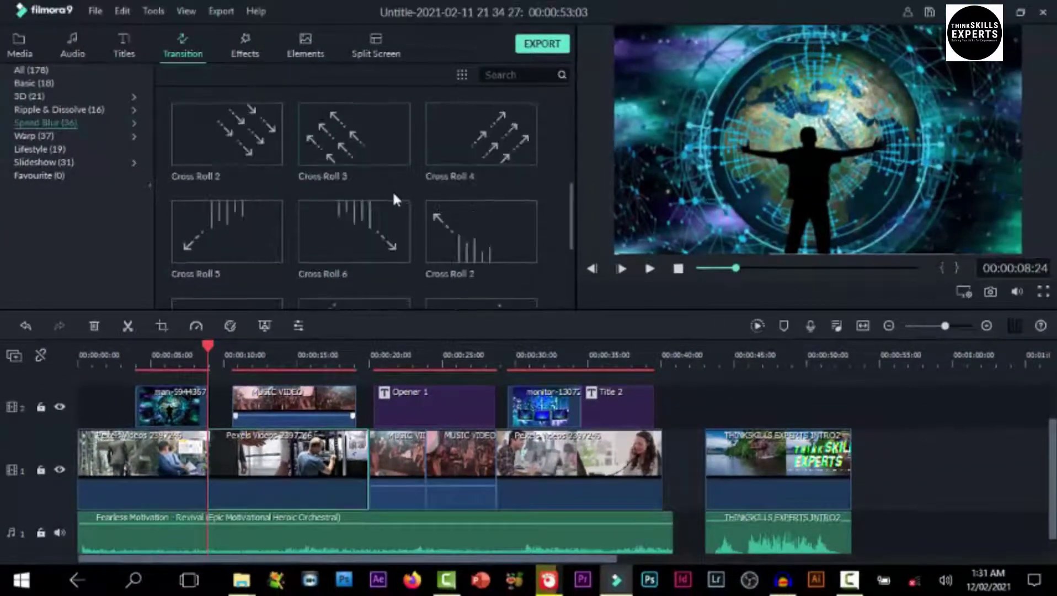
scroll(394, 196, down, 3)
scroll(392, 190, down, 8)
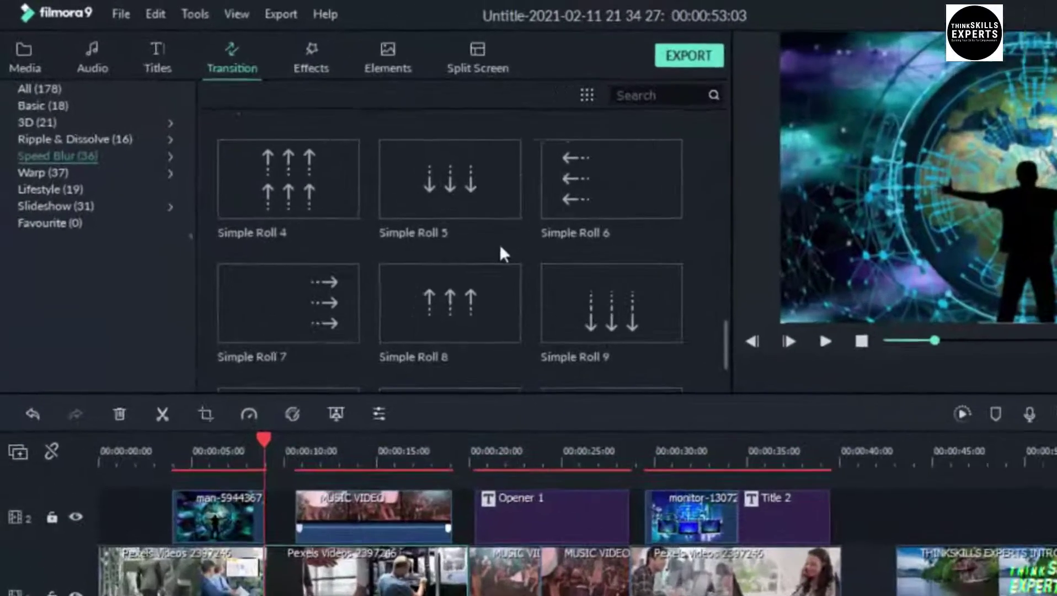
scroll(393, 189, up, 15)
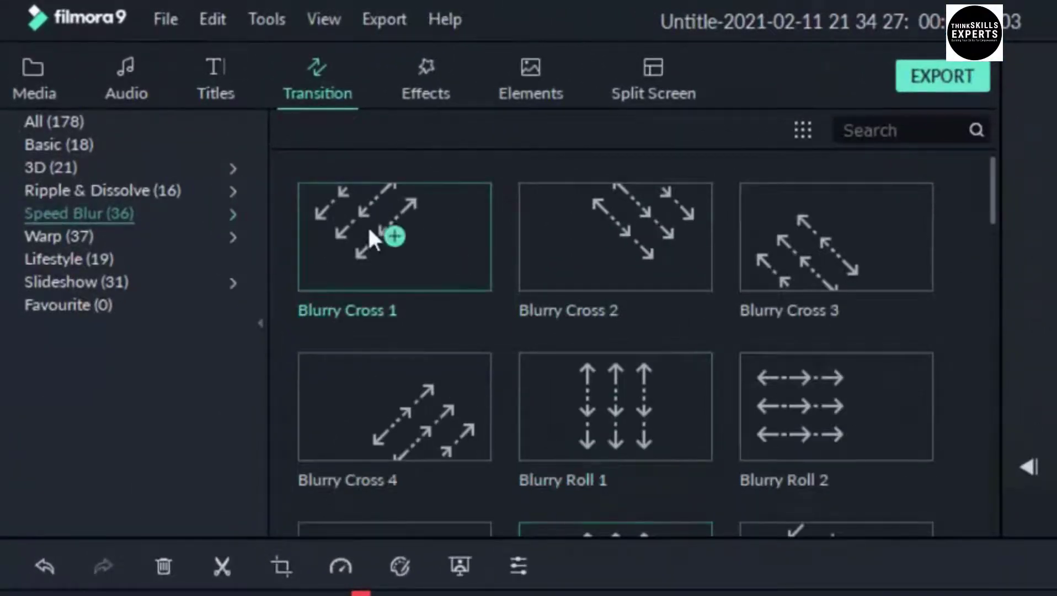
click(362, 227)
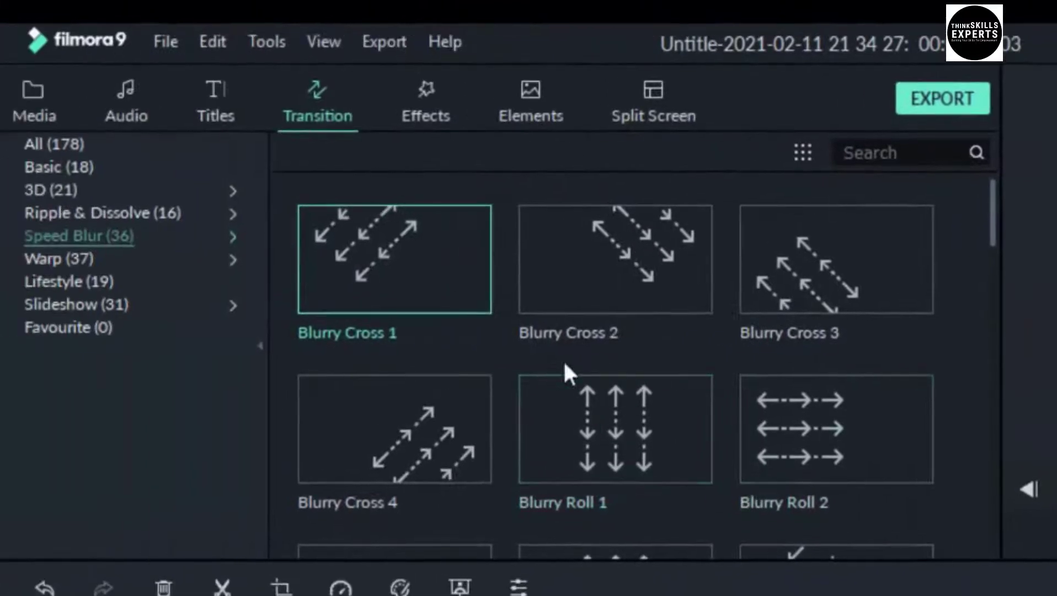
mouse_move(436, 234)
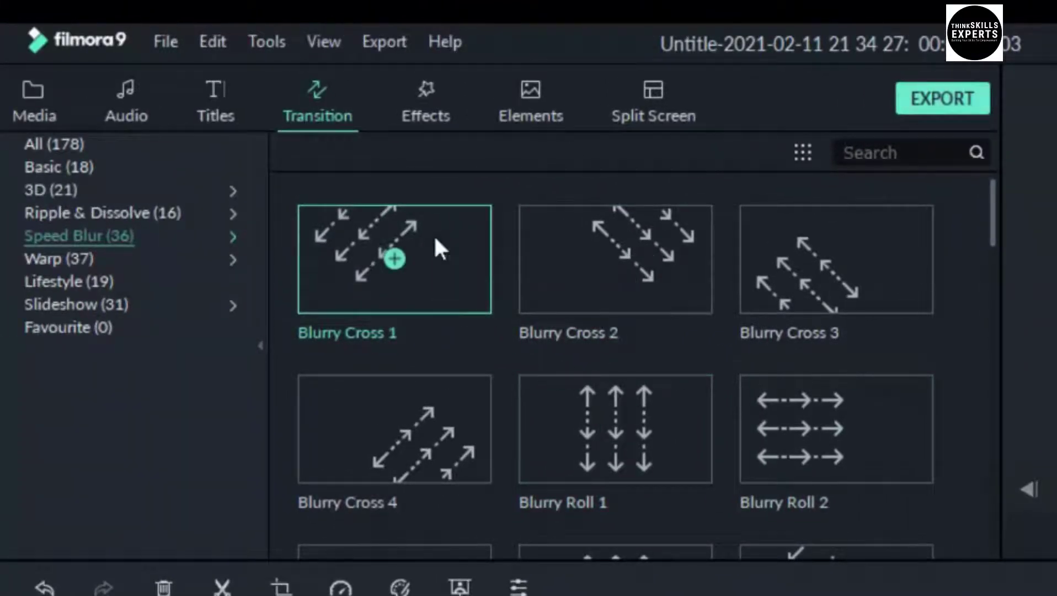
Place Blurry Cross 1 at the Pexels clip cut near 8 seconds and replay it
drag(433, 234, 374, 595)
drag(375, 231, 351, 401)
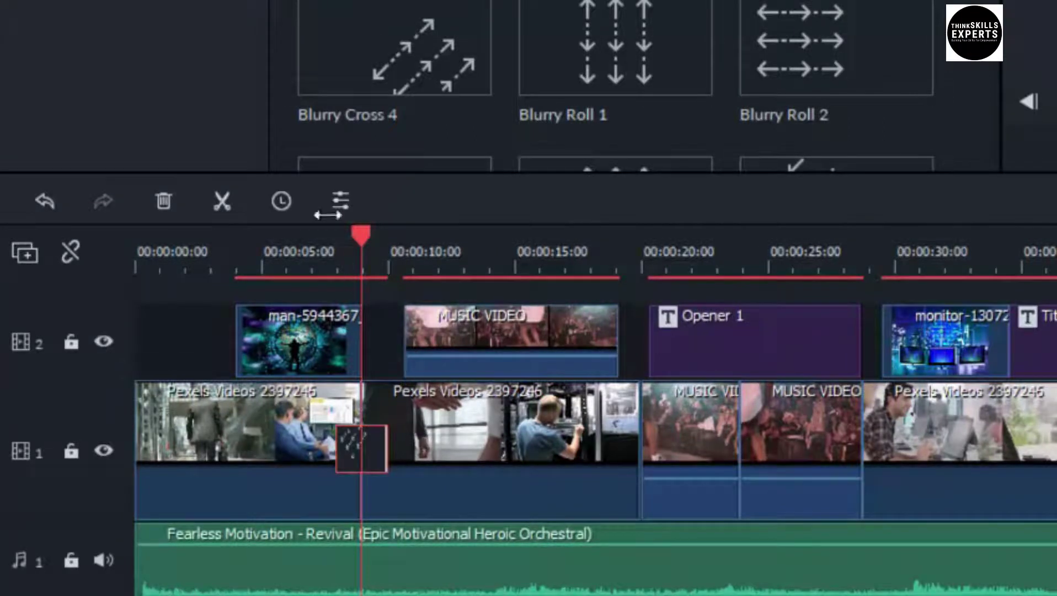
drag(362, 231, 279, 265)
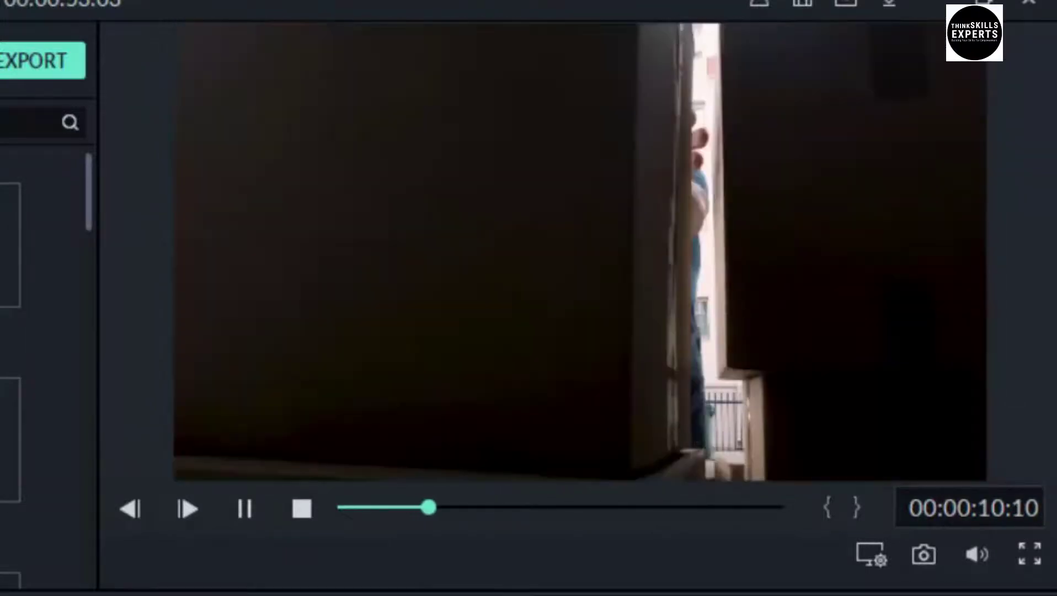
key(space)
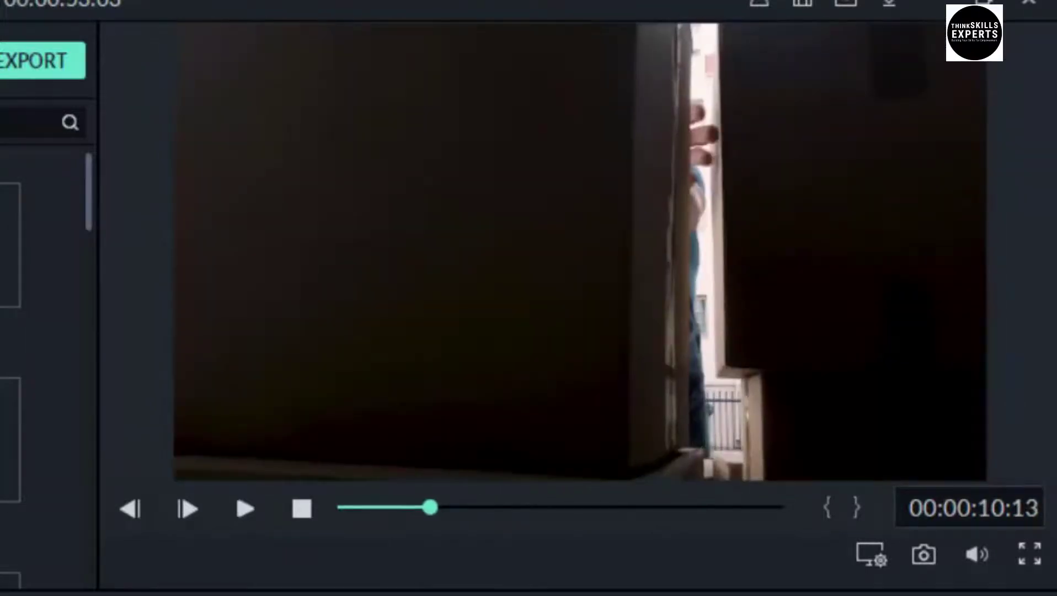
key(space)
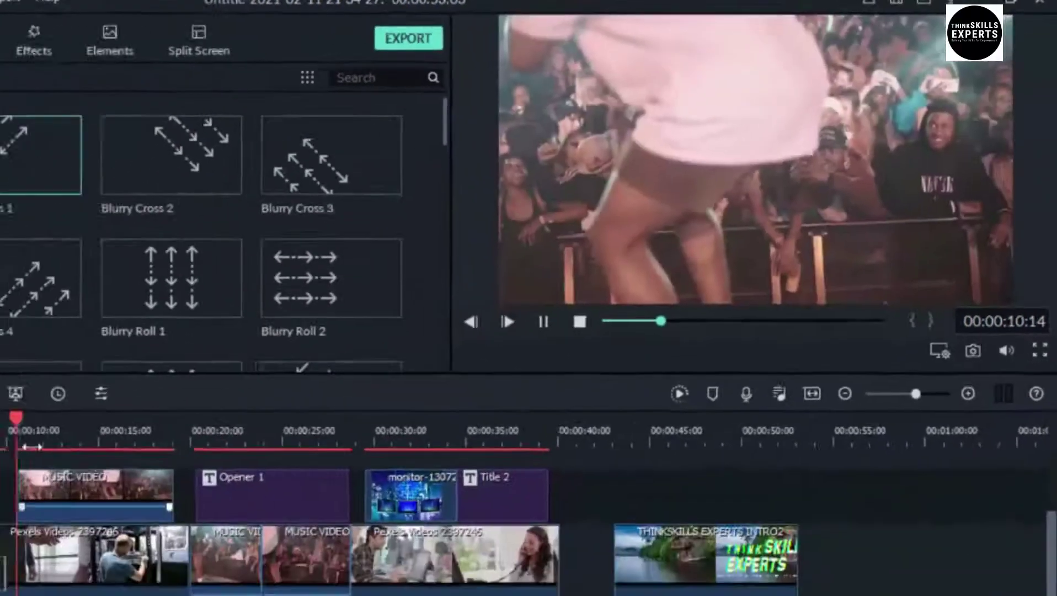
key(space)
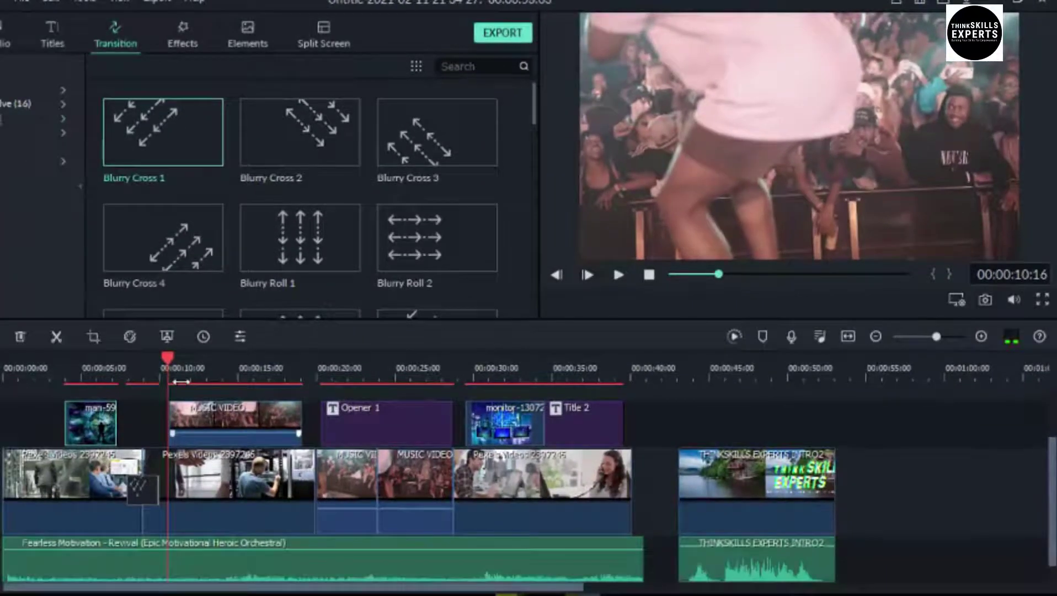
Preview Cross Roll 3 and place it between the two MUSIC VIDEO clips
mouse_move(342, 245)
scroll(532, 285, down, 4)
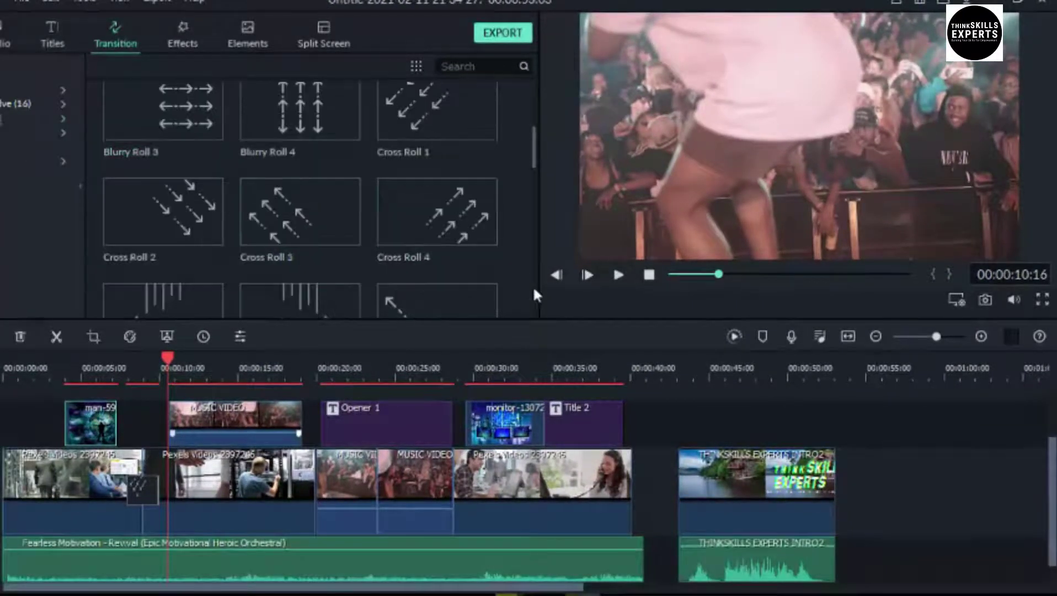
mouse_move(294, 218)
click(618, 270)
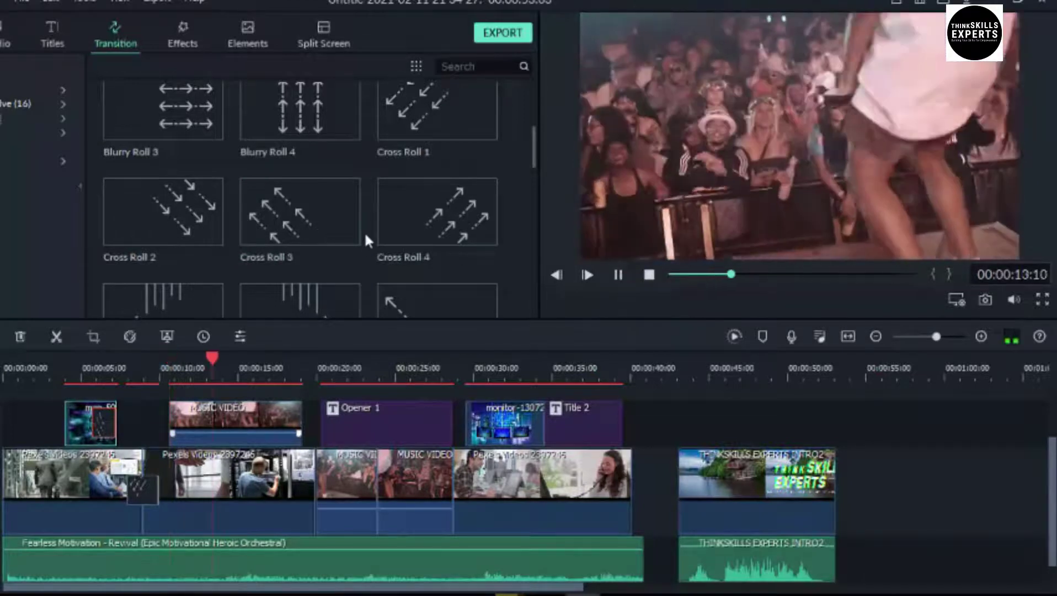
key(space)
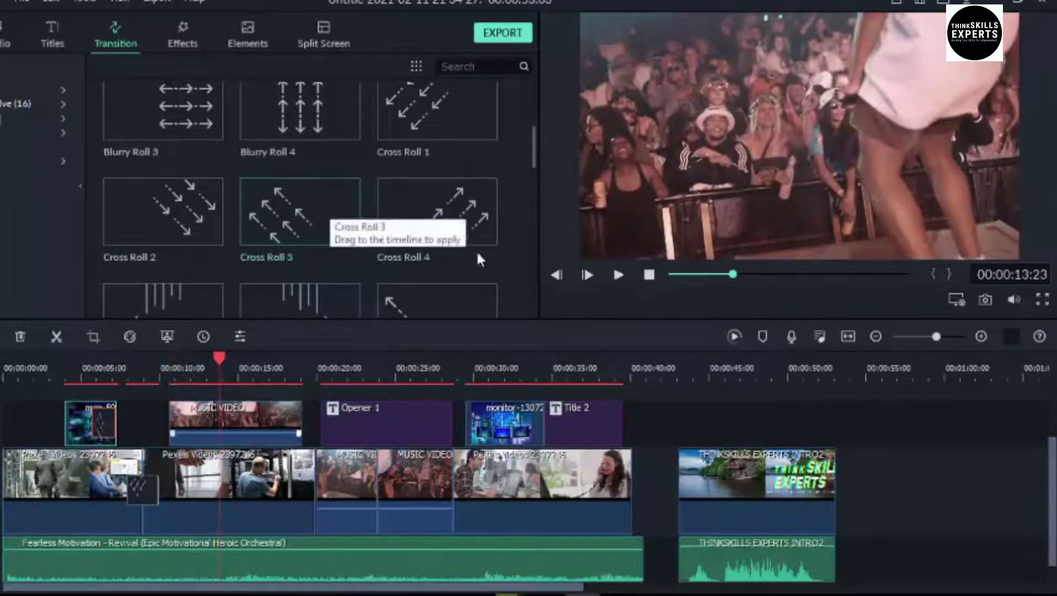
click(348, 222)
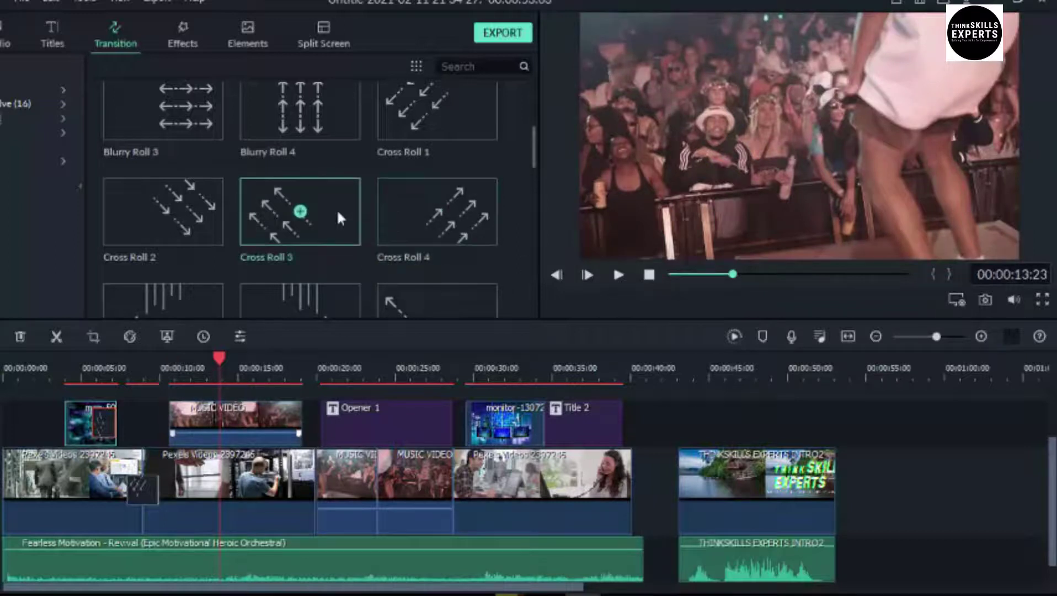
click(618, 276)
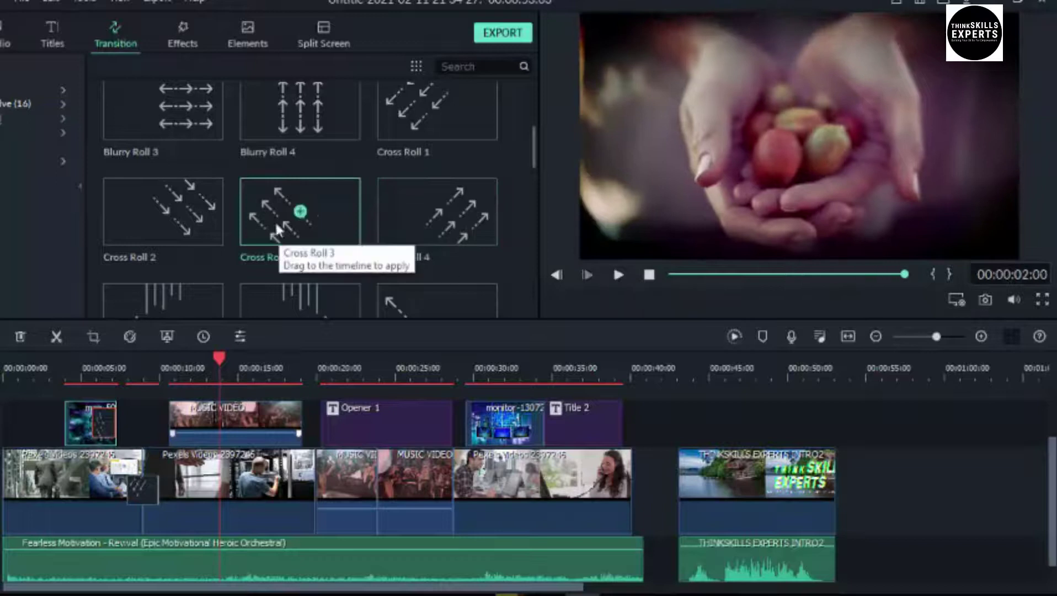
drag(323, 208, 371, 469)
Play from about 00:00:22 through the transition, stopping on the PRESENTATION title
click(348, 377)
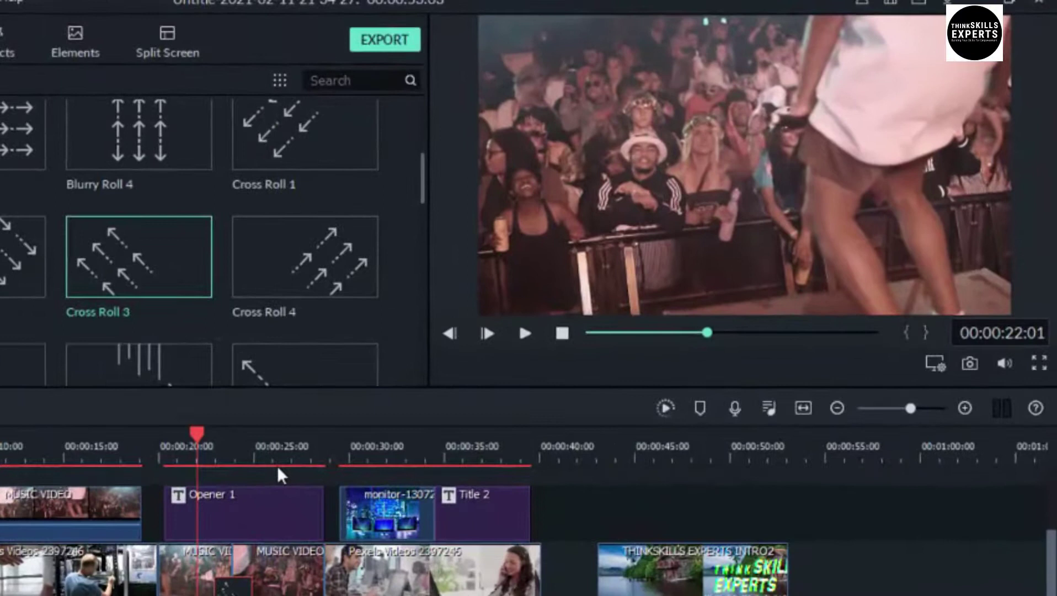
key(space)
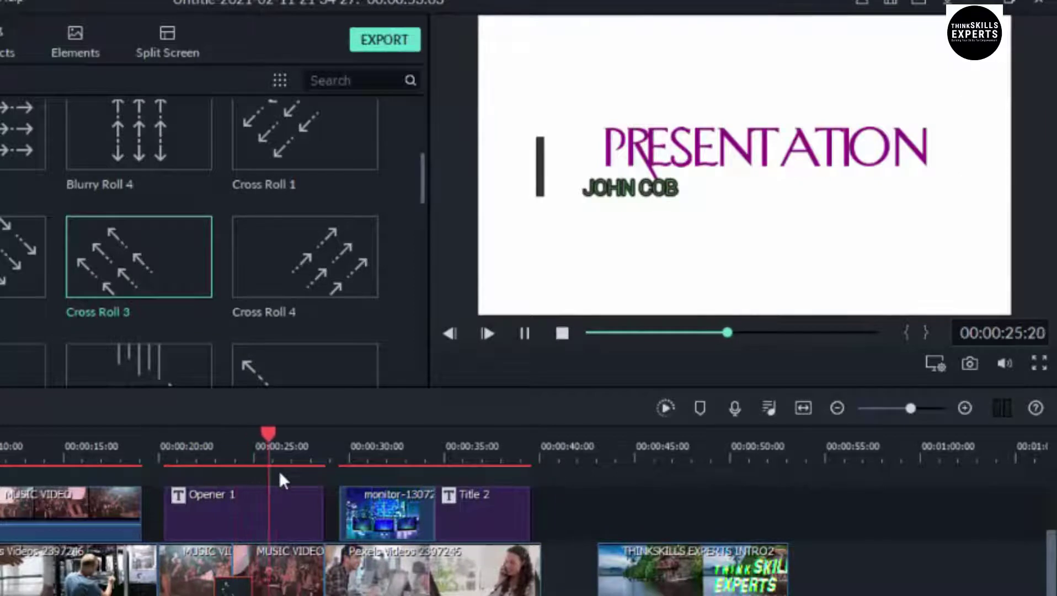
key(space)
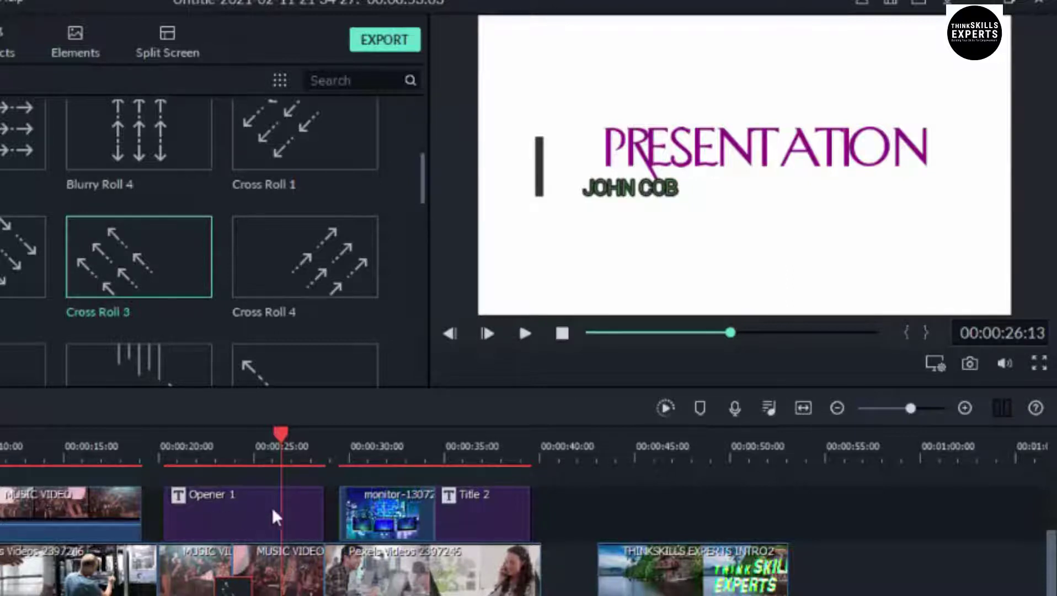
Shorten the Opener 1 title, replay from about 00:00:20, and render the timeline preview
click(254, 510)
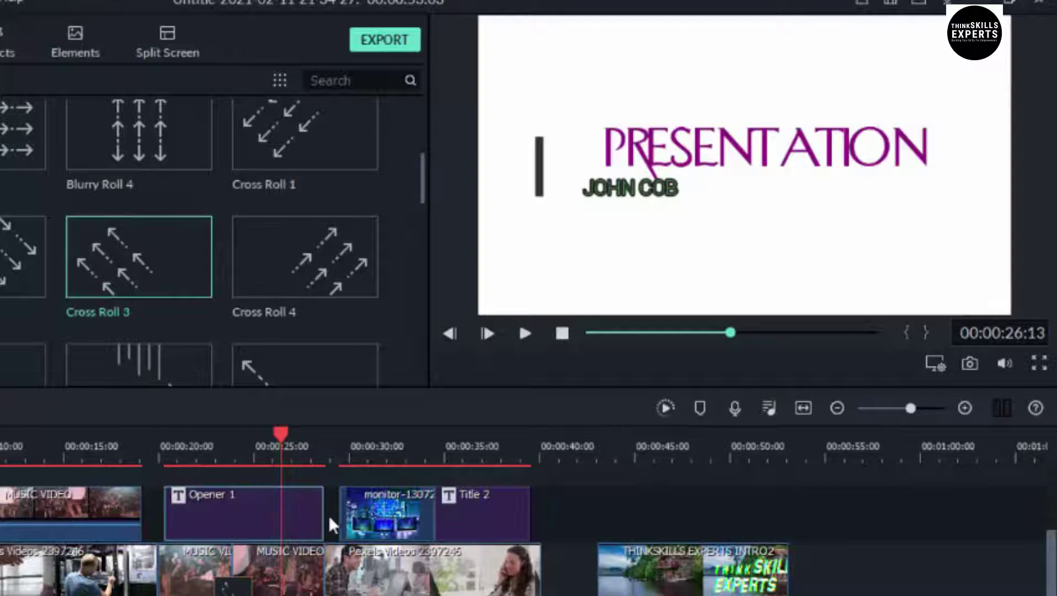
drag(323, 514, 211, 531)
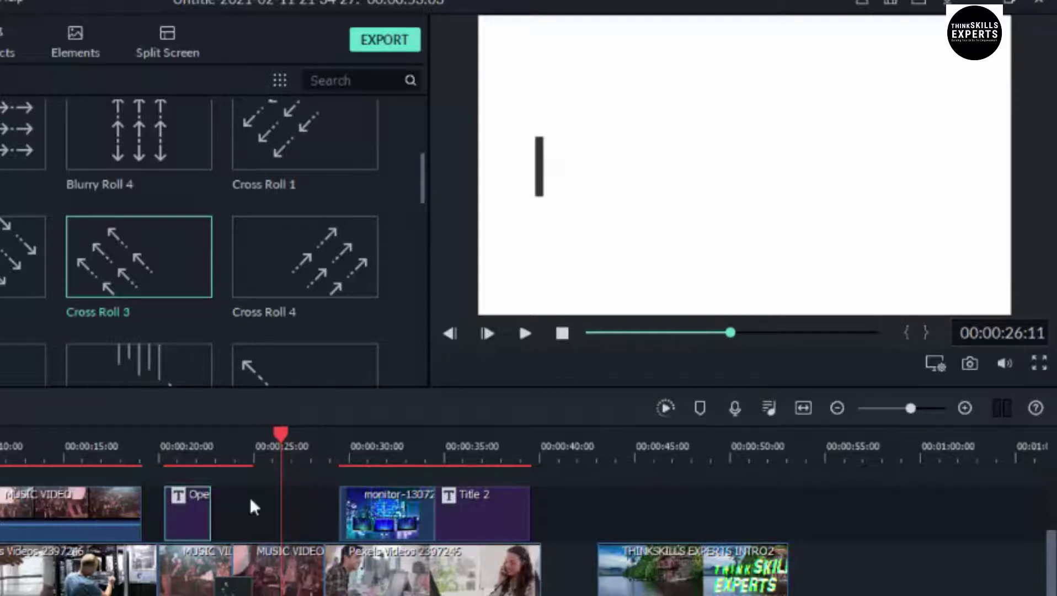
click(279, 430)
drag(279, 428, 177, 440)
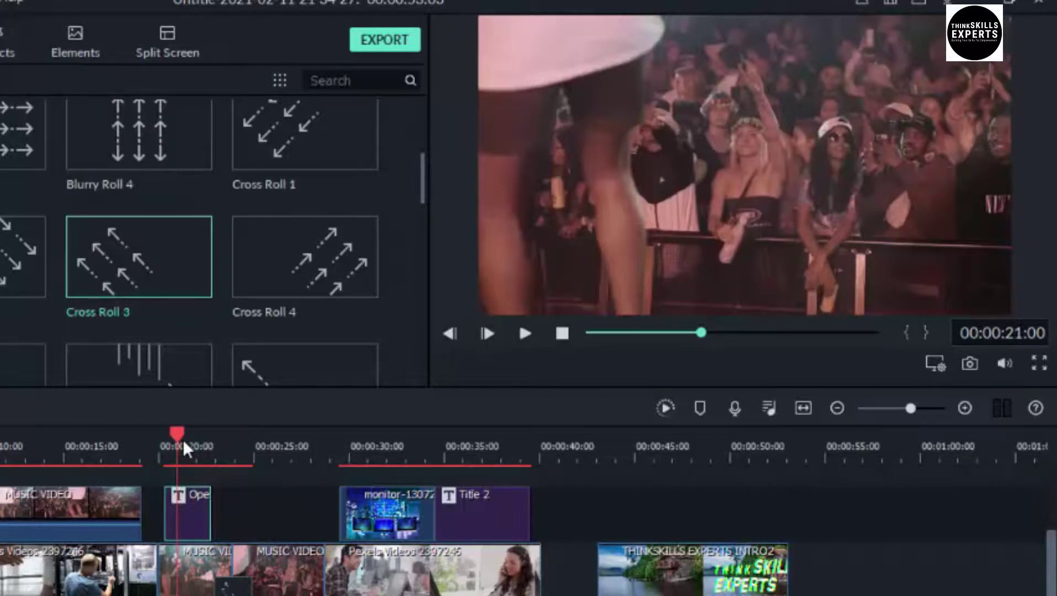
key(space)
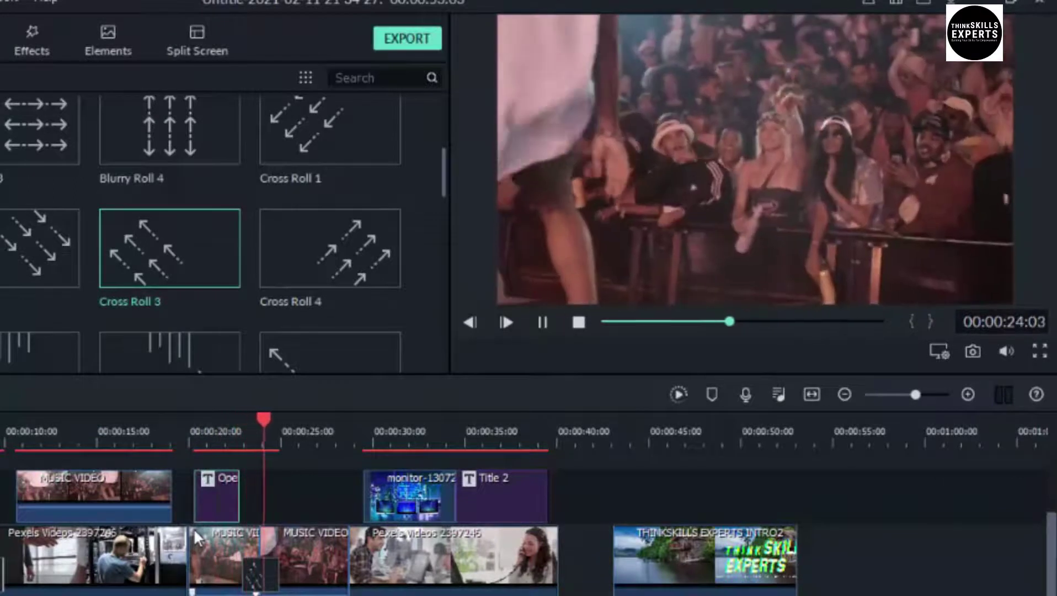
key(space)
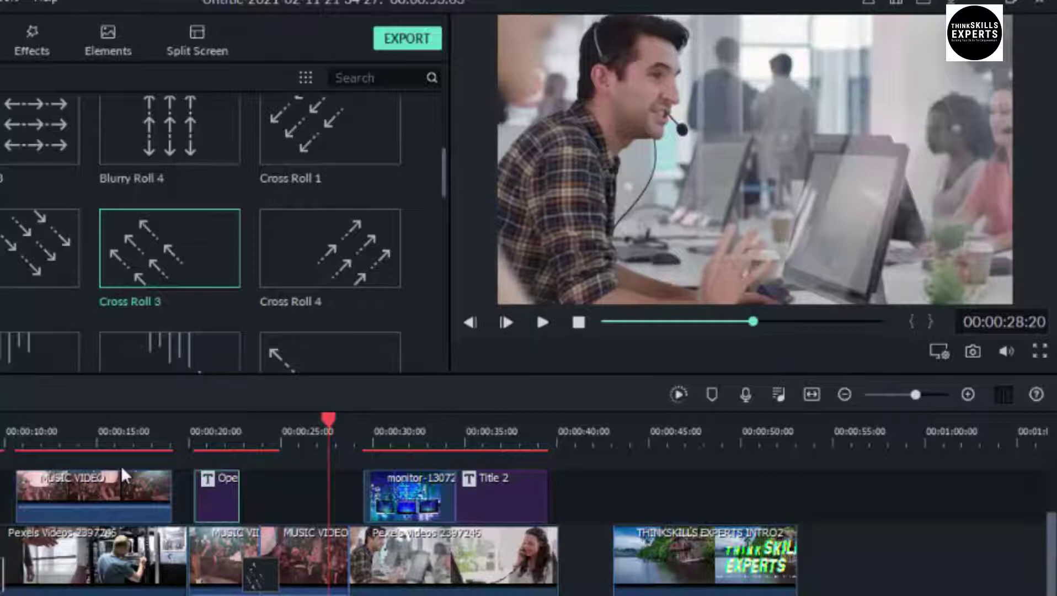
click(677, 394)
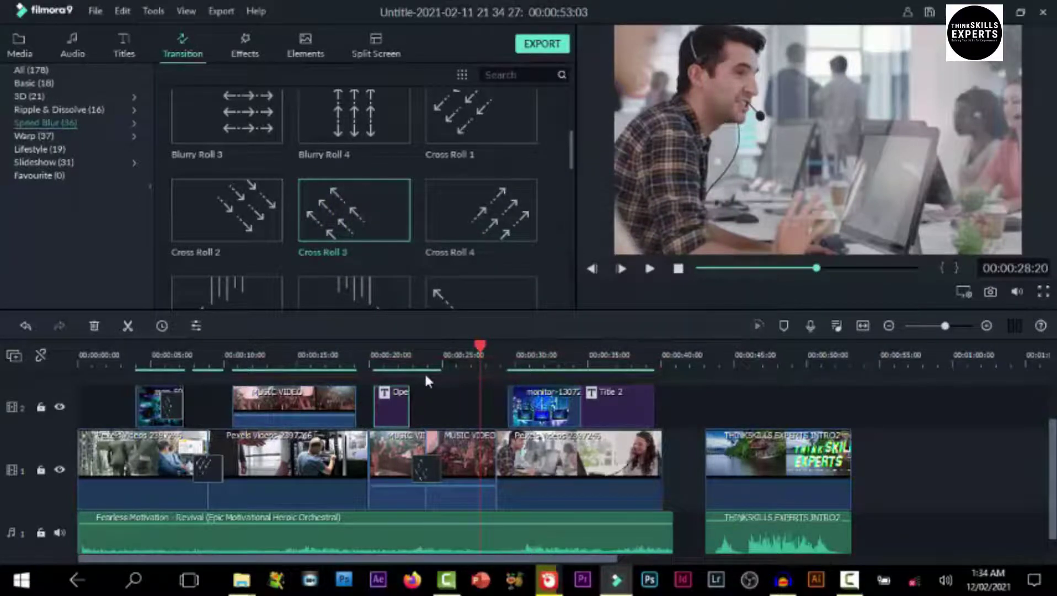
Move the INTRO2 video and audio left to close the gap before it
key(space)
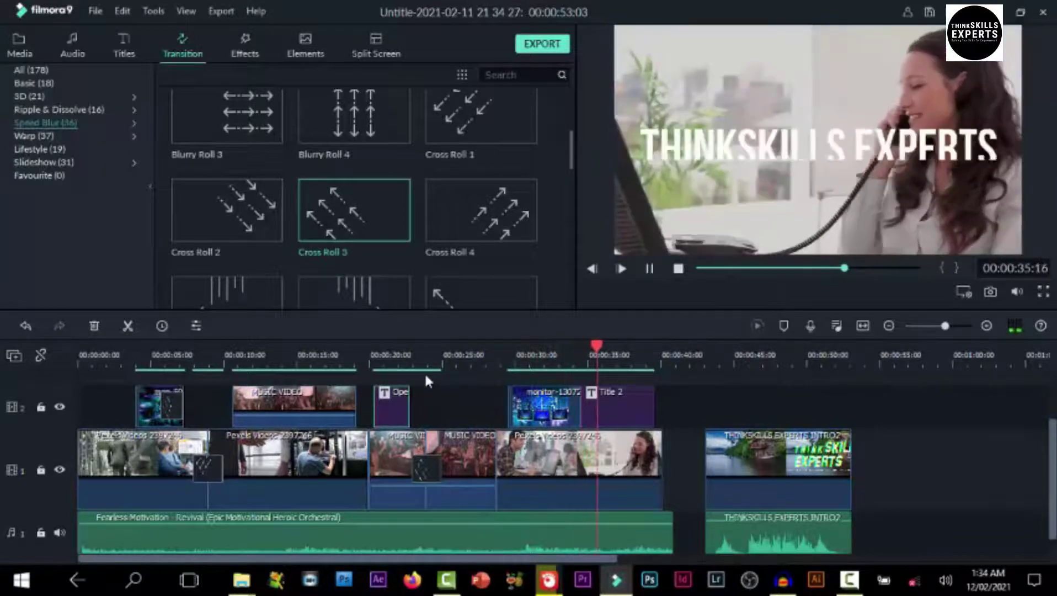
key(space)
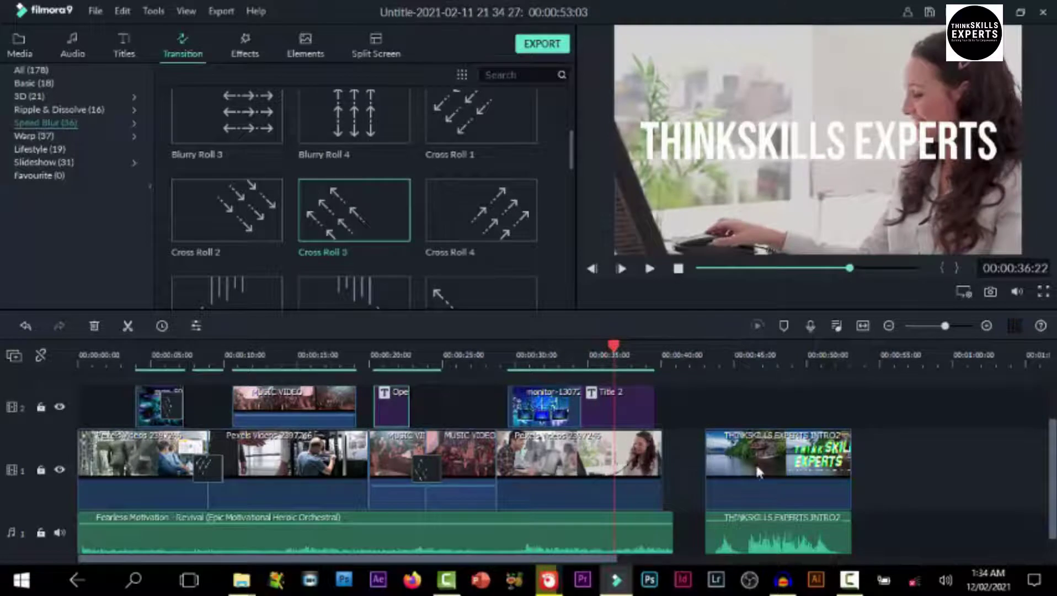
drag(776, 490, 733, 495)
drag(777, 533, 726, 528)
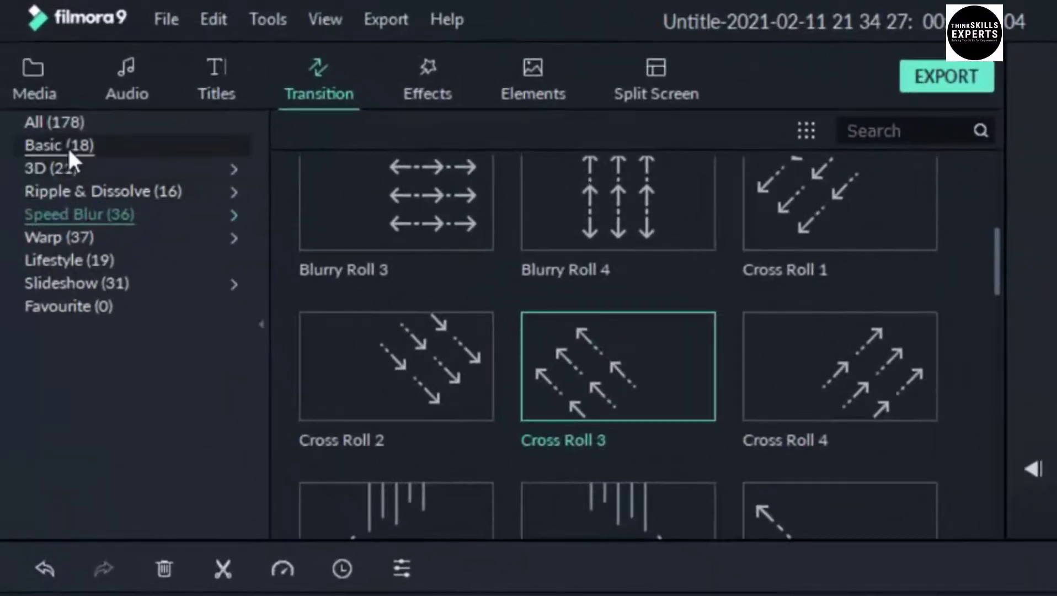
Add the Basic Col Split transition between the last Pexels clip and INTRO2
click(69, 148)
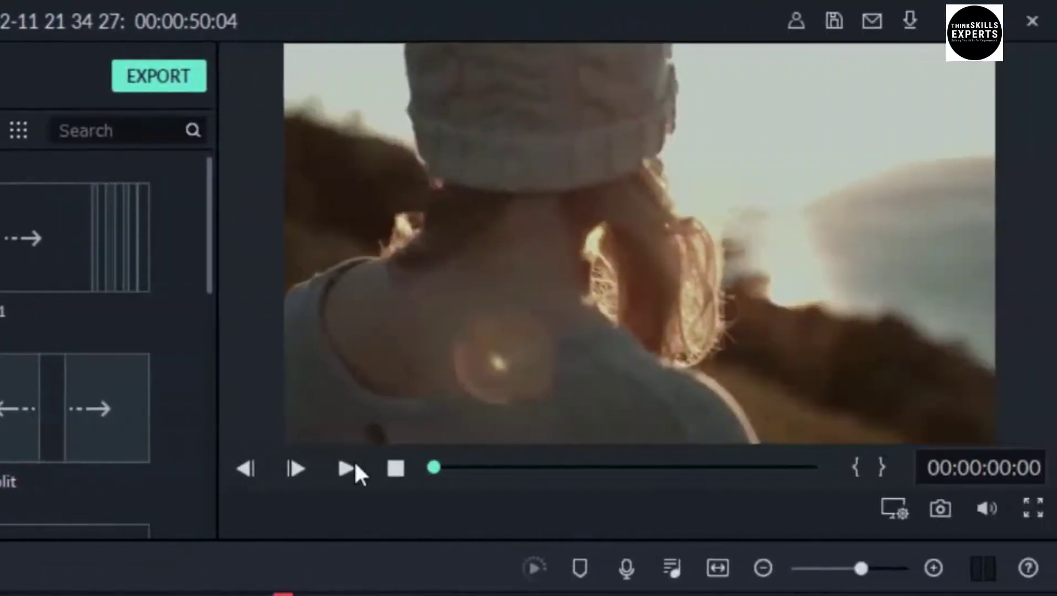
click(352, 469)
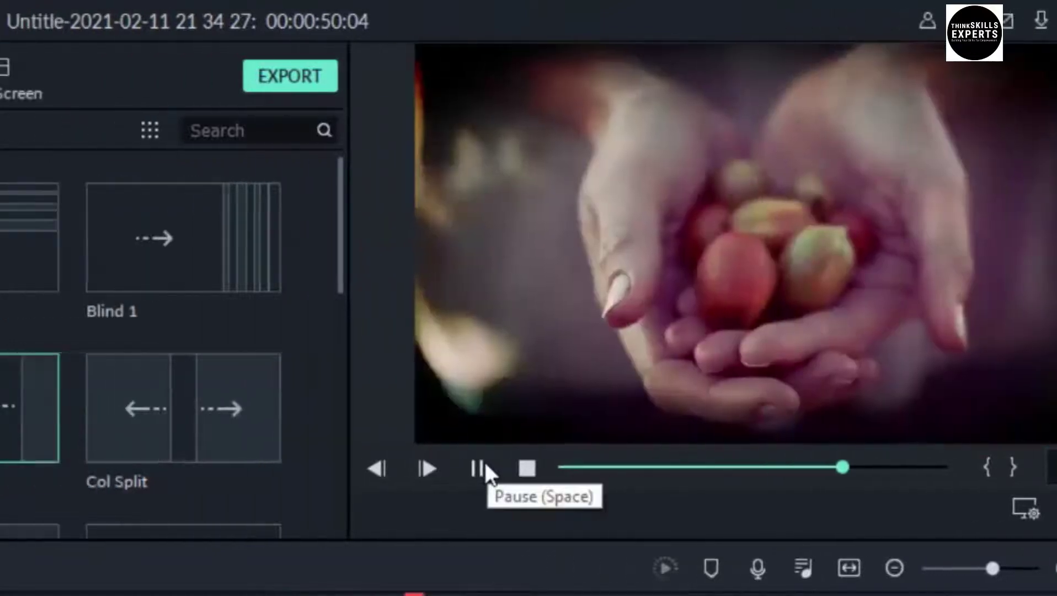
click(485, 466)
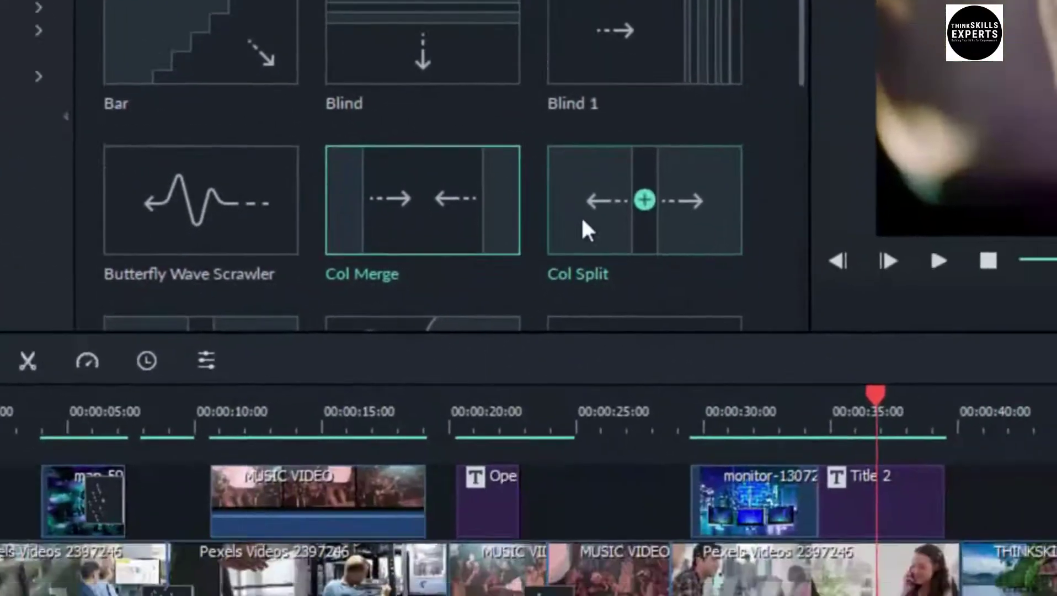
click(789, 436)
drag(424, 49, 783, 415)
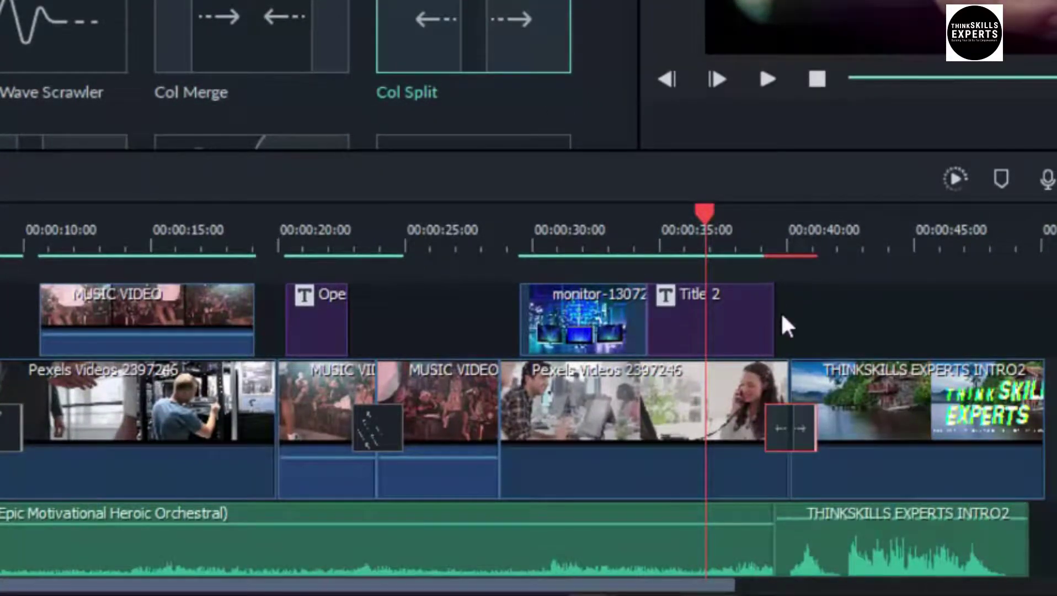
Trim the end of Title 2 and play back its ending
click(753, 321)
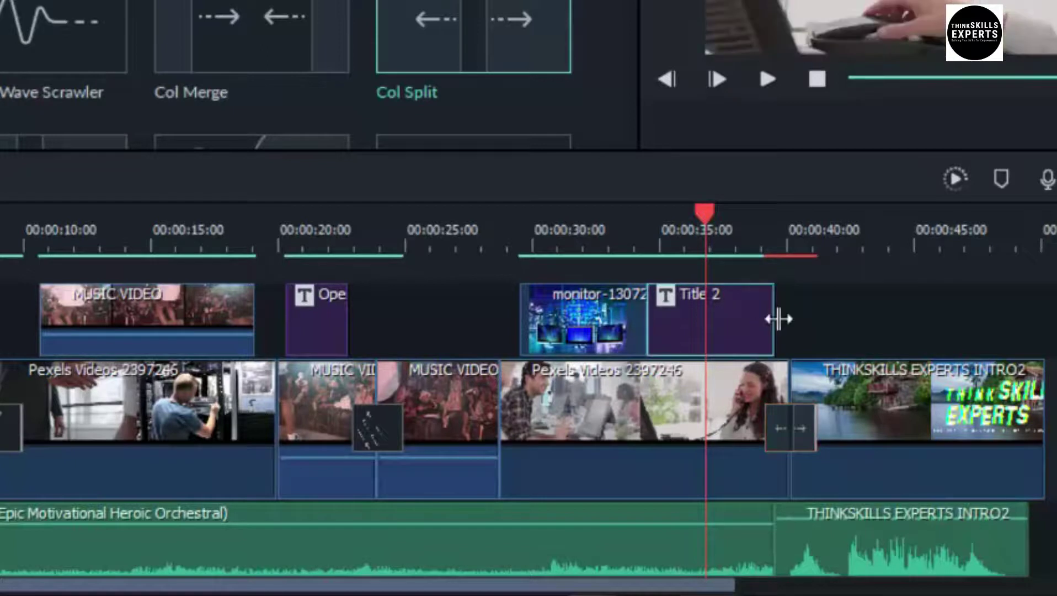
drag(771, 318, 736, 320)
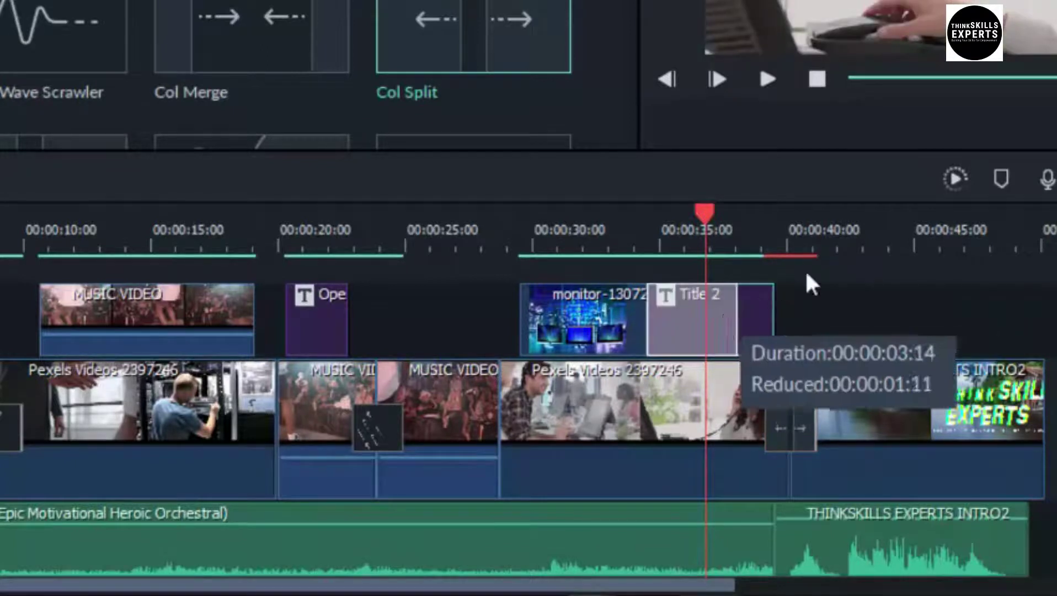
click(777, 249)
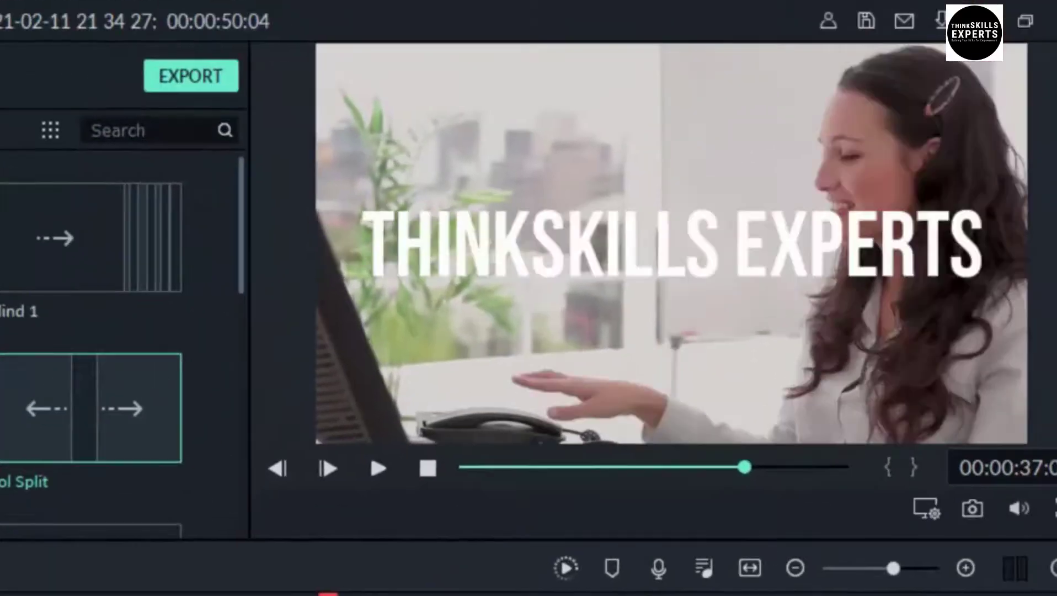
key(space)
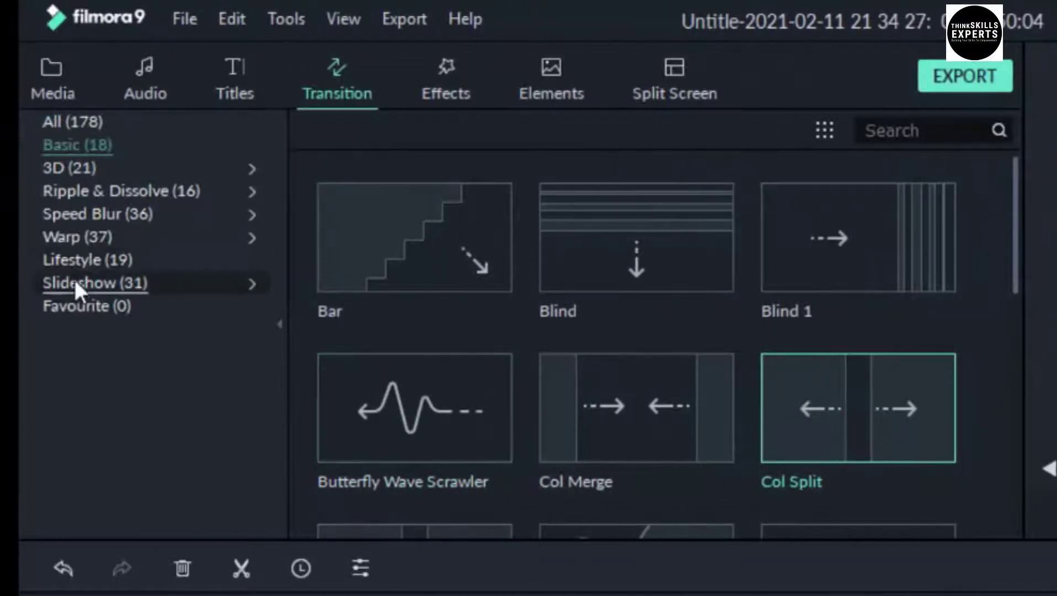
Add Slideshow's Diamond Zoom Out at the 00:00:19 cut and move the short title to about 00:00:25
click(76, 281)
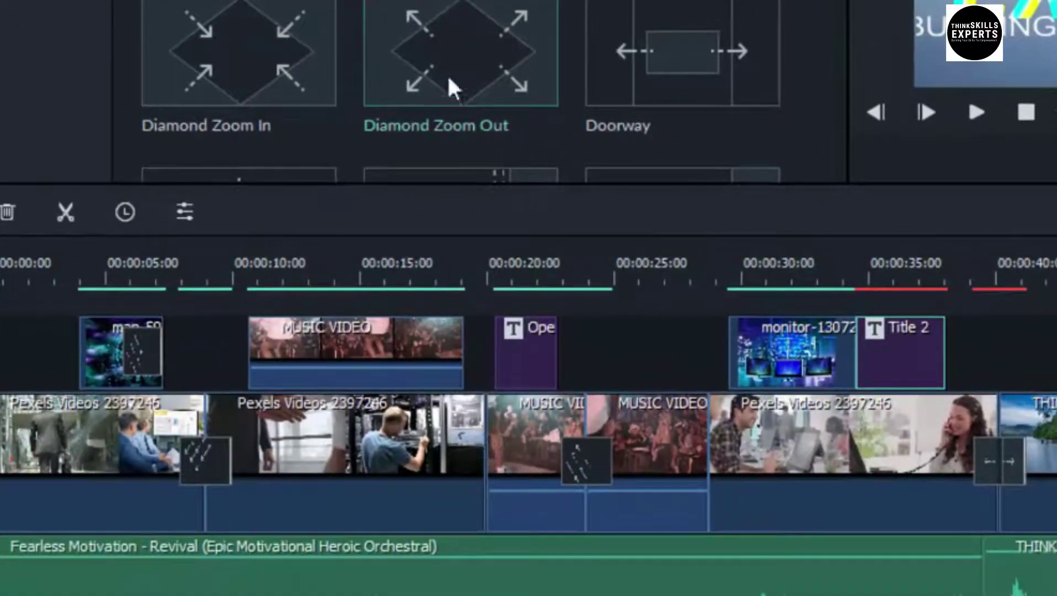
drag(475, 42, 474, 432)
drag(512, 342, 646, 374)
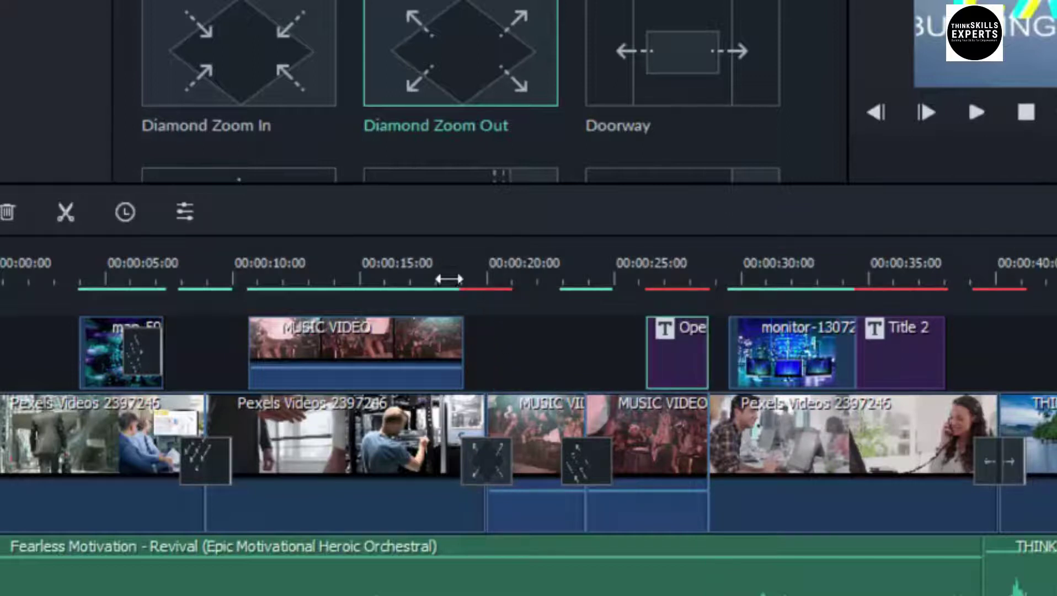
Select the MUSIC VIDEO overlay clip and play the timeline from 00:00:18
click(457, 344)
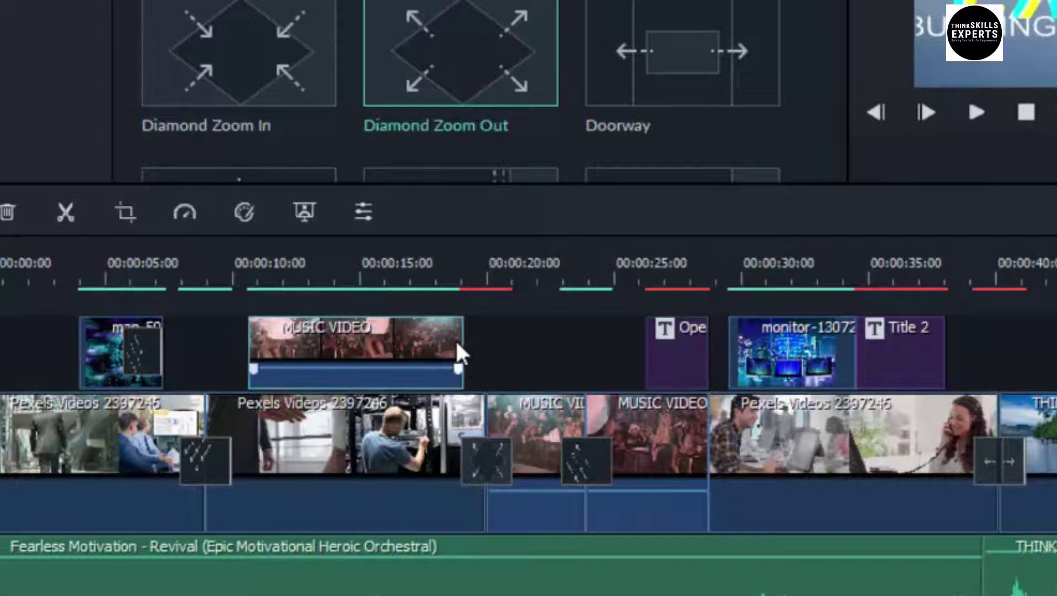
click(430, 346)
click(459, 251)
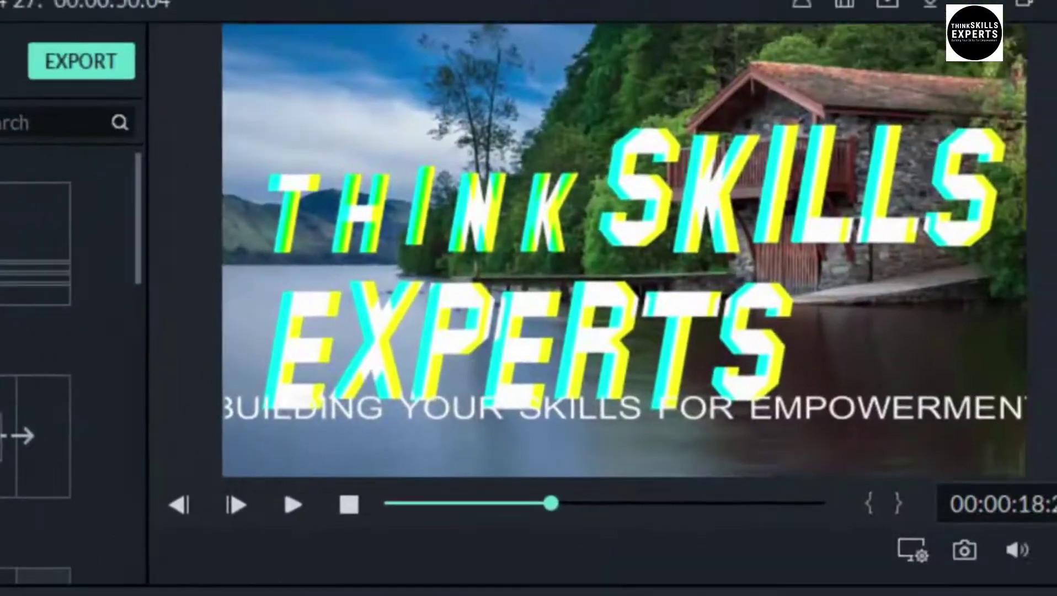
key(space)
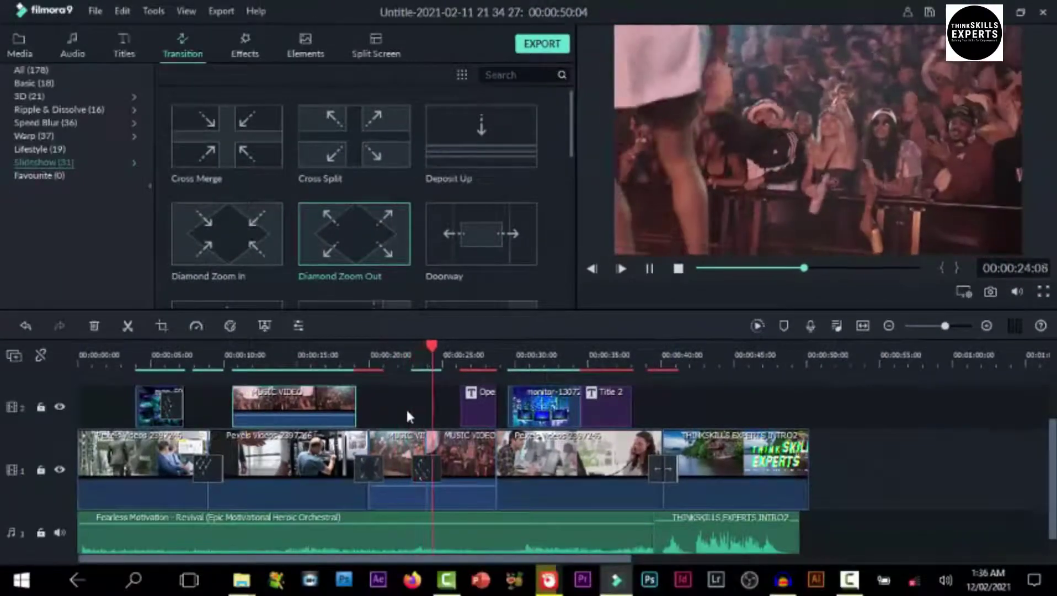
Pause the preview playback at about 00:00:24
key(space)
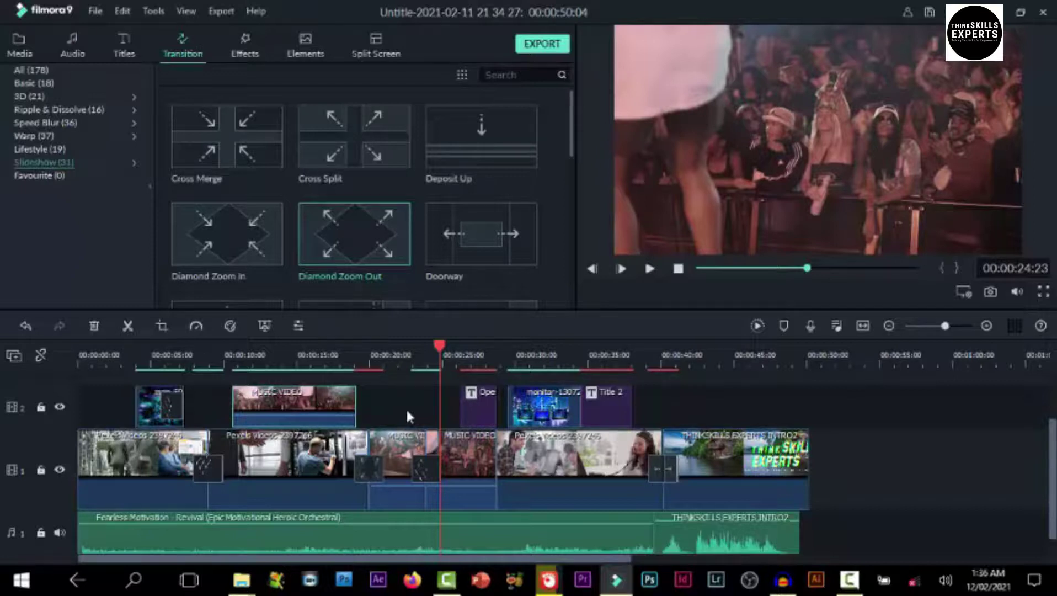
In the transition's settings near 00:00:23, try Prefix and Postfix, keep Overlap, and enter 1 second
double_click(430, 472)
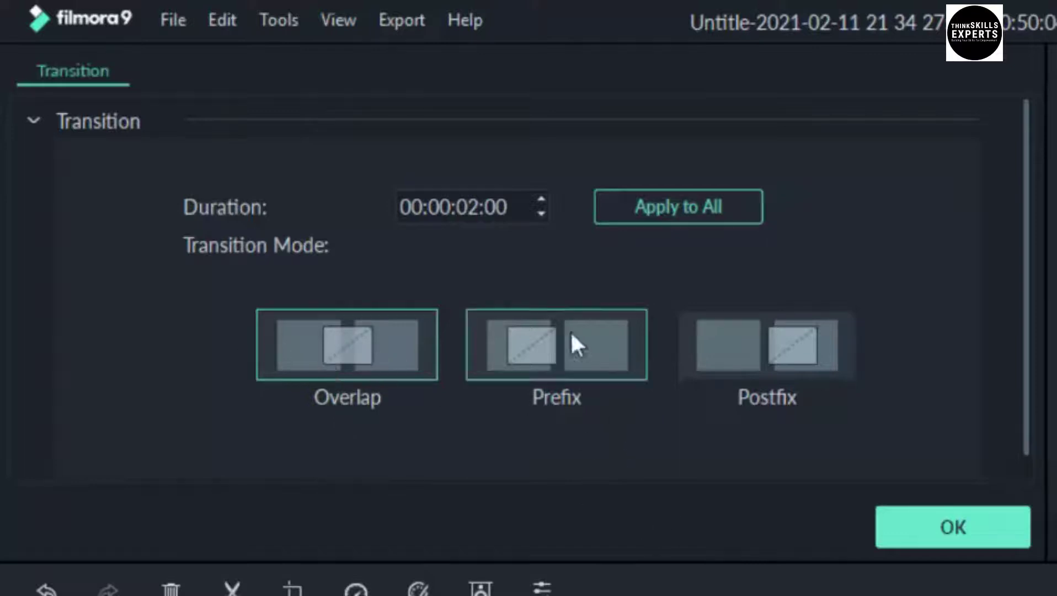
click(555, 351)
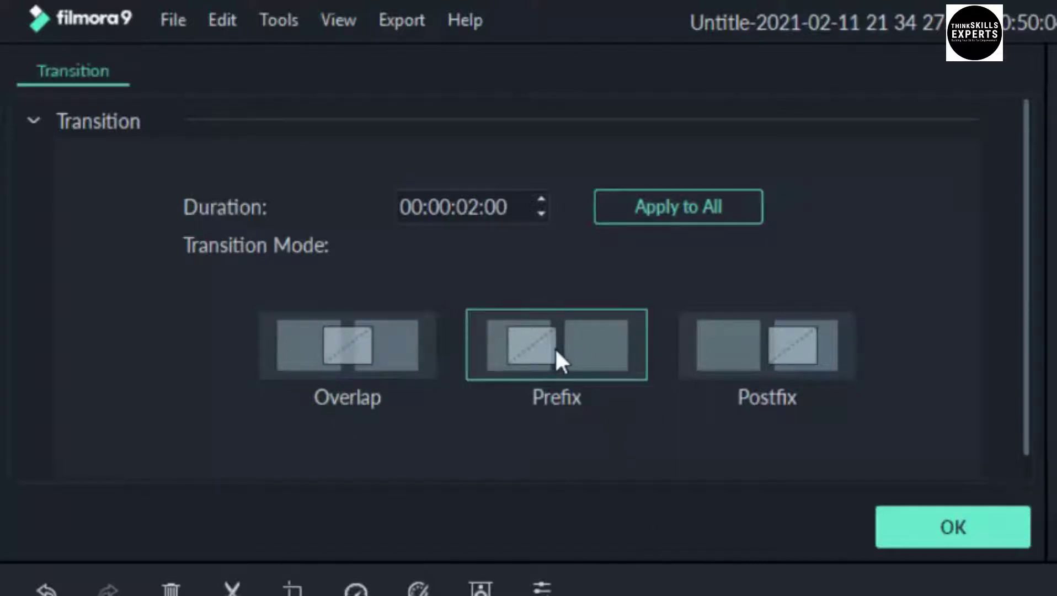
click(717, 356)
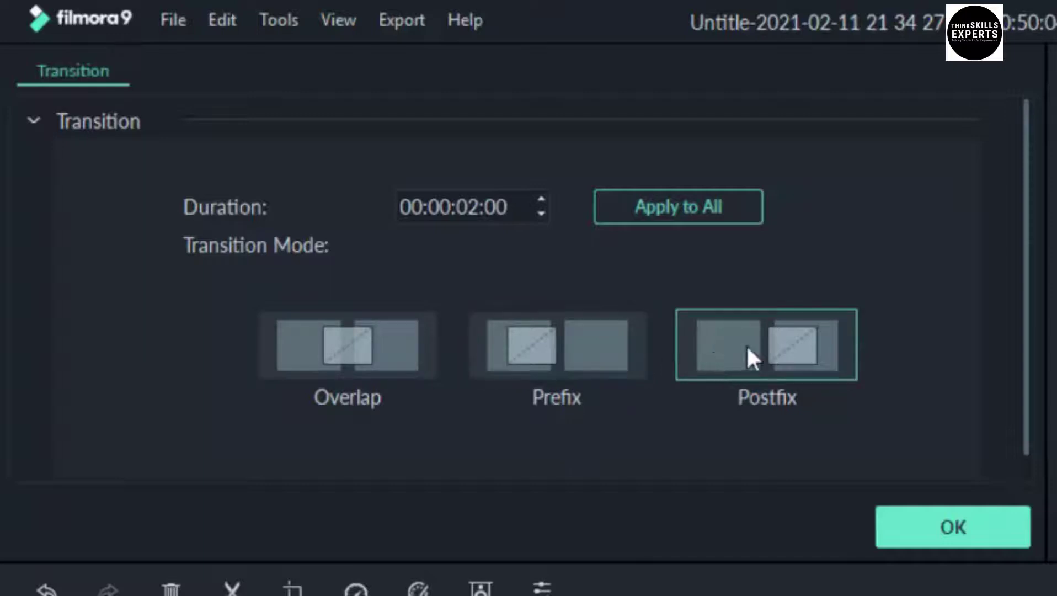
click(342, 348)
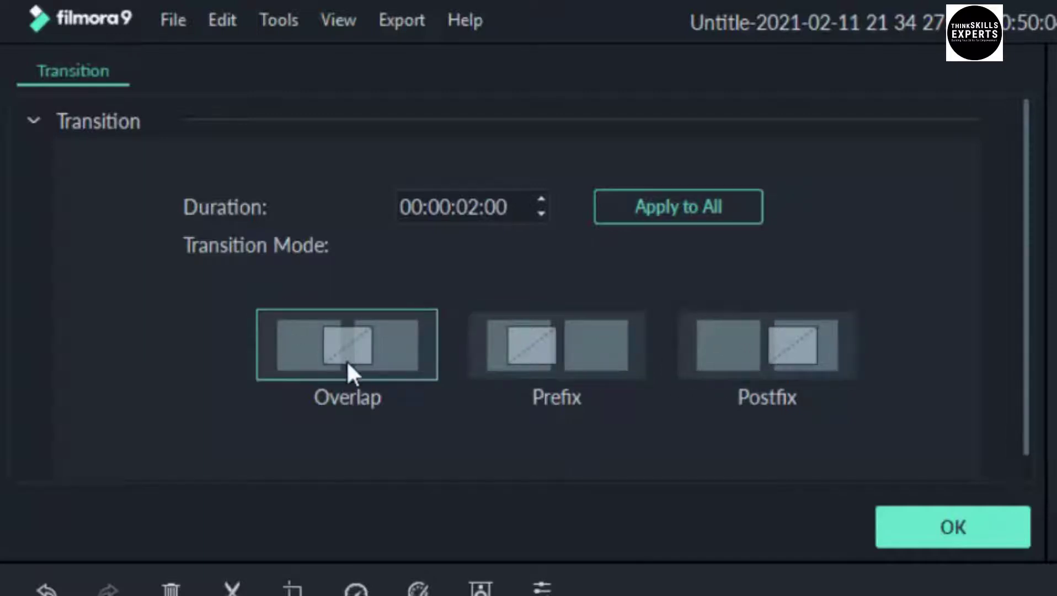
click(473, 212)
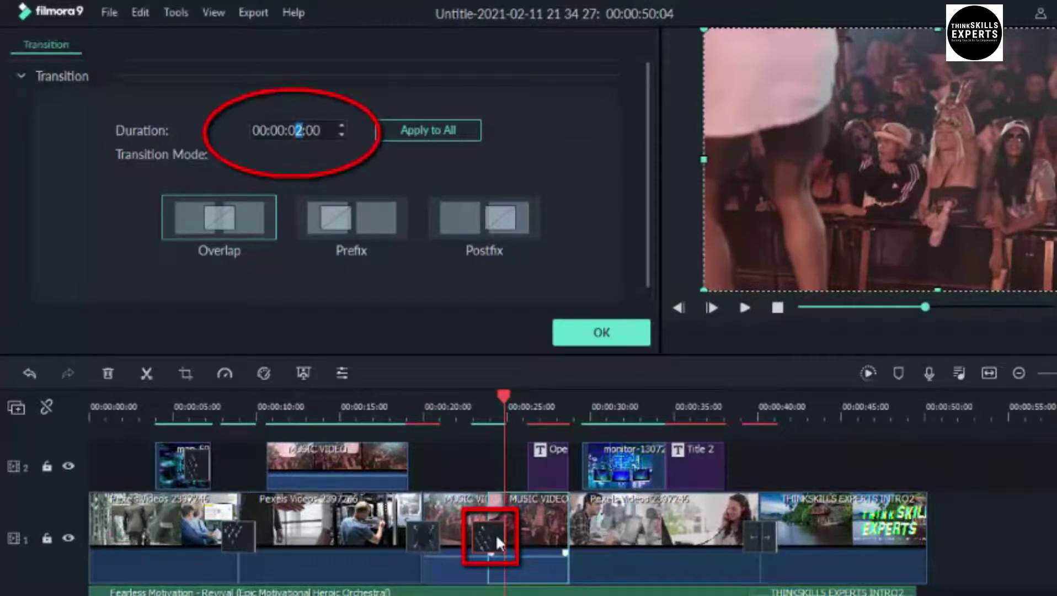
text(1)
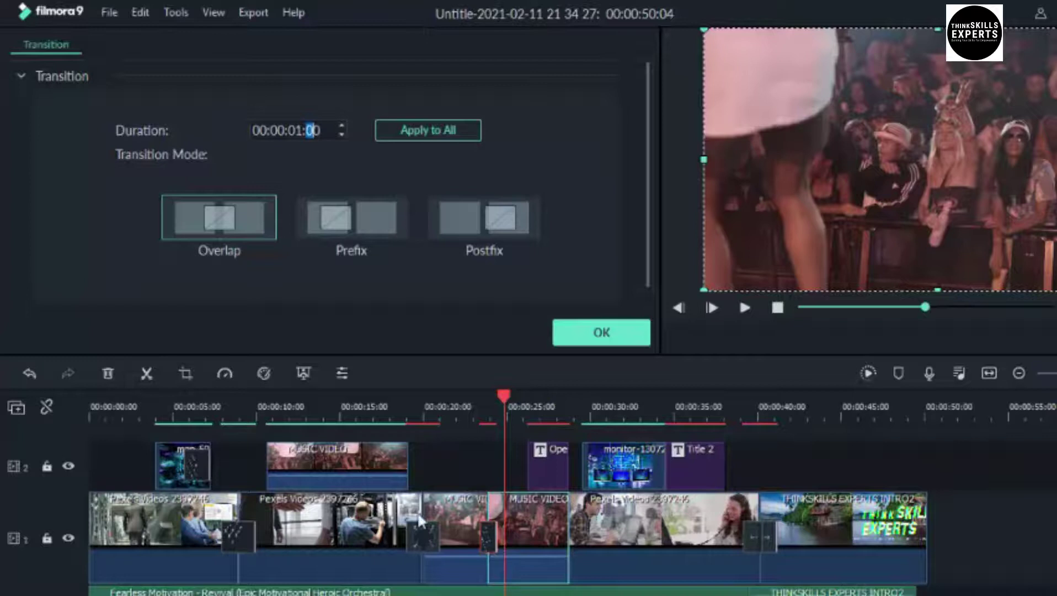
Shorten the earlier track-1 transition to 22 frames, lengthen this one to 1 second, and confirm
click(420, 536)
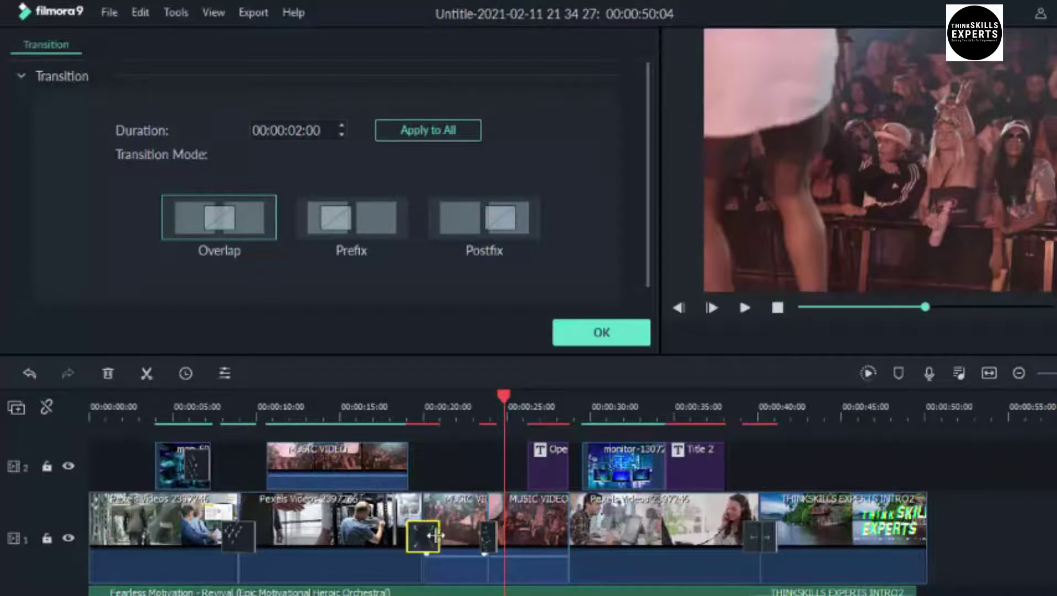
drag(431, 536, 424, 530)
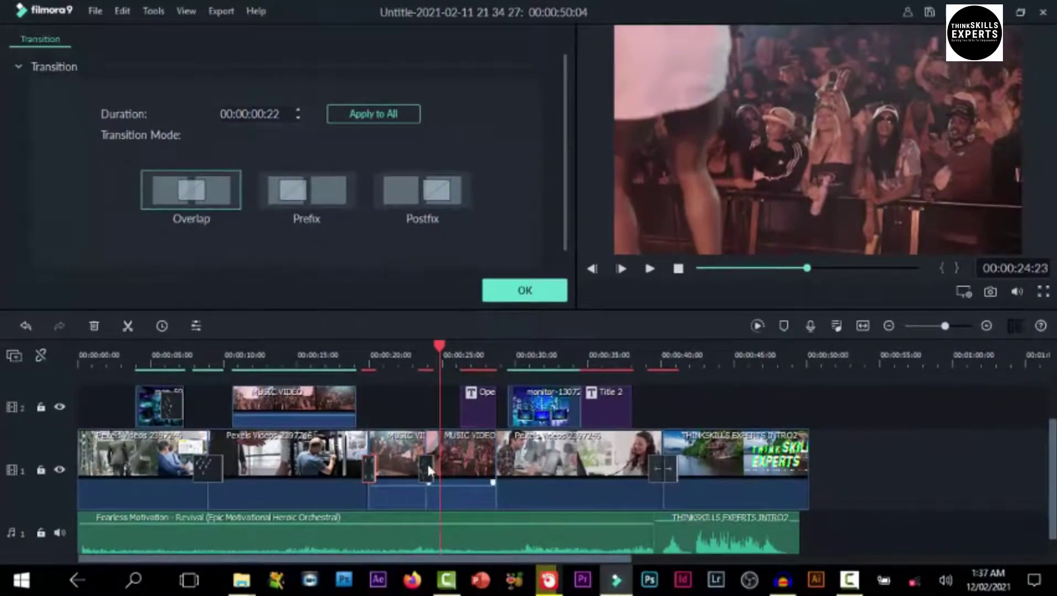
drag(429, 470, 476, 475)
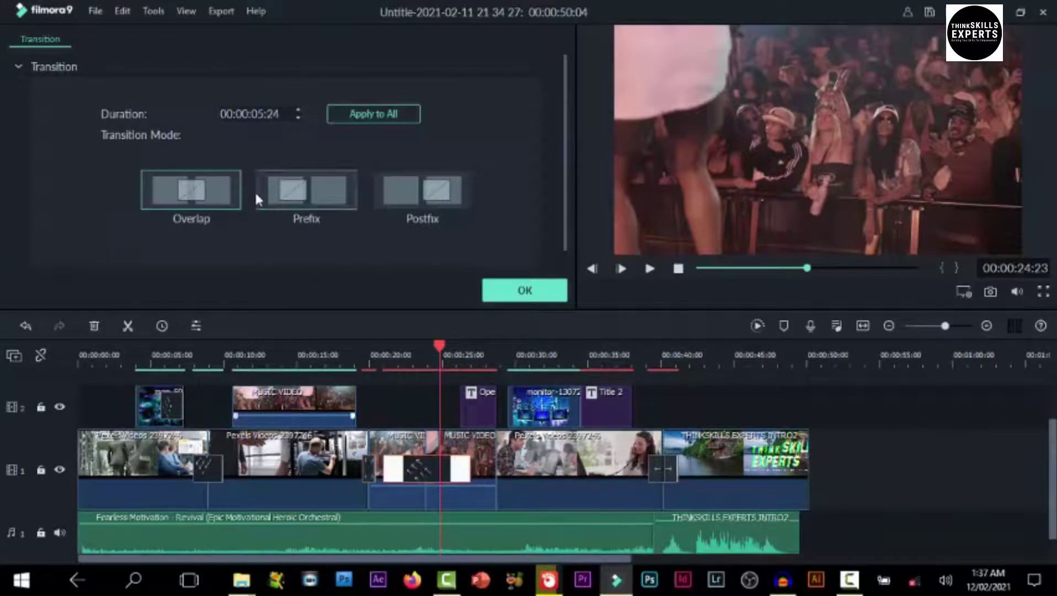
click(524, 291)
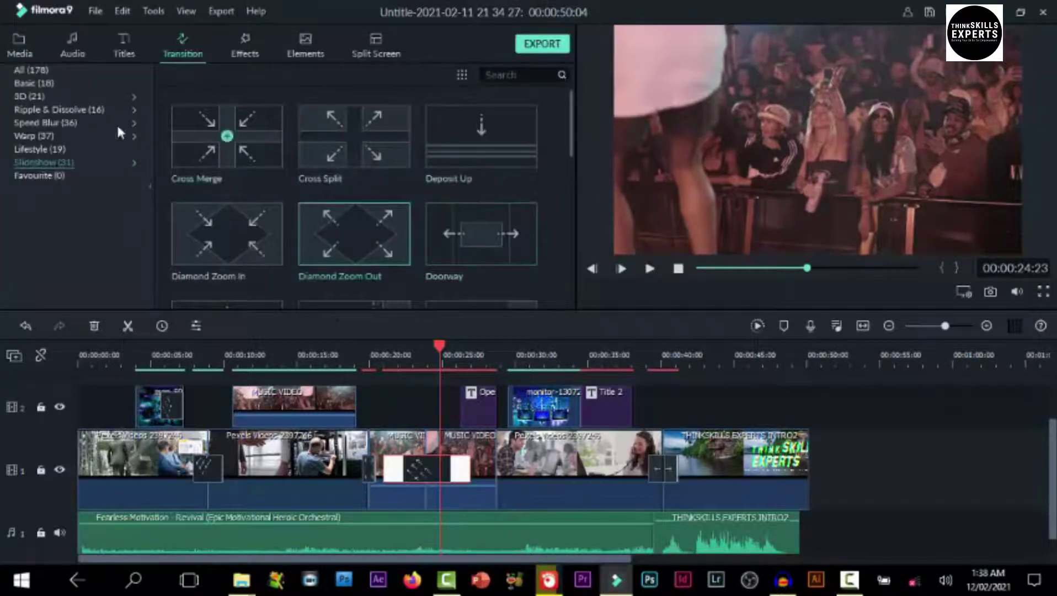
Test Crazy Parametric Fun from Ripple & Dissolve at the last clip's end, then undo it
click(30, 97)
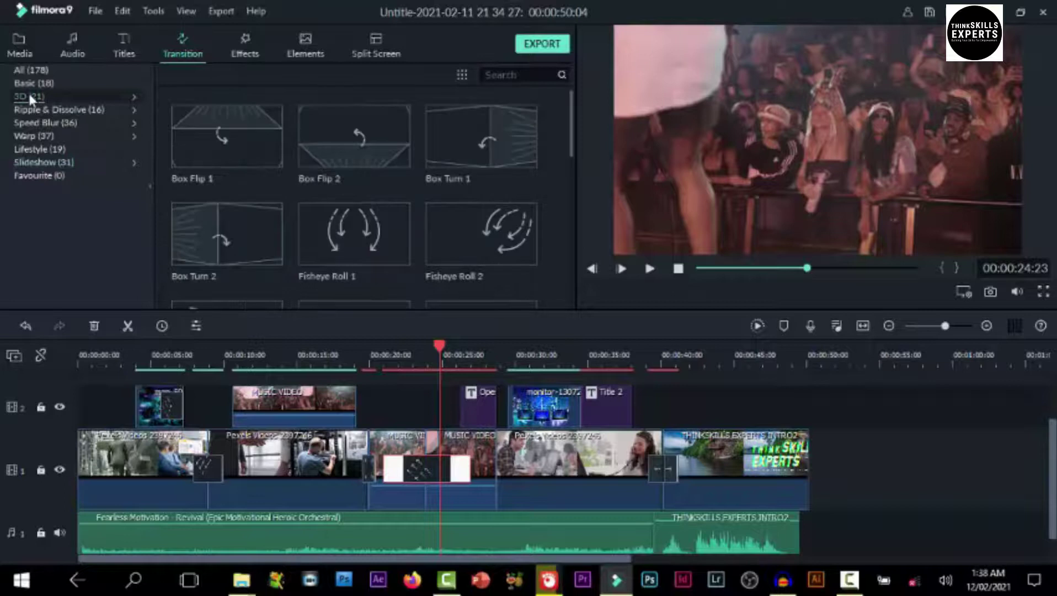
click(62, 110)
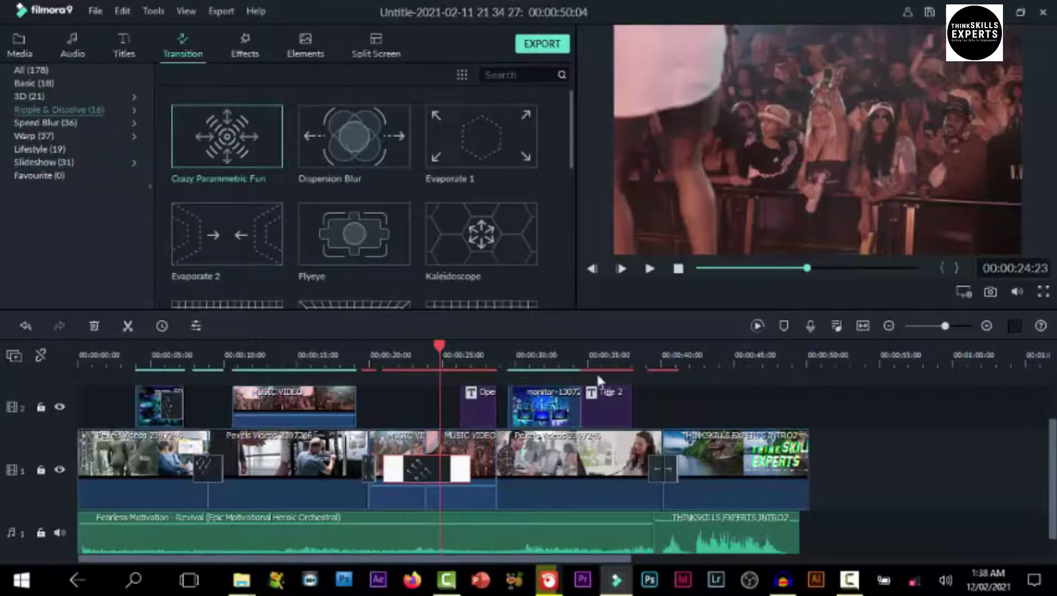
drag(809, 501, 808, 496)
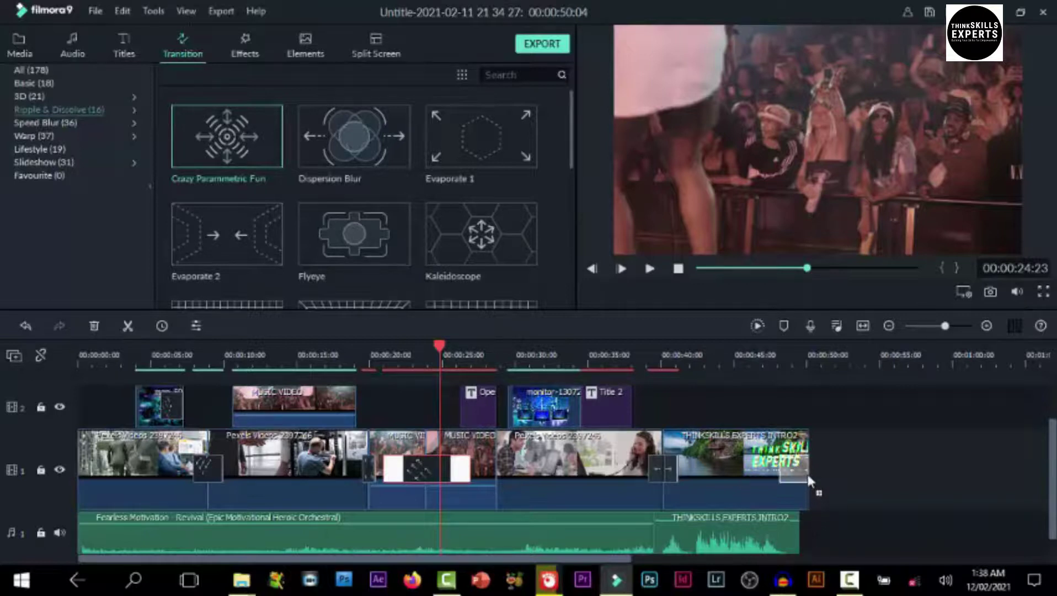
click(760, 366)
key(space)
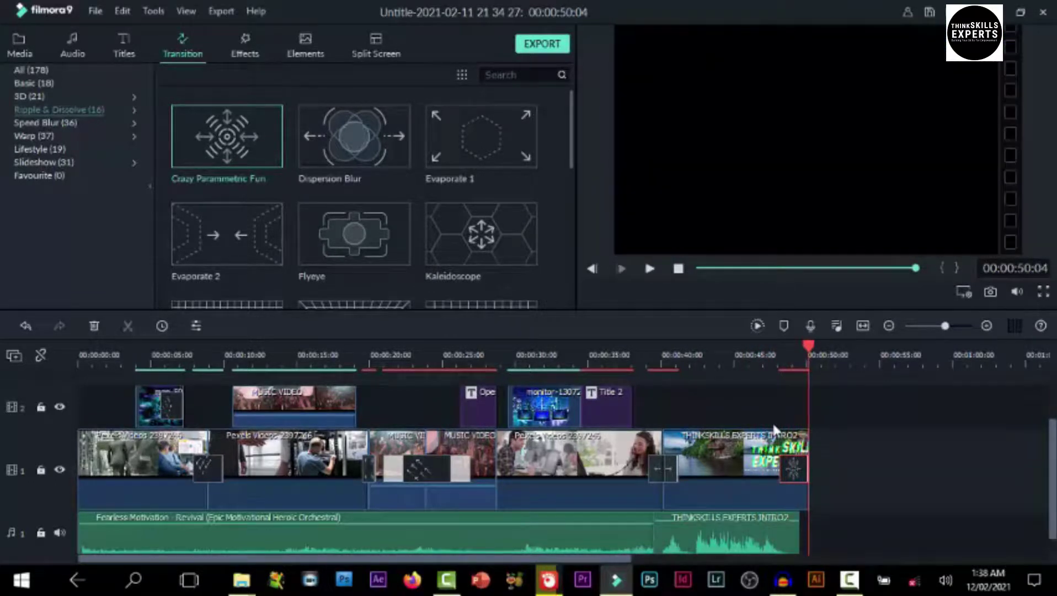
key(ctrl+z)
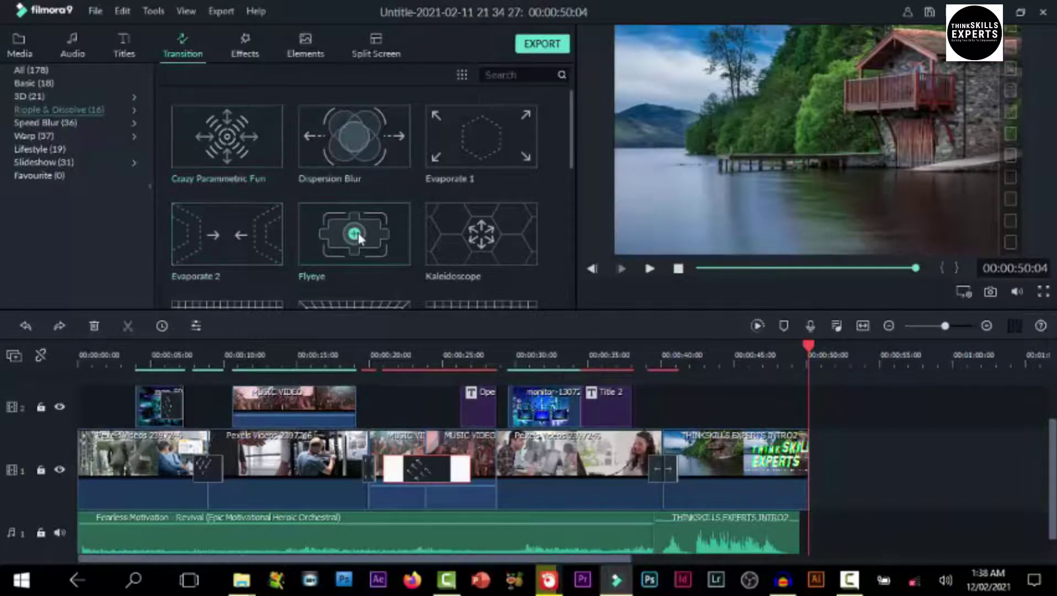
Preview Flyeye, place it at the 00:00:28 MUSIC VIDEO–Pexels junction, and shorten it slightly
click(389, 232)
click(650, 269)
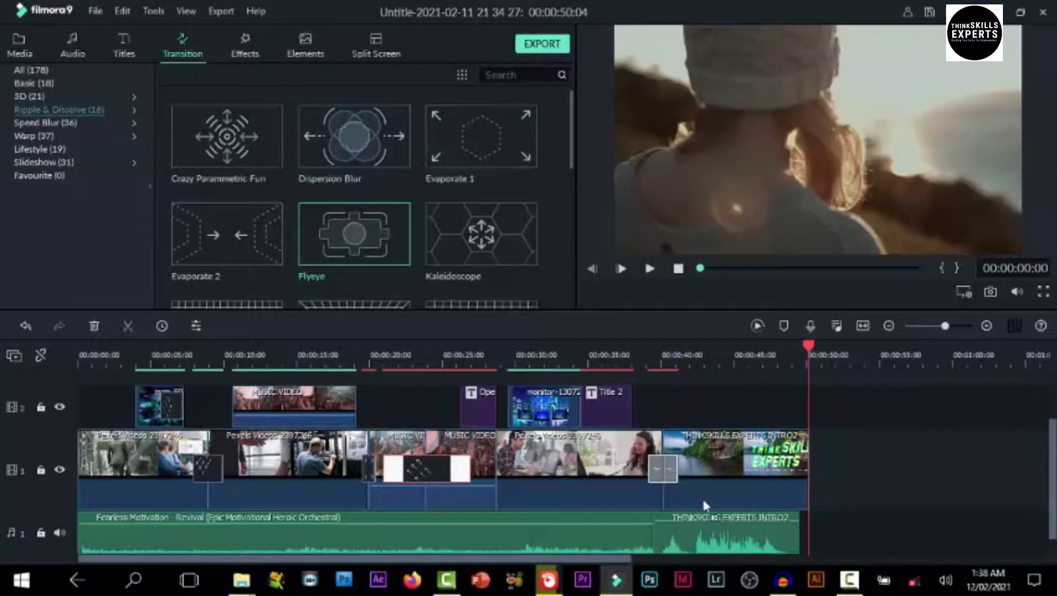
drag(702, 501, 493, 504)
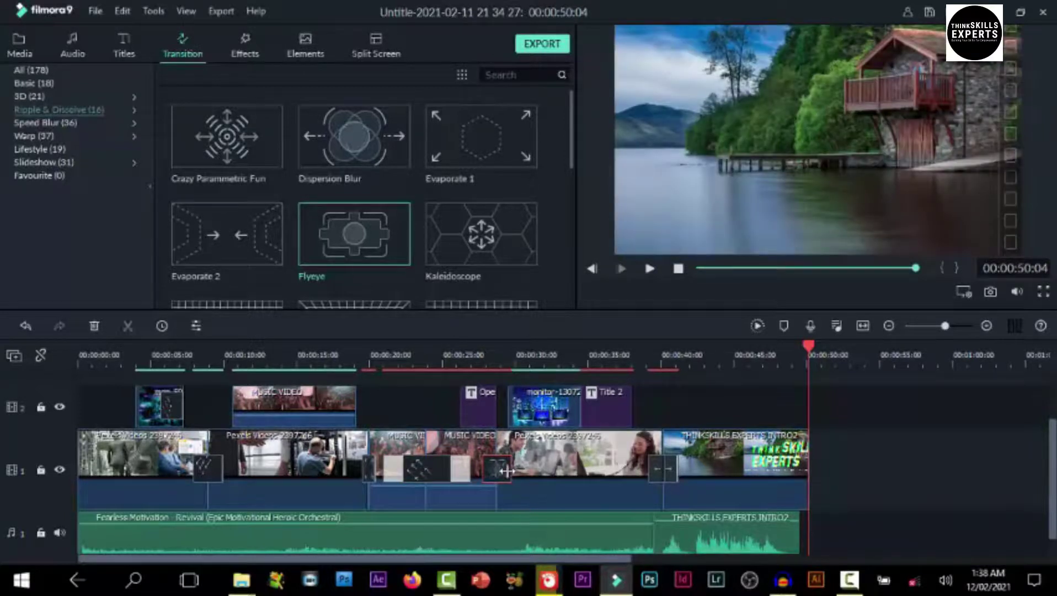
drag(504, 472, 522, 472)
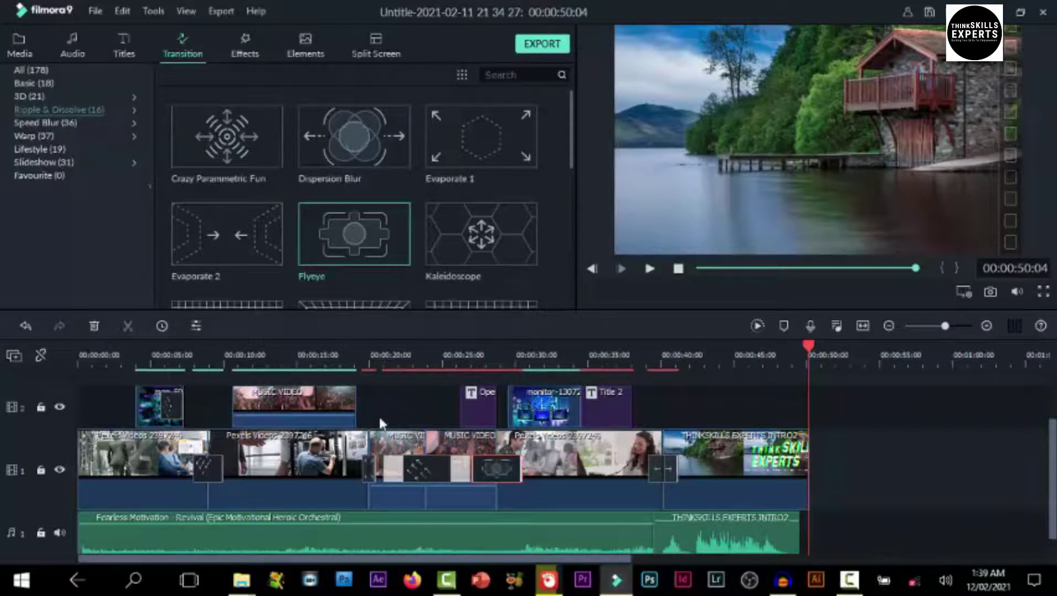
Line up the monitor and man-59 clips near 00:00:39 on track 2 and join them with Flyeye
drag(552, 409, 626, 402)
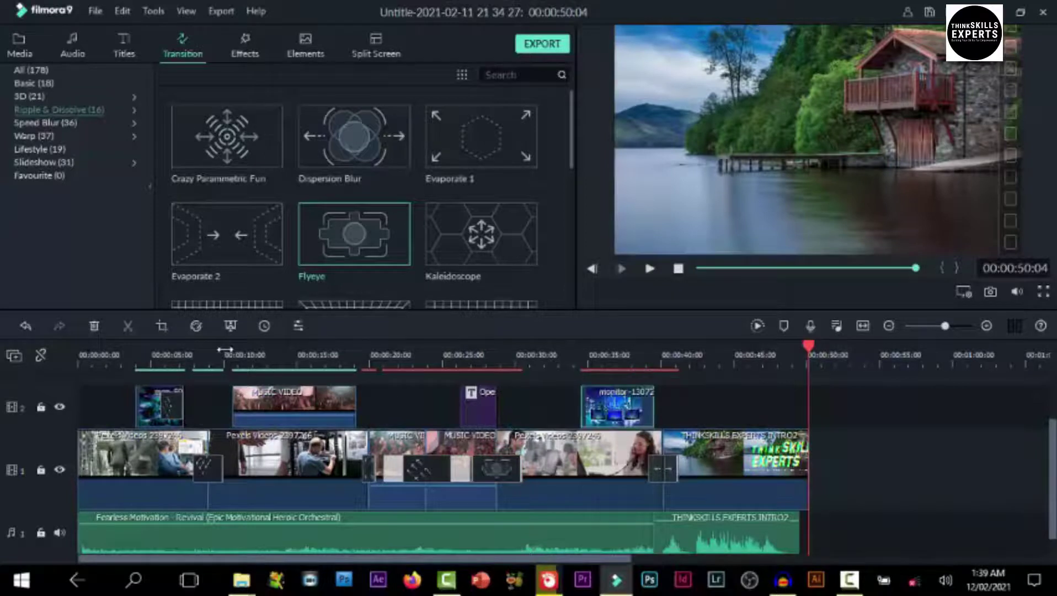
drag(168, 402, 485, 406)
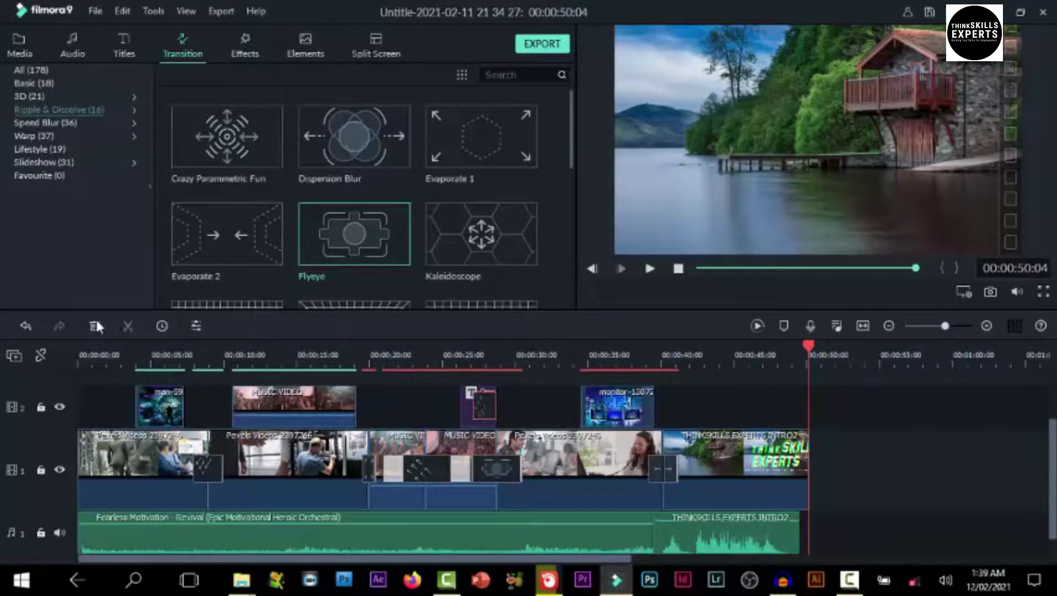
drag(142, 402, 665, 422)
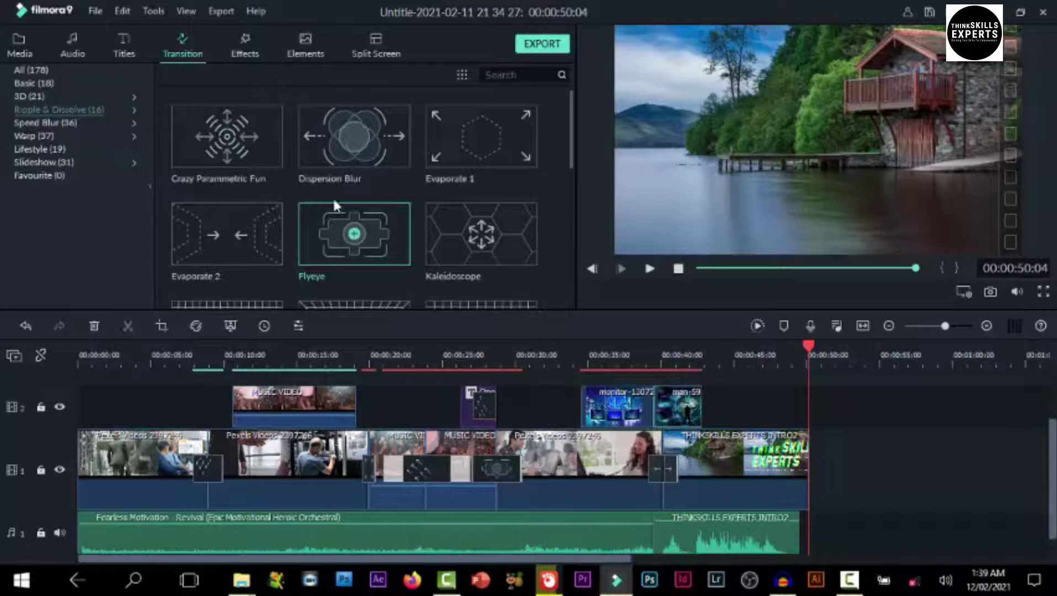
drag(370, 226, 652, 426)
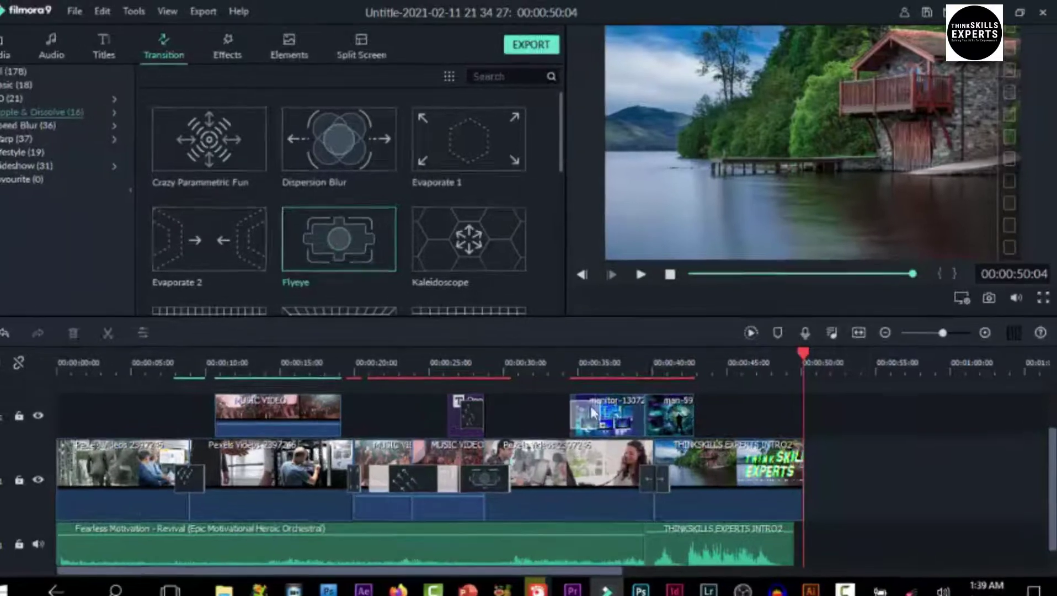
drag(617, 461, 619, 461)
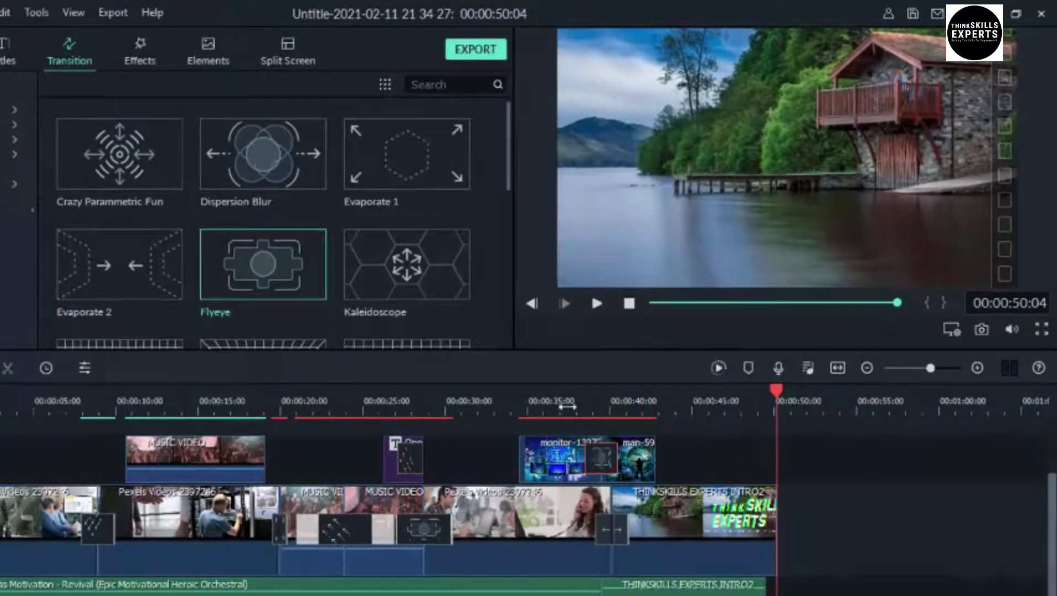
click(559, 408)
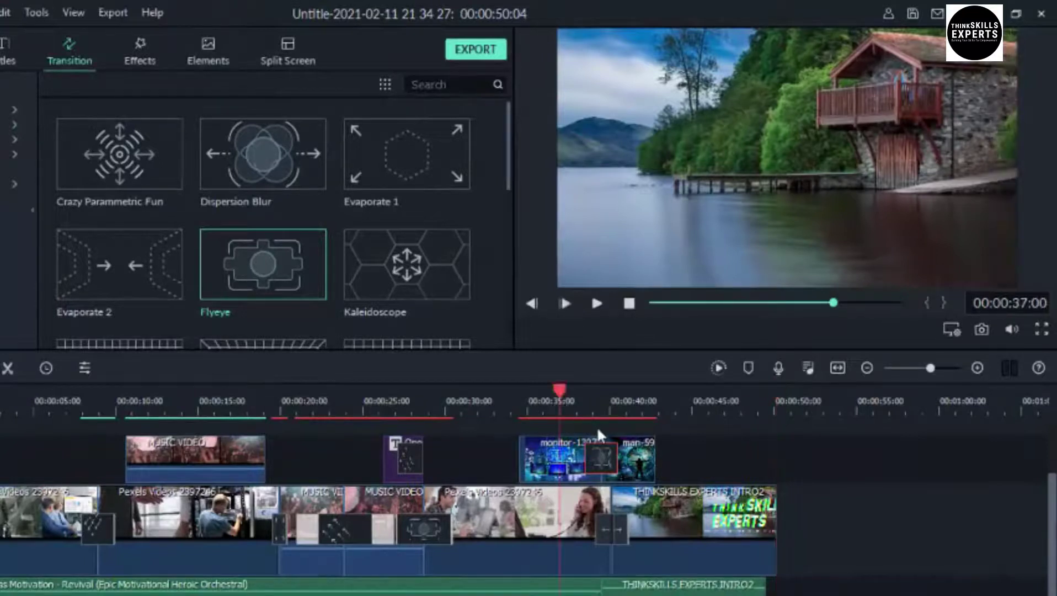
key(space)
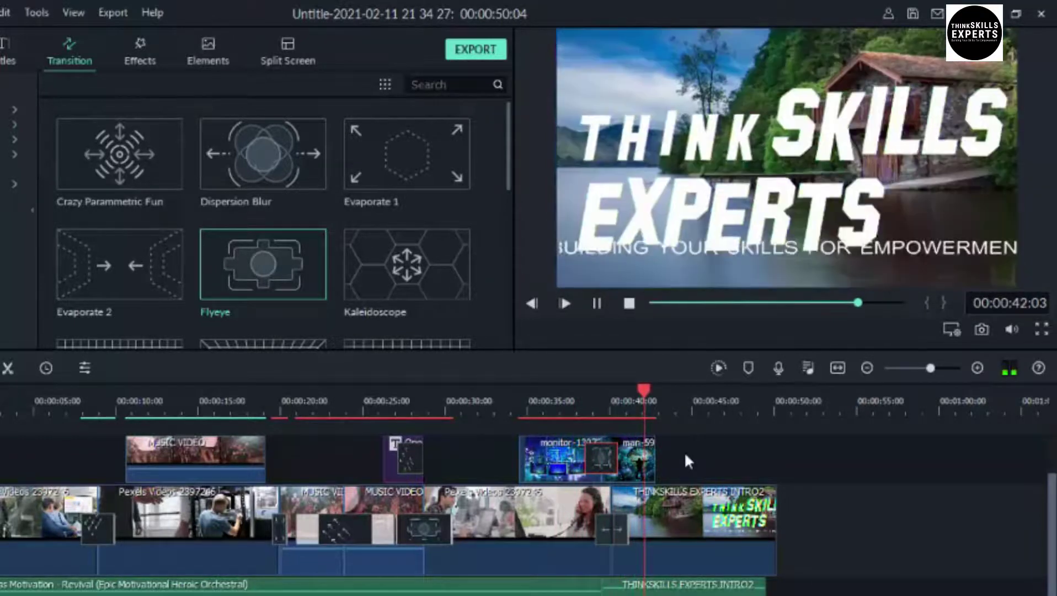
key(space)
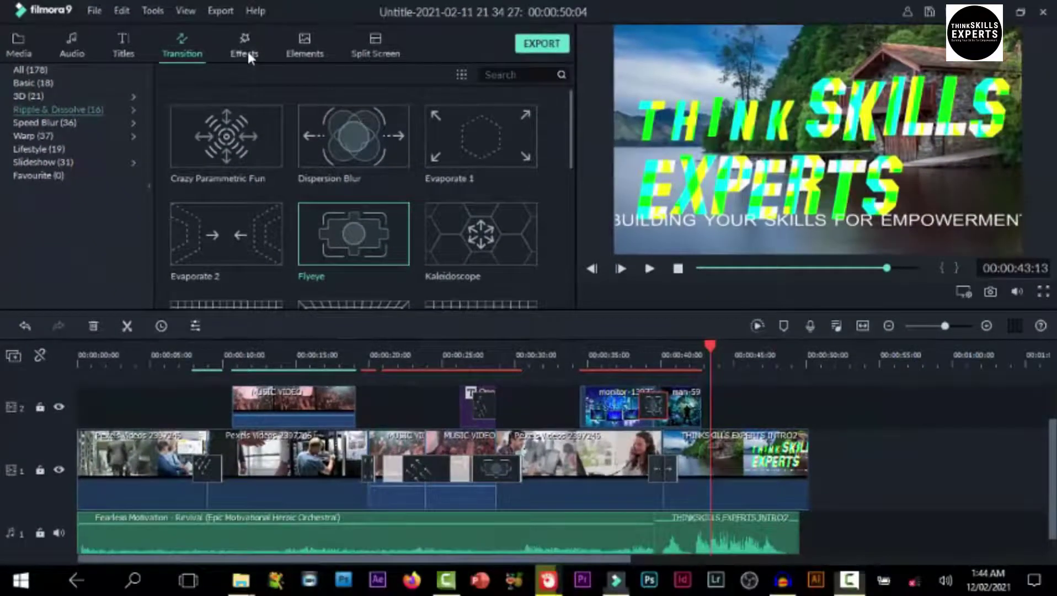
Show the Shake filters in the Effects library and play the Chaos 1 preview
click(248, 49)
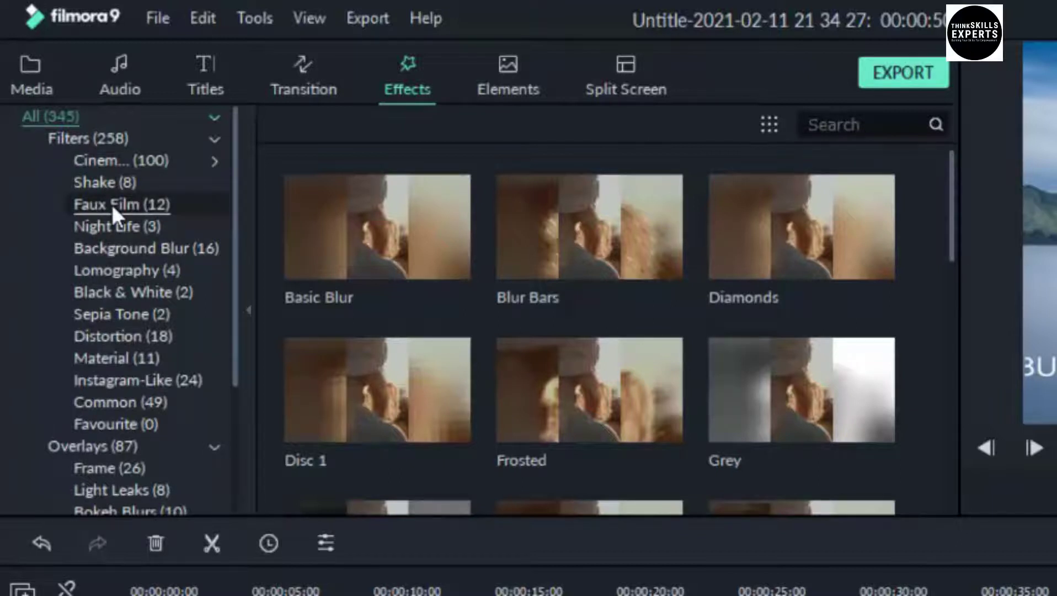
click(103, 182)
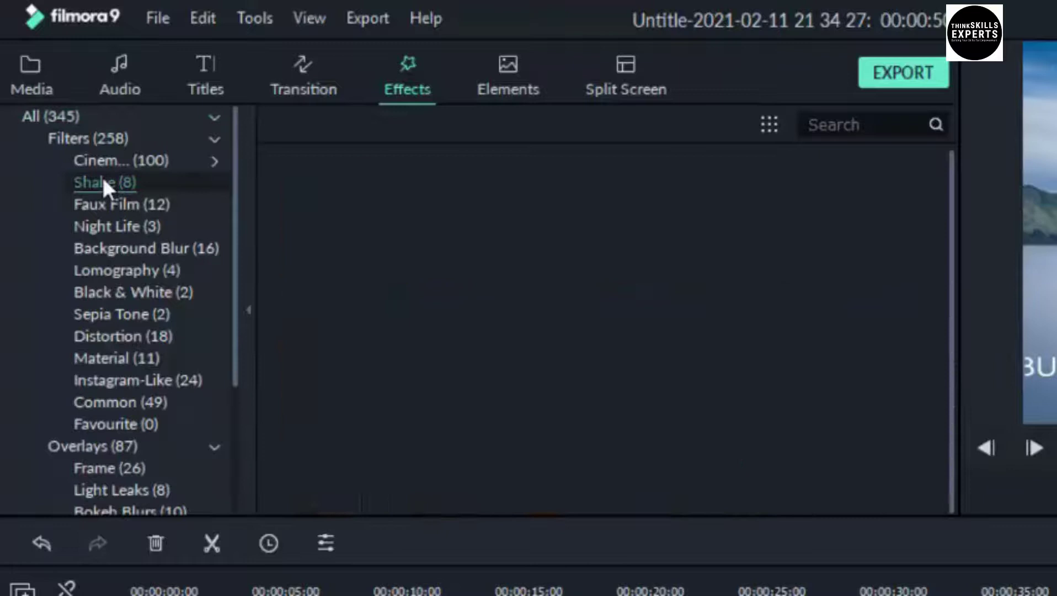
click(413, 230)
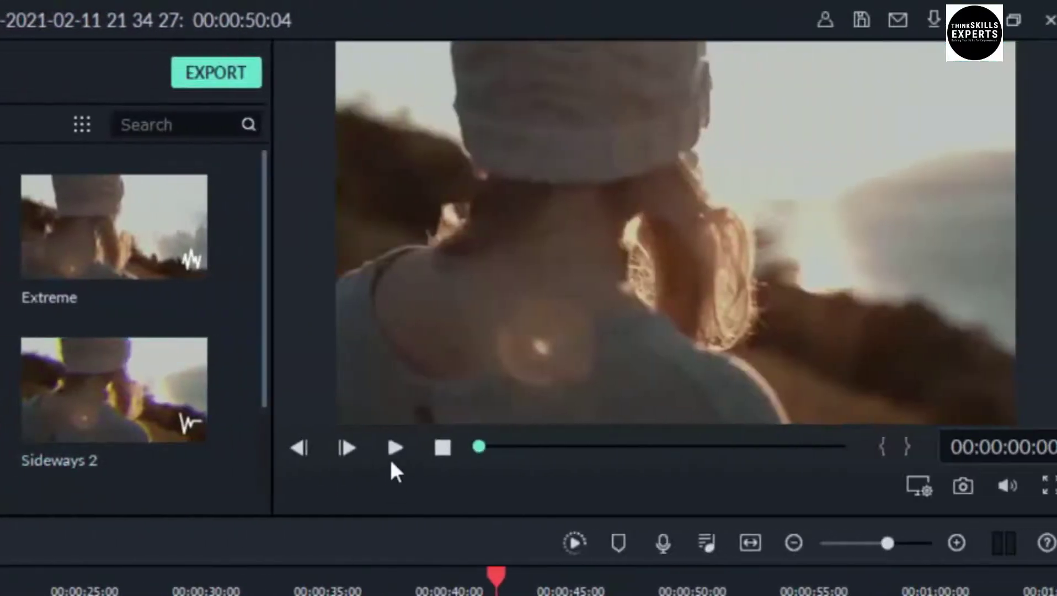
click(390, 448)
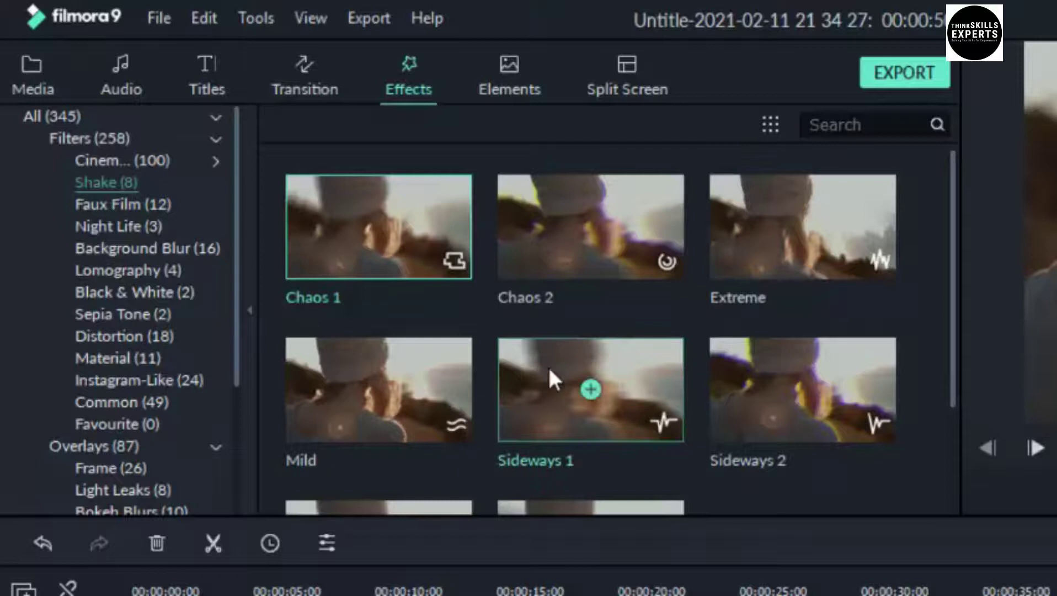
scroll(653, 343, down, 3)
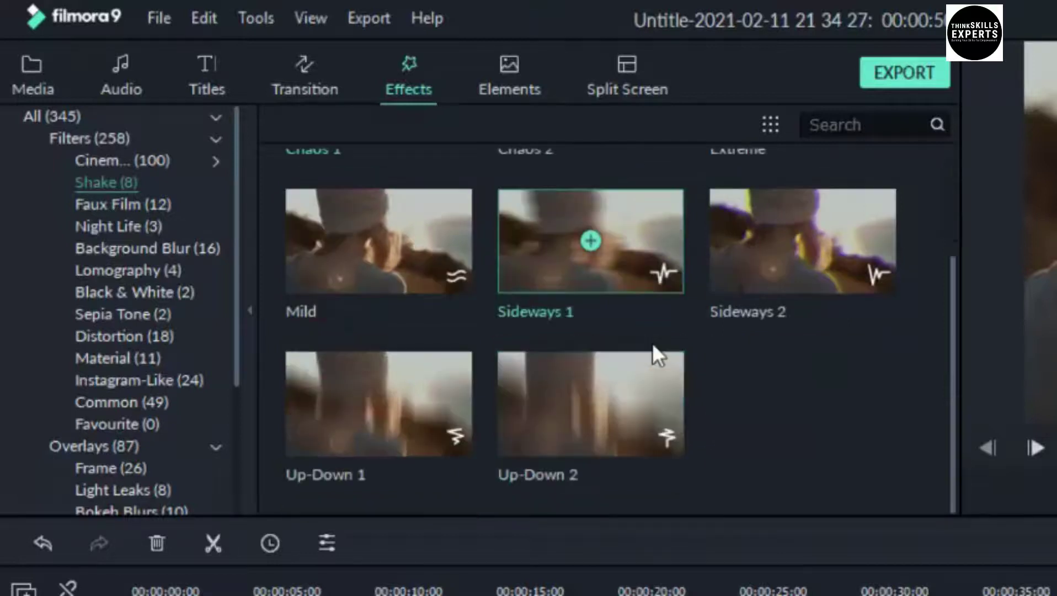
scroll(653, 342, up, 3)
scroll(653, 354, down, 3)
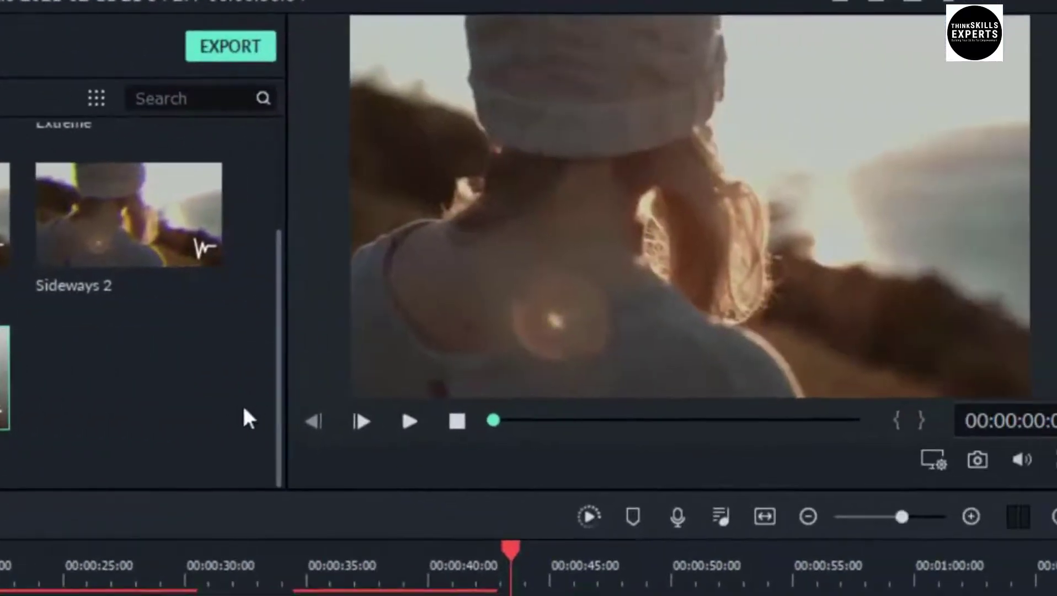
click(408, 422)
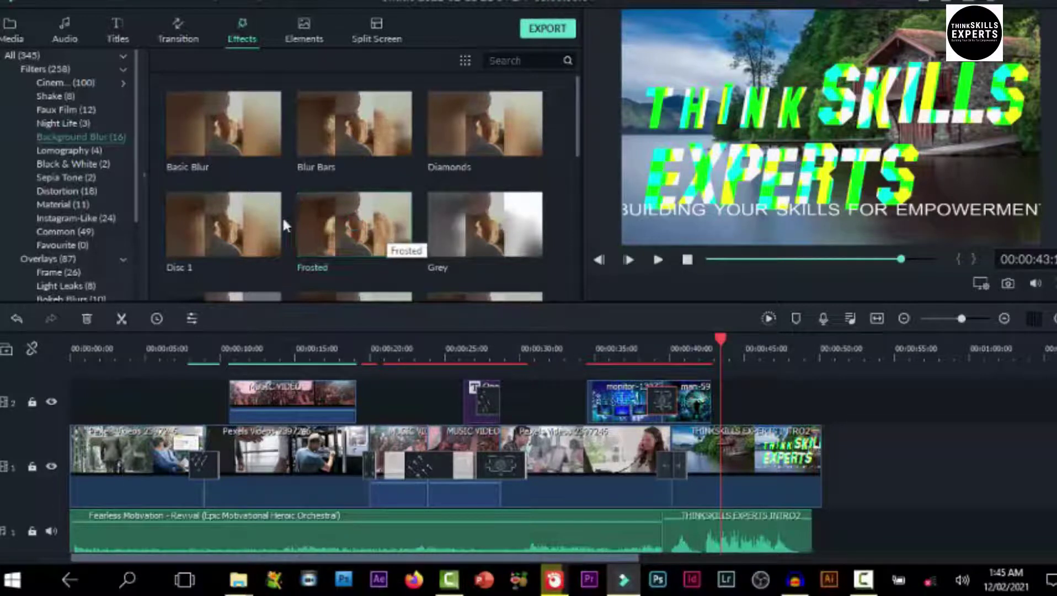
Preview Disc 1, then add the Distortion Fisheye effect to track 2 and play its preview
click(265, 223)
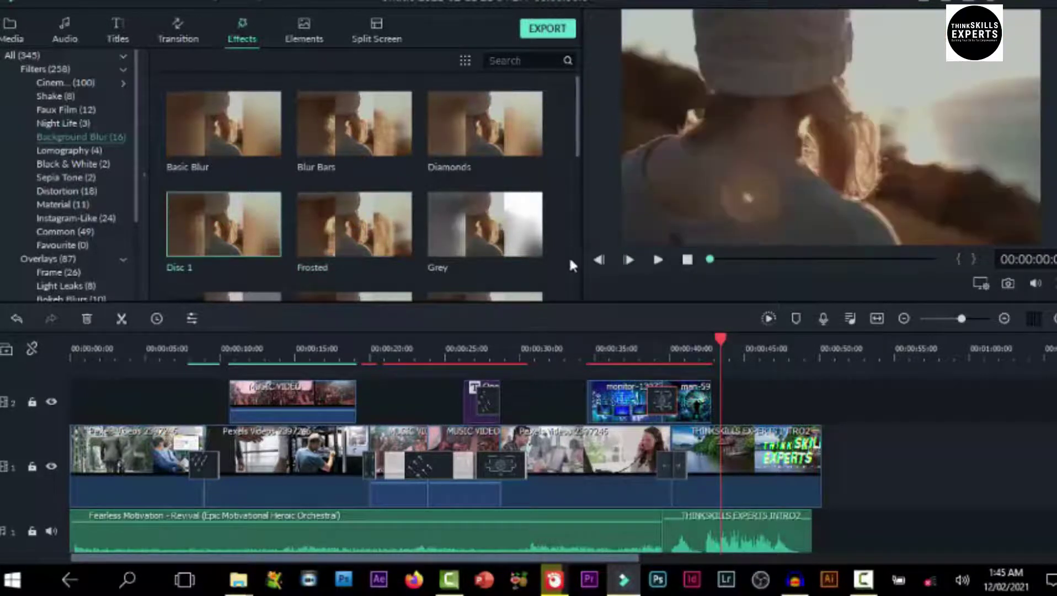
click(659, 260)
click(60, 188)
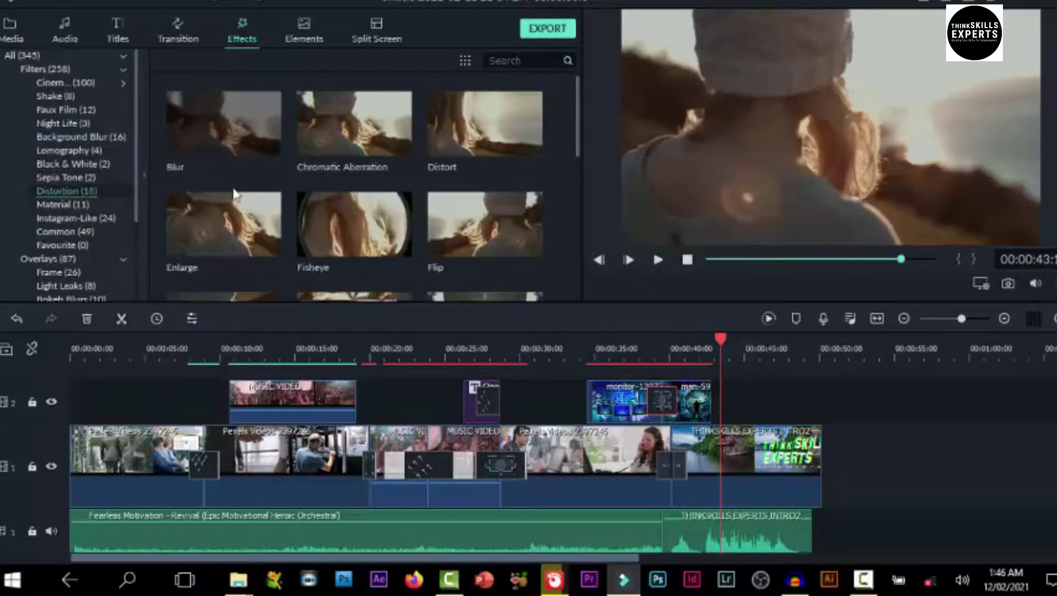
click(351, 220)
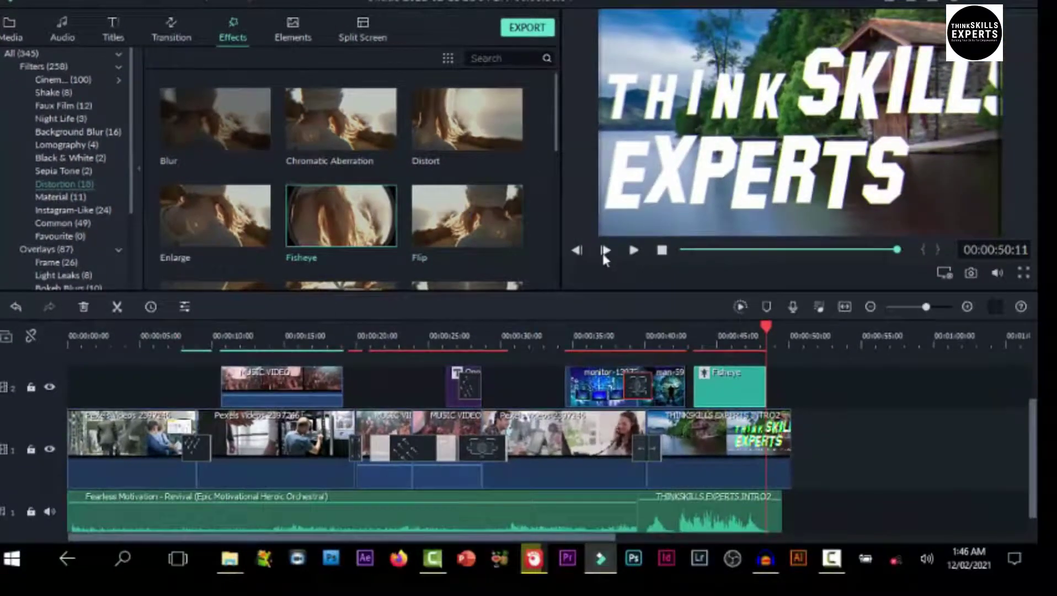
click(1053, 417)
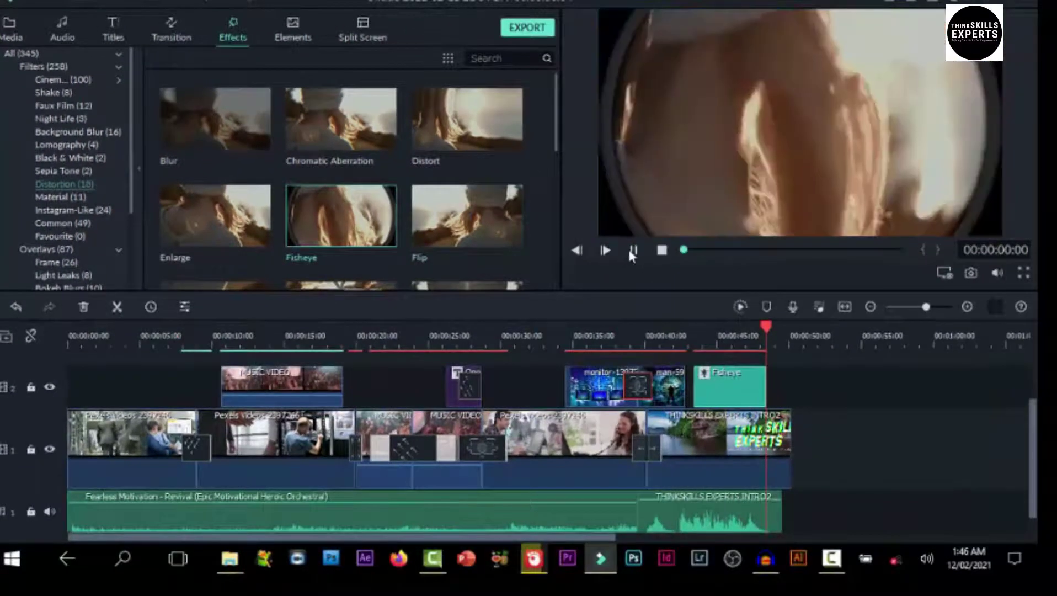
click(632, 252)
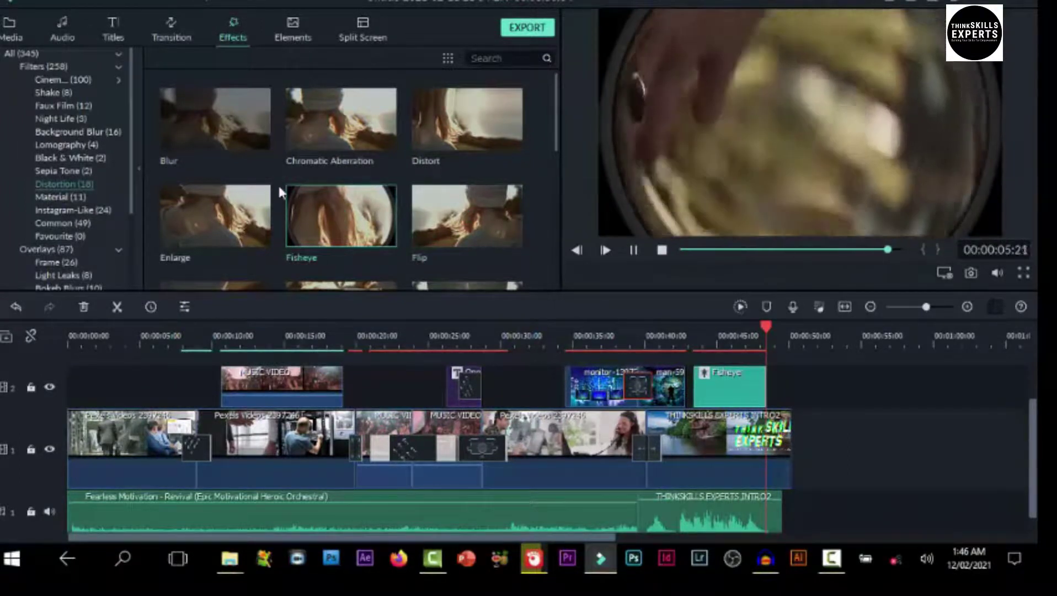
click(325, 189)
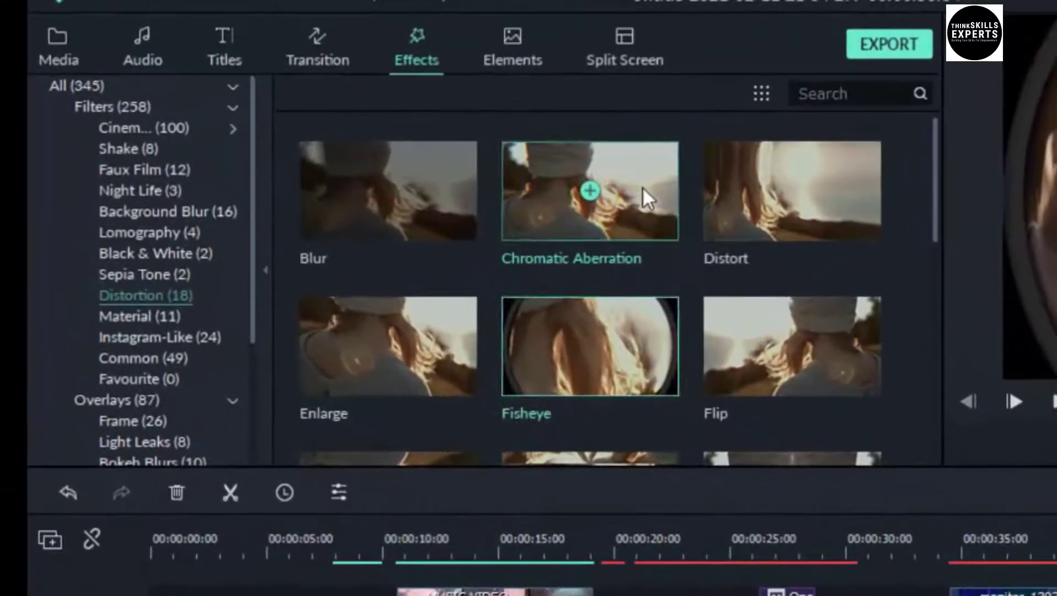
drag(643, 186, 331, 583)
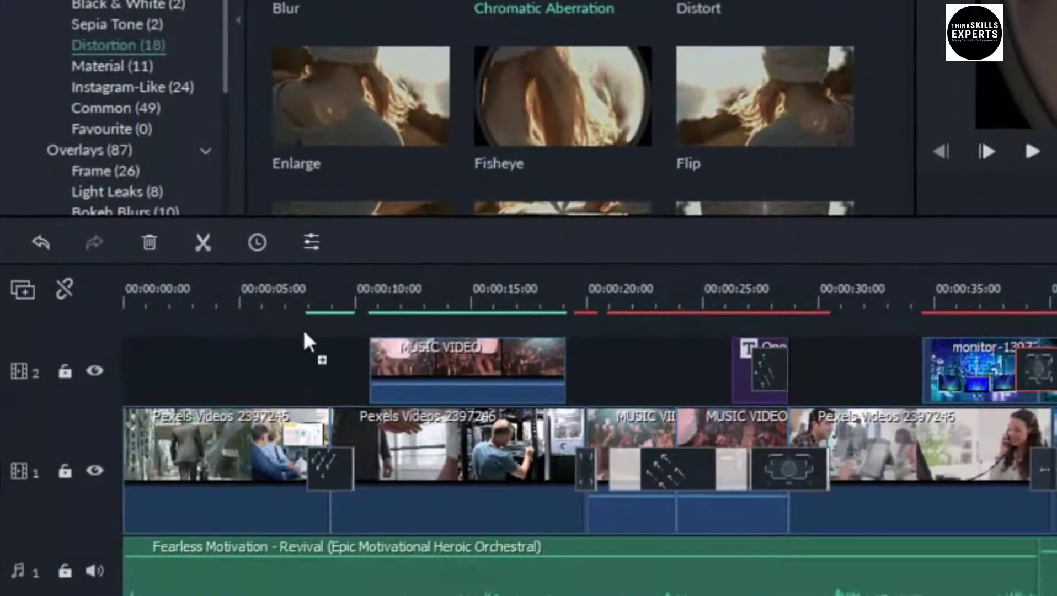
drag(304, 332, 188, 372)
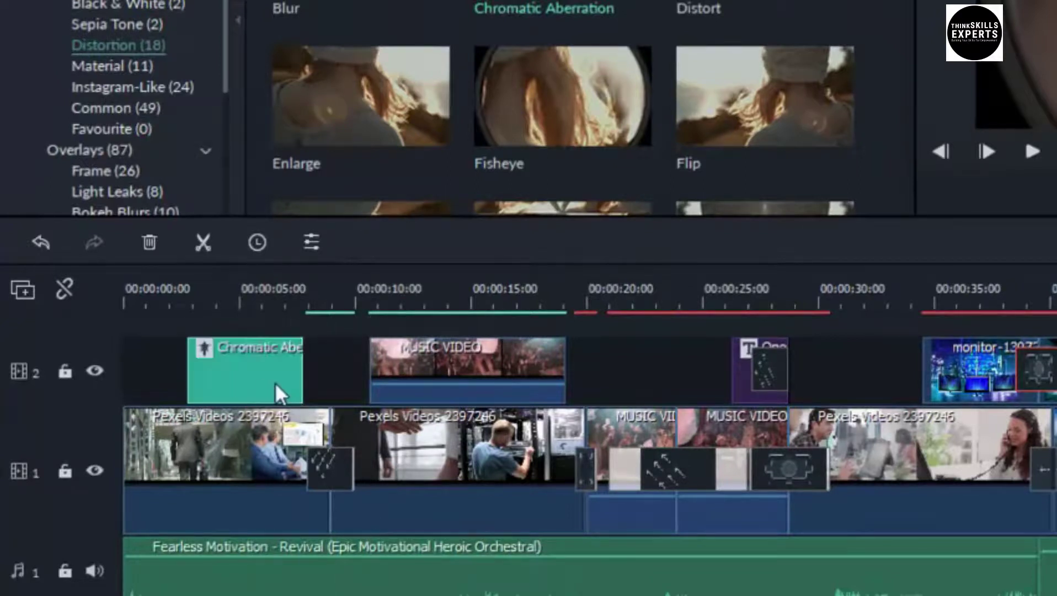
click(191, 302)
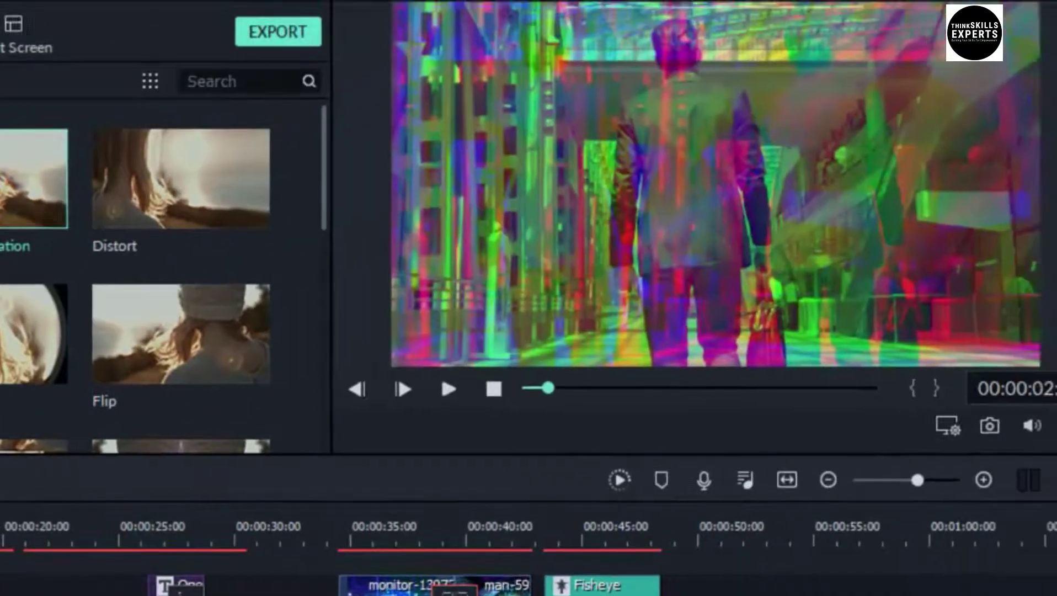
key(space)
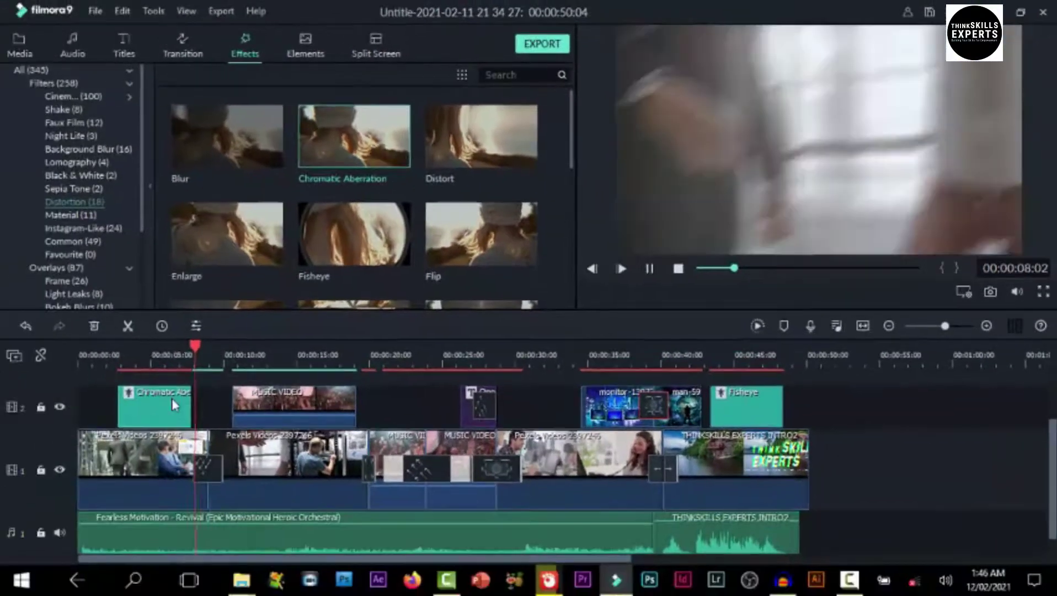
click(155, 354)
Drop the Night Life Bright Lights effect onto track 2 near 00:00:20 and play it back
click(150, 347)
drag(172, 353, 162, 348)
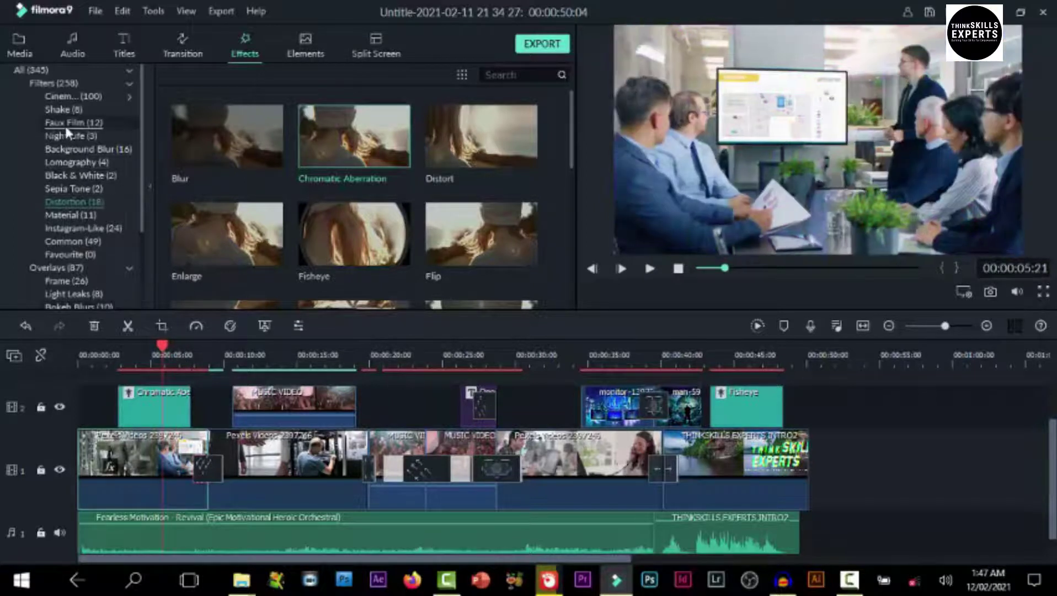
click(71, 140)
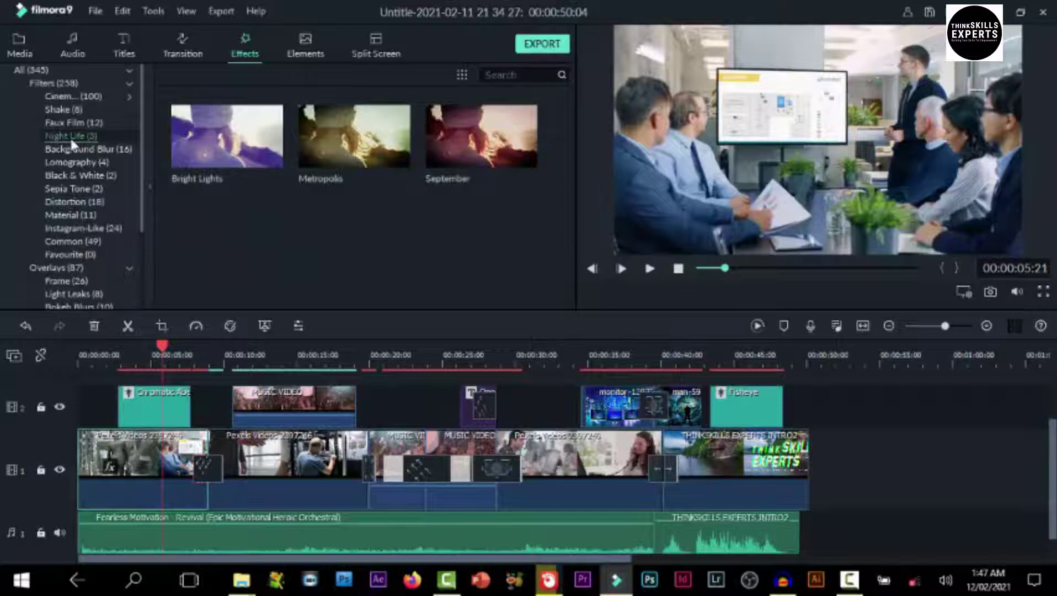
drag(236, 138, 376, 409)
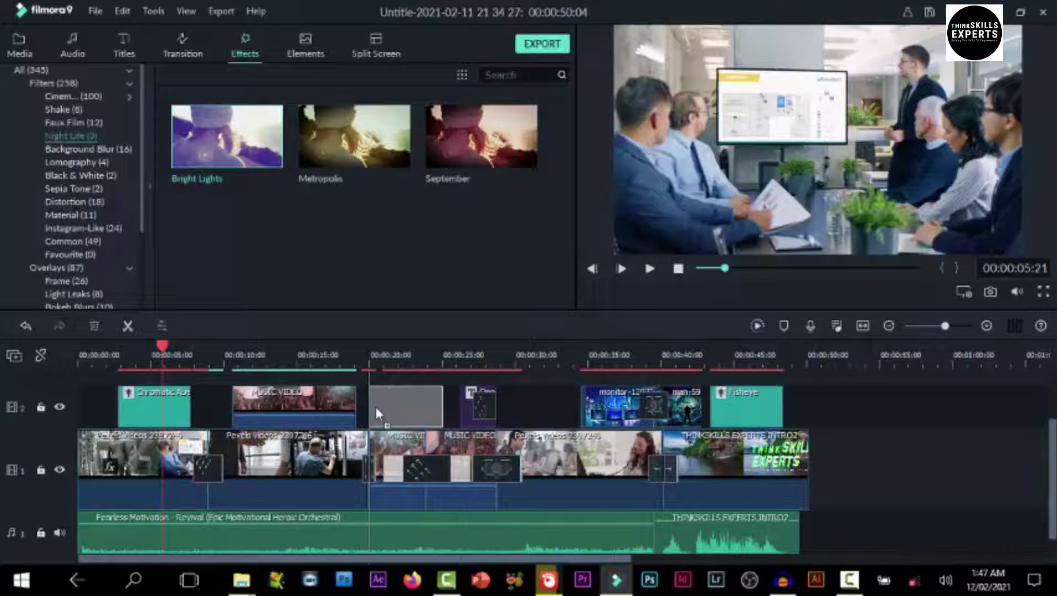
drag(376, 406, 375, 406)
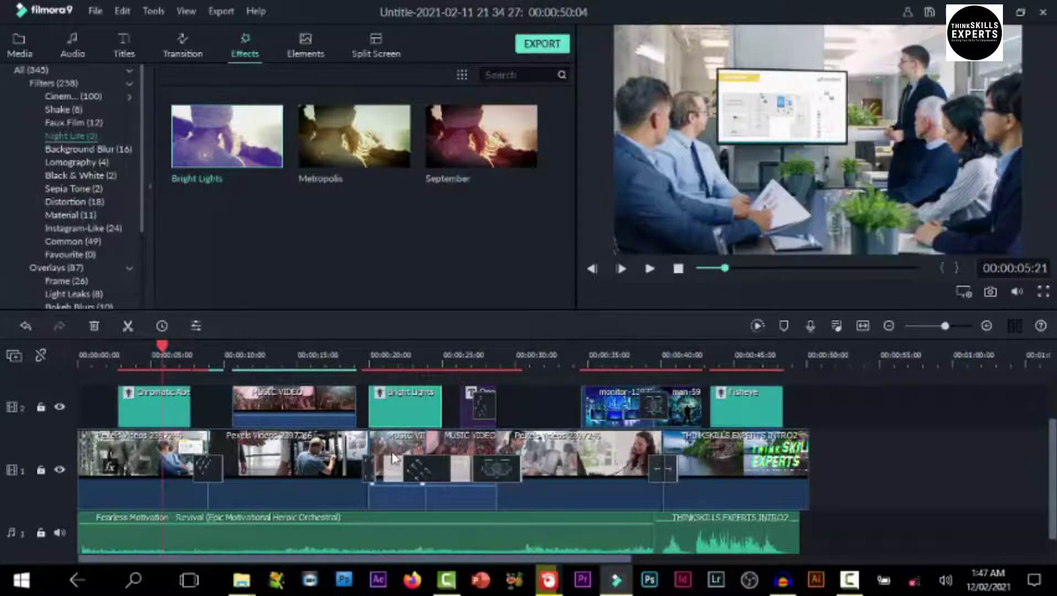
click(378, 356)
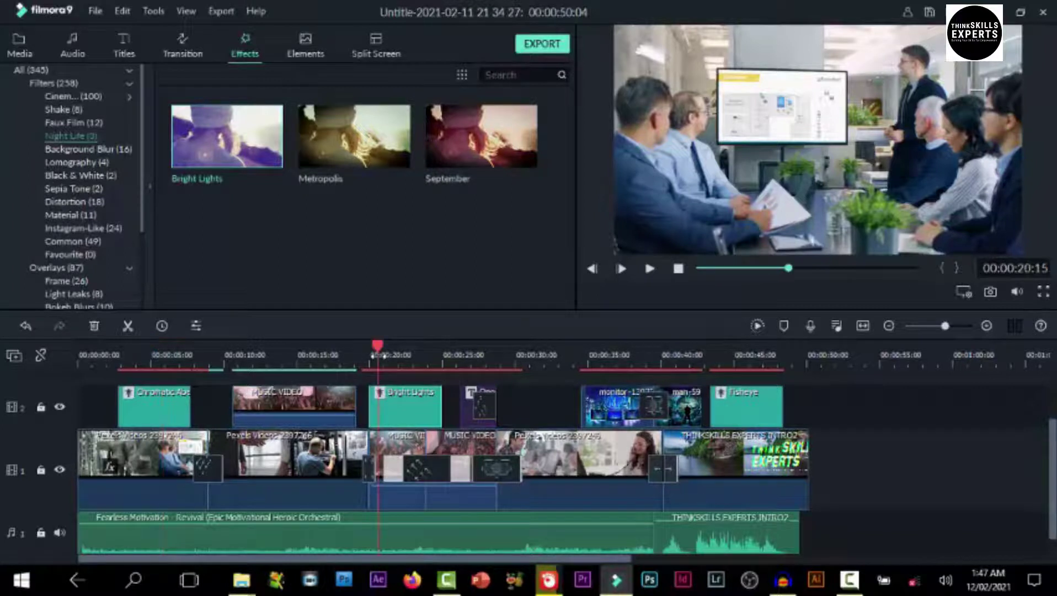
key(space)
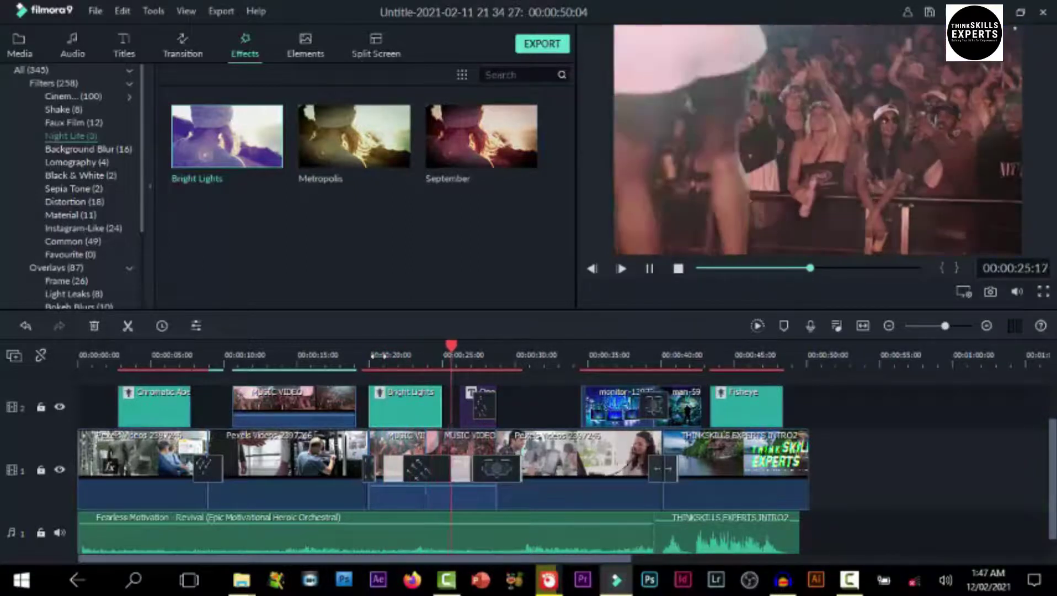
key(space)
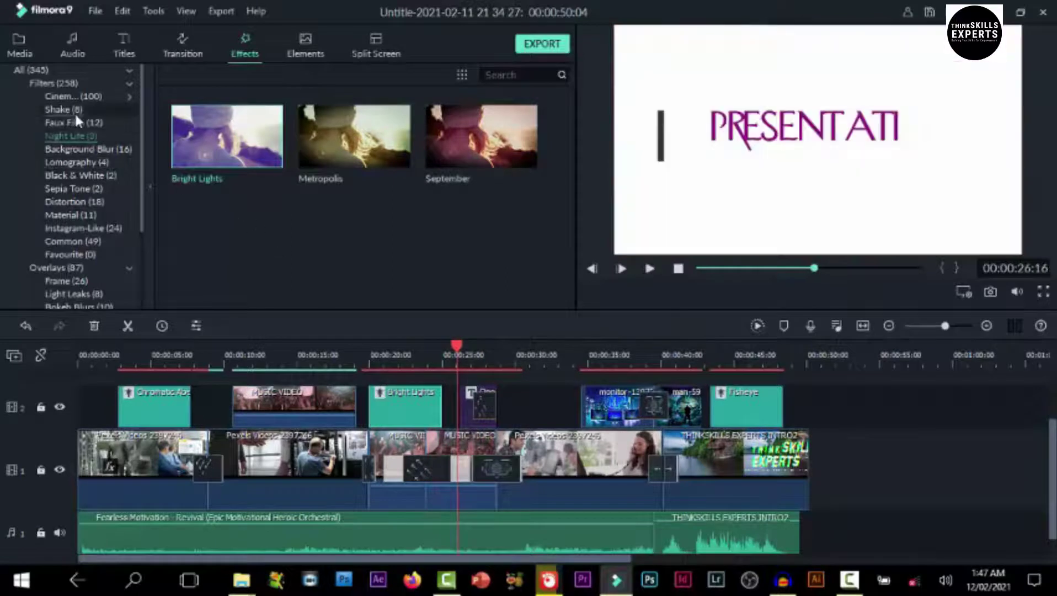
click(70, 110)
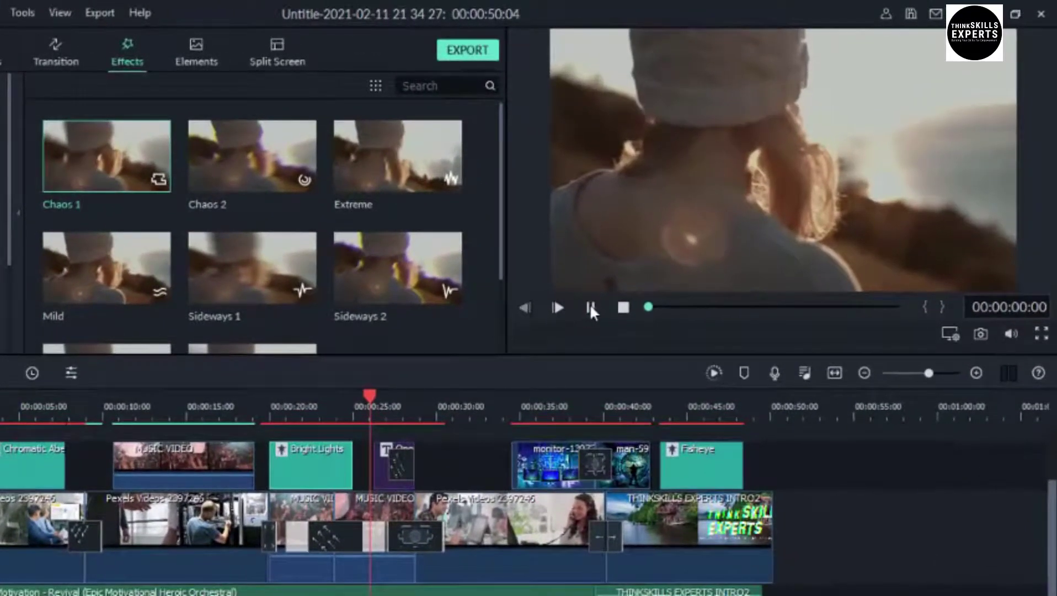
Apply Chaos 1 to the Pexels Videos clip and play it back around 28 seconds
click(590, 307)
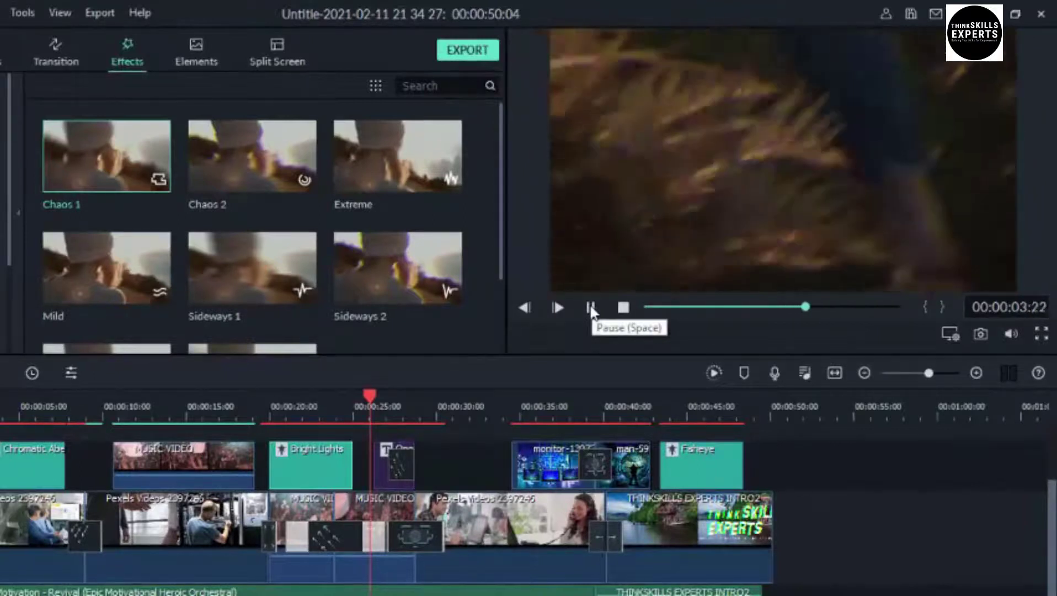
click(590, 308)
drag(125, 162, 447, 518)
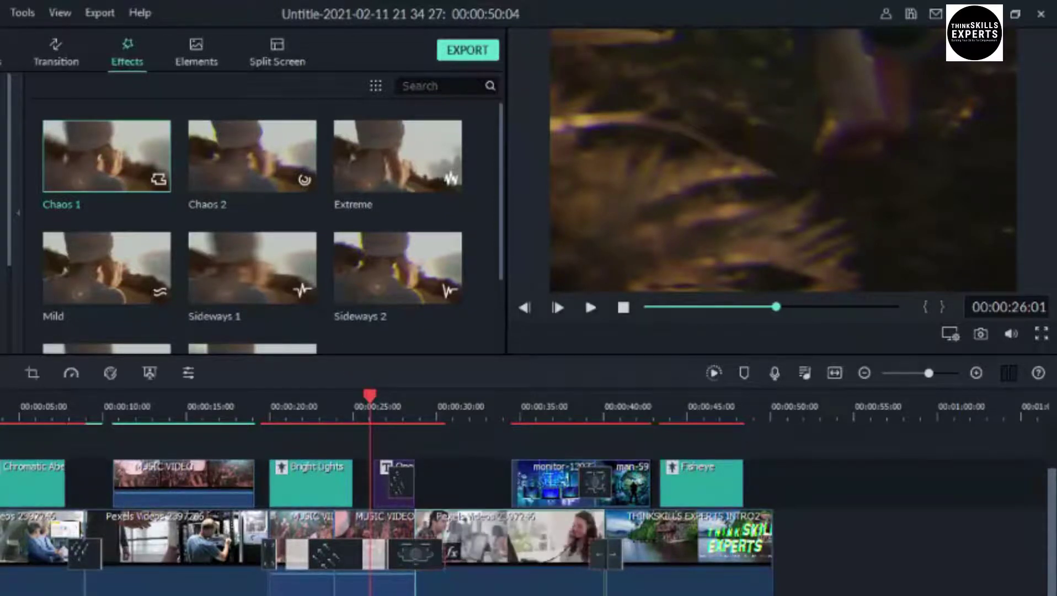
click(418, 417)
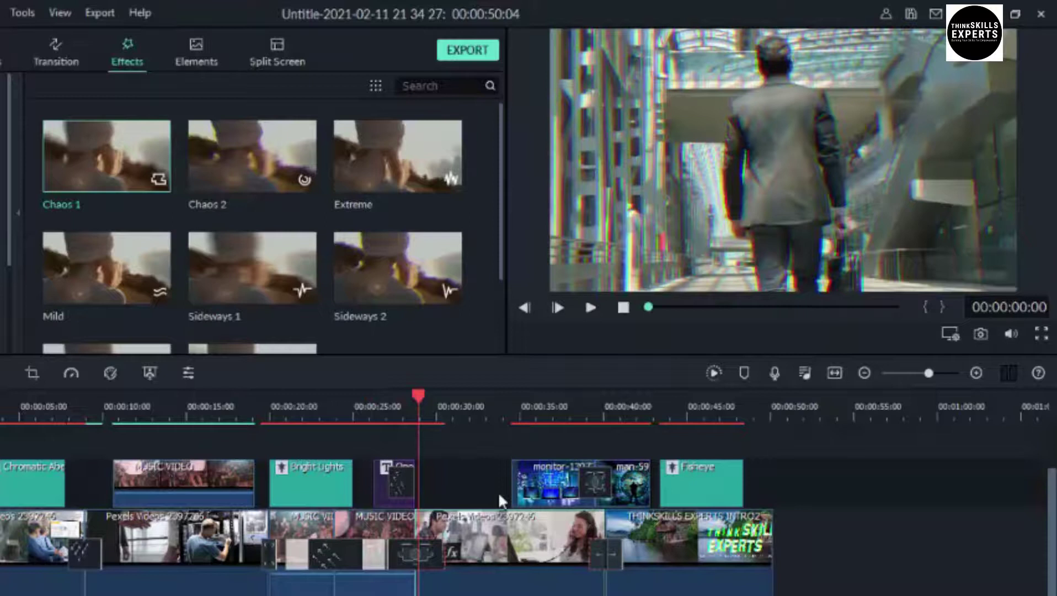
key(space)
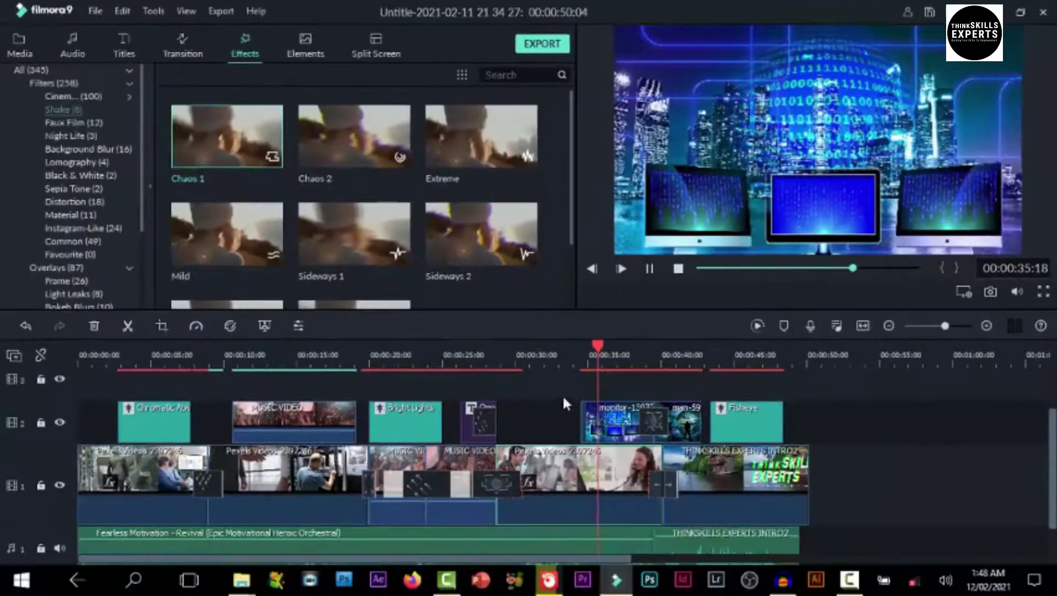
key(space)
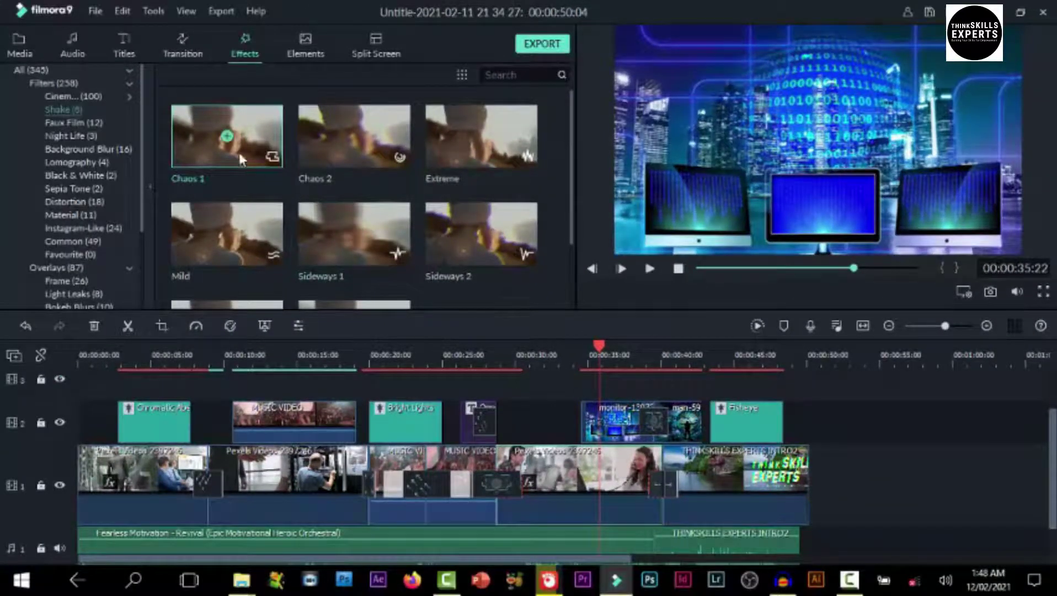
Apply Chaos 1 to the monitor clip on track 2 and play it from about 33 seconds
drag(263, 154, 598, 433)
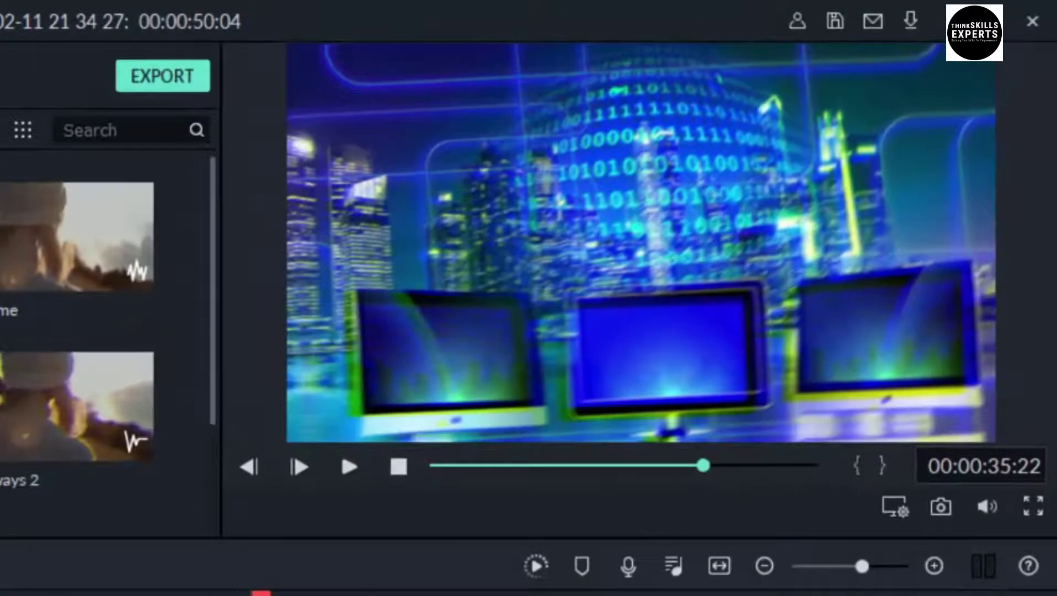
drag(261, 593, 212, 593)
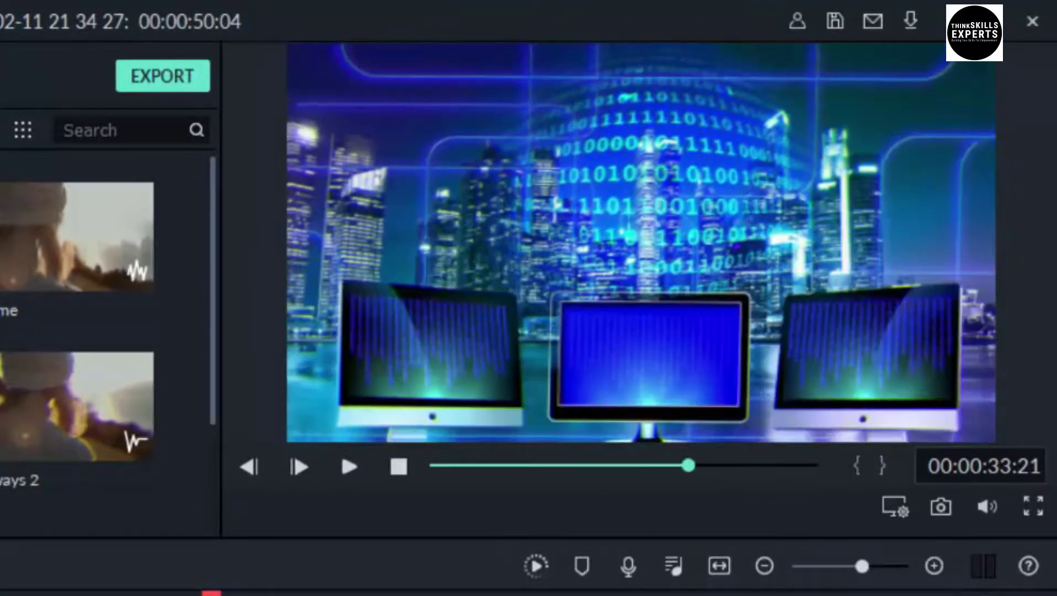
key(space)
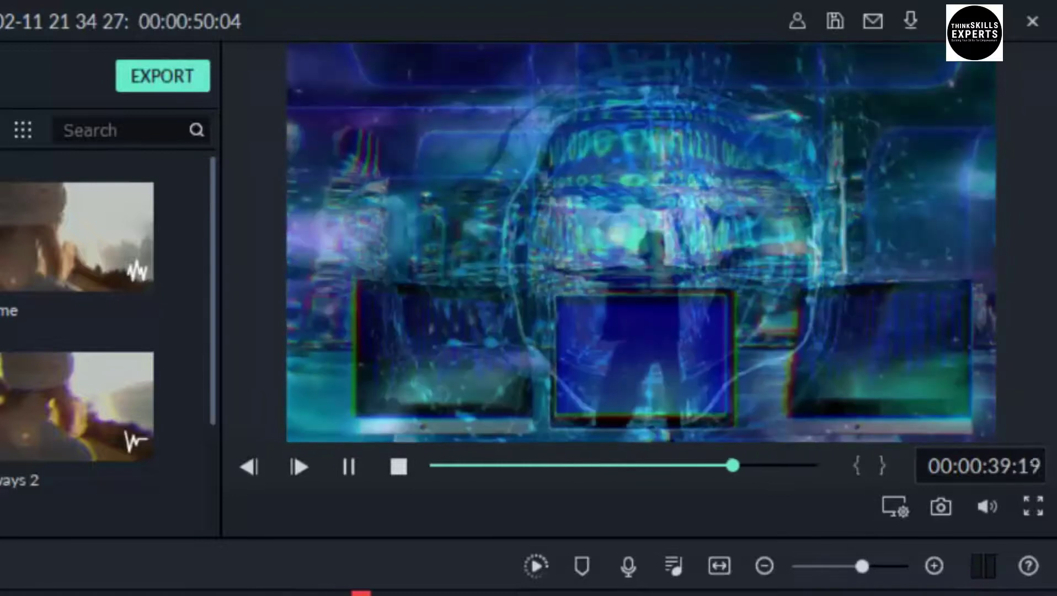
key(space)
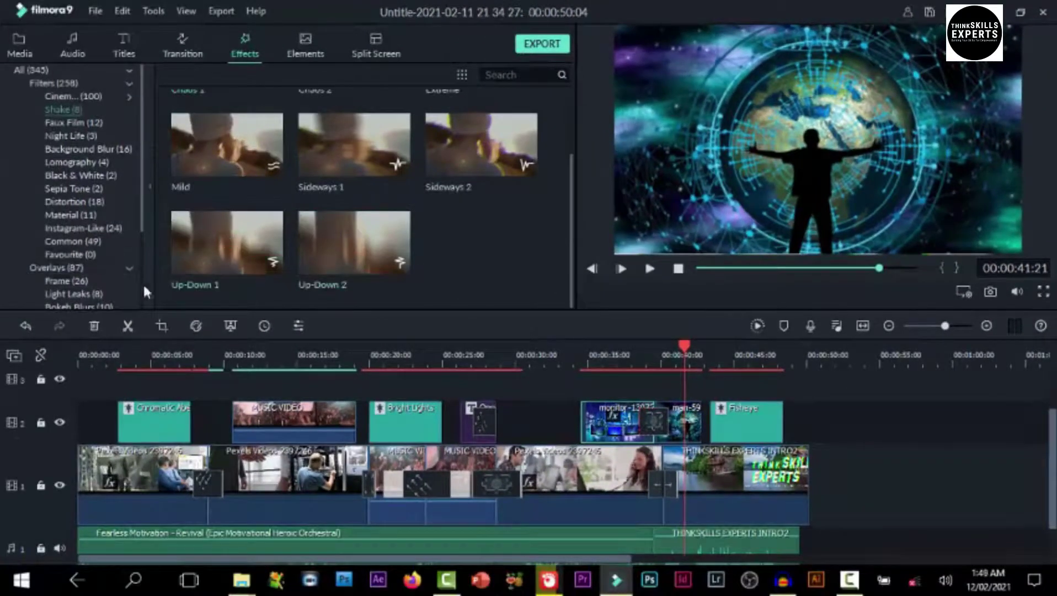
Browse the Tv Static, Old Film, Bokeh Blurs and Light Leaks overlays, ending on Overlays > Frame
scroll(141, 283, down, 3)
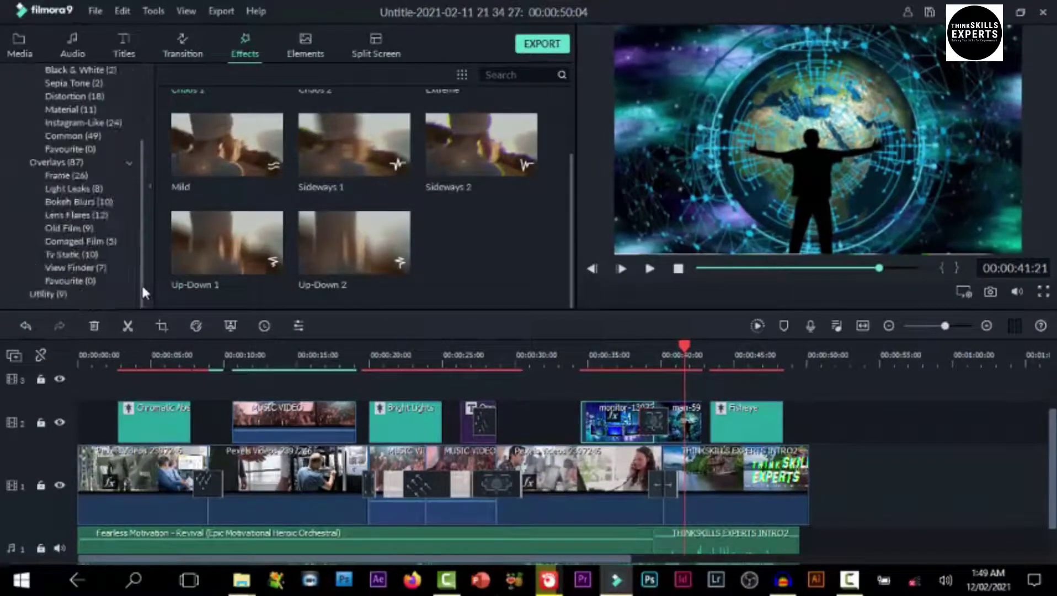
click(69, 255)
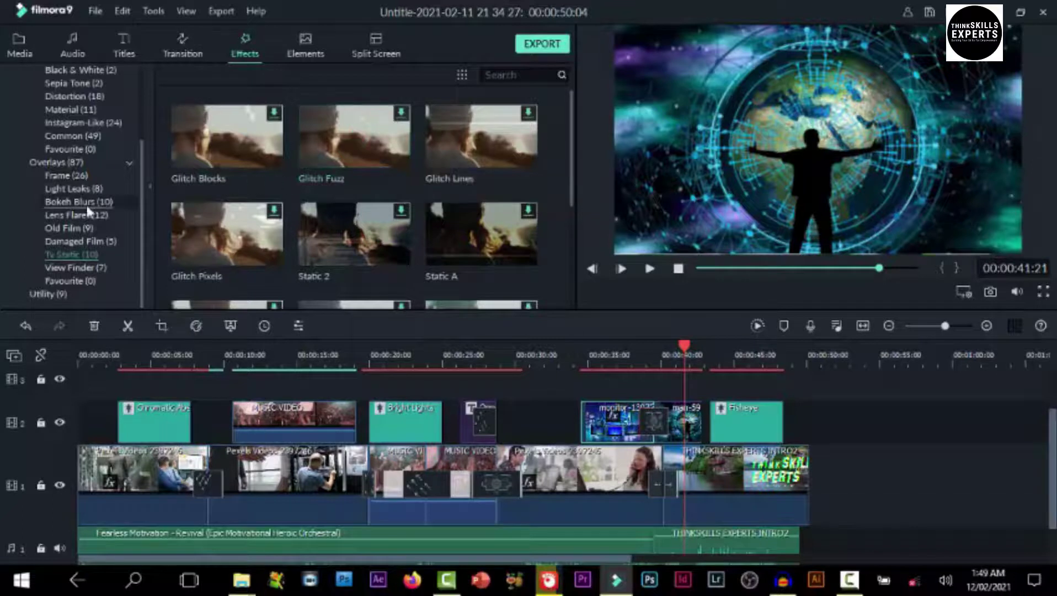
click(74, 227)
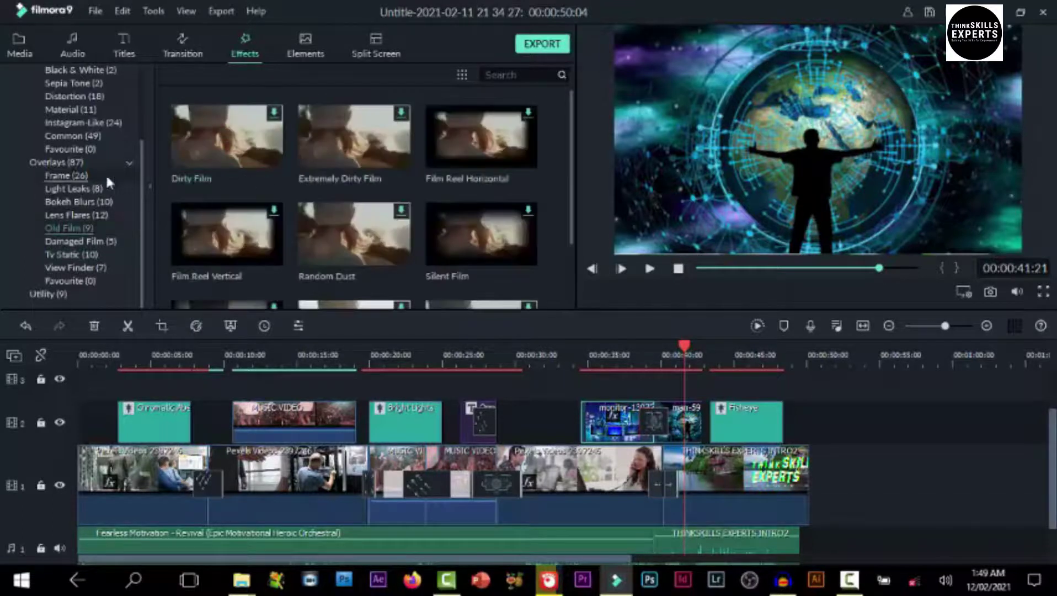
click(88, 202)
click(75, 189)
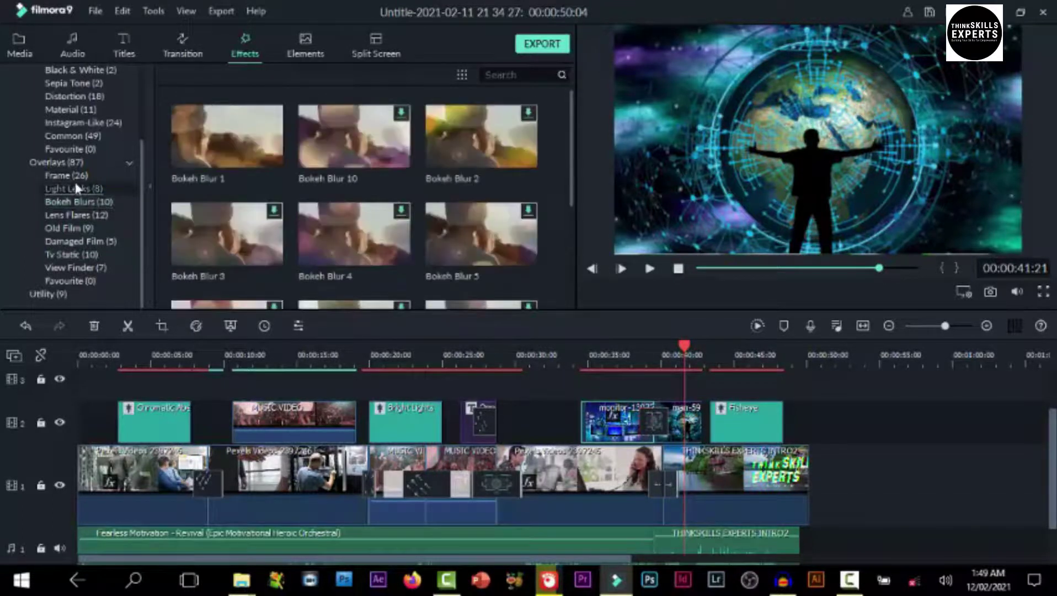
click(77, 177)
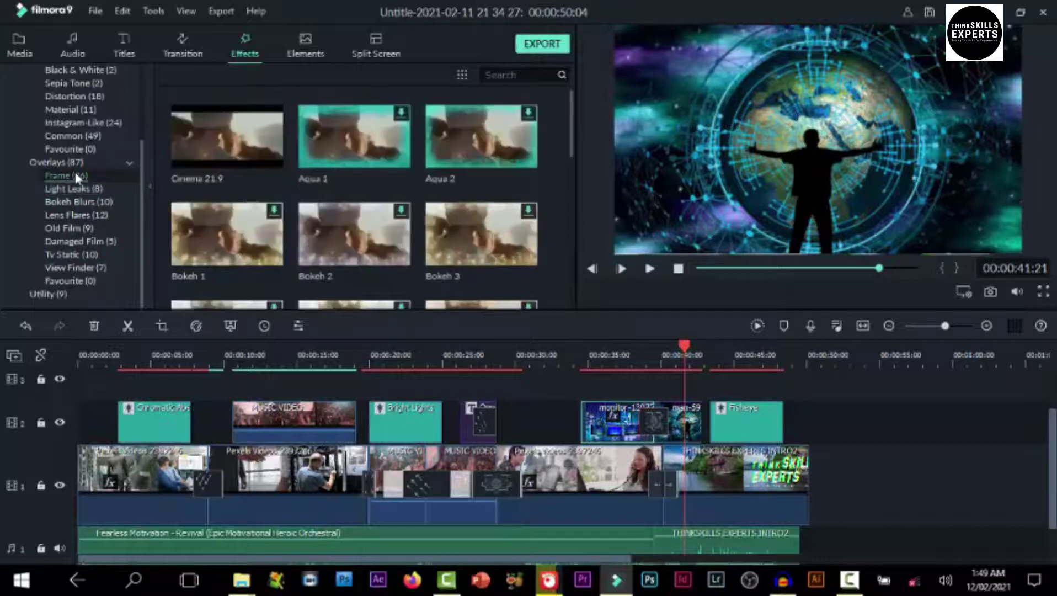
mouse_move(251, 143)
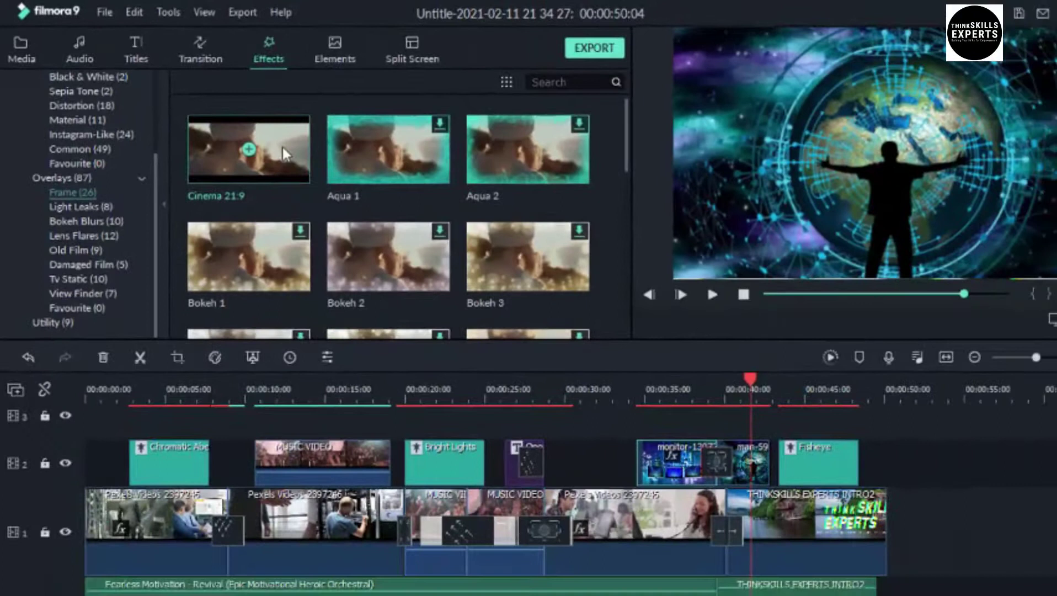
Place Cinema 21:9 on track 2 before the monitor clip and play it from about 29 seconds
drag(282, 145, 568, 454)
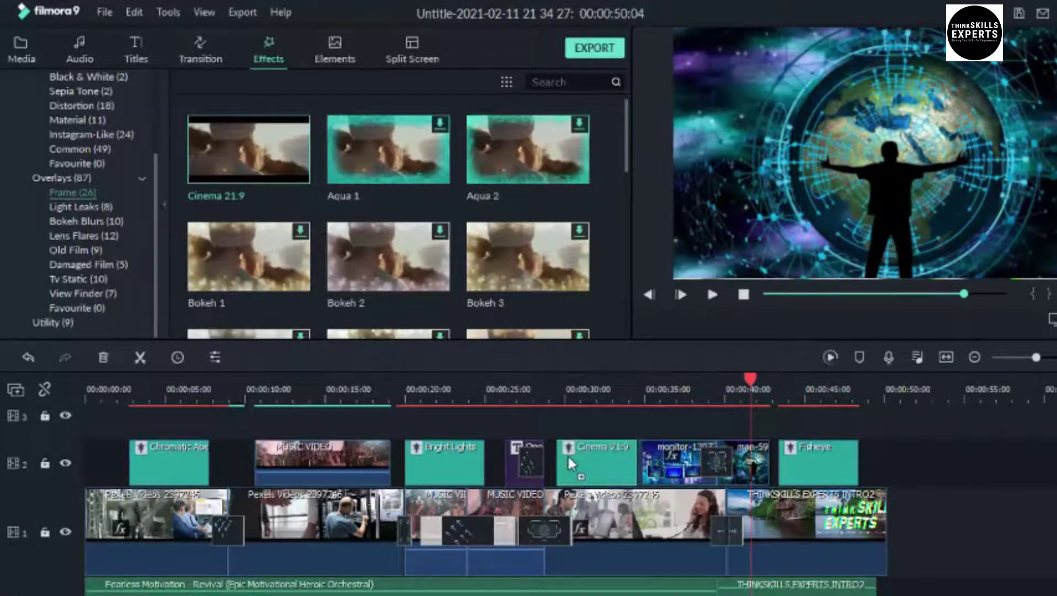
click(551, 393)
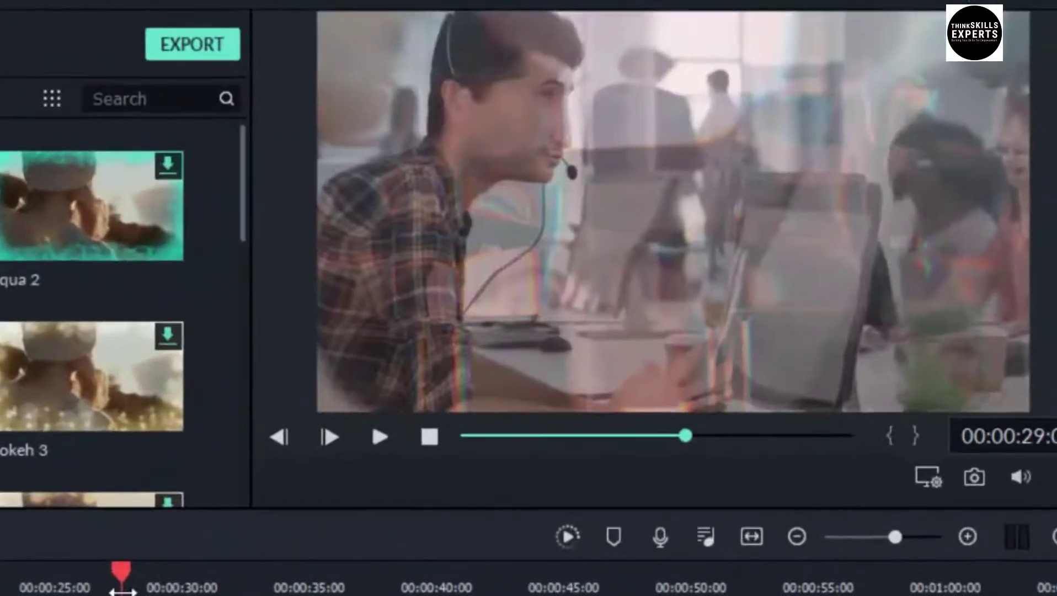
key(space)
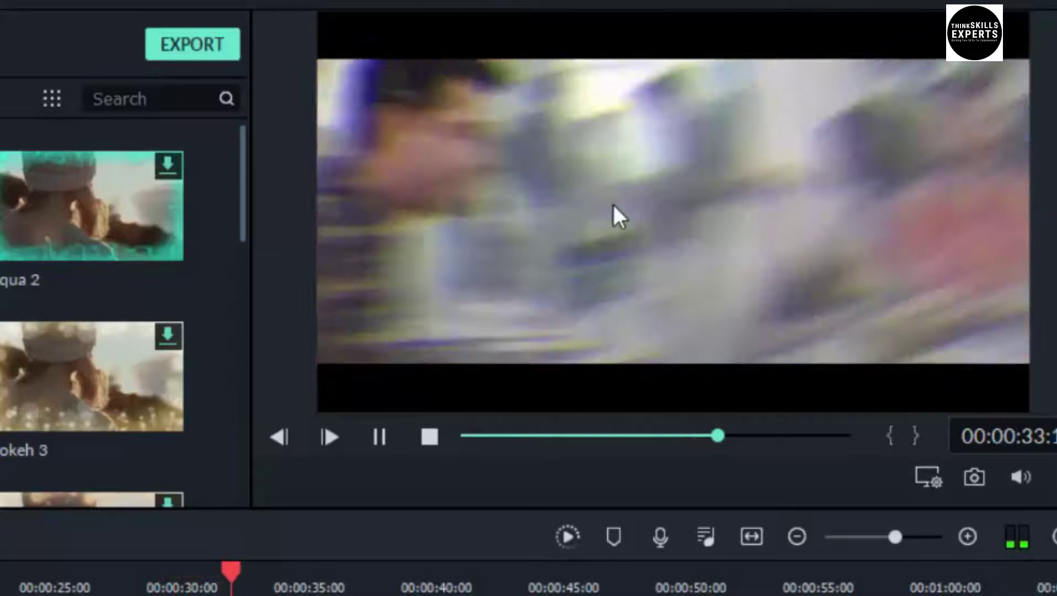
key(space)
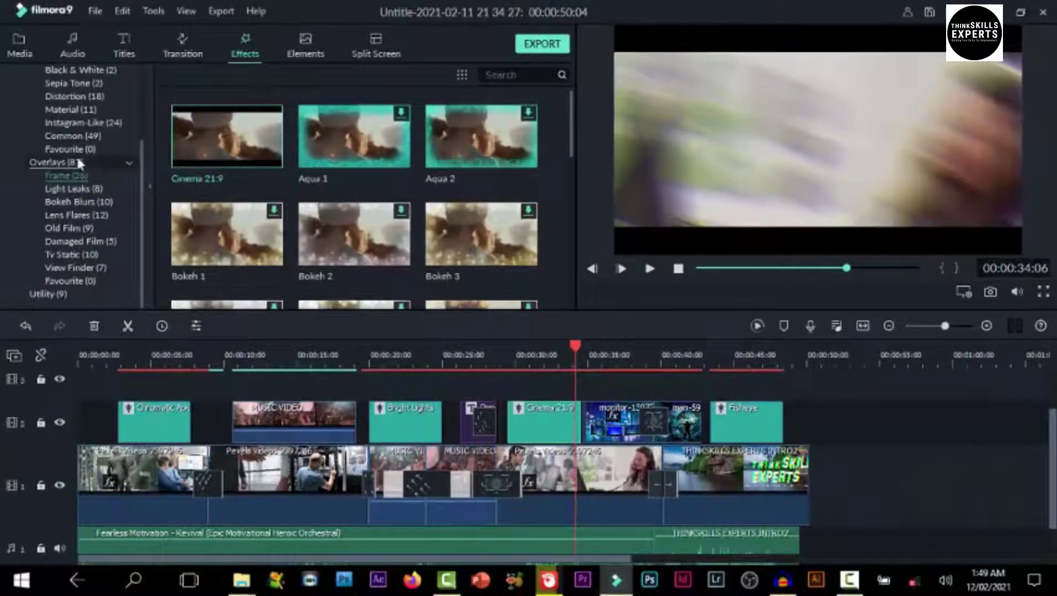
click(66, 147)
click(71, 134)
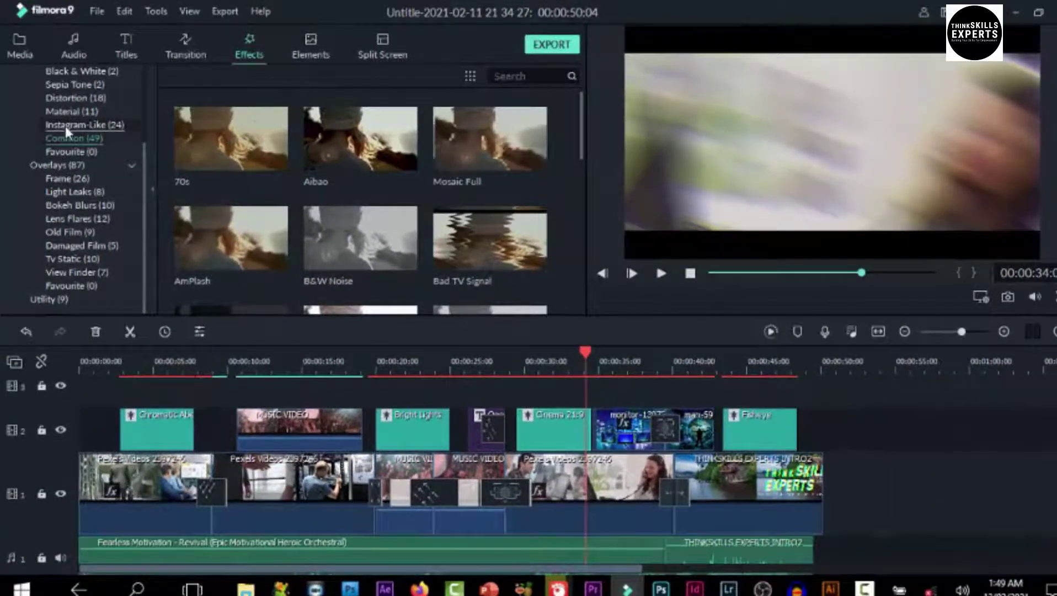
Show the Distortion filters and select the Chromatic Aberration clip, scrubbing between 00:00:21 and 00:00:26
click(65, 111)
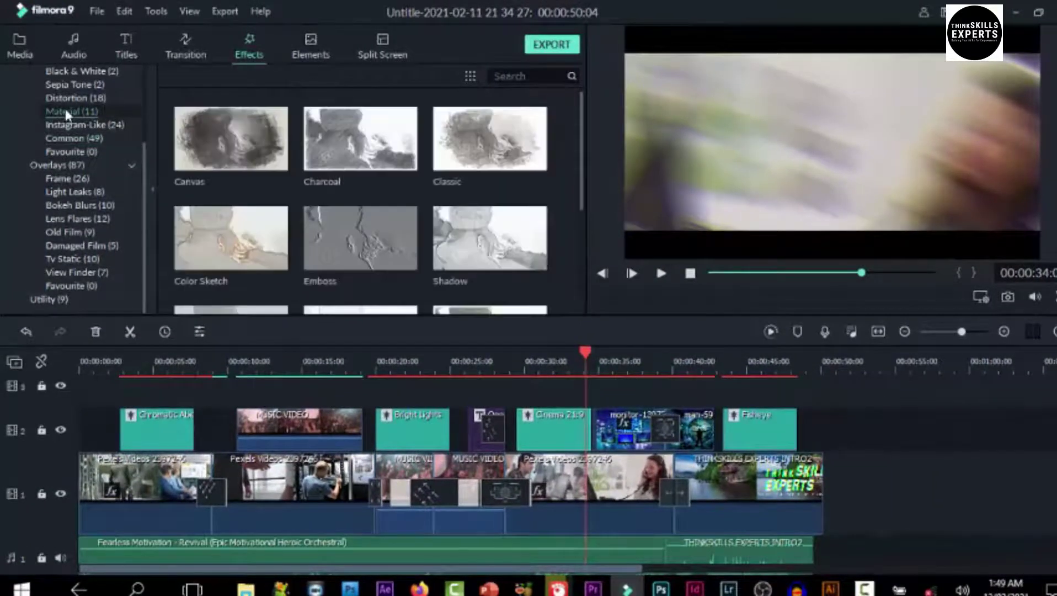
click(65, 99)
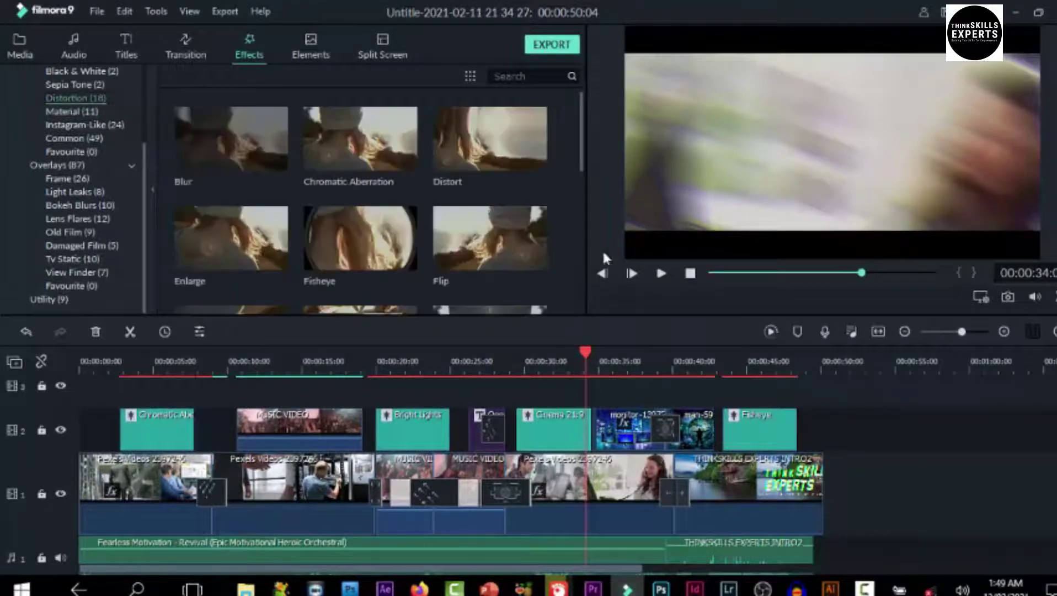
drag(583, 353, 156, 456)
click(173, 438)
click(157, 349)
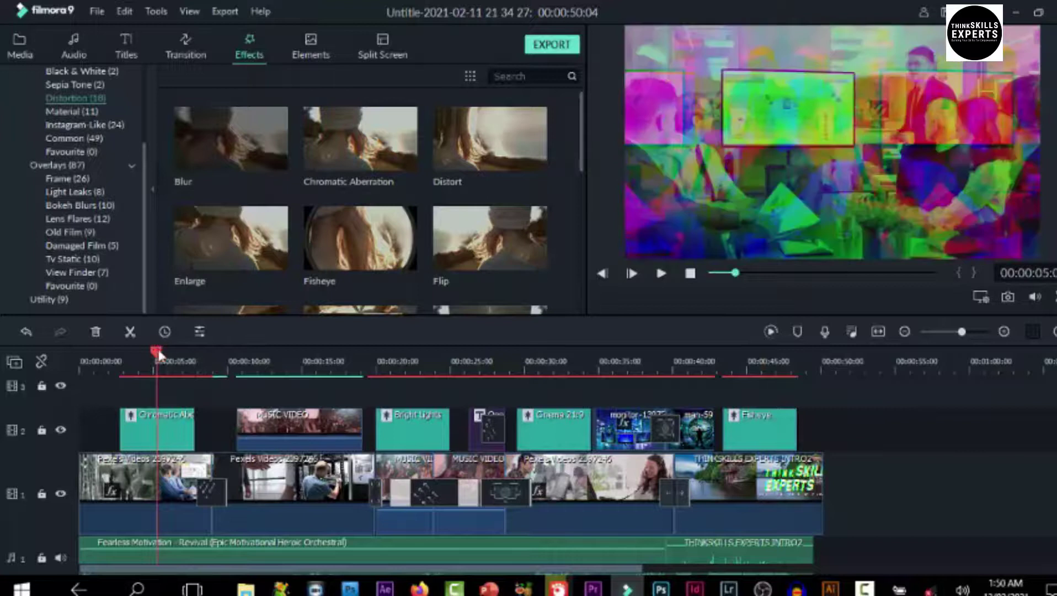
drag(158, 359, 486, 425)
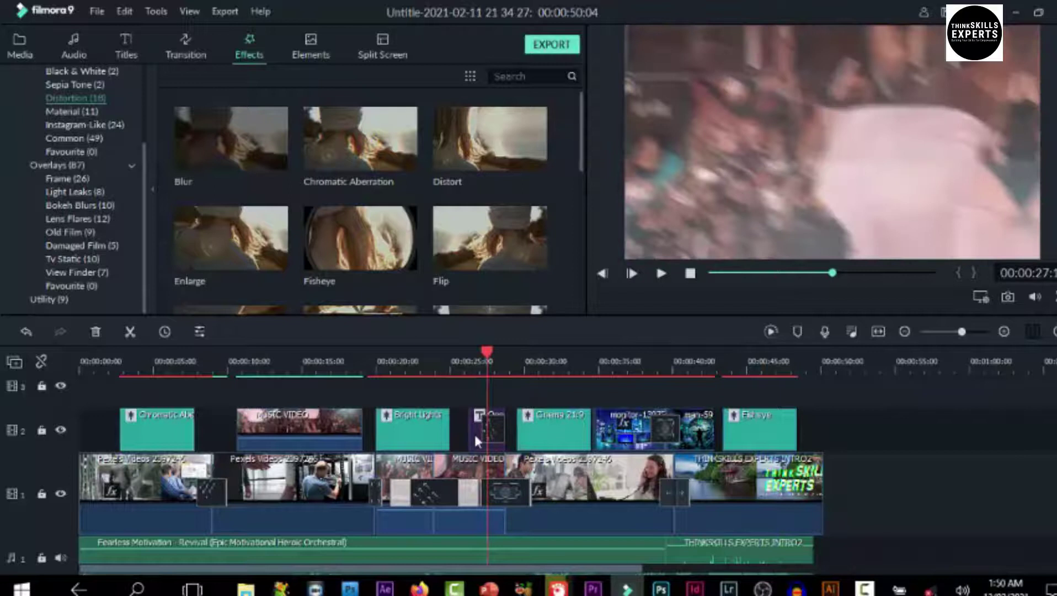
Move the PRESENTATION title past the footage end, delete its attached item, and jump onto it
drag(474, 432, 862, 441)
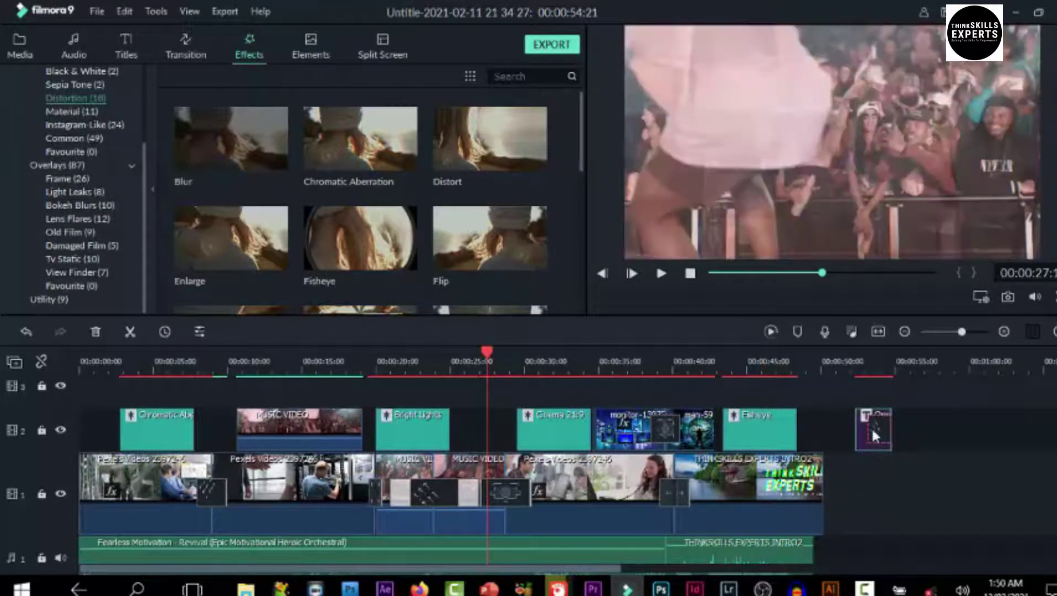
right_click(881, 431)
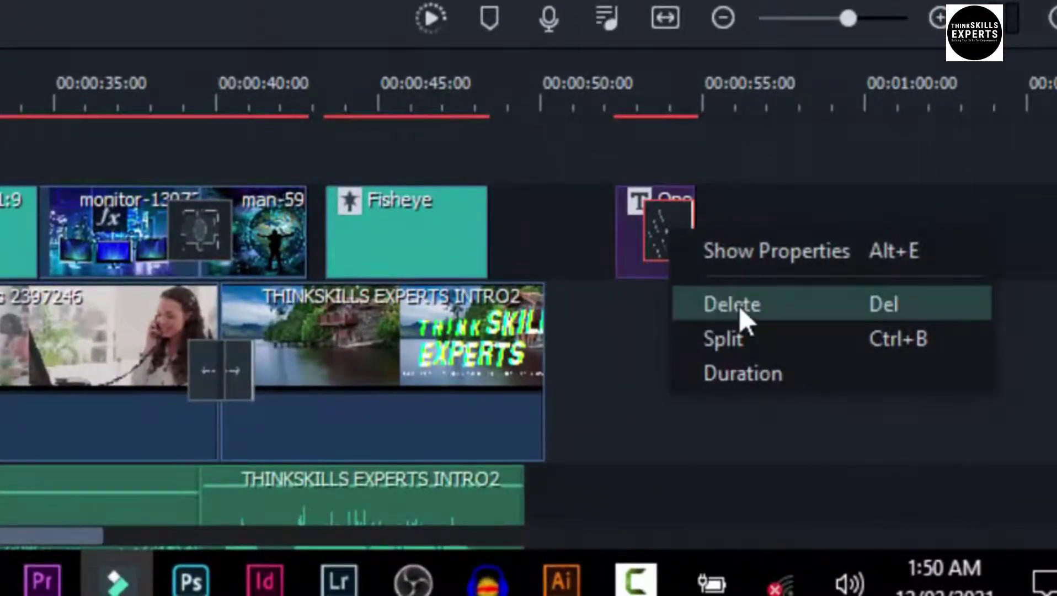
click(739, 307)
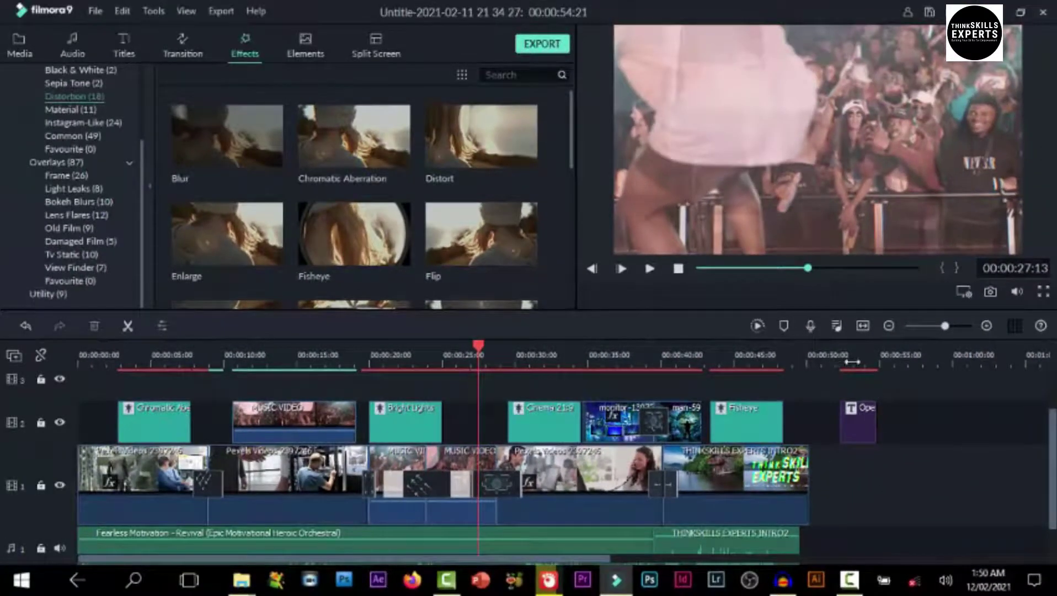
click(863, 359)
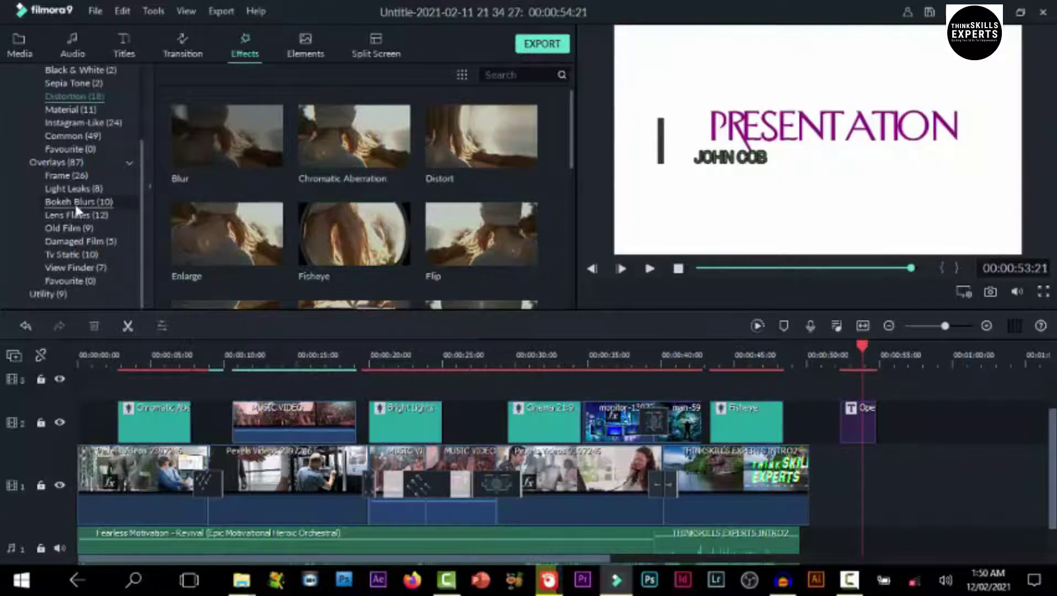
Browse the Light Leaks and Frame overlays, then the Distortion effects
click(70, 188)
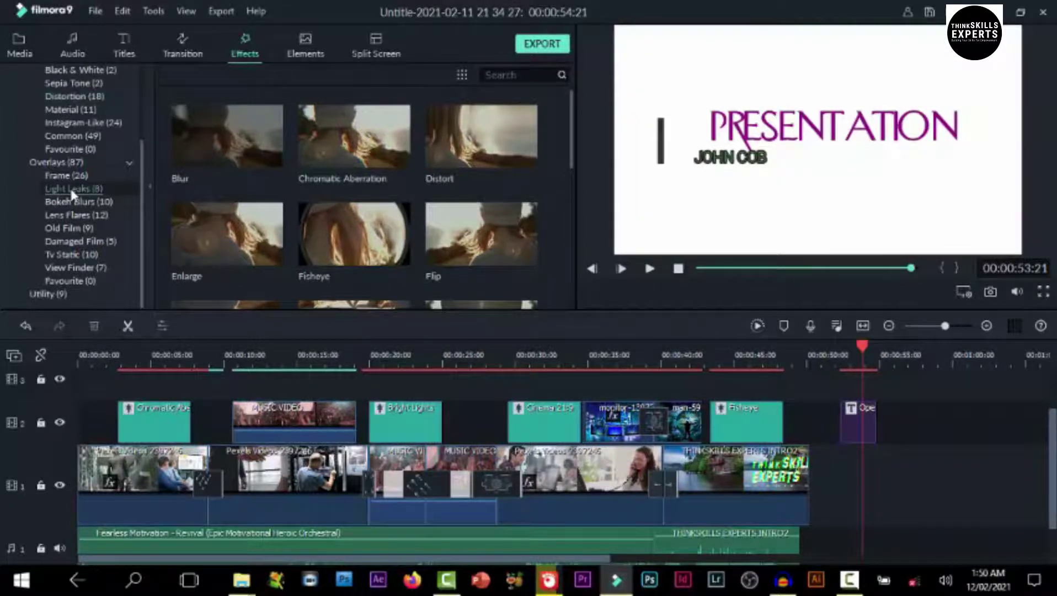
click(67, 175)
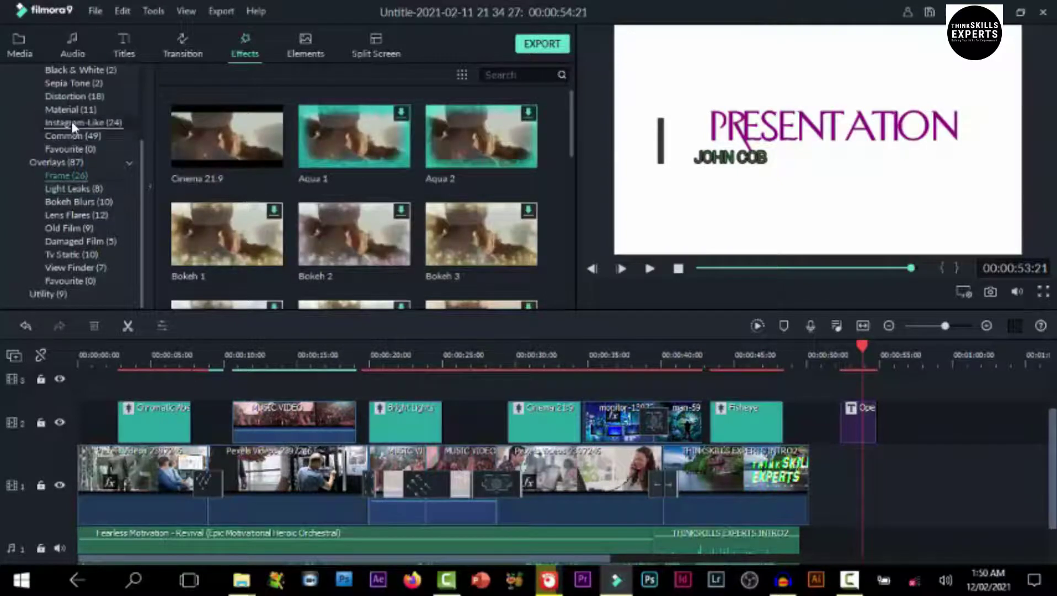
click(74, 100)
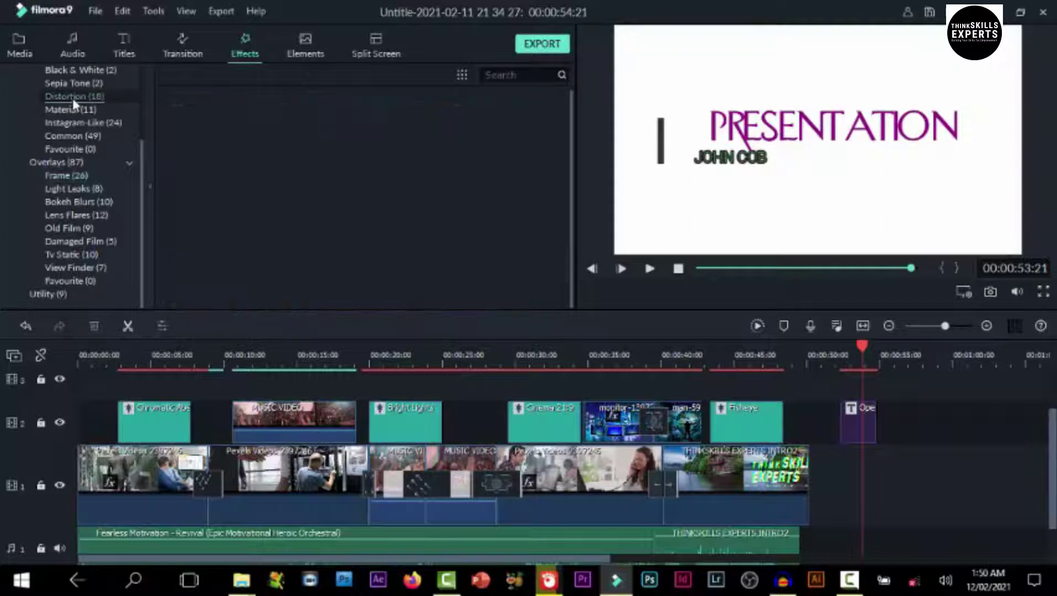
drag(251, 142, 839, 421)
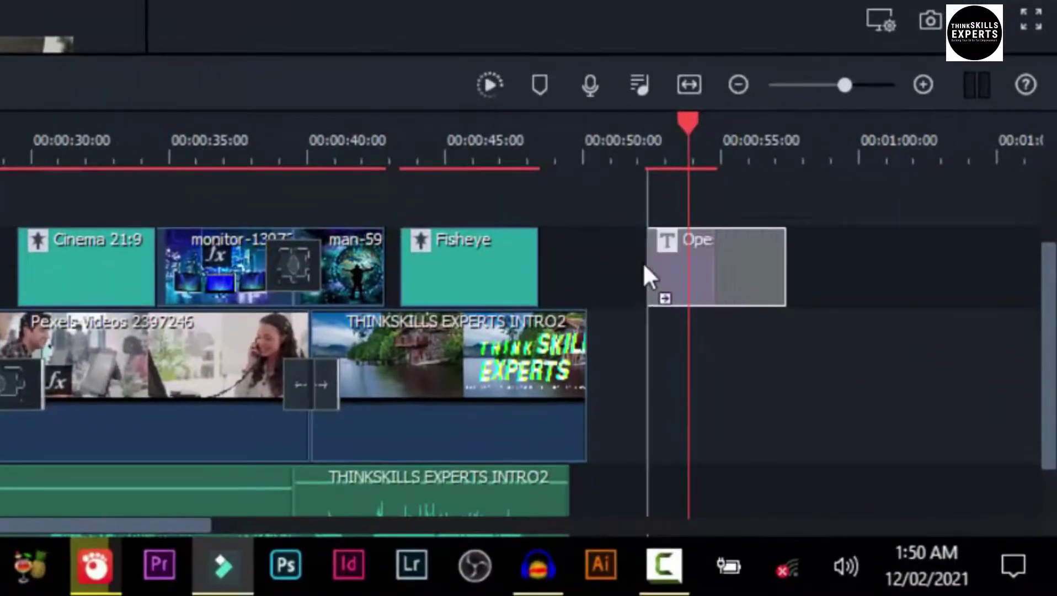
drag(644, 265, 645, 265)
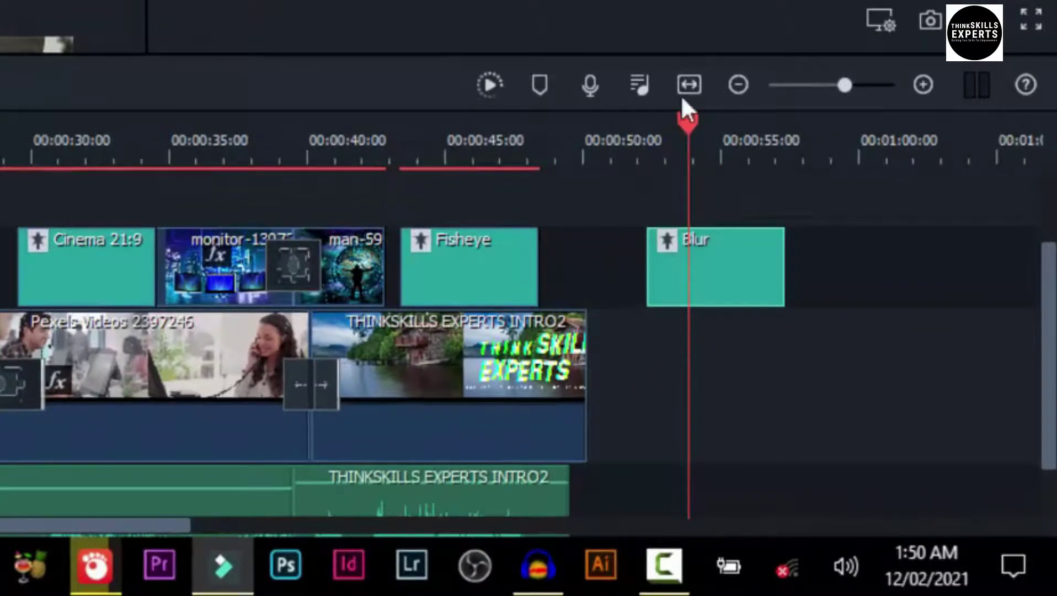
drag(681, 121, 632, 129)
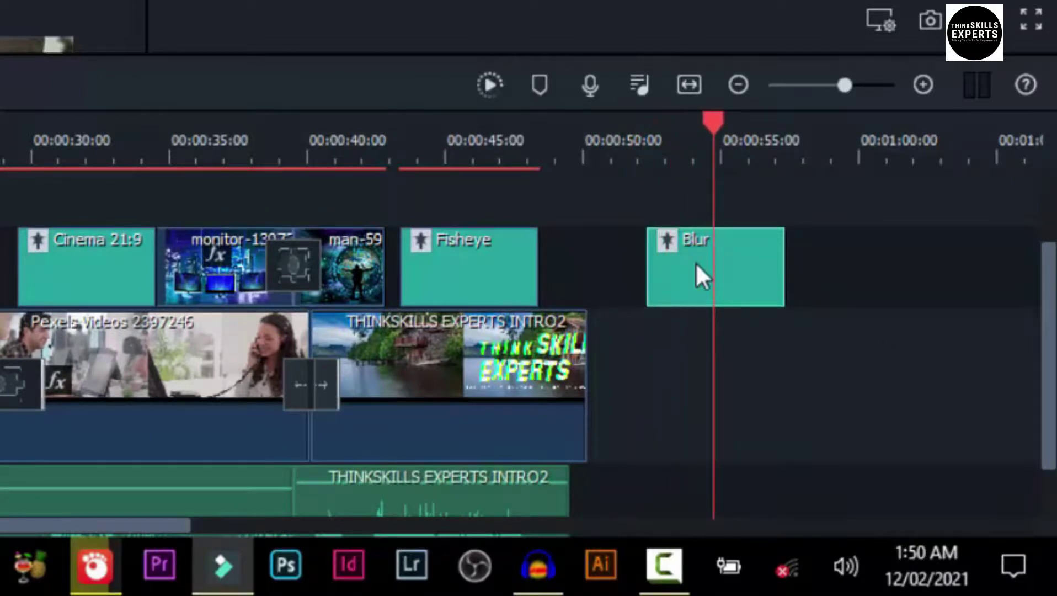
key(ctrl+z)
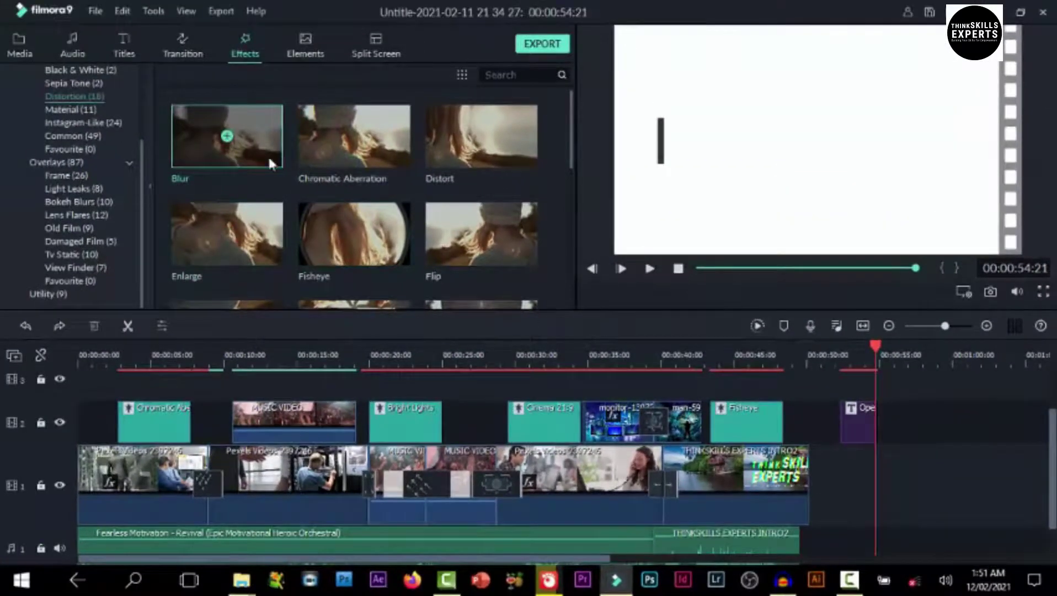
Put the Blur effect on track 3 above the PRESENTATION title and play the blurred title
drag(264, 149, 843, 404)
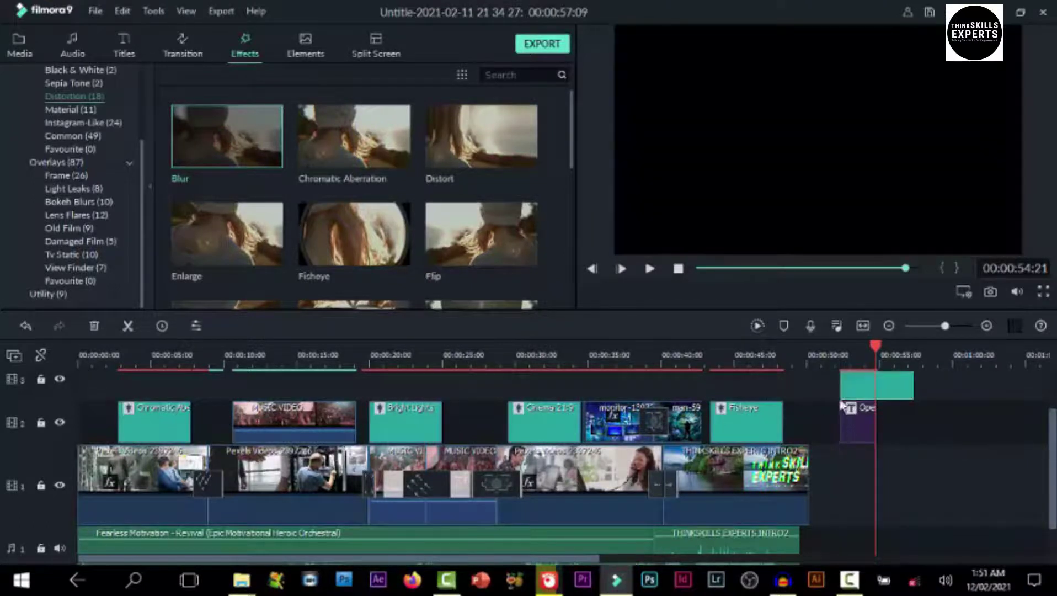
drag(879, 346, 830, 359)
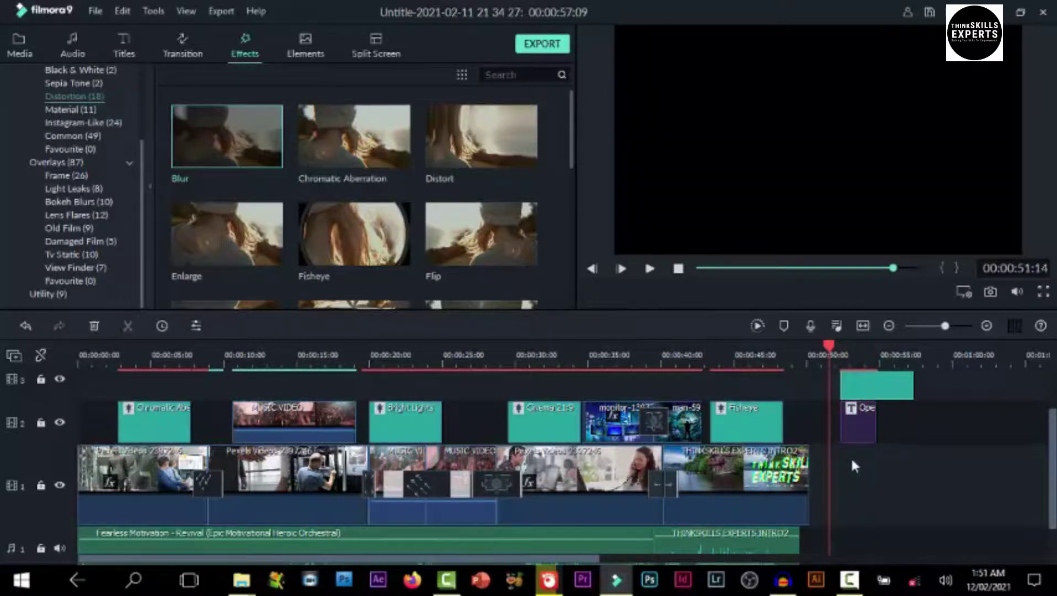
key(space)
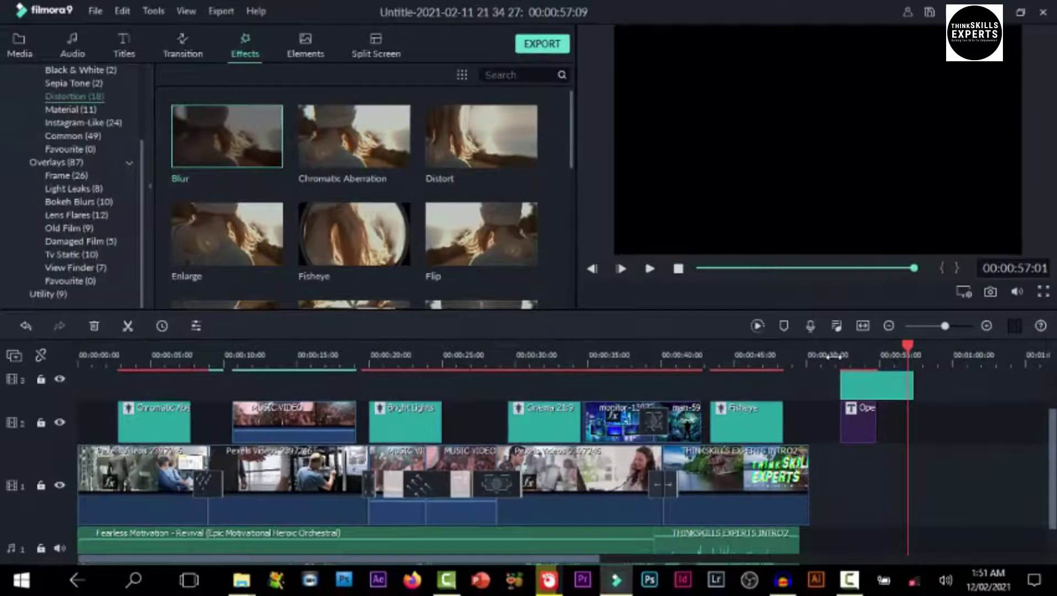
click(855, 356)
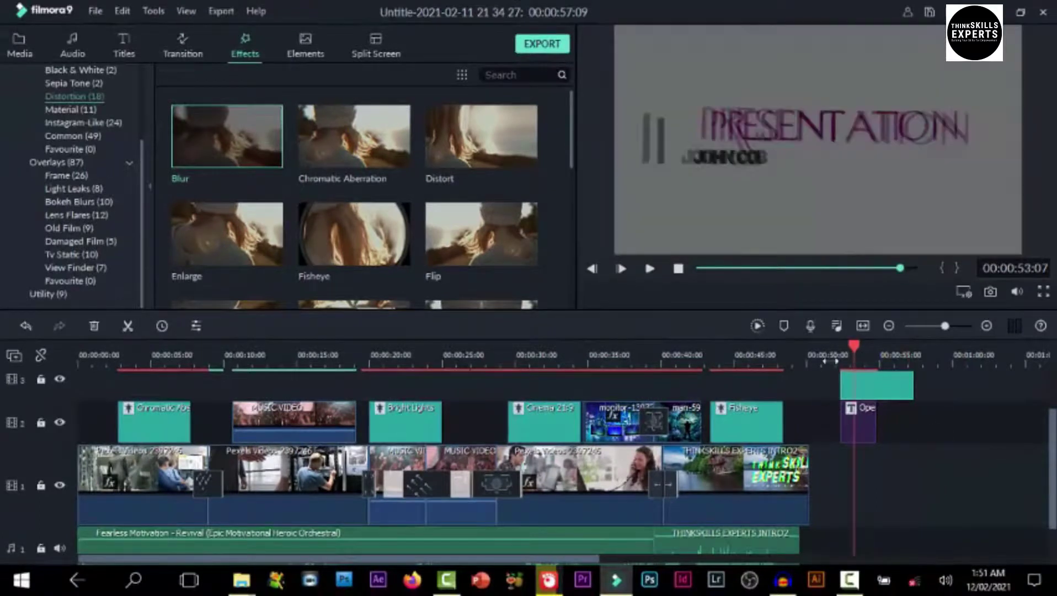
click(830, 360)
key(space)
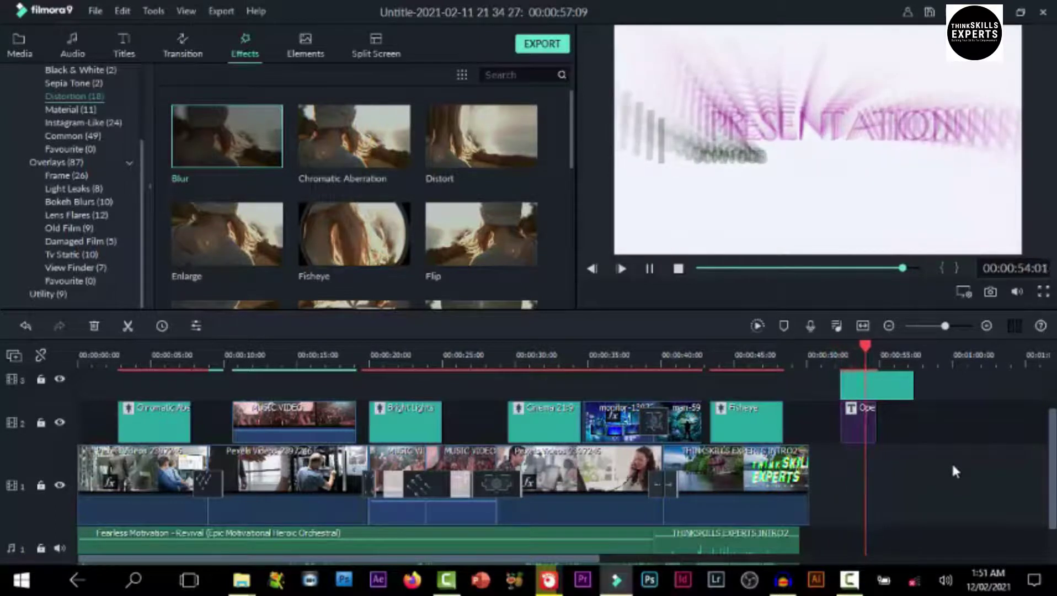
key(space)
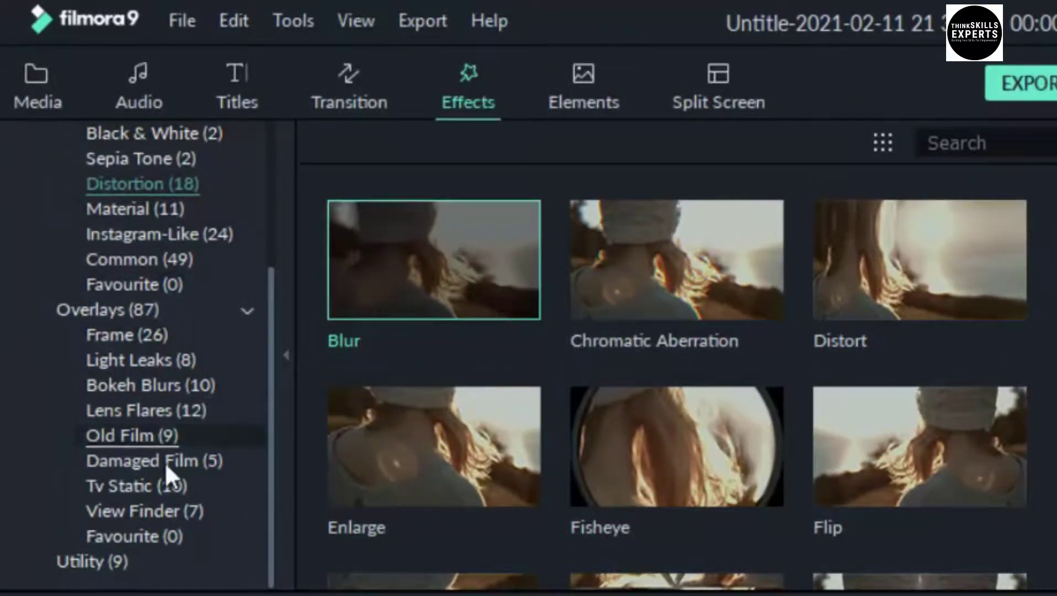
Preview the Common 70s effect, place it on track 2 before Cinema 21:9, and open its settings
click(121, 259)
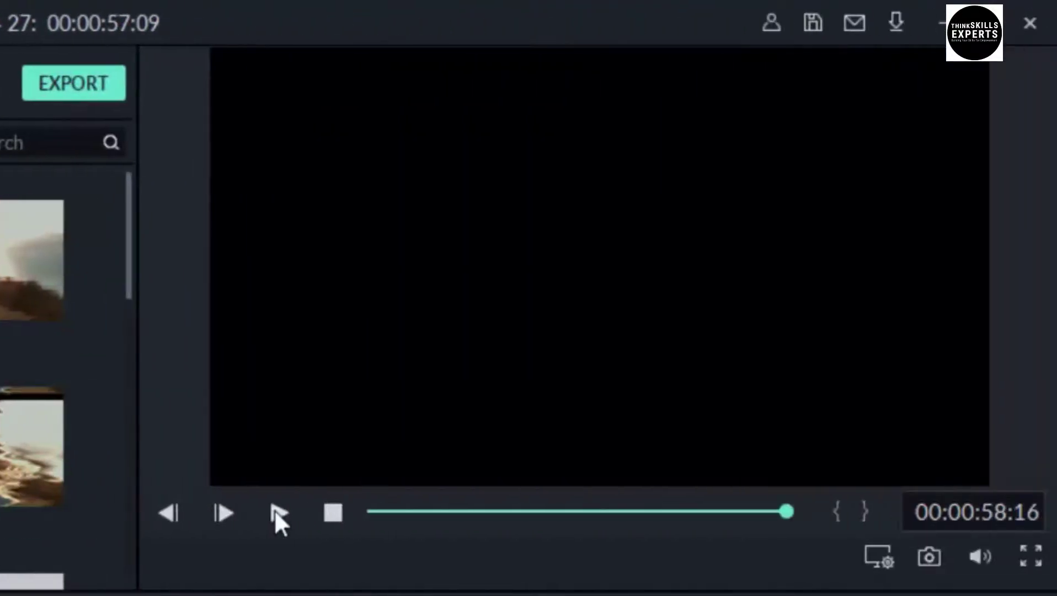
click(277, 514)
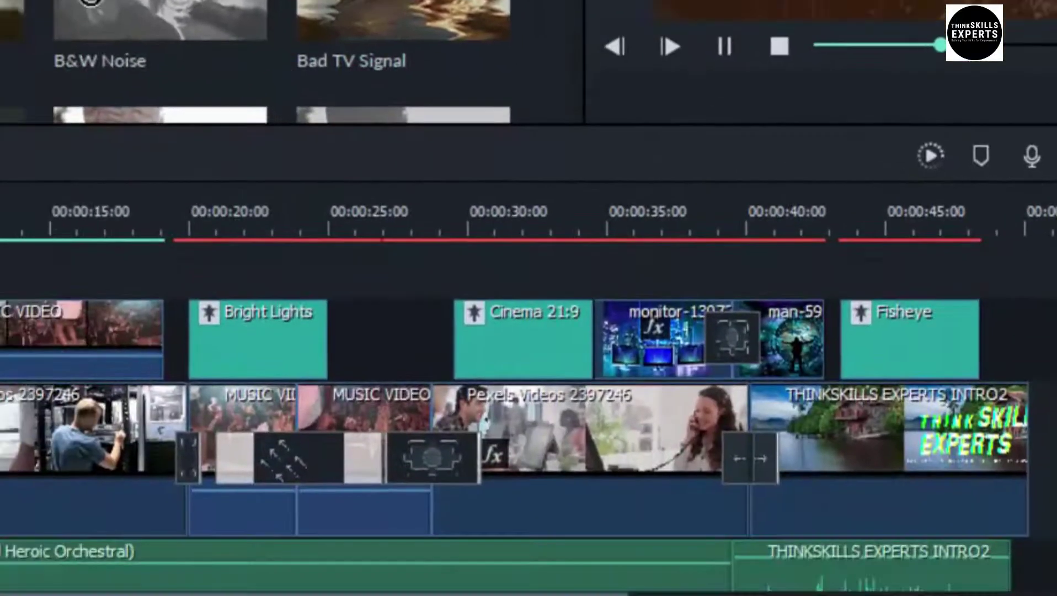
drag(91, 2, 353, 352)
double_click(392, 348)
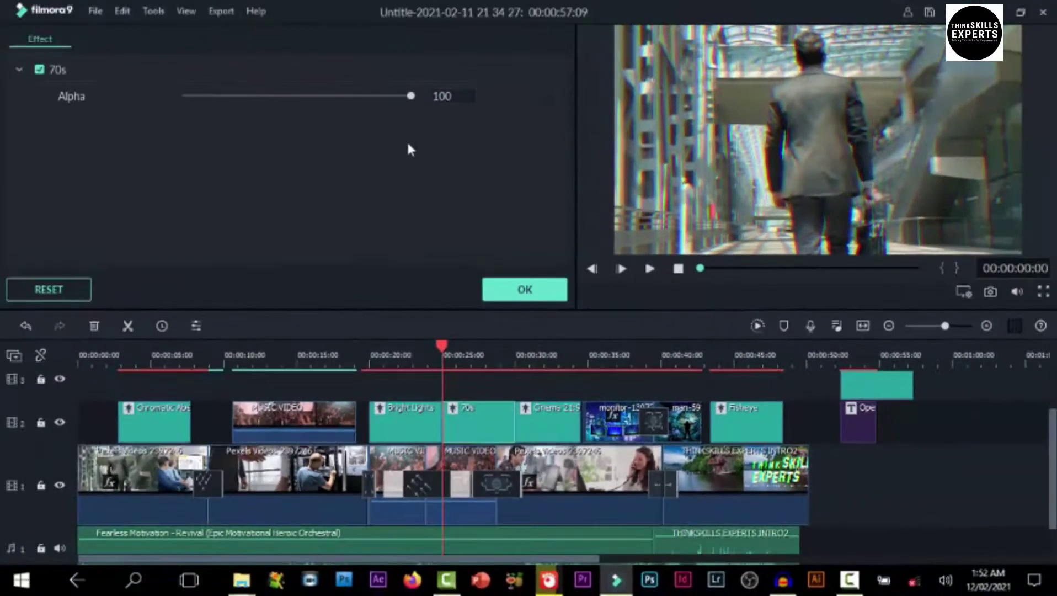
Lower the 70s effect's Alpha to 48 and confirm the setting
drag(412, 97, 370, 97)
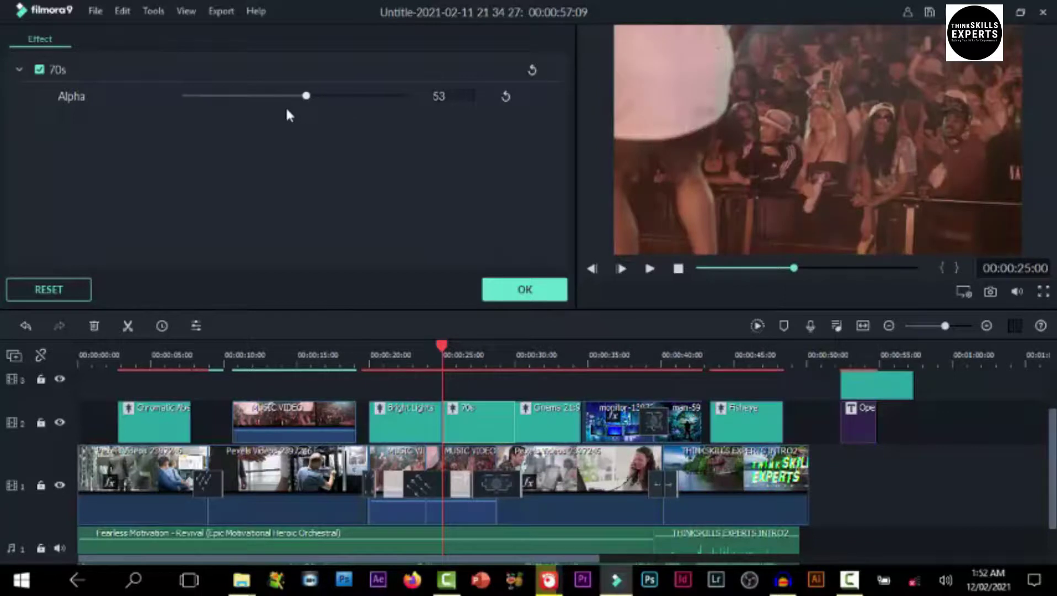
drag(236, 113, 548, 248)
click(525, 290)
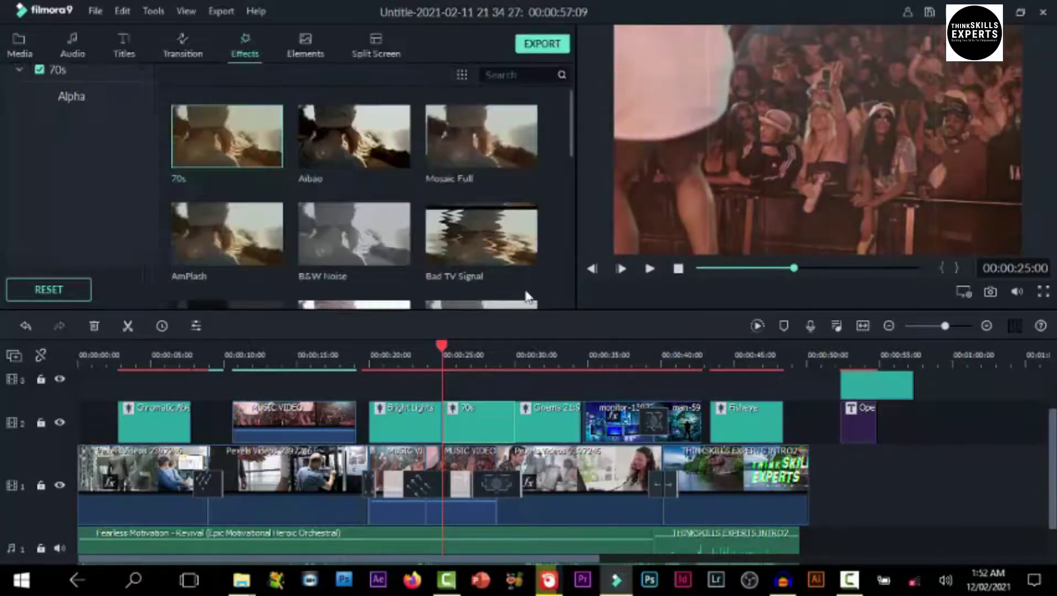
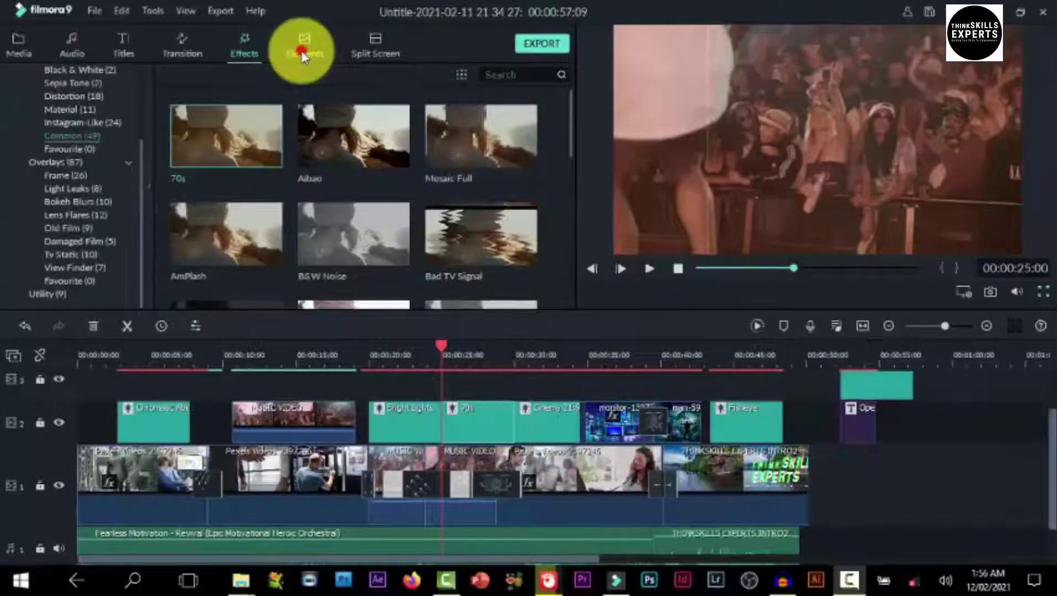
Switch the library to Elements and browse its 191 overlays, starting with the Love designs
click(518, 91)
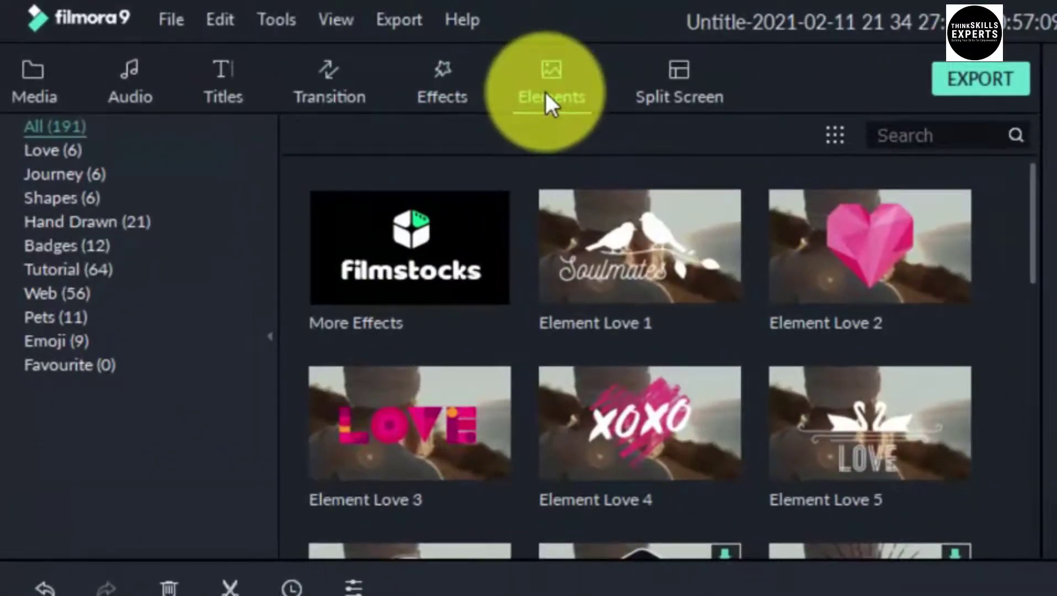
click(578, 207)
click(685, 459)
click(626, 262)
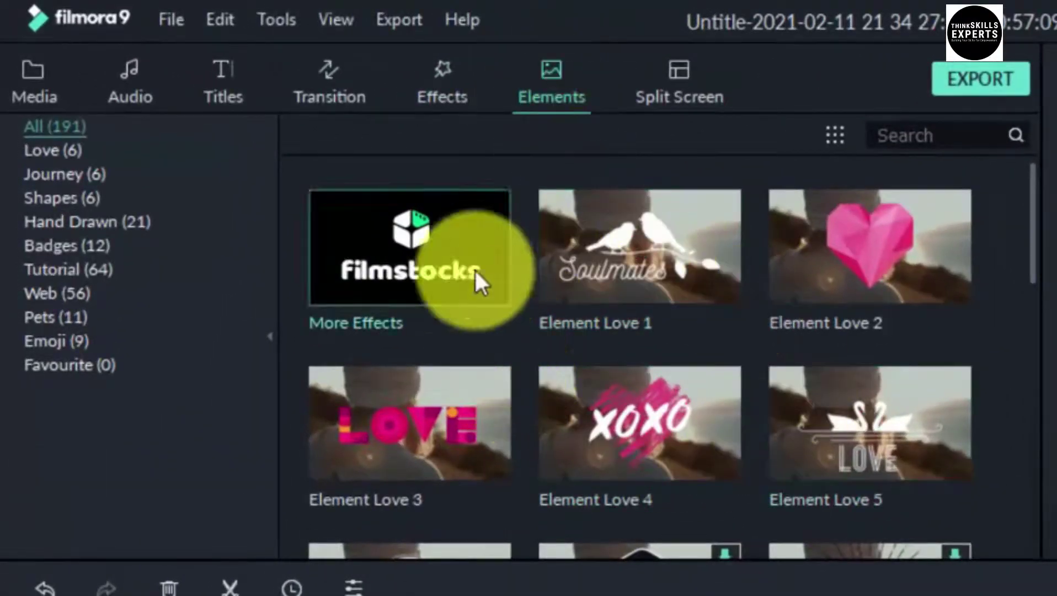
scroll(651, 398, down, 15)
scroll(651, 398, down, 10)
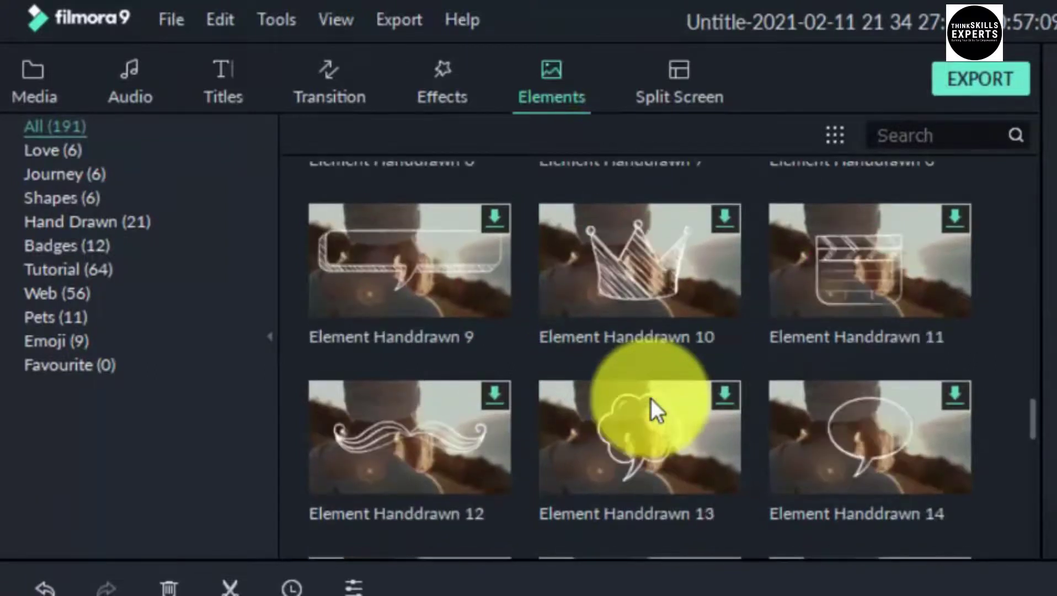
scroll(651, 398, up, 18)
scroll(651, 398, up, 10)
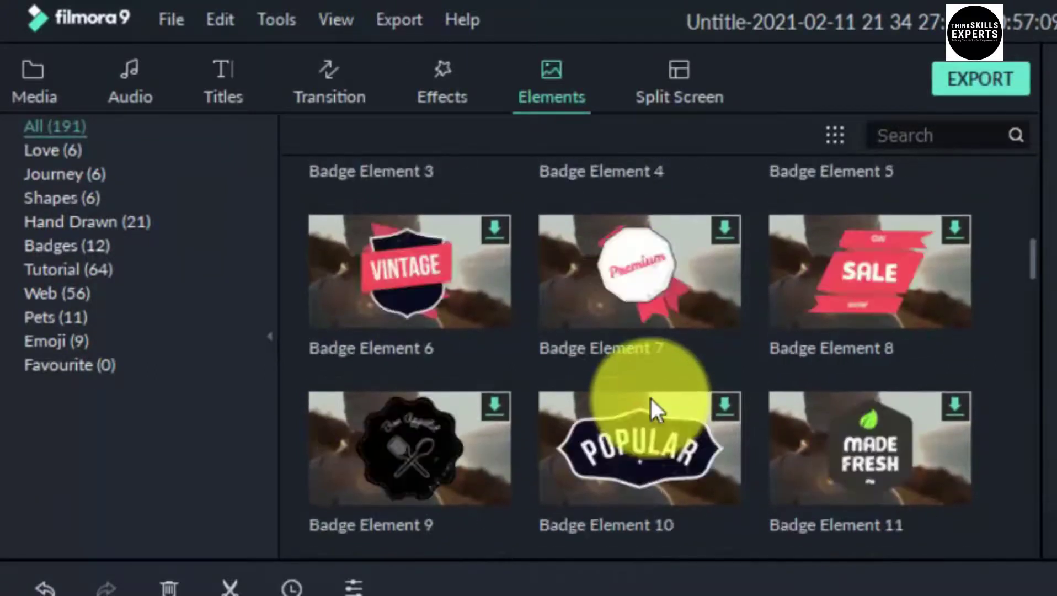
scroll(651, 400, down, 2)
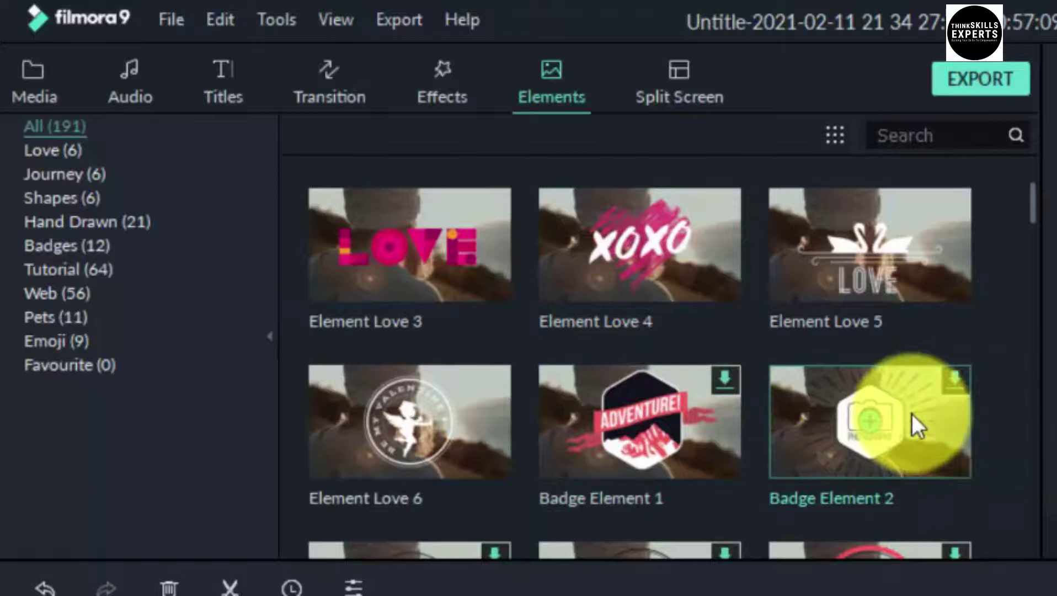
scroll(912, 414, down, 2)
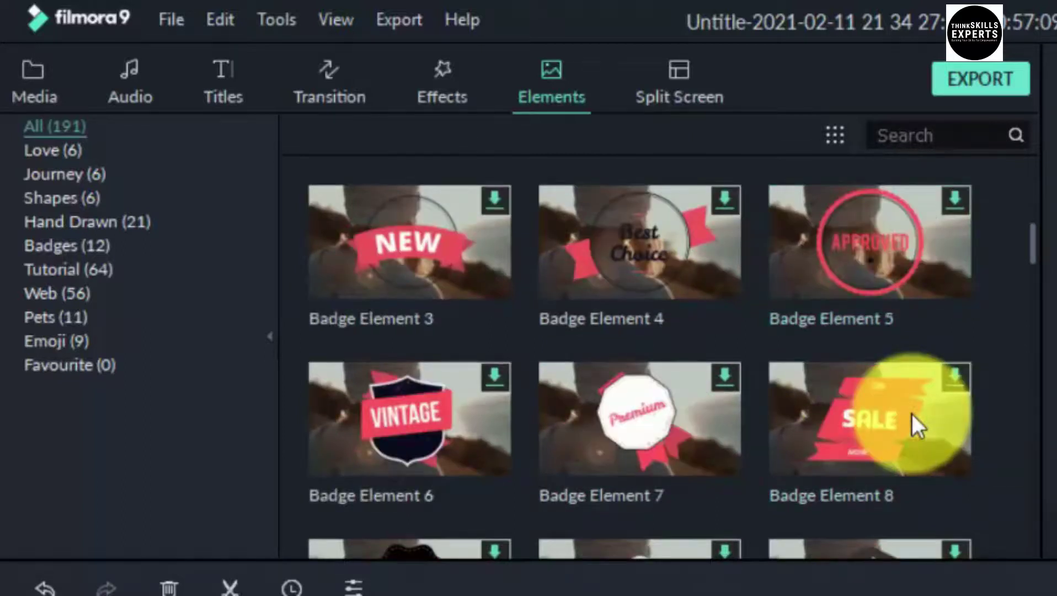
scroll(913, 413, up, 3)
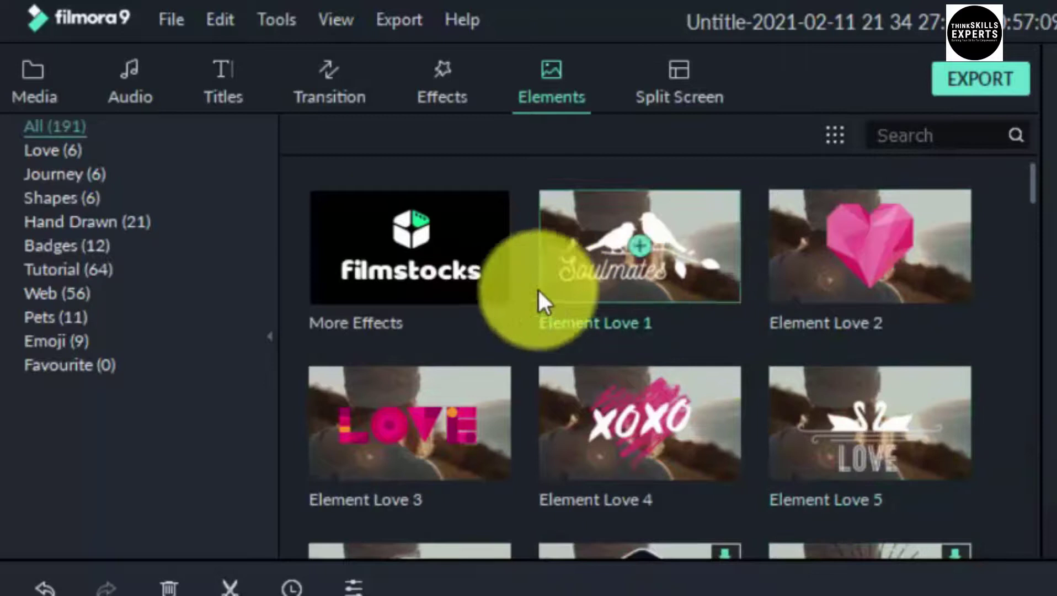
Browse the Journey, Shapes, Hand Drawn, Badges, Tutorial, Emoji and Pets categories, ending on Love (6)
click(72, 172)
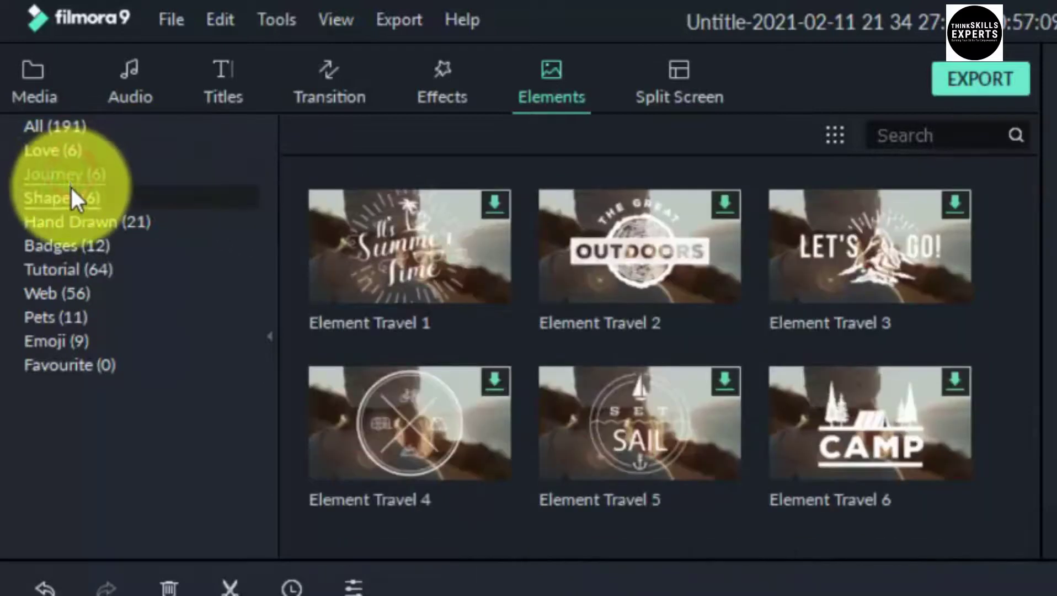
click(72, 197)
click(73, 220)
click(73, 244)
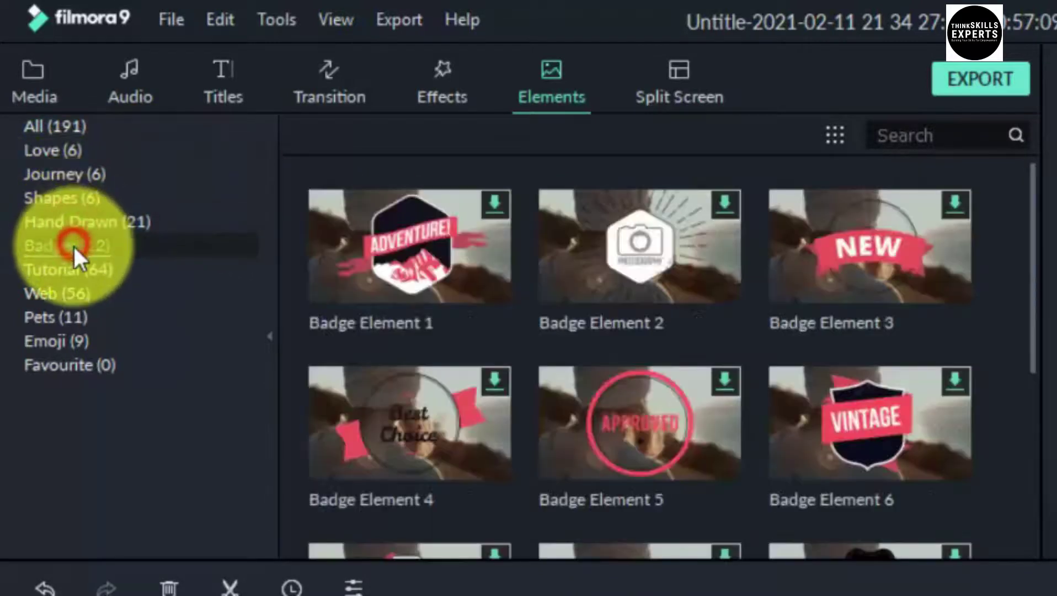
click(70, 268)
click(52, 339)
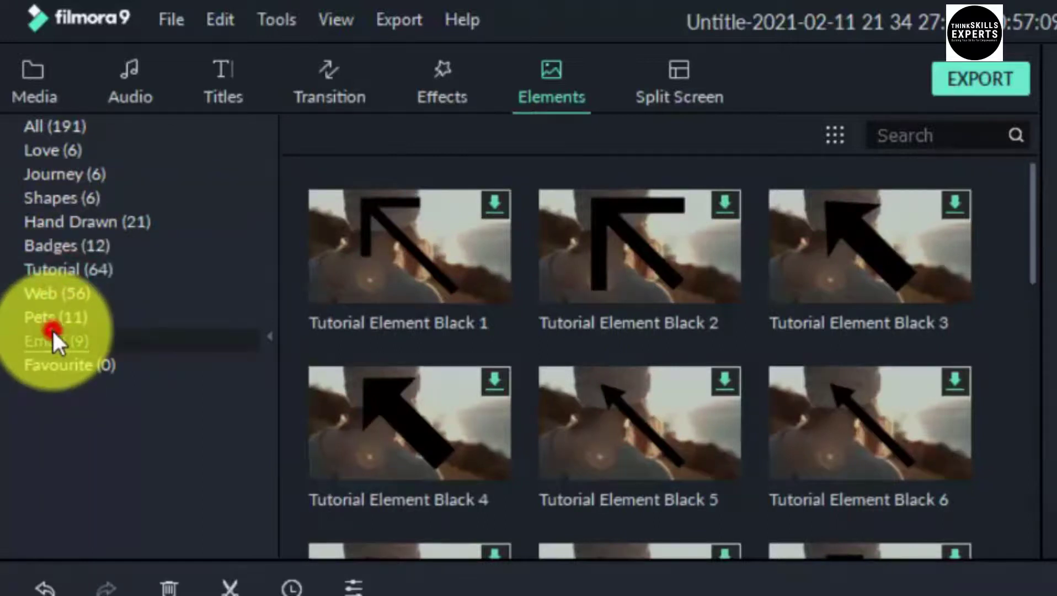
click(52, 318)
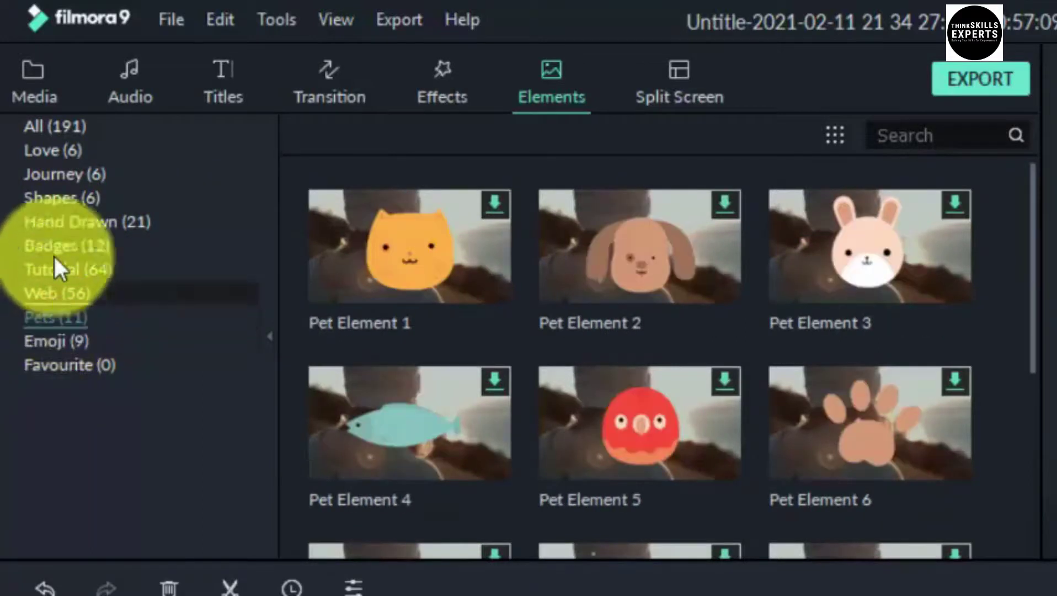
click(58, 149)
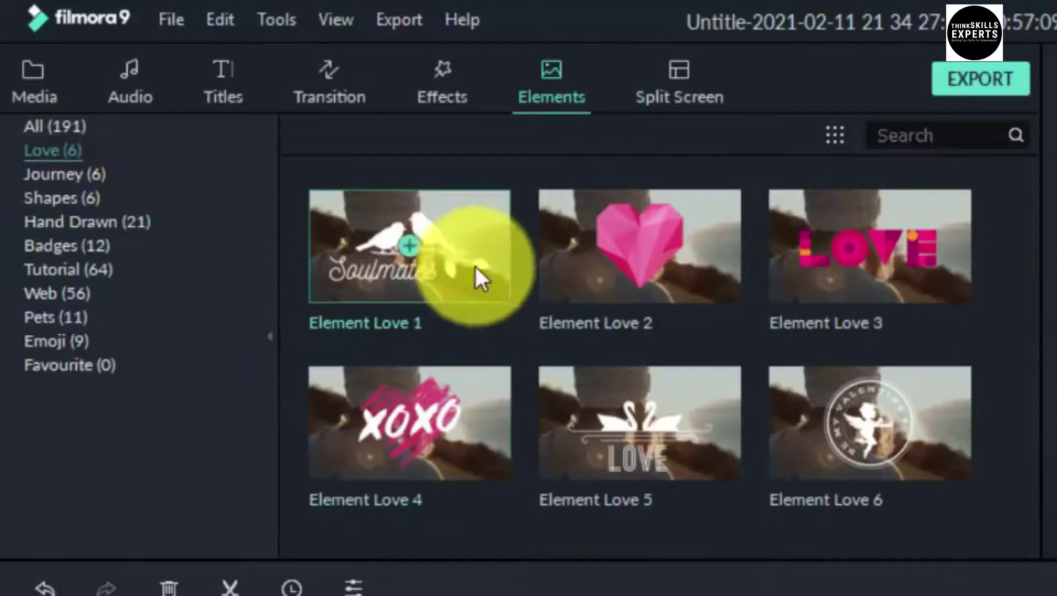
Play the Element Love 1 Soulmates preview, then Element Love 6's Be My Valentine cupid badge
click(444, 252)
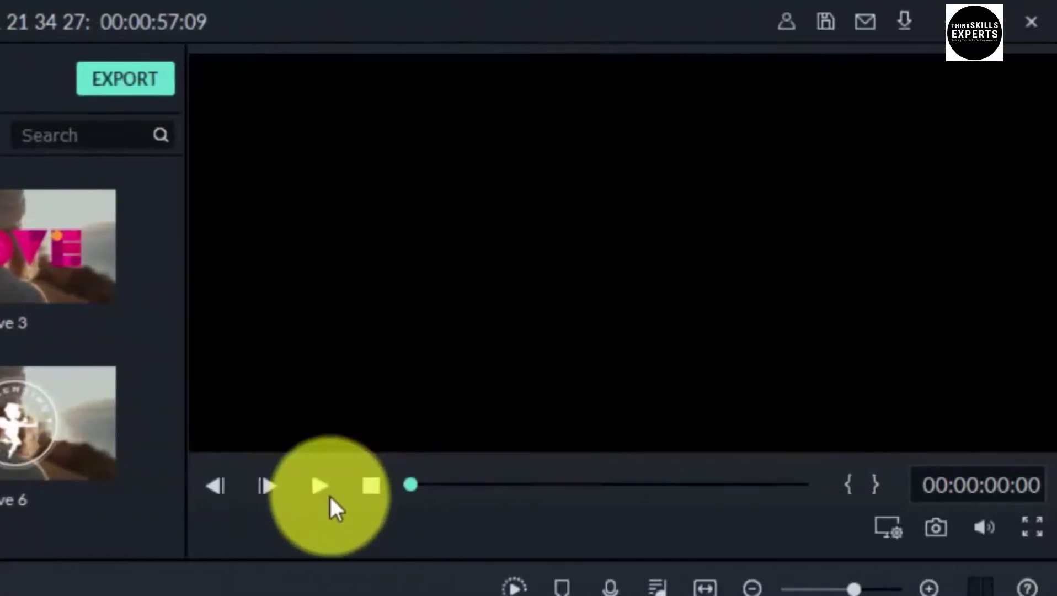
click(318, 482)
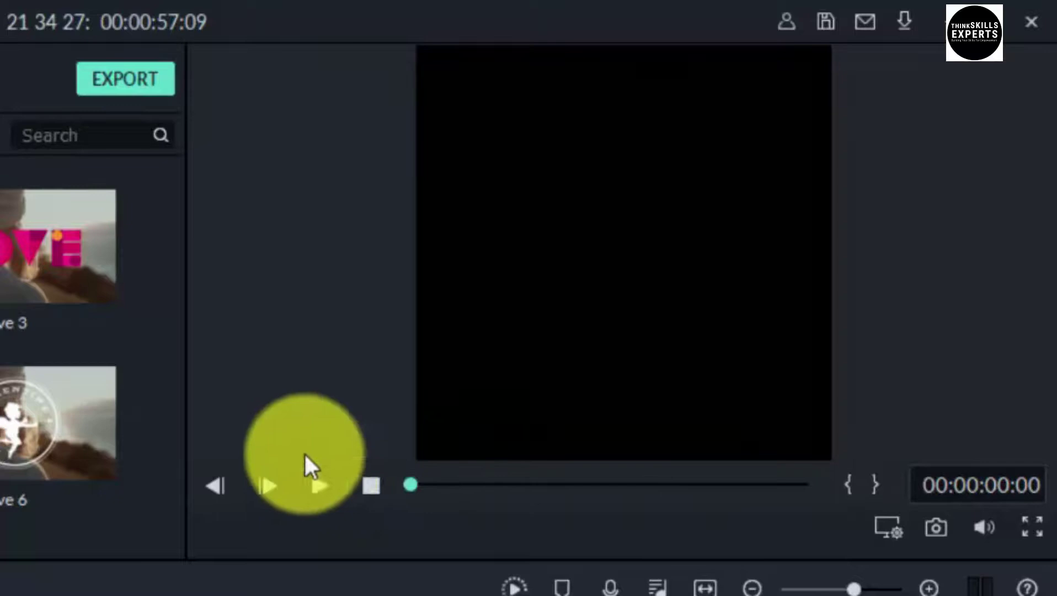
click(319, 476)
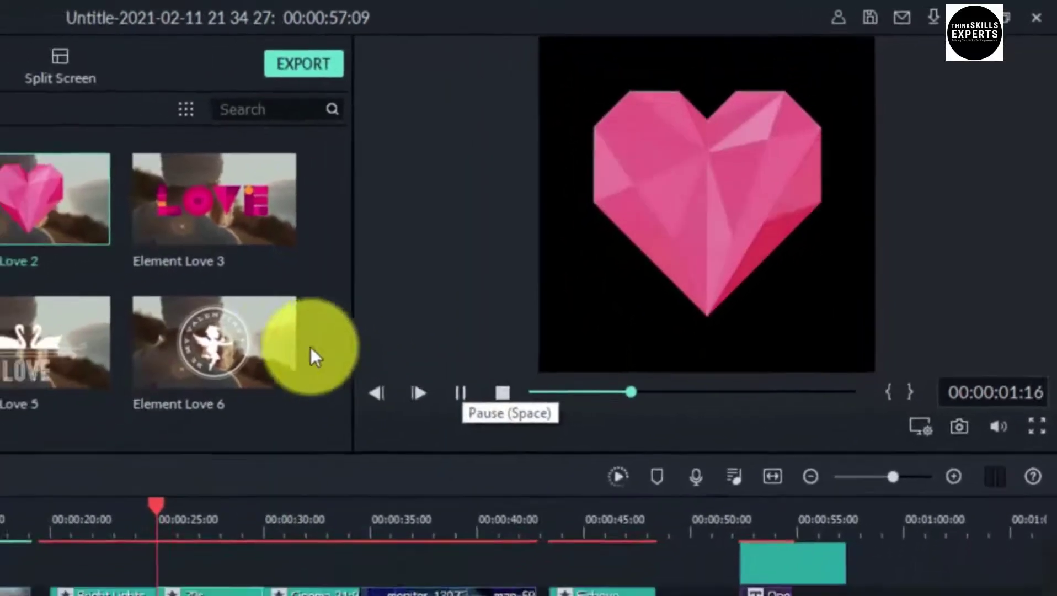
click(224, 327)
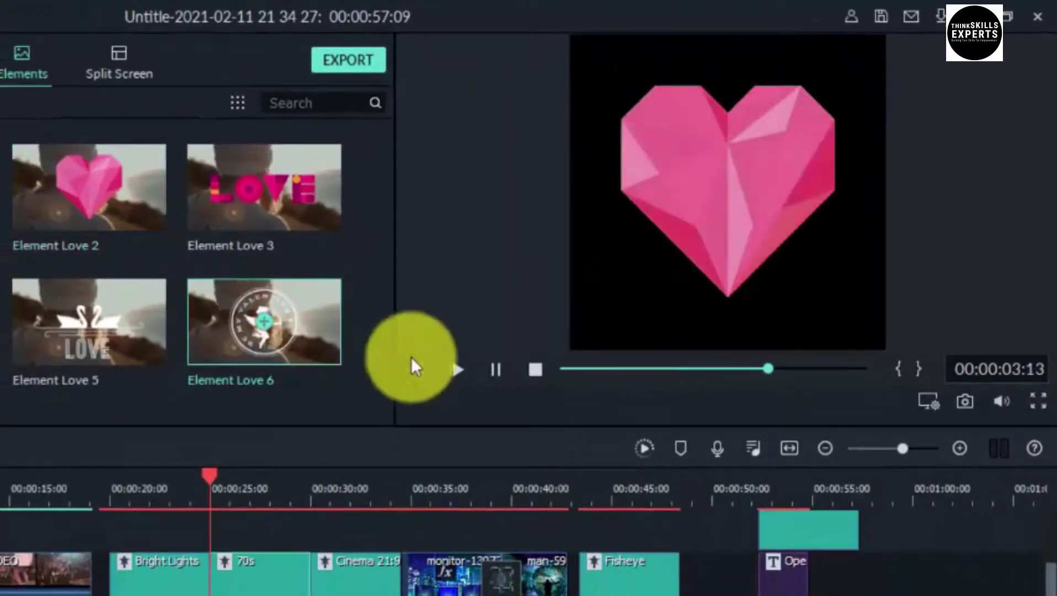
click(495, 371)
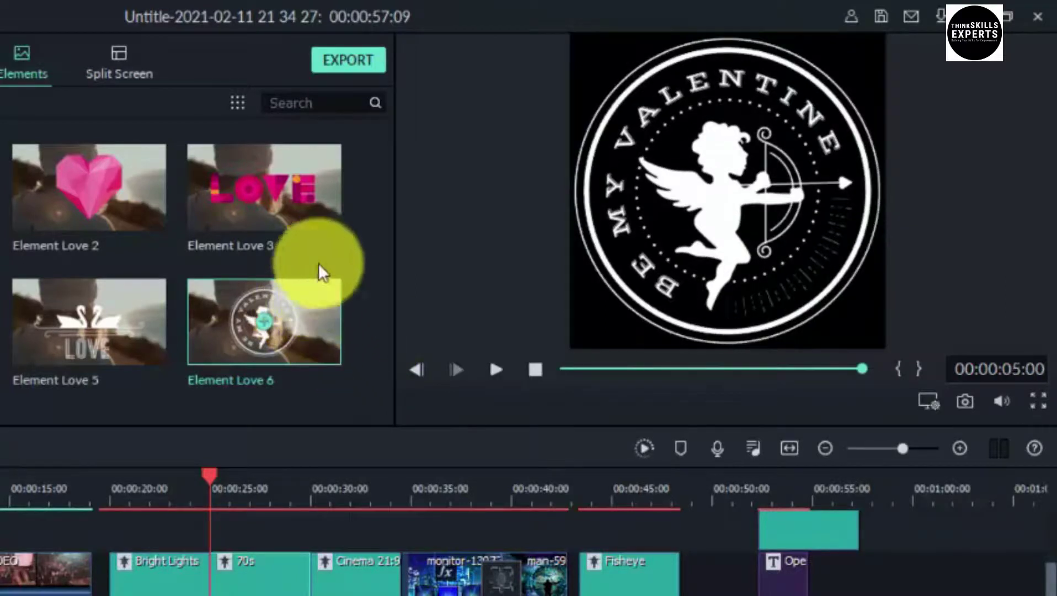
Drop Element Love 6 on track 3 above MUSIC VIDEO near 15 seconds and select the badge in the preview
drag(303, 287, 243, 360)
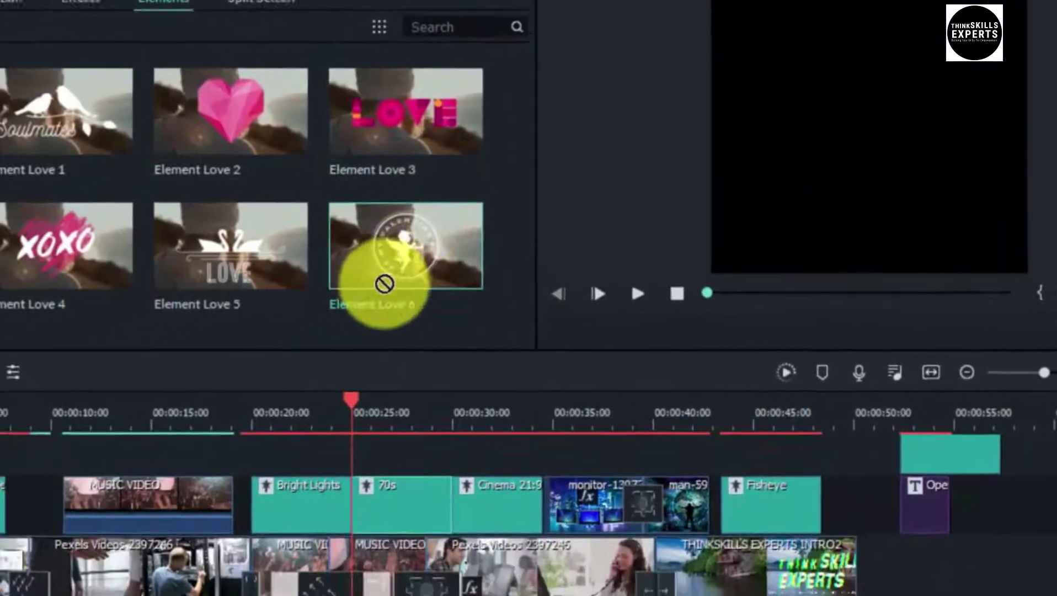
drag(384, 284, 146, 455)
drag(309, 369, 295, 364)
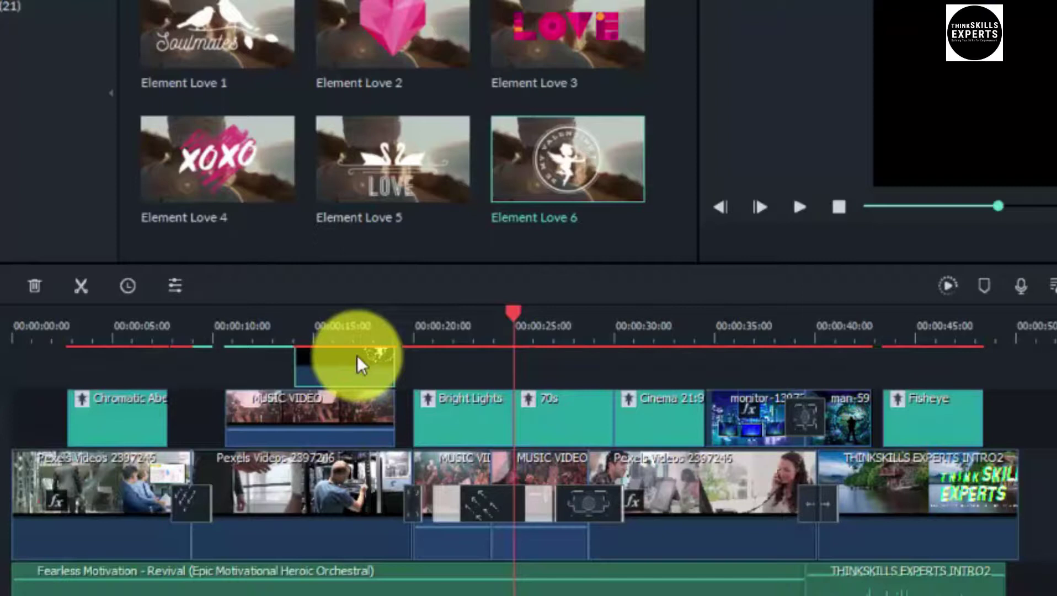
click(339, 338)
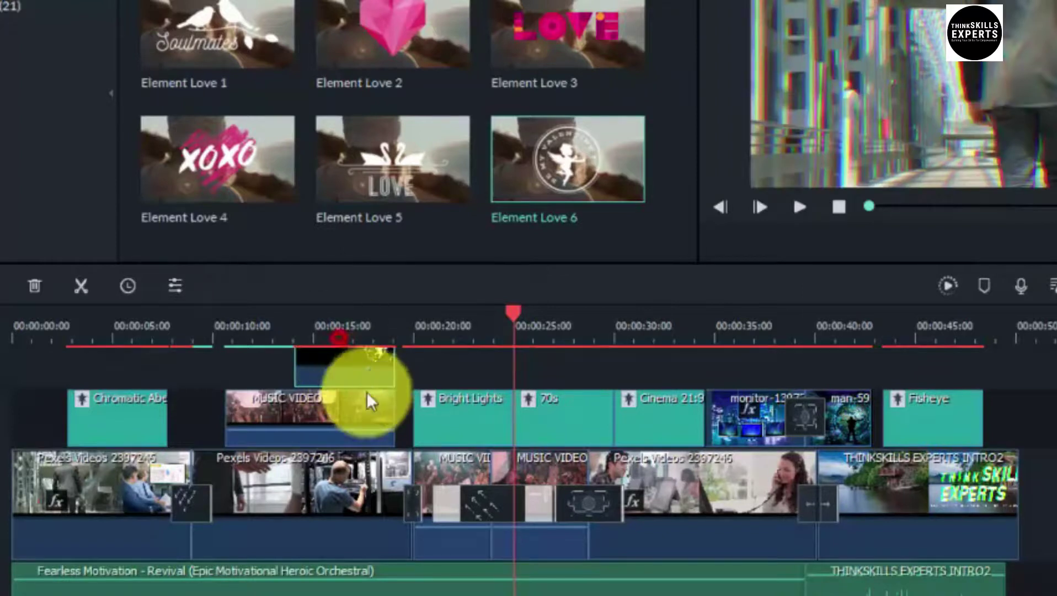
click(368, 398)
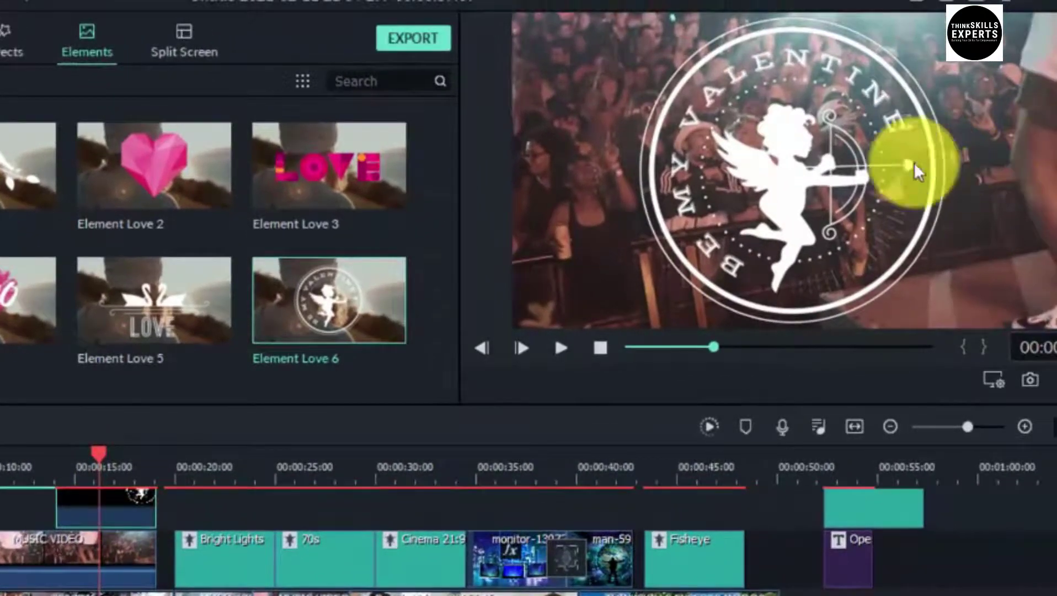
click(849, 175)
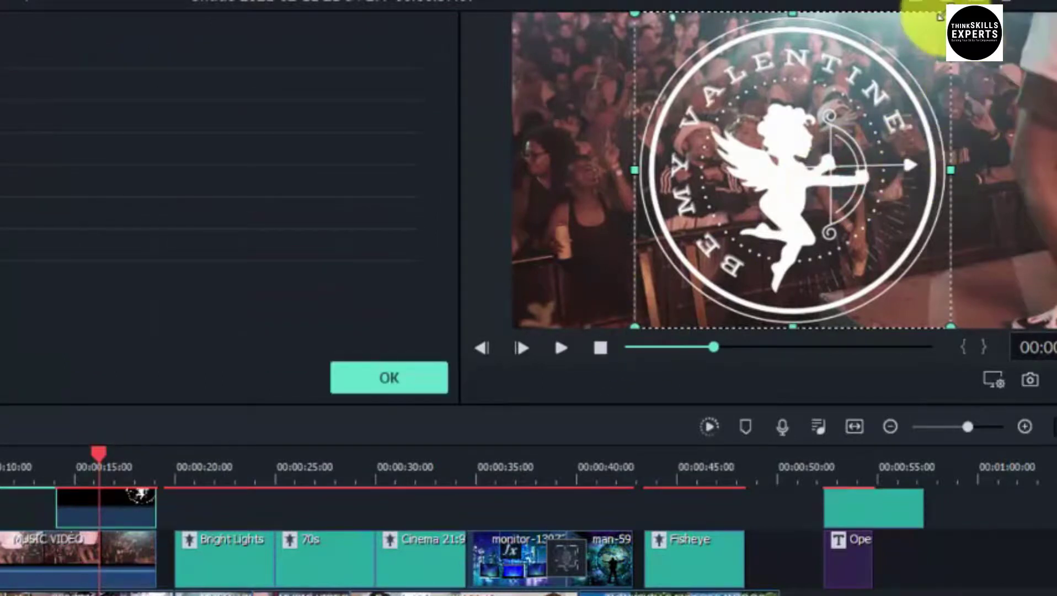
Scale the Be My Valentine badge down to a small emblem and move it up and right
drag(917, 66, 770, 210)
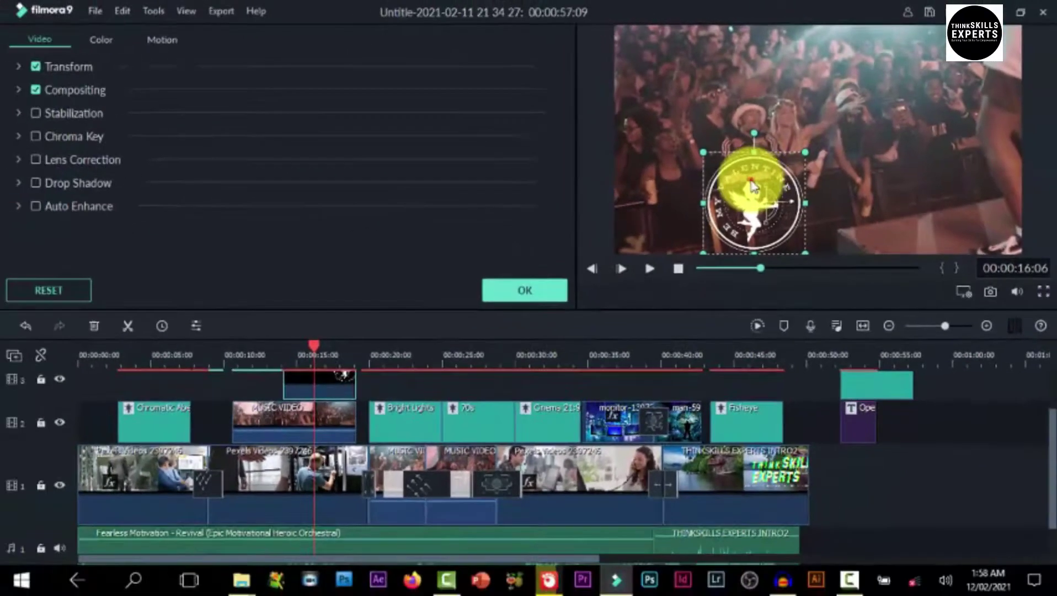
drag(701, 225, 749, 197)
drag(787, 159, 840, 87)
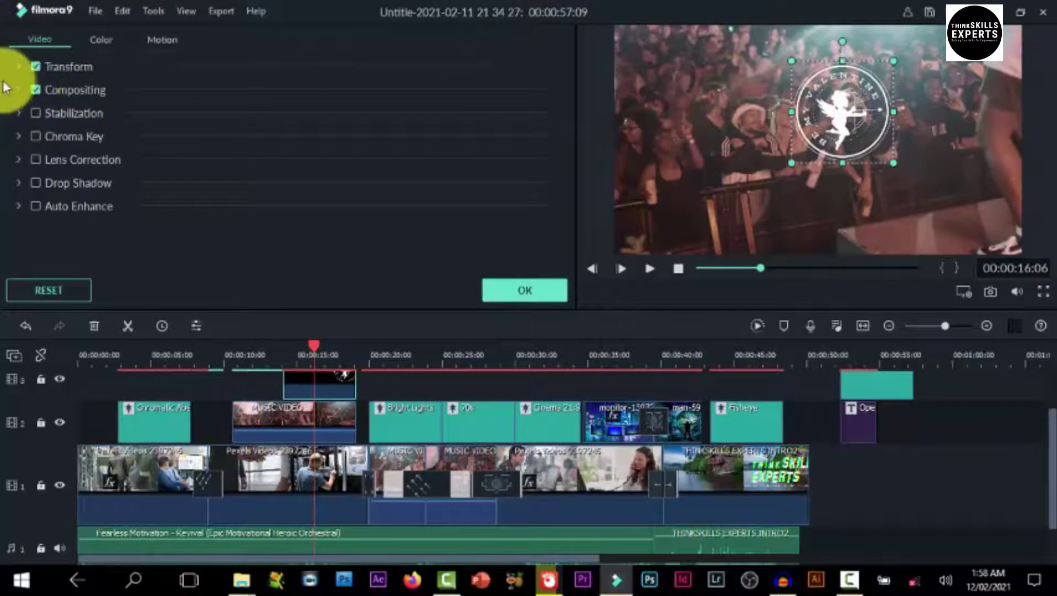
Try the Down Up 1, Move to top and Move to lower right motions, then apply Move to left and confirm
click(162, 39)
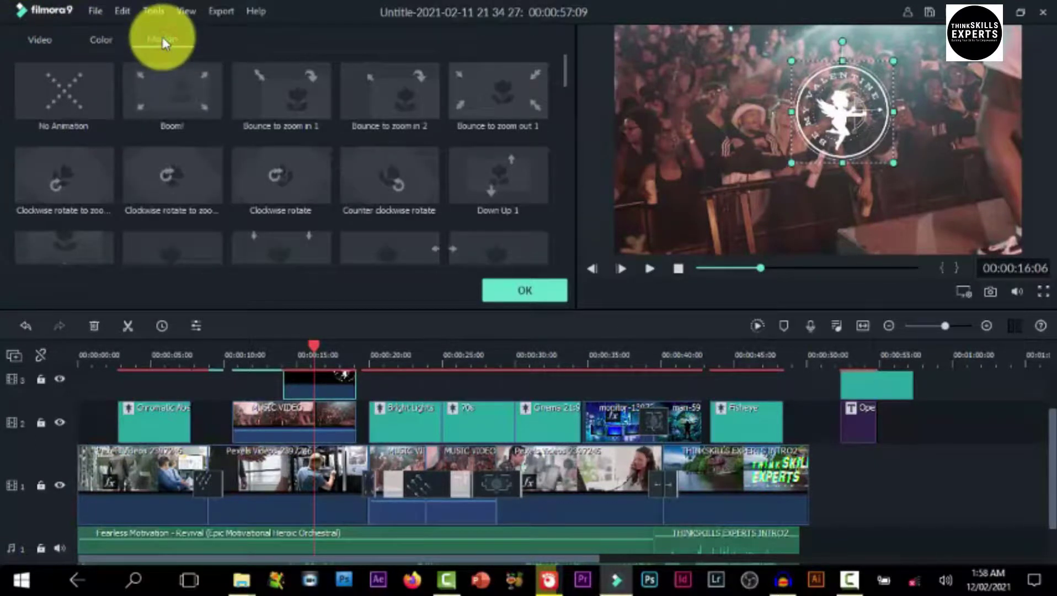
click(651, 269)
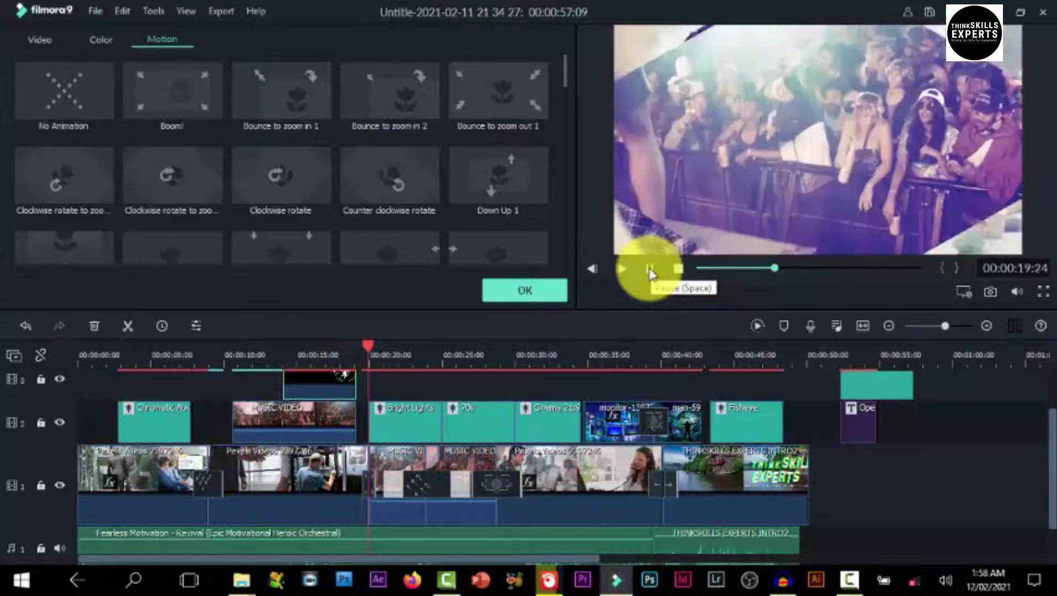
click(650, 269)
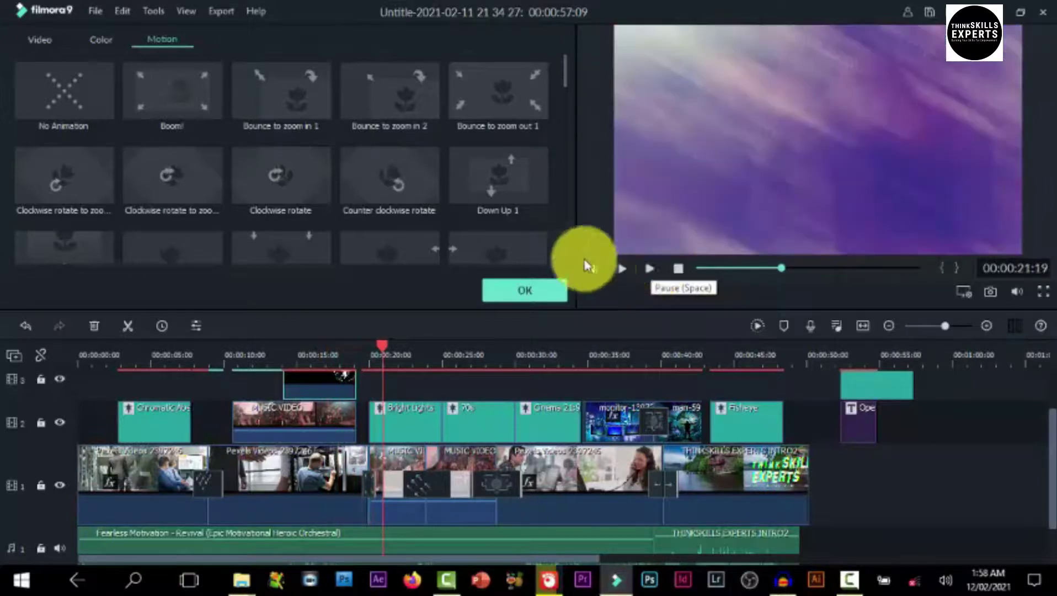
click(296, 353)
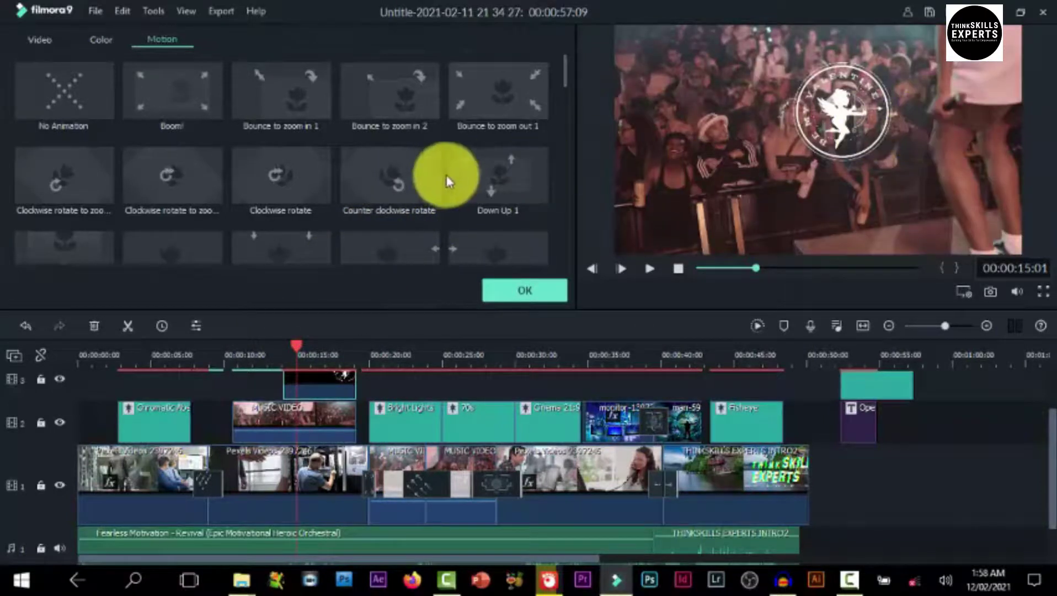
double_click(501, 178)
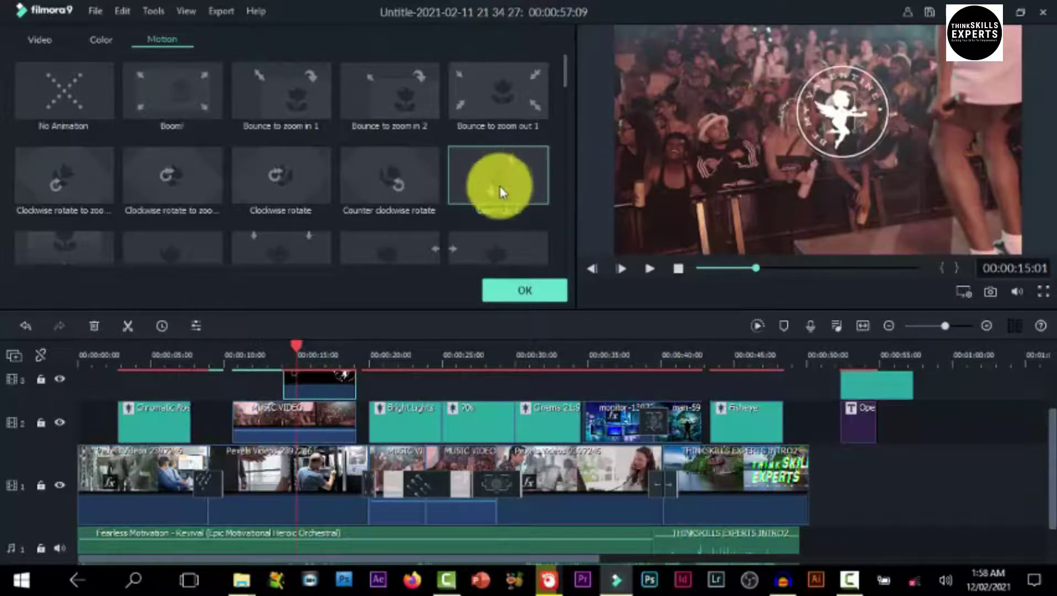
scroll(482, 218, down, 3)
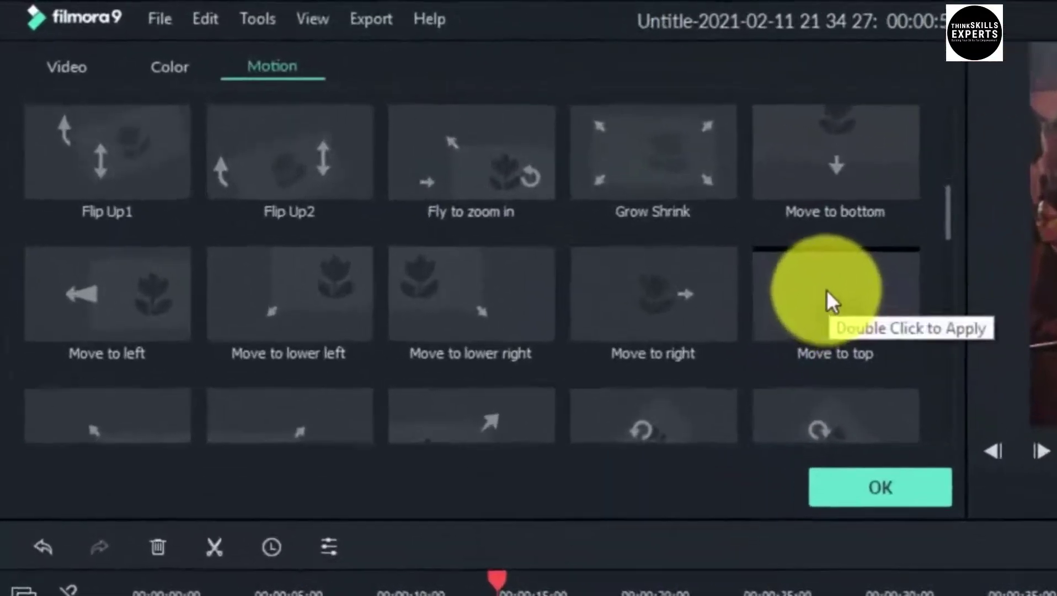
double_click(493, 173)
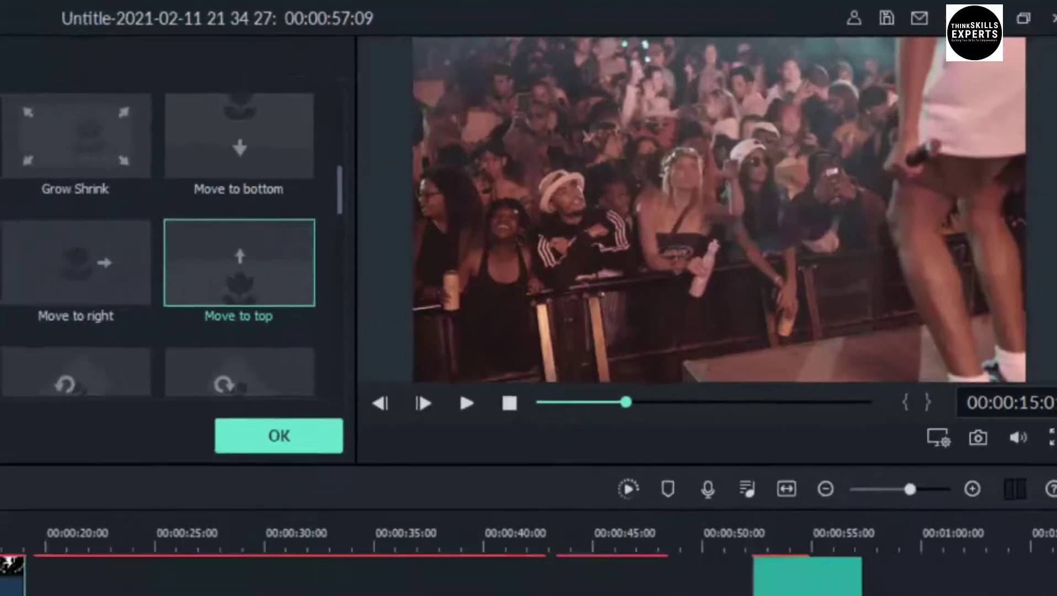
click(140, 185)
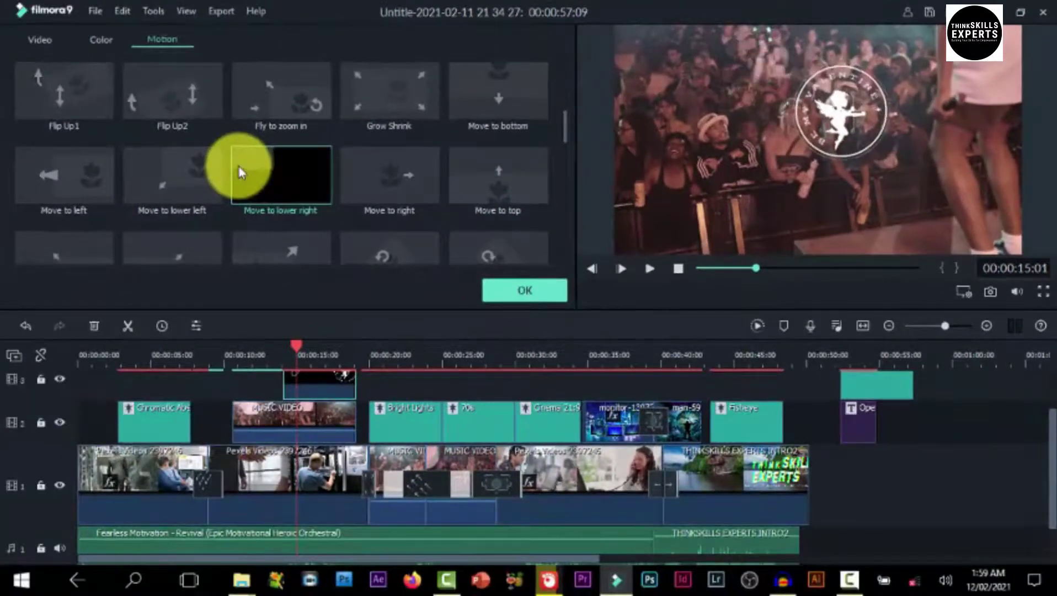
click(93, 182)
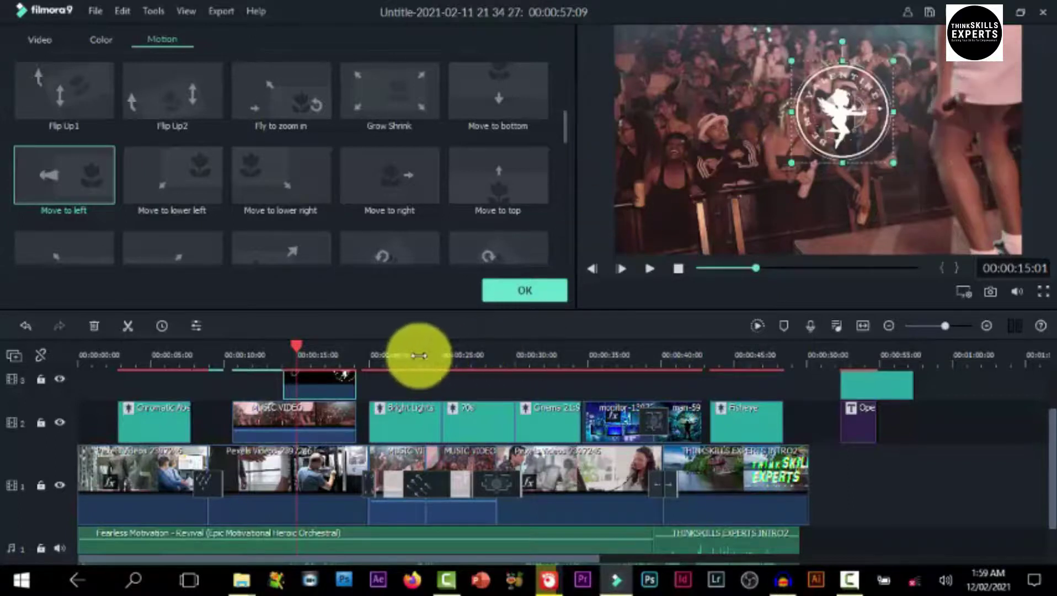
click(521, 297)
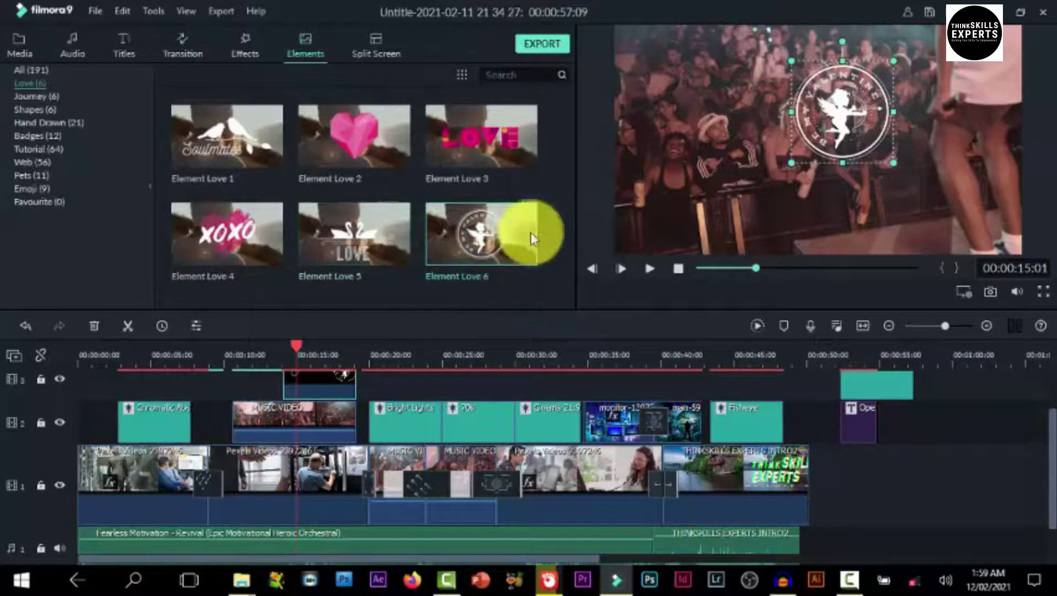
Place the XOXO Element Love 4 on track 3 near 20 seconds and select it
click(242, 238)
drag(243, 238, 396, 365)
click(397, 352)
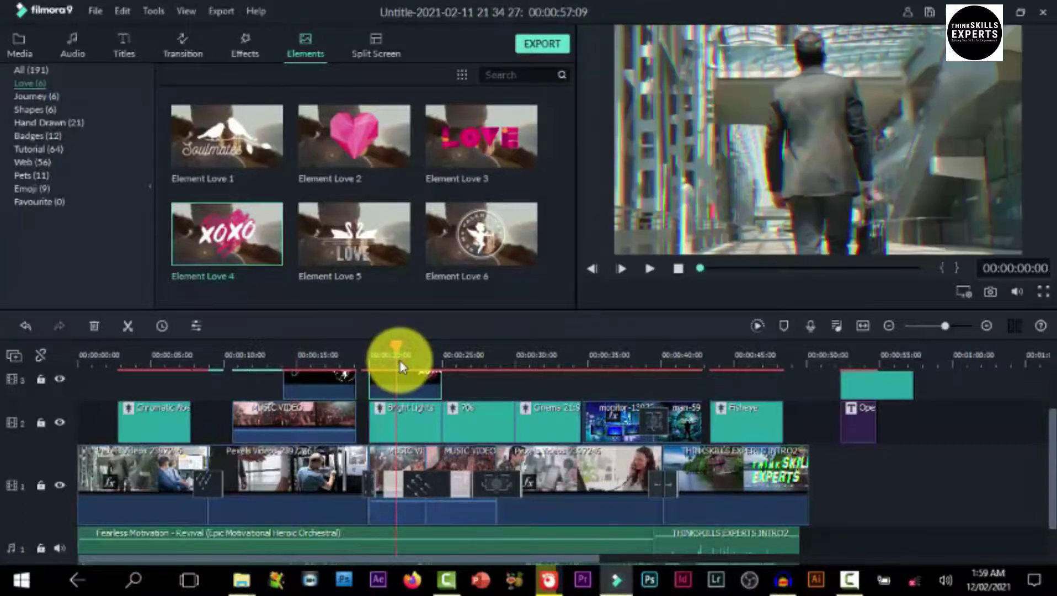
click(404, 373)
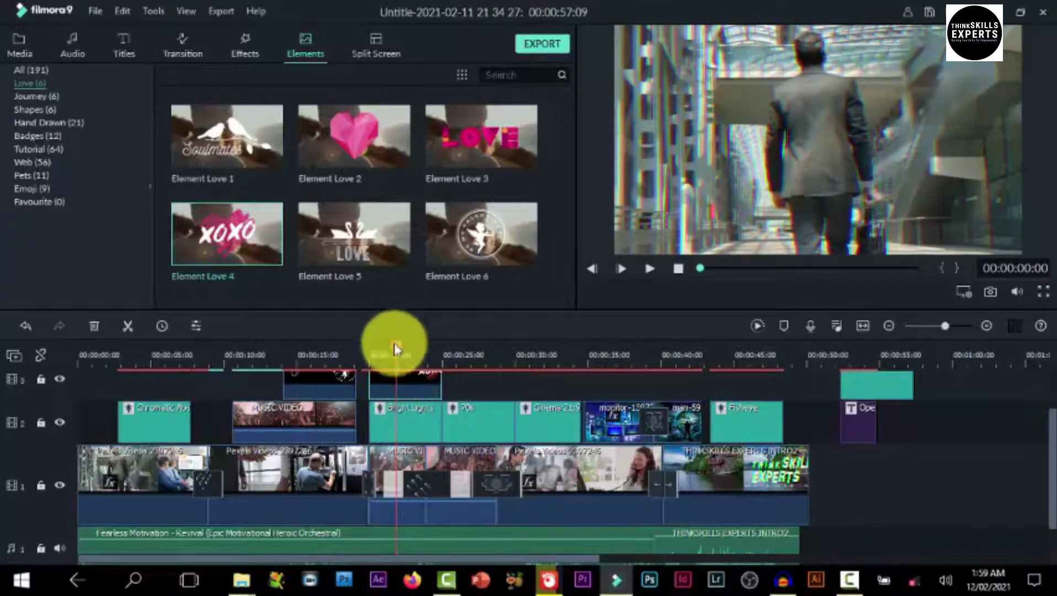
Shrink the XOXO element in the preview and shift it down and right of centre
drag(396, 351, 378, 360)
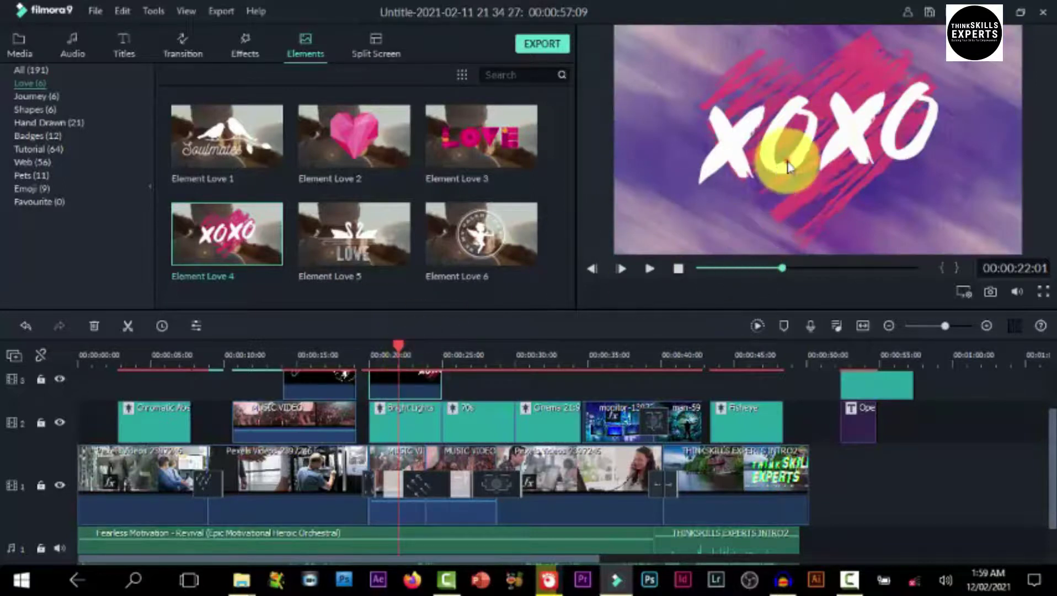
drag(693, 254, 778, 180)
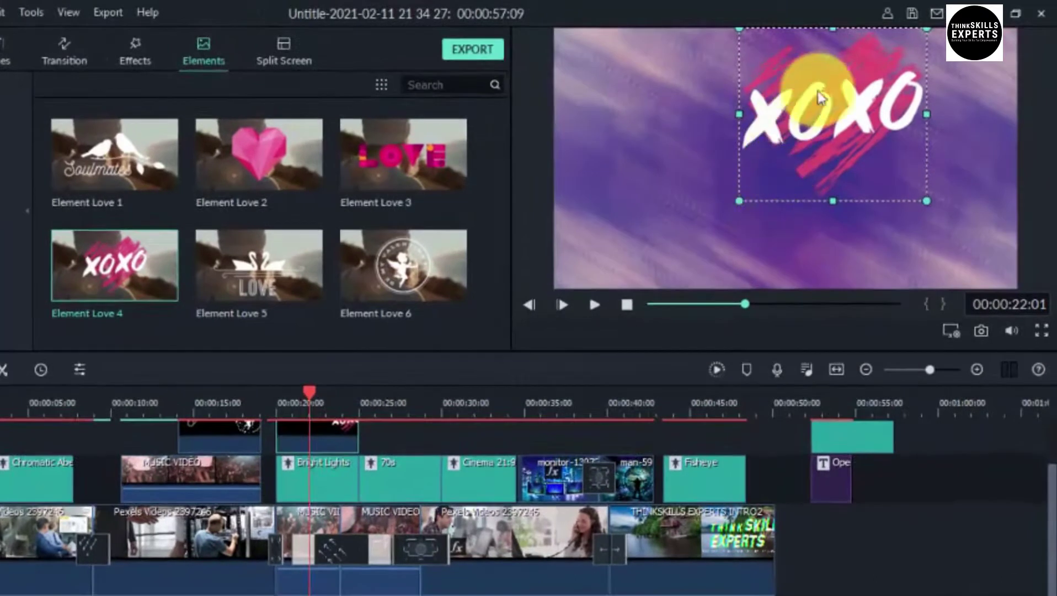
drag(821, 99, 846, 180)
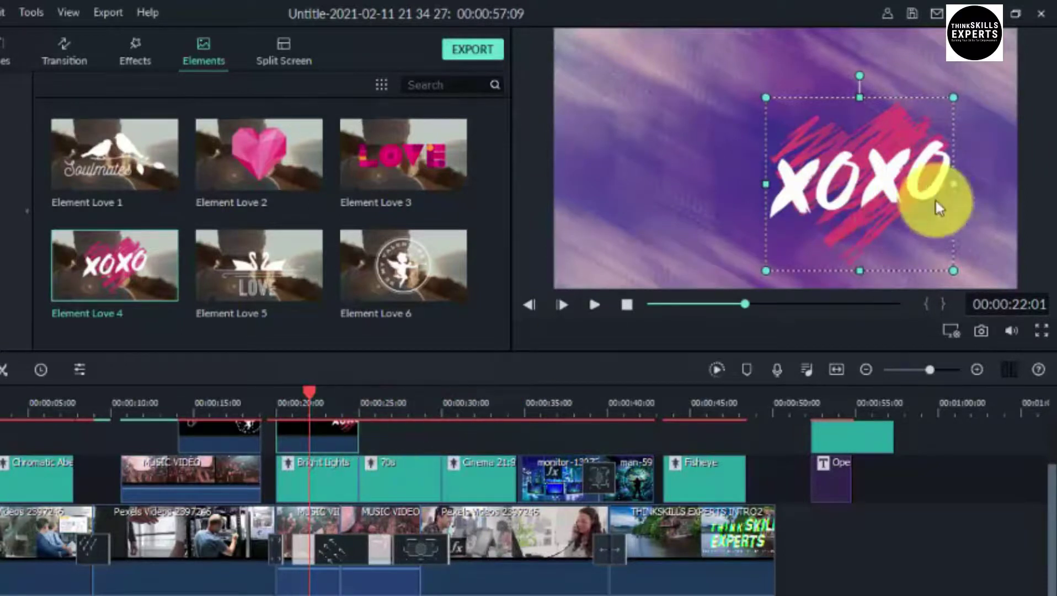
Try the Flip Up2 motion on the XOXO clip, then apply Move to right instead
double_click(319, 426)
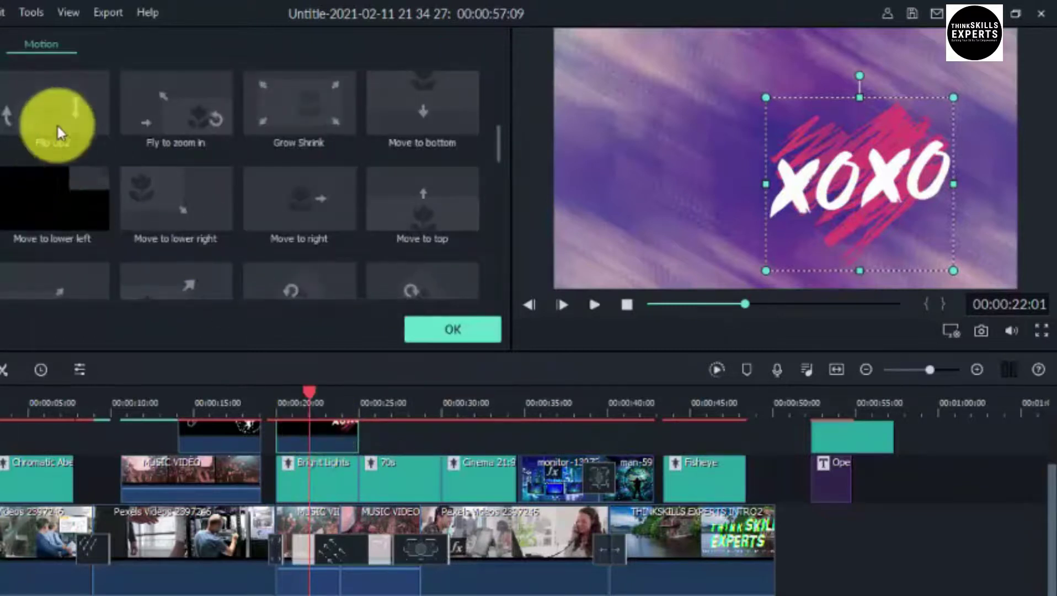
click(61, 110)
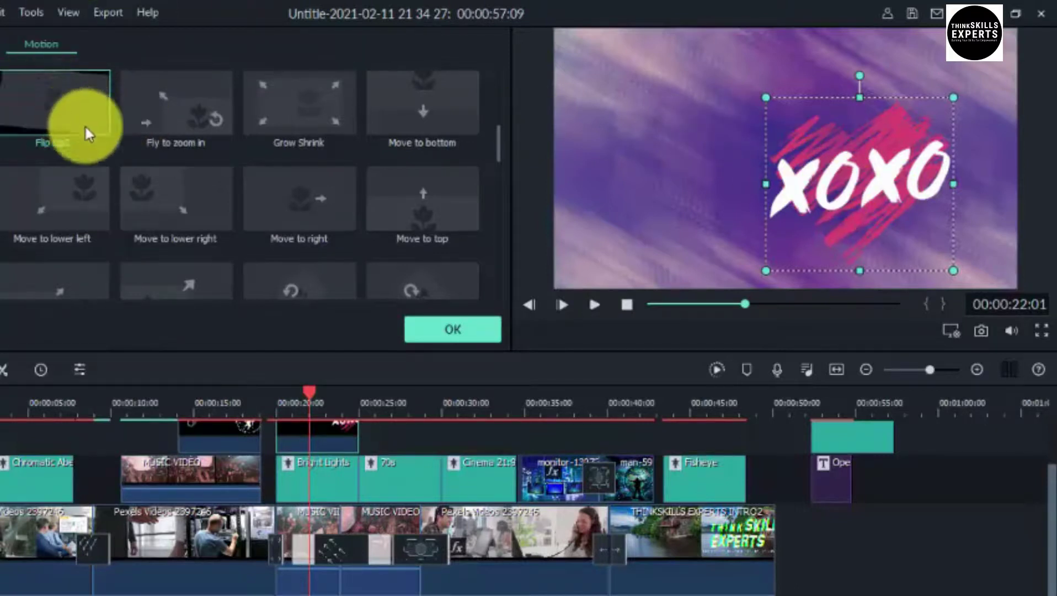
click(70, 104)
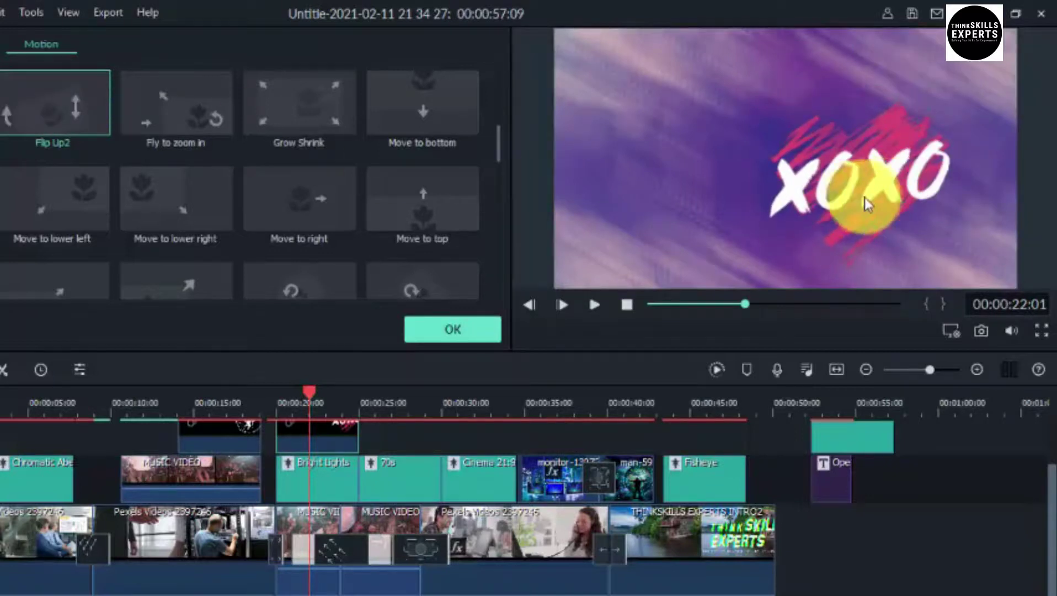
click(298, 202)
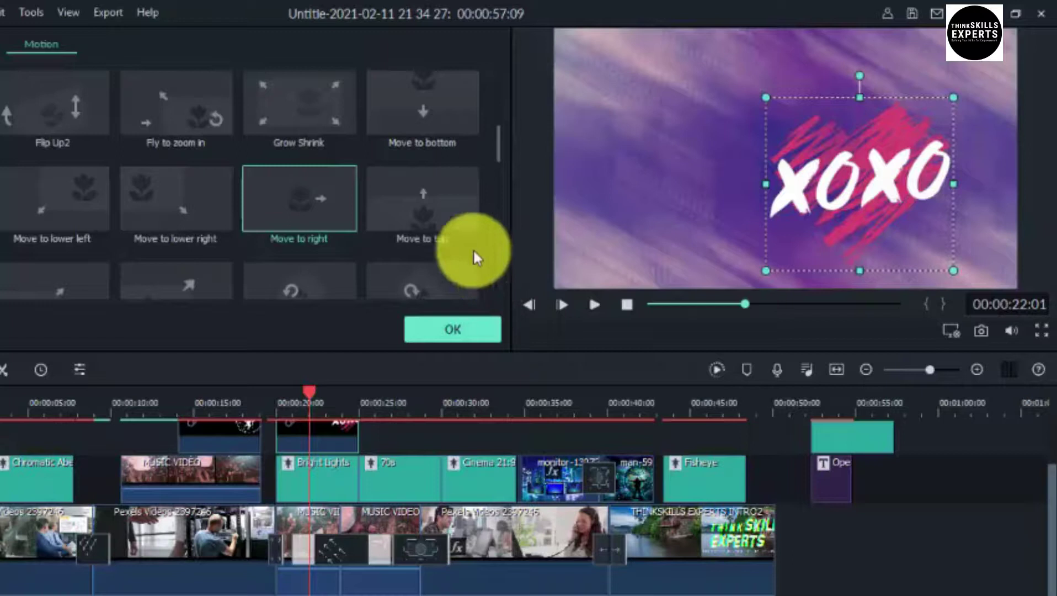
Drag the XOXO element left toward the frame centre and bring up its Color settings
click(865, 186)
drag(865, 188, 795, 166)
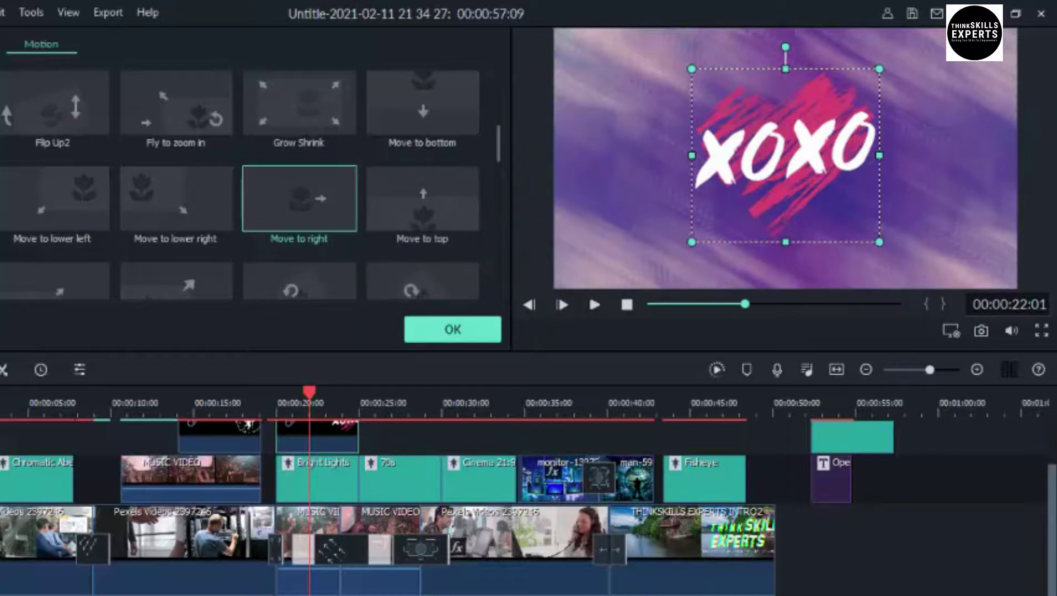
click(2, 44)
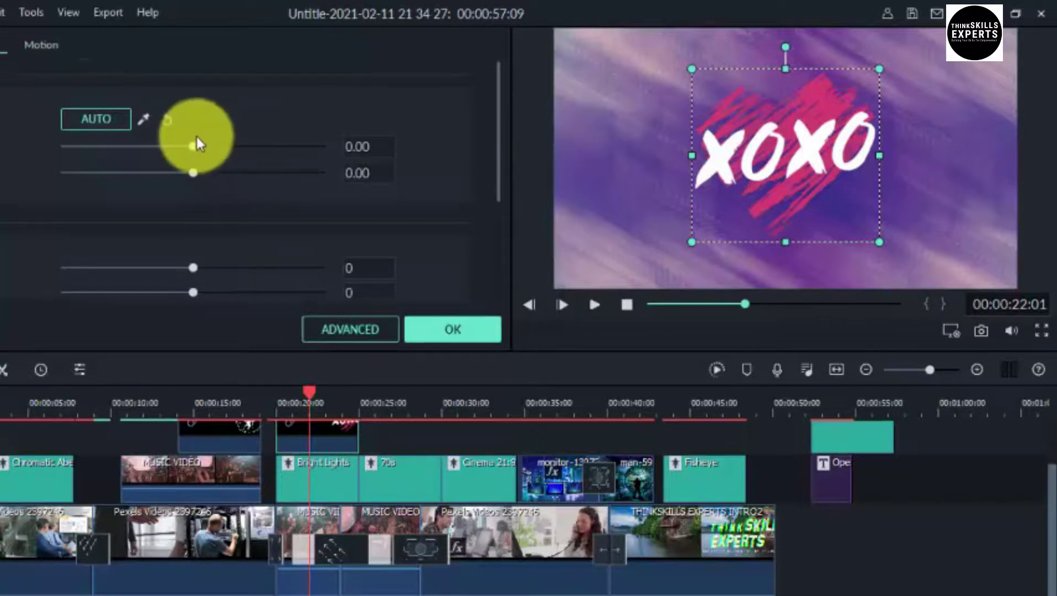
Adjust the XOXO overlay to Temperature 24.72, Tint 0.16, Contrast 85 and Saturation 35
drag(192, 145, 300, 155)
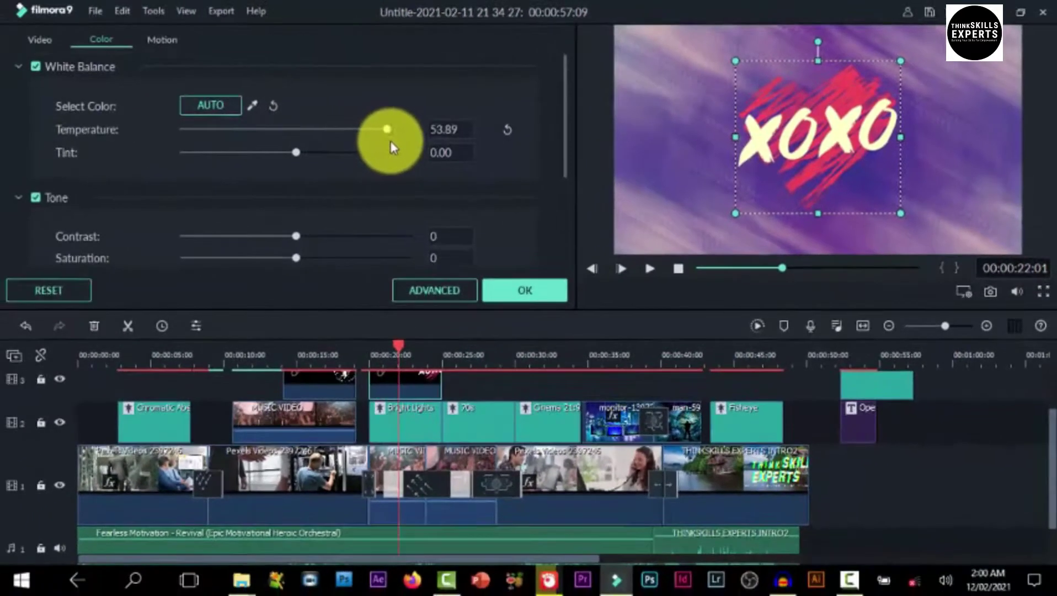
drag(391, 142, 232, 160)
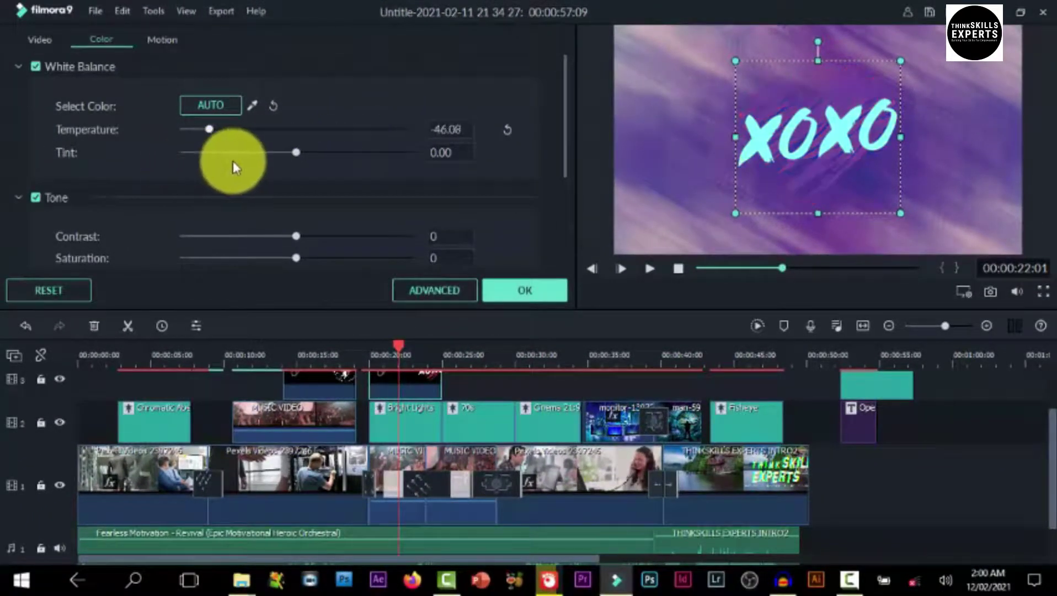
drag(332, 163, 359, 169)
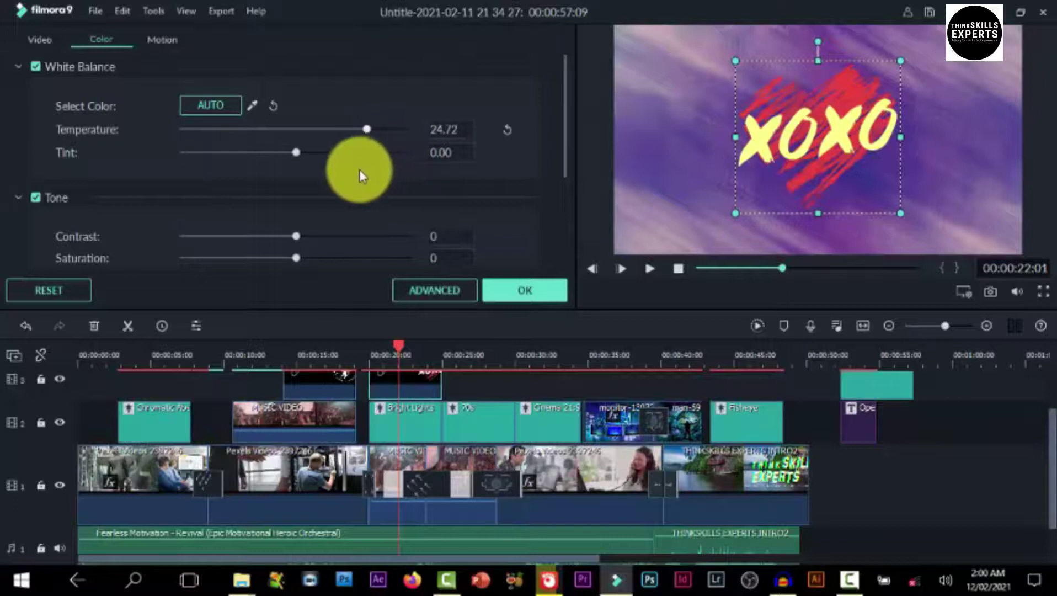
drag(289, 152, 304, 171)
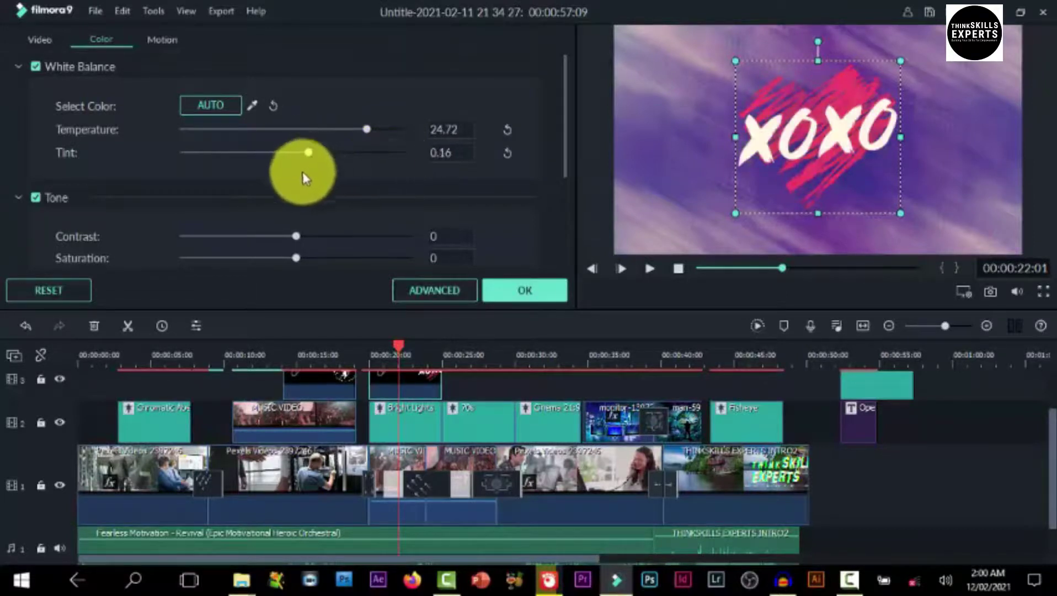
click(295, 237)
drag(270, 232, 392, 236)
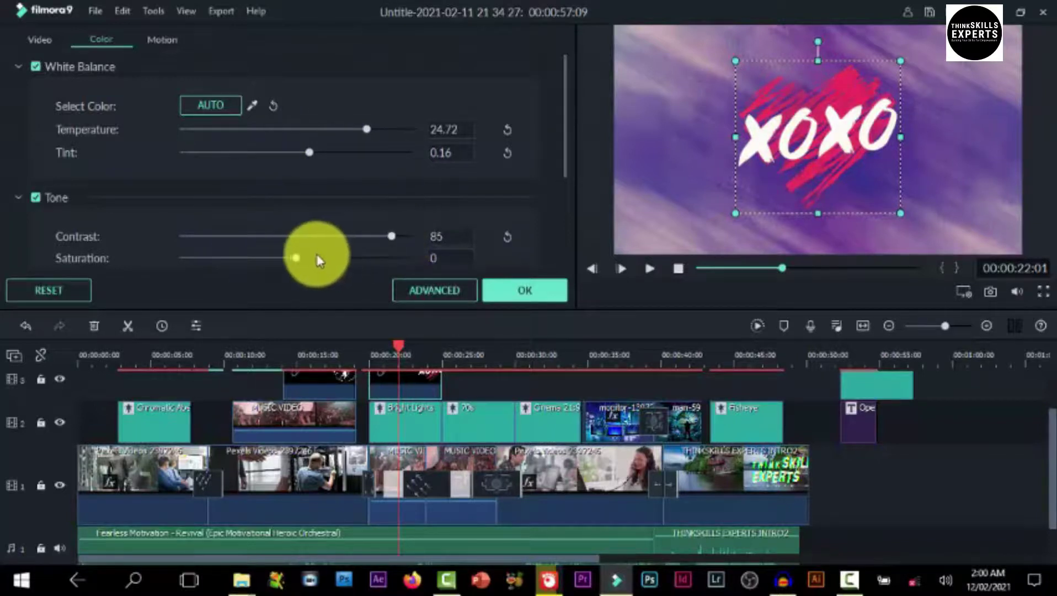
mouse_move(289, 259)
mouse_down()
mouse_move(410, 256)
mouse_move(336, 257)
mouse_up()
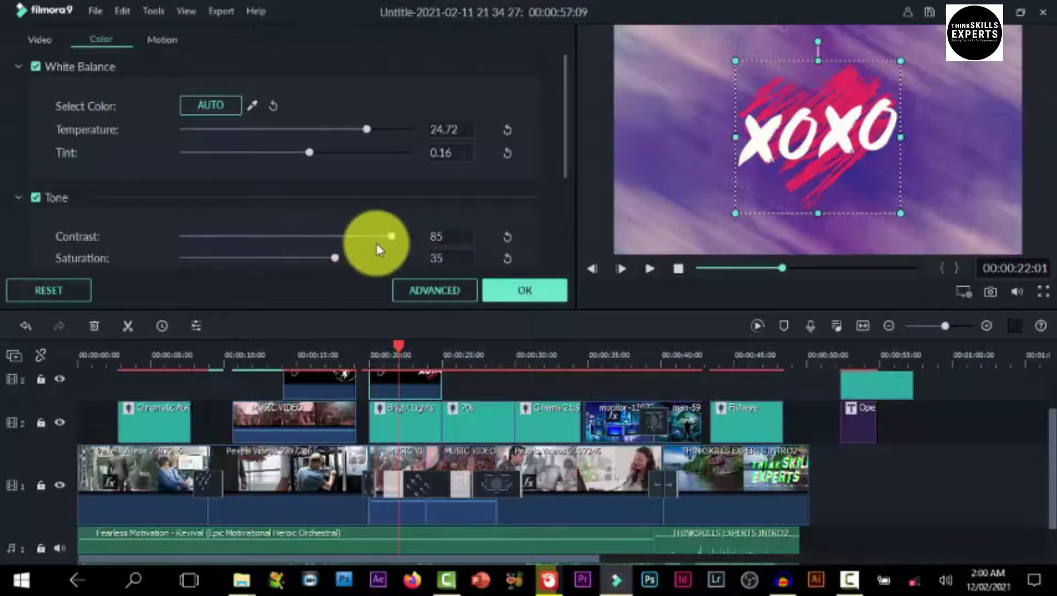
scroll(374, 243, down, 3)
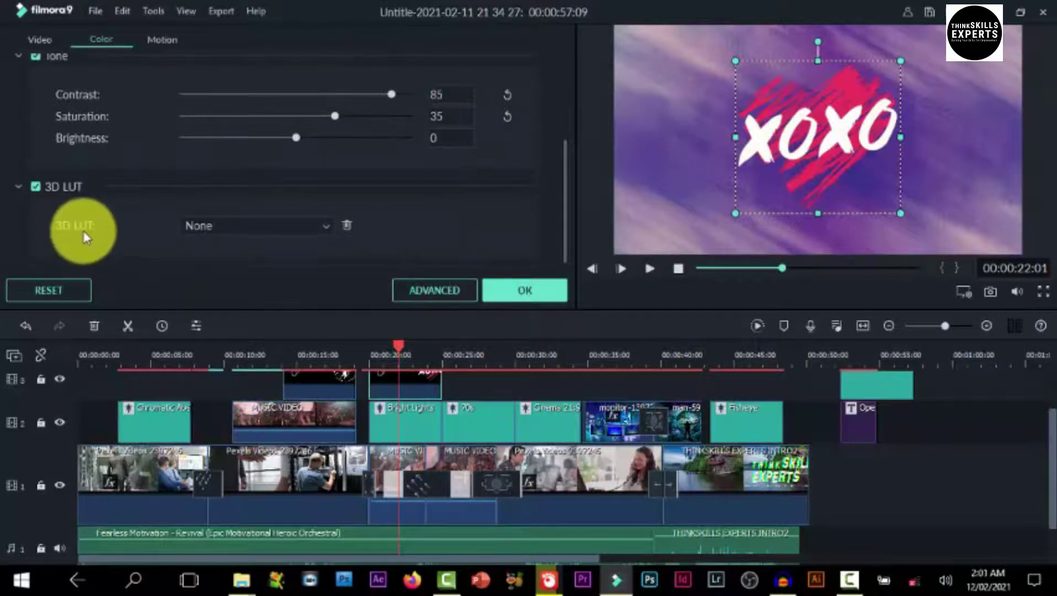
Try the 007 Series 3D LUT, settle on Cool Film, then open Advanced Color Correction
click(325, 227)
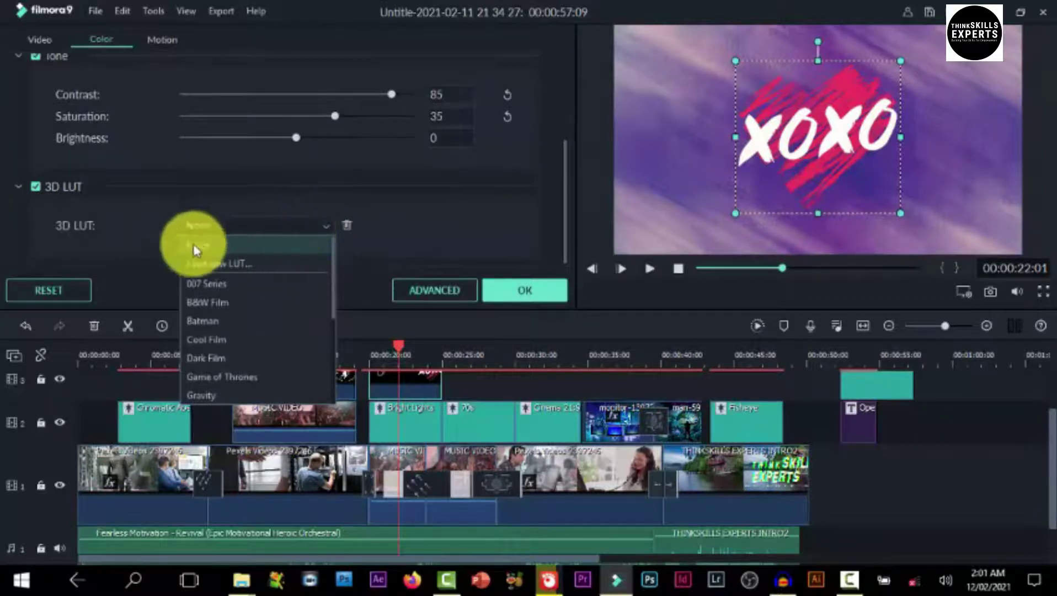
click(201, 286)
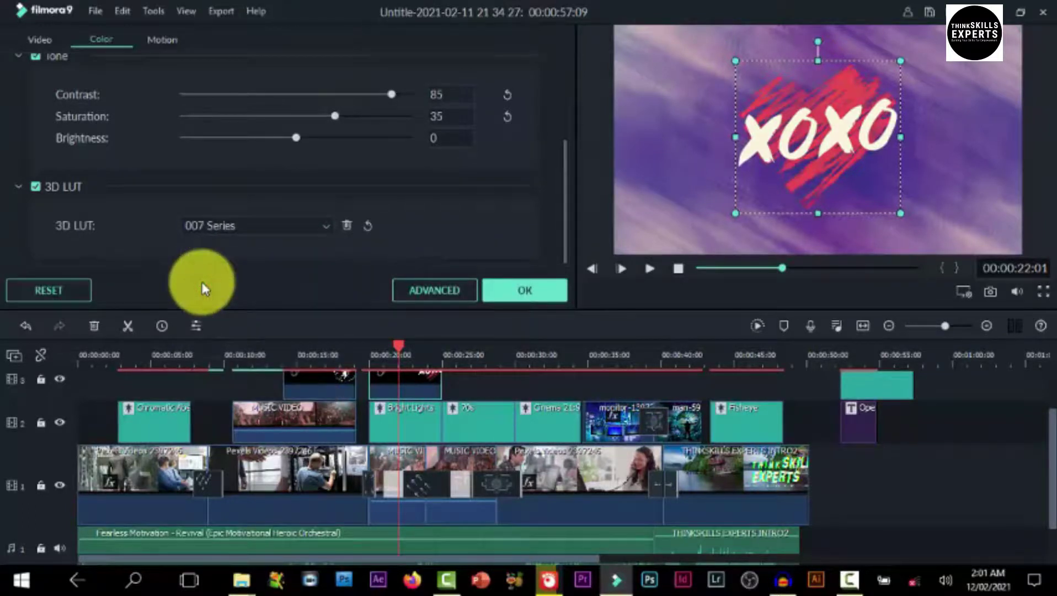
click(326, 226)
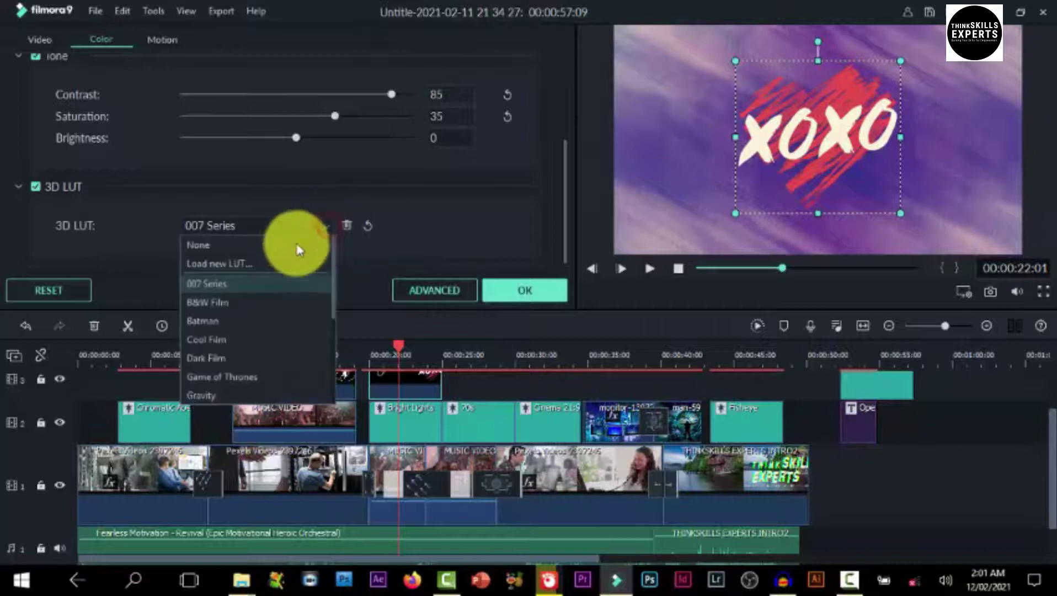
click(226, 296)
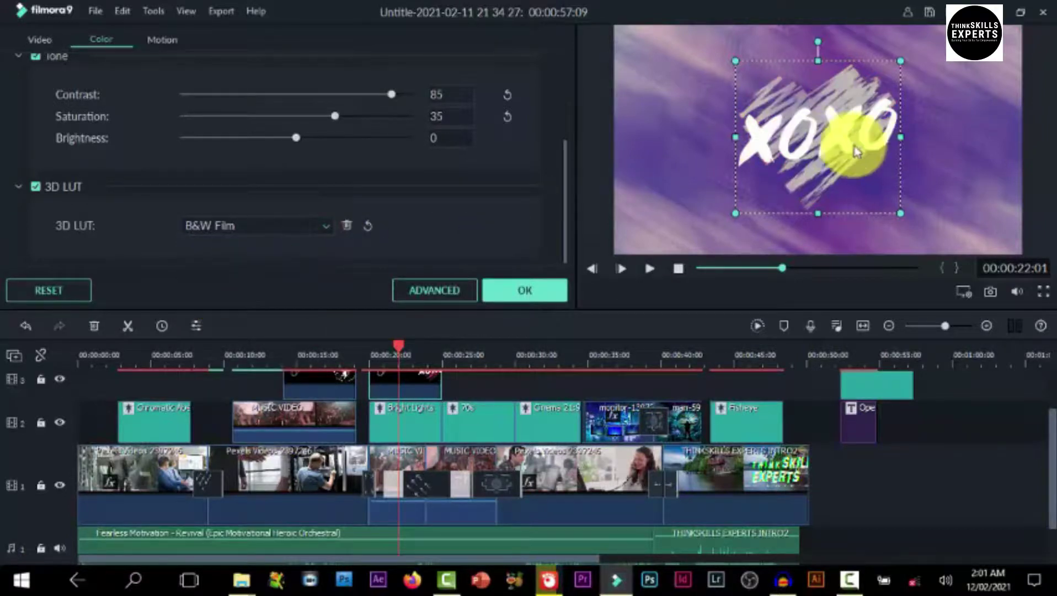
click(325, 227)
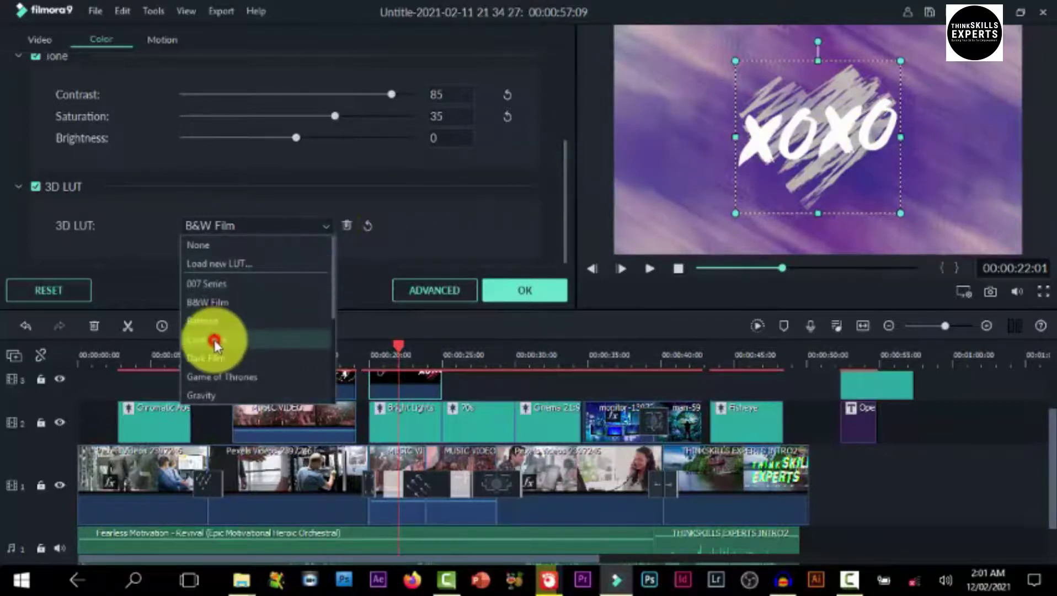
click(214, 341)
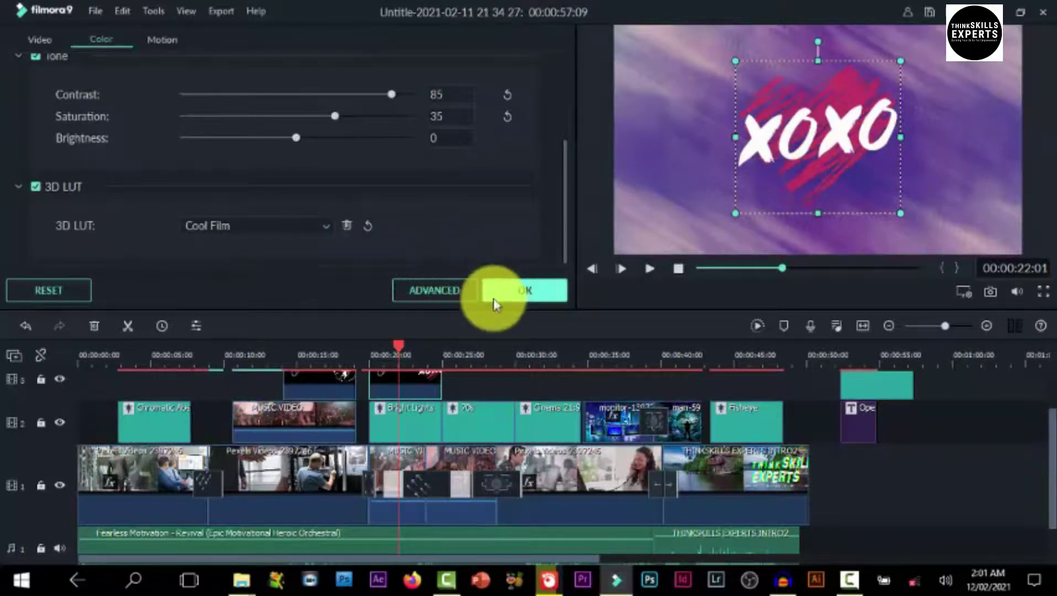
click(454, 297)
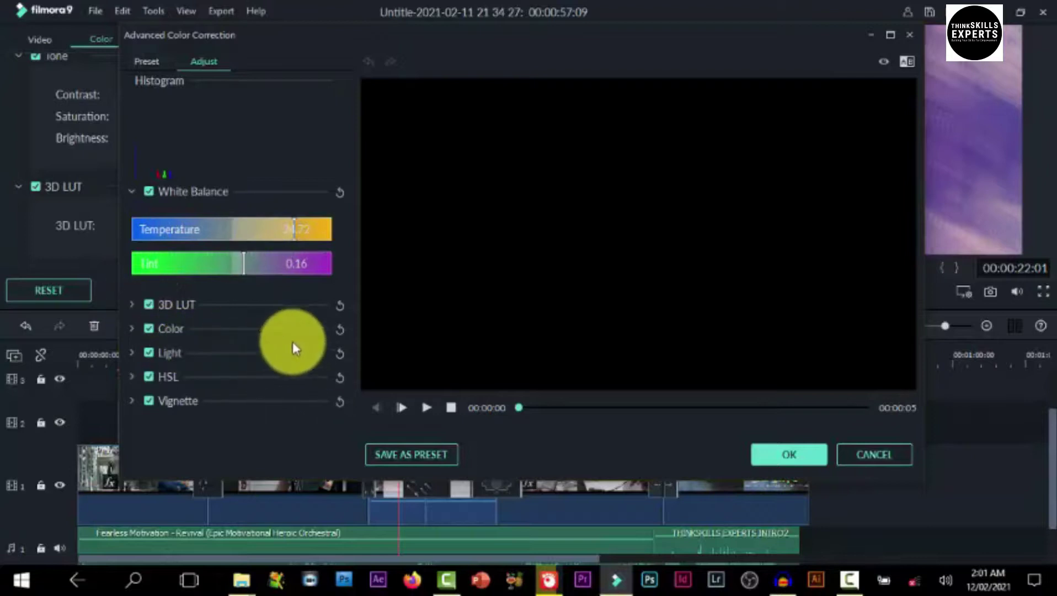
Confirm the Advanced Color Correction window so the XOXO overlay keeps its Cool Film look
click(794, 453)
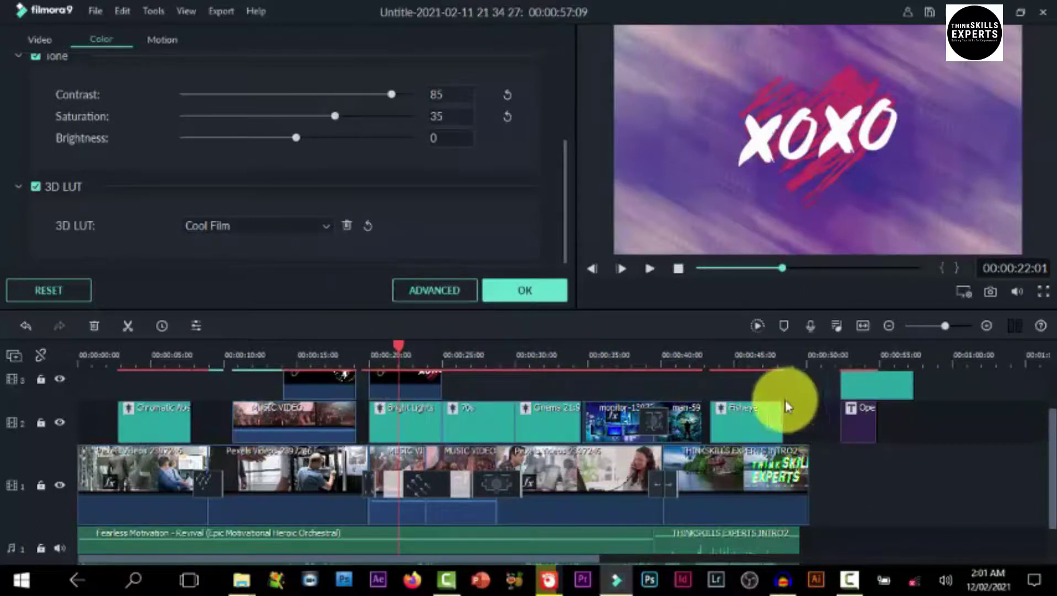
Move the Opener title clip left so it sits directly after the Fisheye clip
double_click(864, 426)
drag(864, 426, 805, 438)
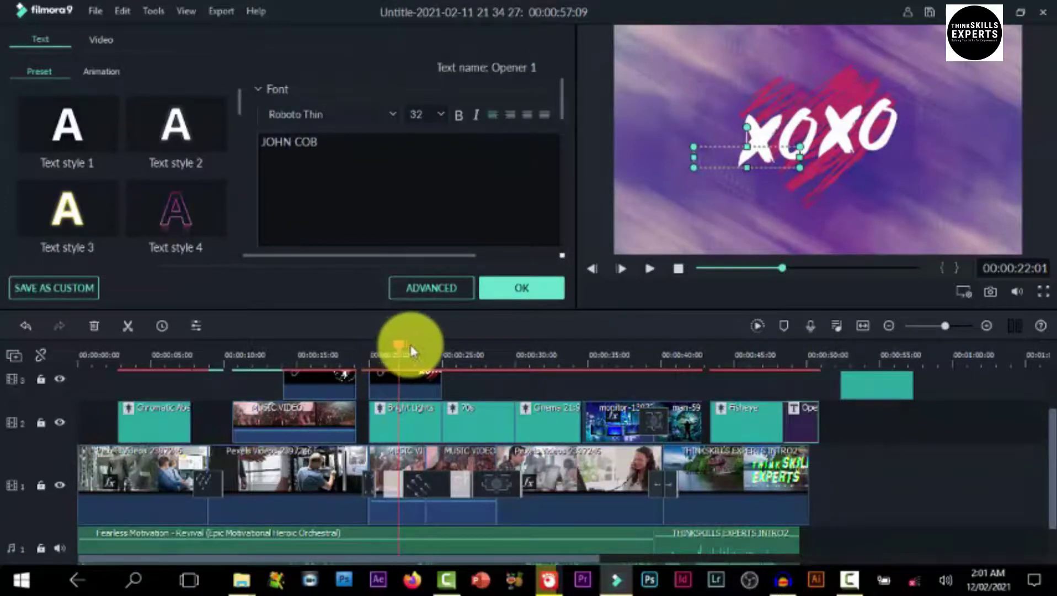
click(512, 293)
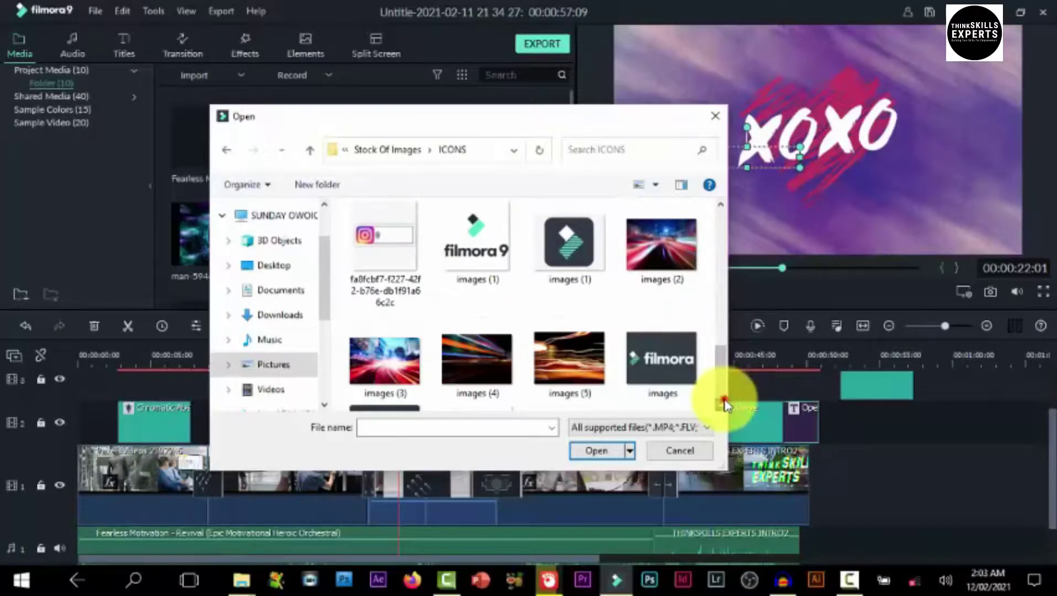
Import the YouTube and Filmora logo images and place them on track 3 around 30 seconds
scroll(725, 405, down, 2)
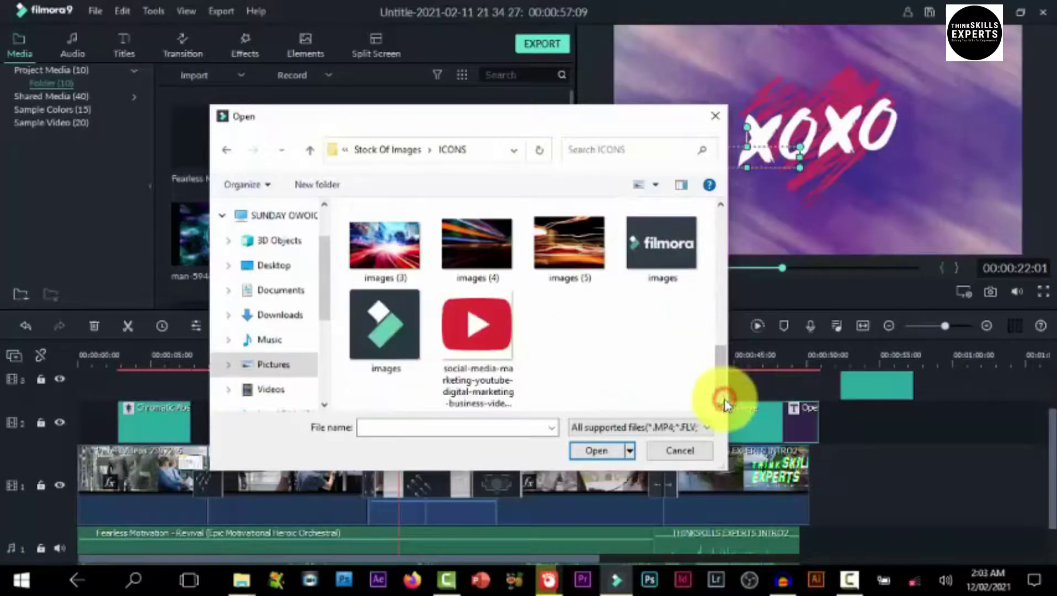
click(467, 329)
ctrl+click(395, 331)
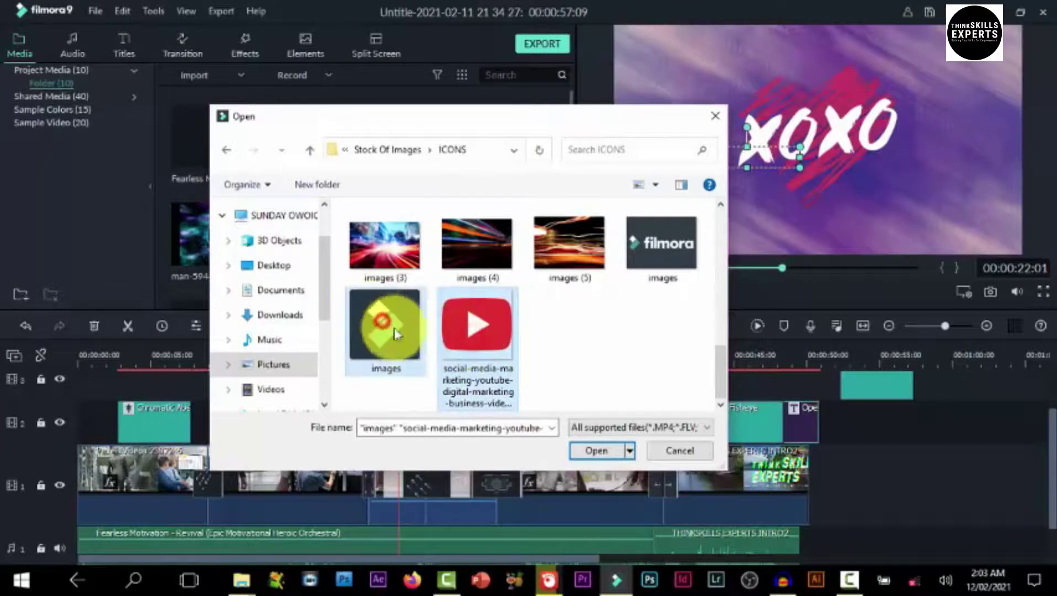
click(592, 452)
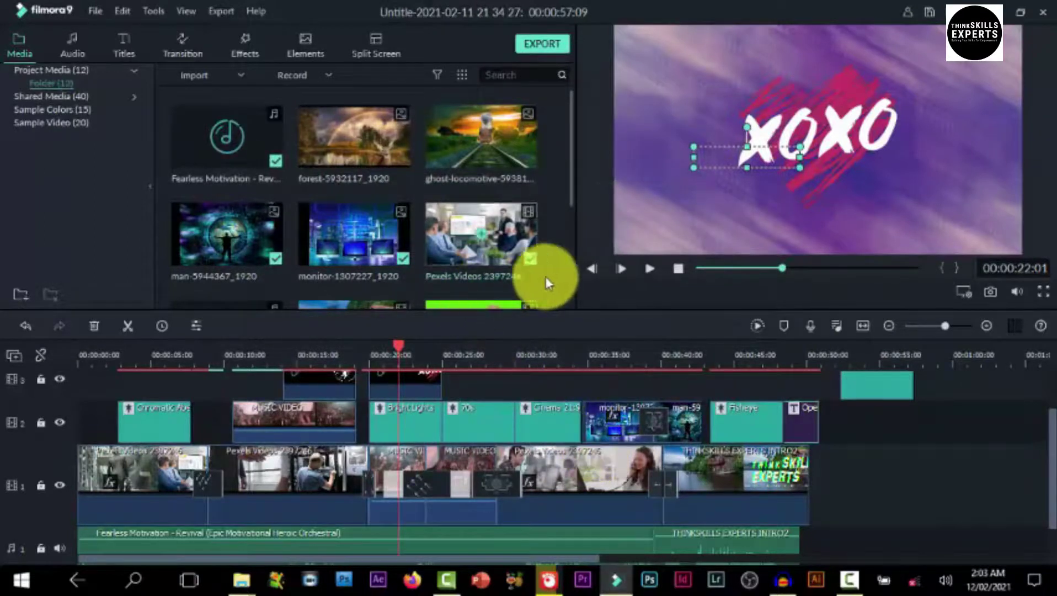
click(572, 298)
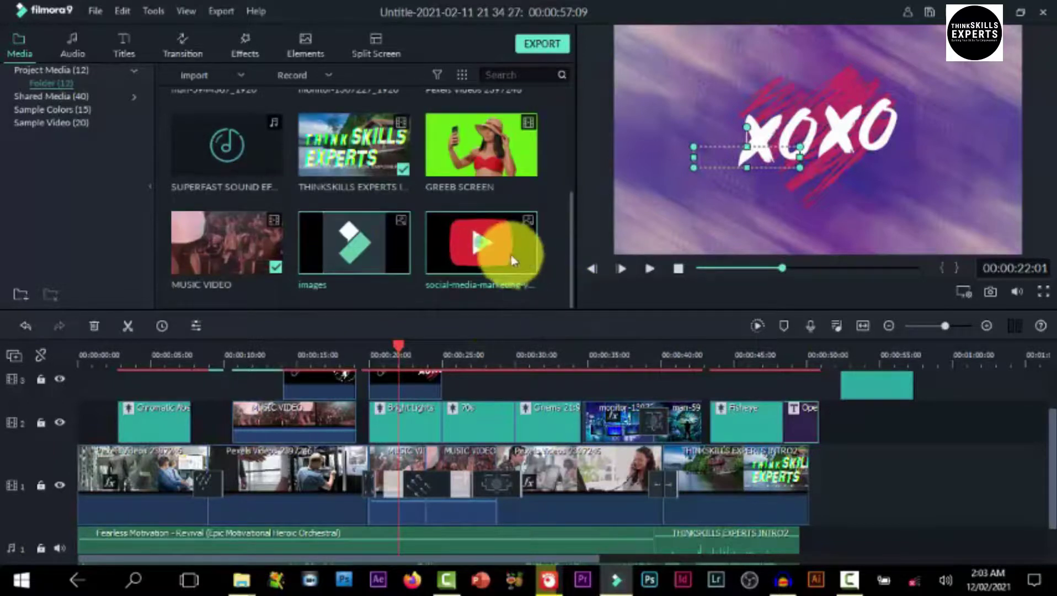
drag(500, 241, 506, 380)
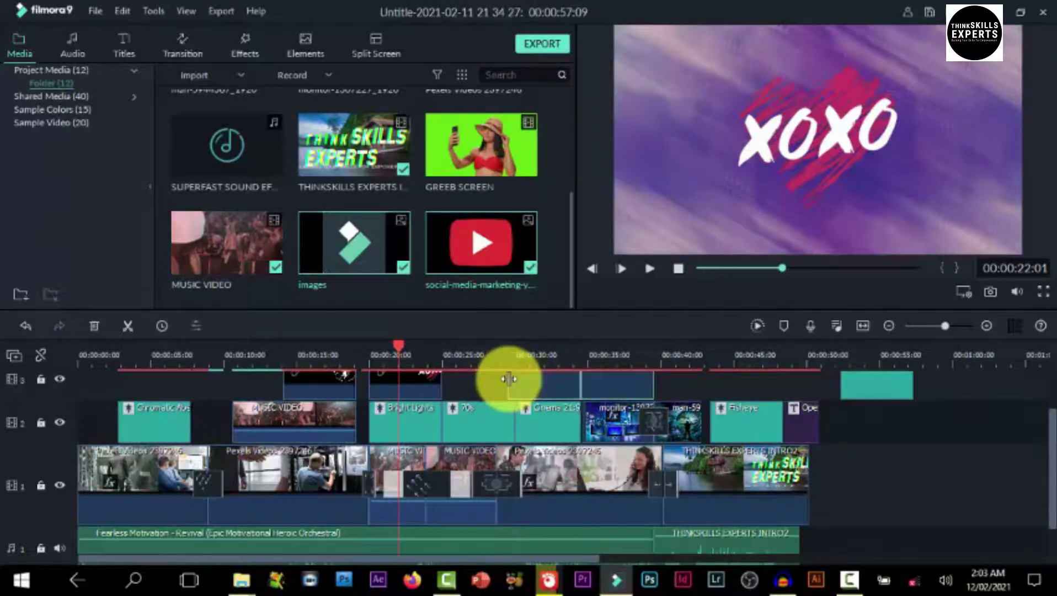
Scale the YouTube logo down and tuck it into the top-right corner of the video
click(609, 384)
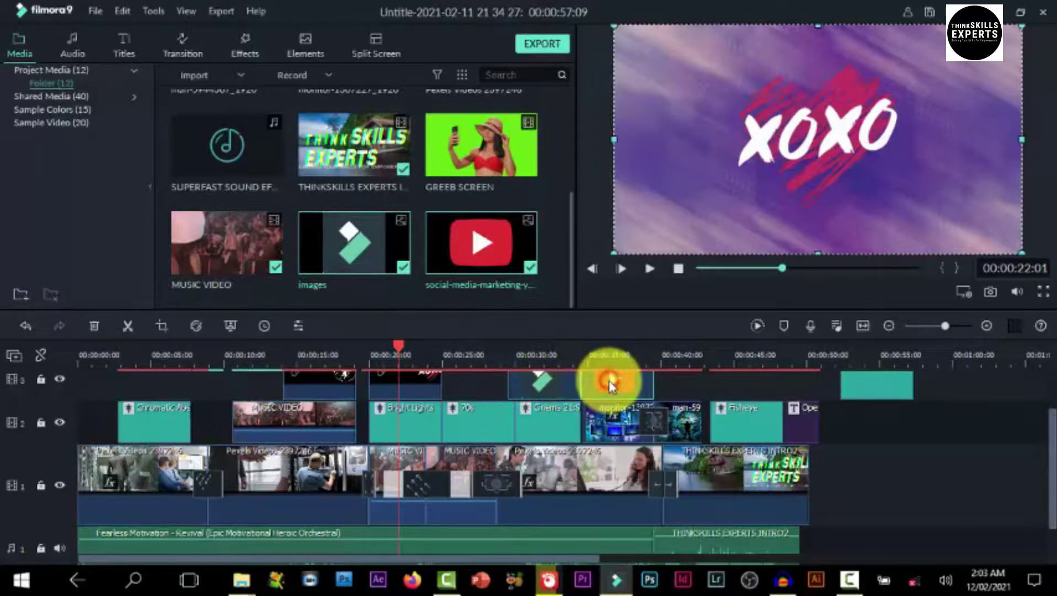
double_click(609, 384)
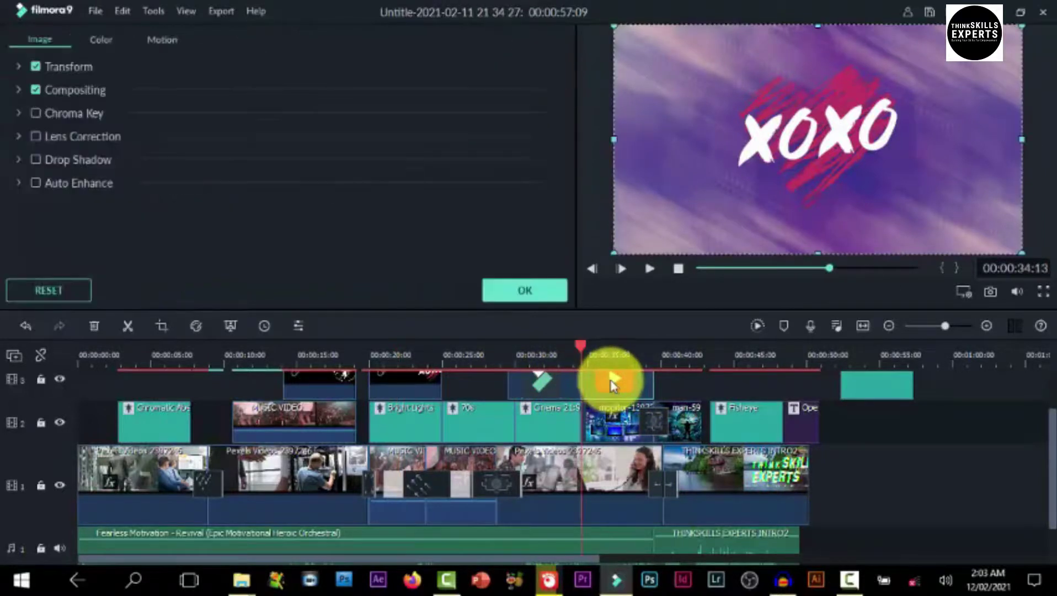
click(613, 357)
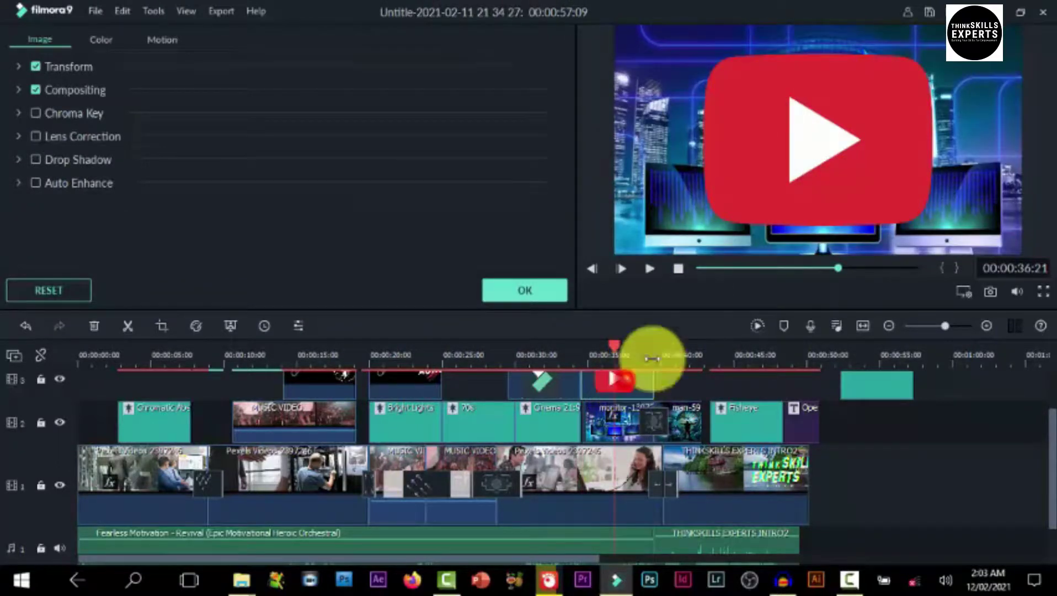
click(815, 165)
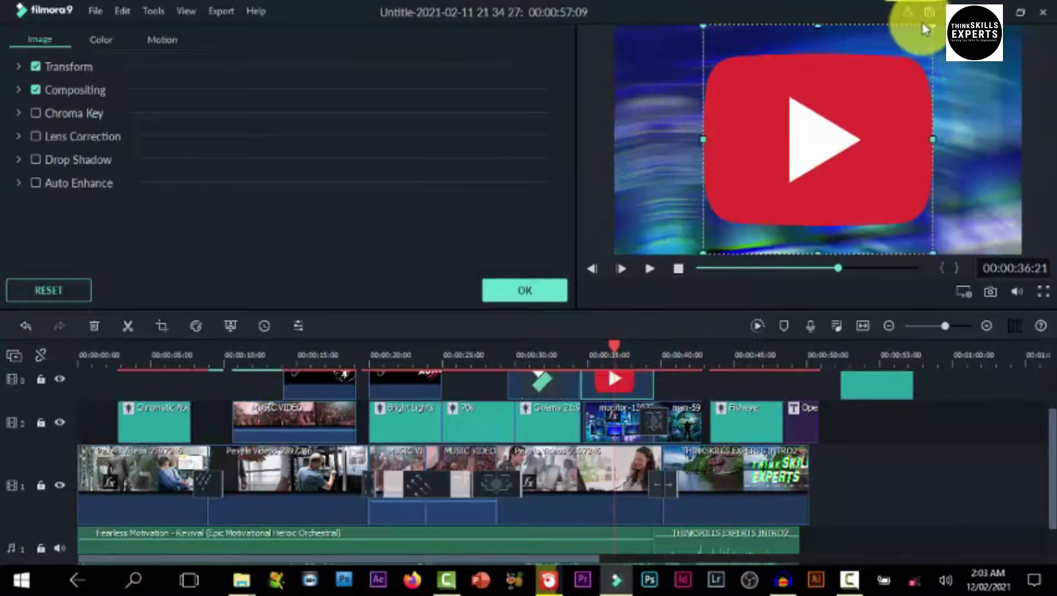
drag(932, 28, 873, 94)
drag(833, 126, 974, 63)
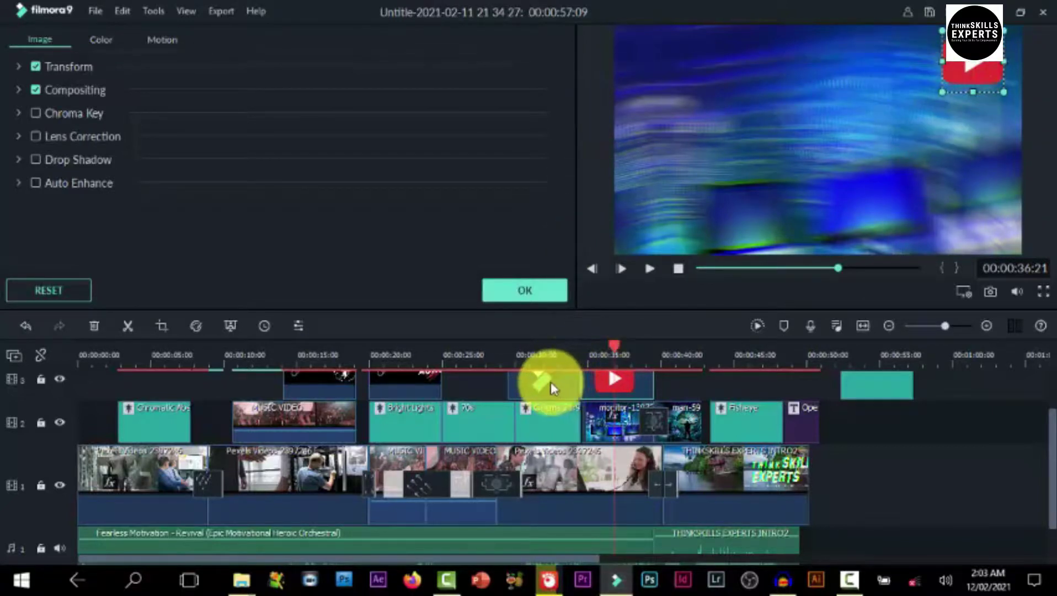
Shrink the Filmora logo, place it in the top-right corner, and confirm the changes
click(542, 356)
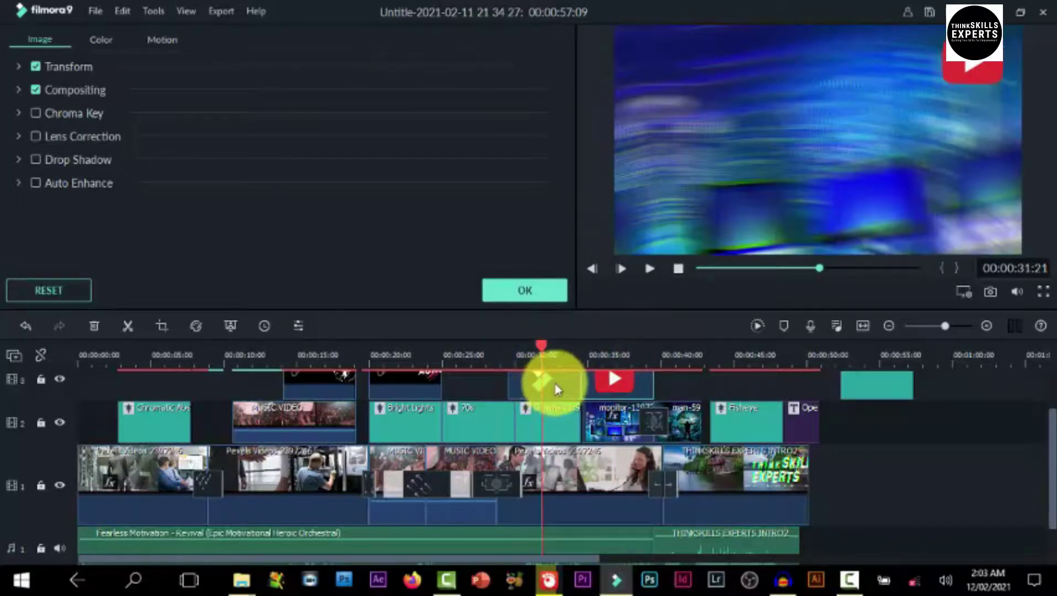
click(554, 389)
click(553, 388)
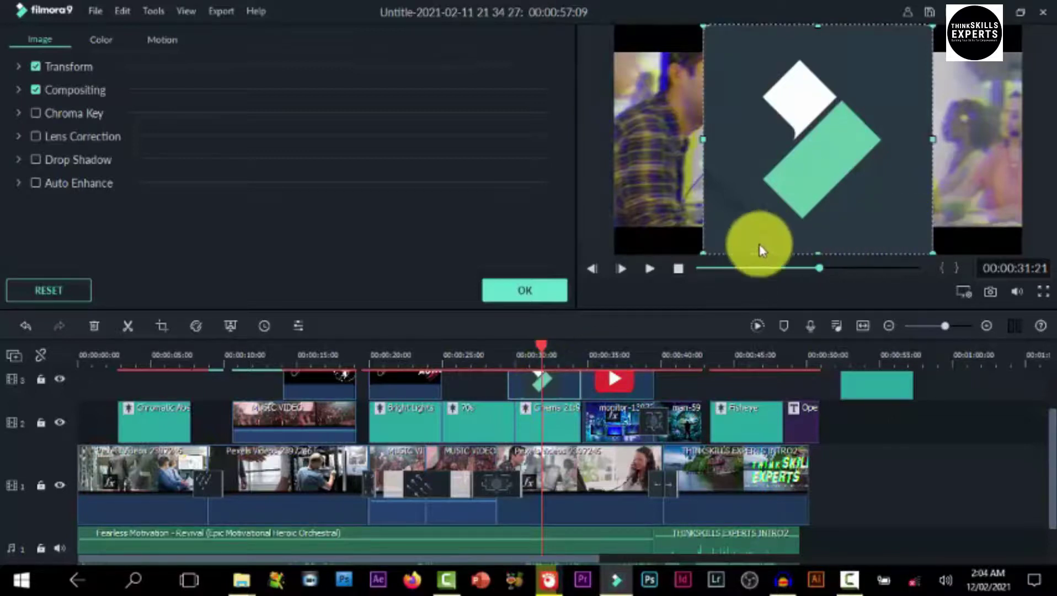
drag(705, 250, 912, 63)
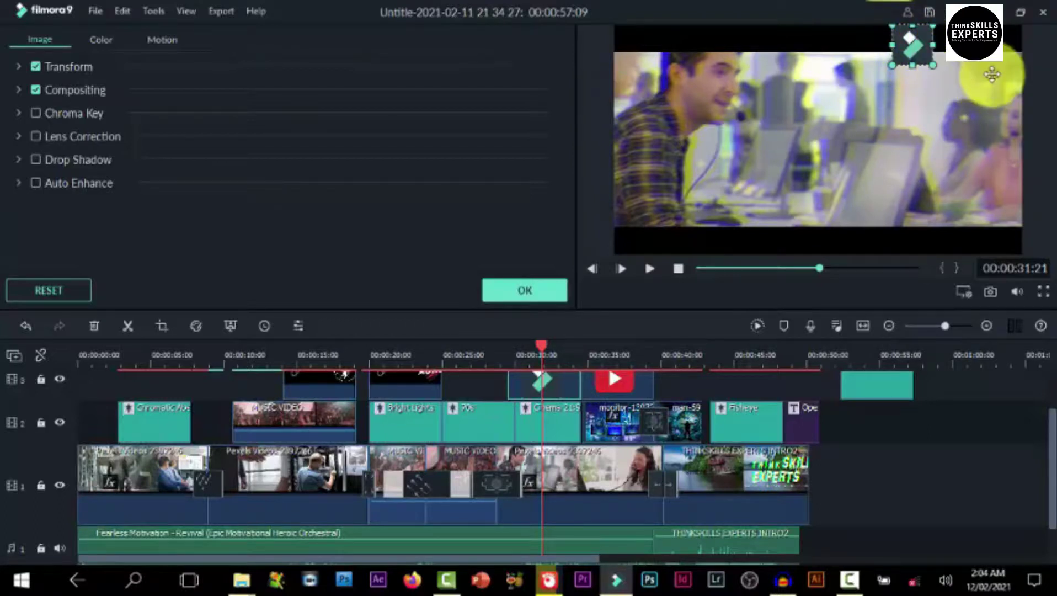
drag(995, 76, 999, 64)
drag(994, 61, 993, 31)
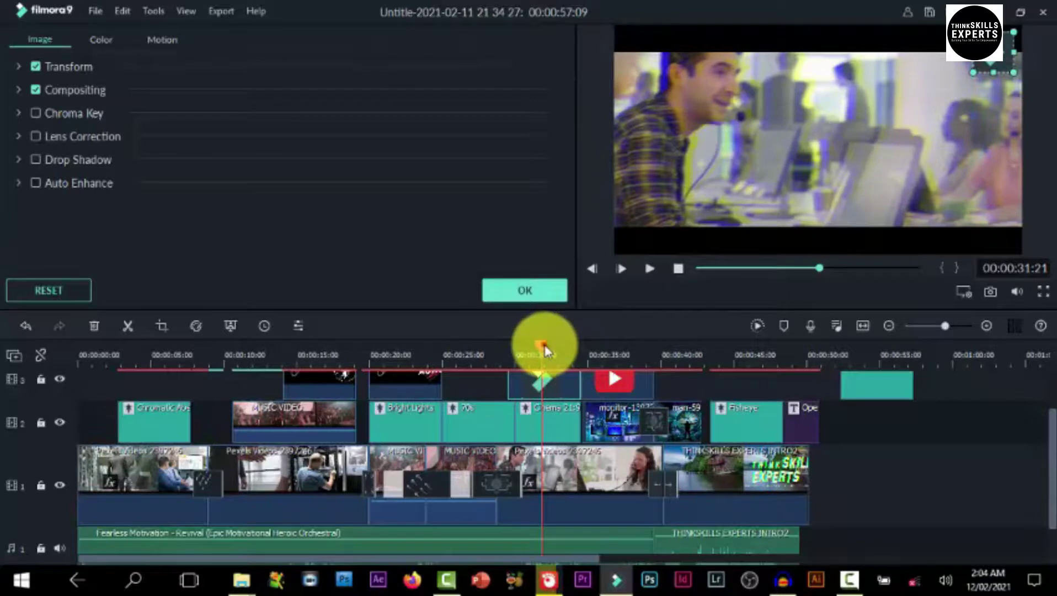
drag(517, 357, 420, 353)
click(519, 291)
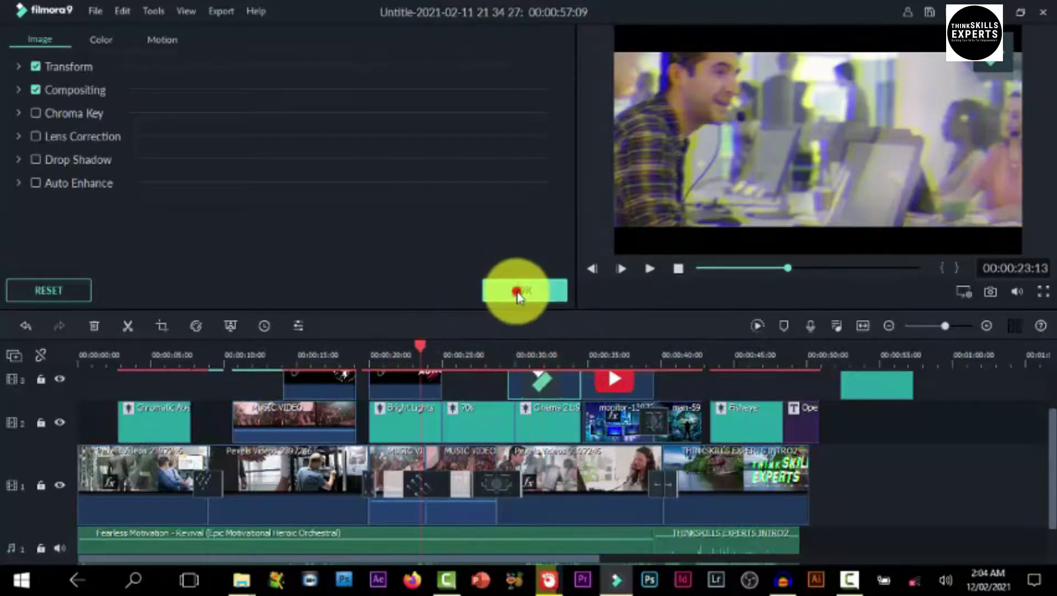
click(307, 49)
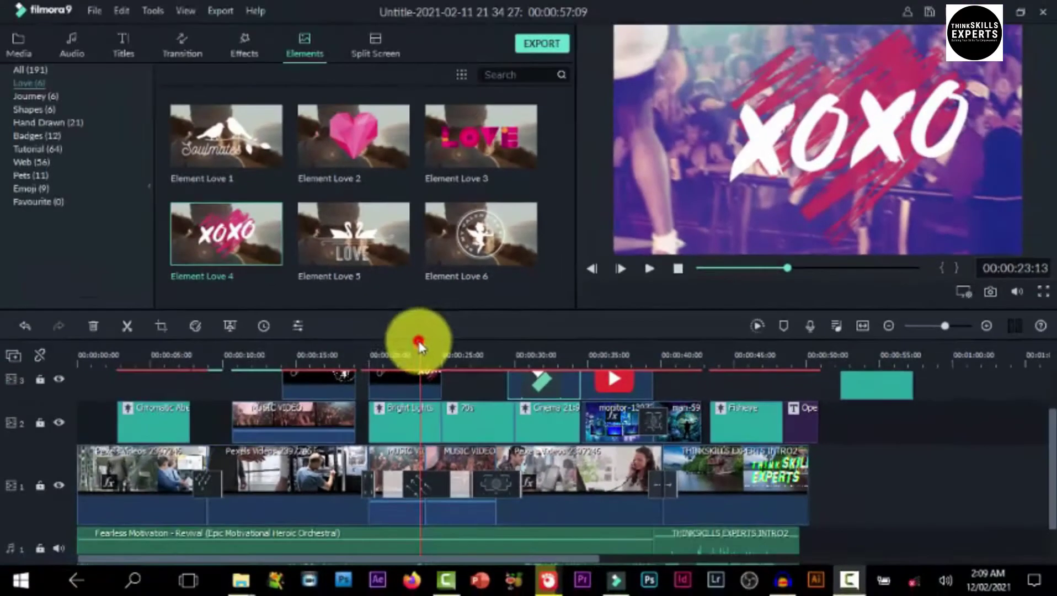
Play the project from the start, then render a smooth-playback preview of the timeline
drag(420, 346, 15, 419)
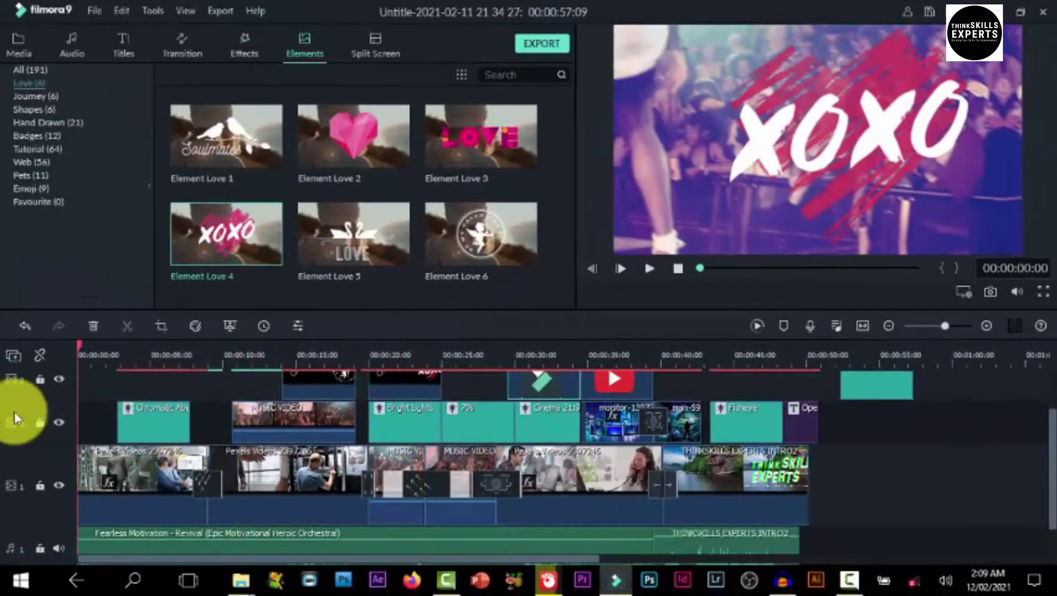
drag(92, 417, 62, 446)
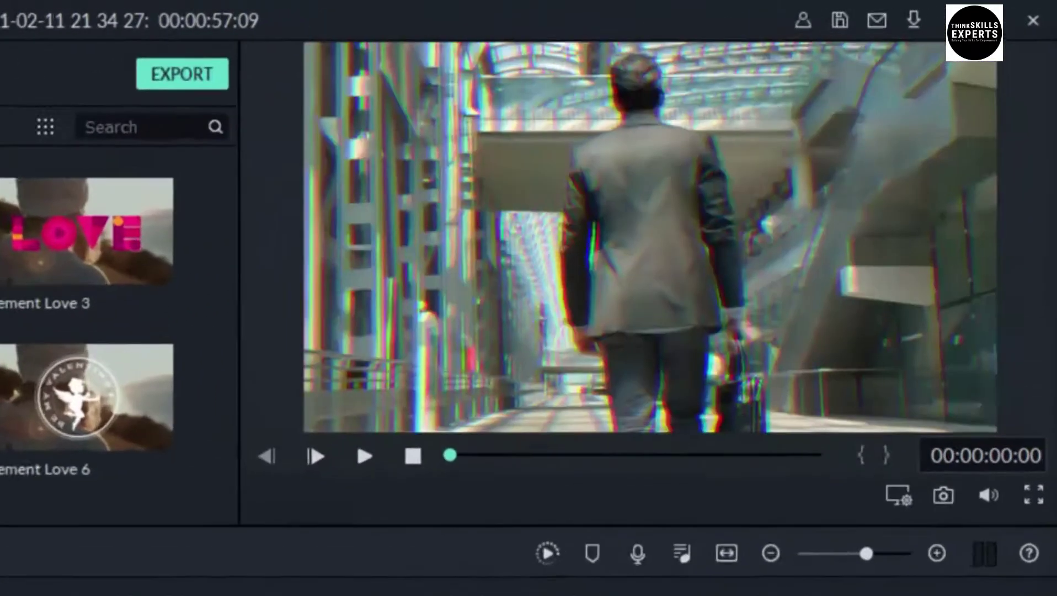
key(space)
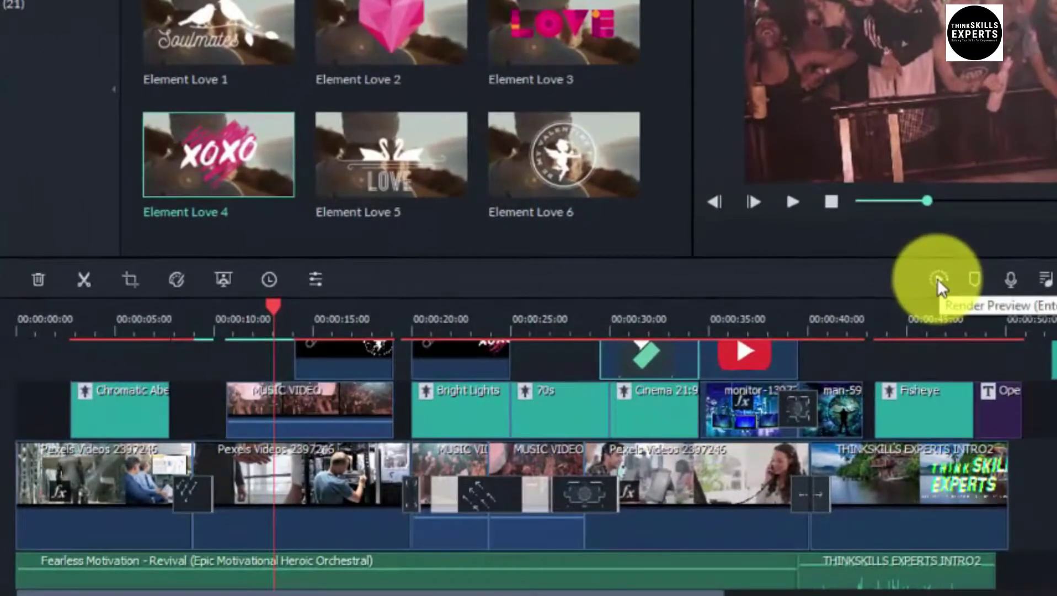
click(938, 278)
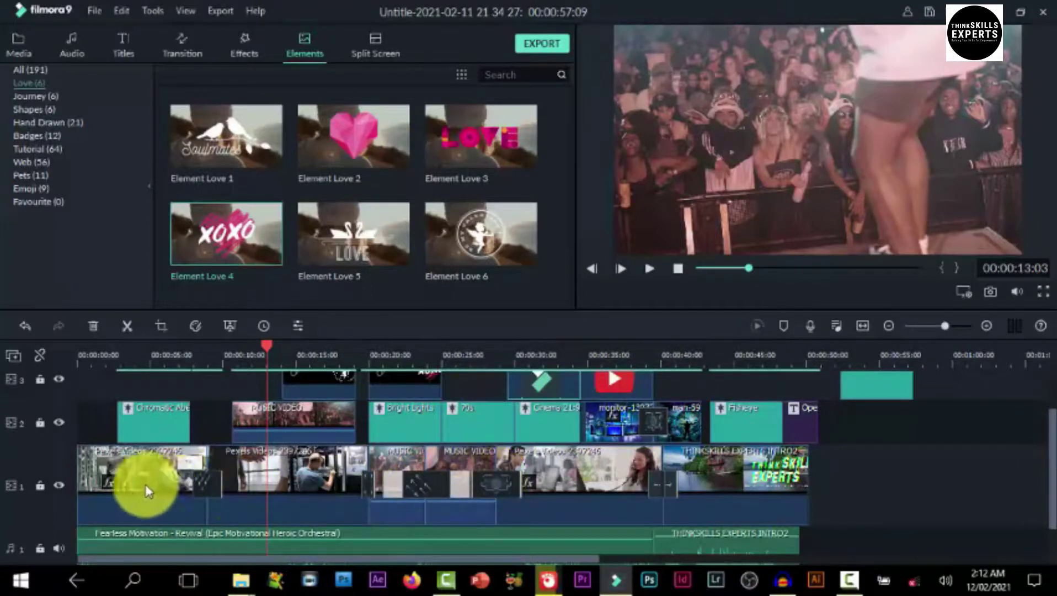
Try trimming the first track-1 clip and inserting the intro, then undo those edits
click(96, 476)
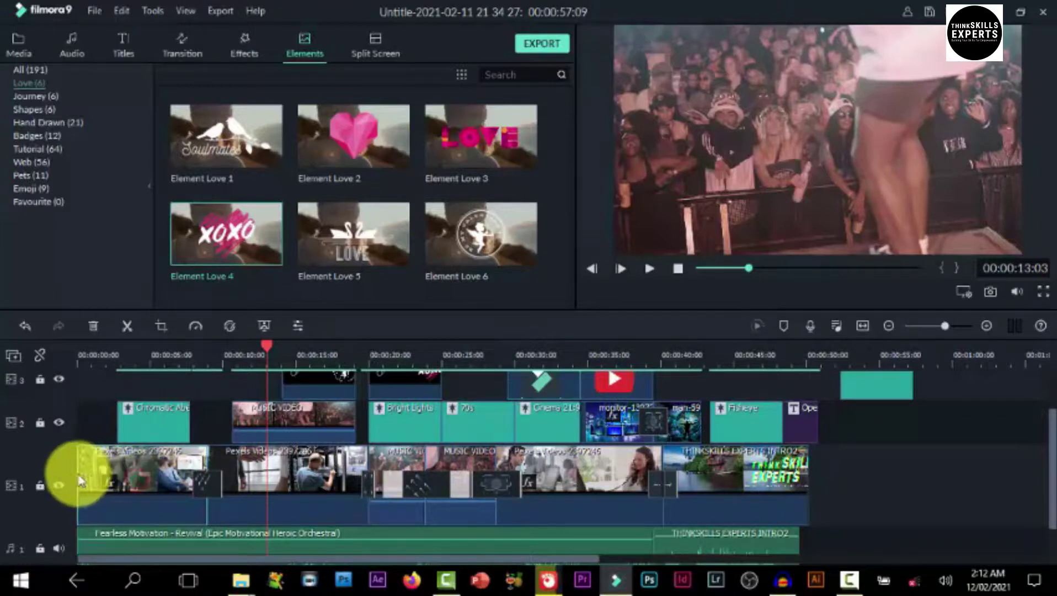
drag(77, 479, 142, 484)
click(18, 45)
scroll(397, 262, down, 3)
drag(226, 243, 196, 481)
click(22, 322)
click(24, 326)
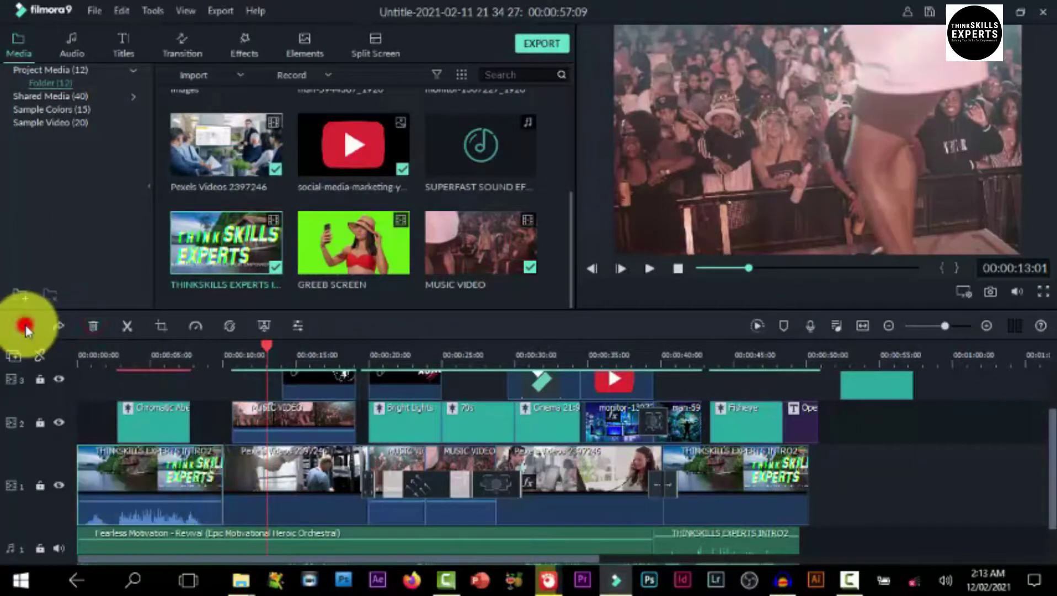
click(24, 326)
Put the THINKSKILLS EXPERTS intro on a new top track at 0:00 and trim the first Pexels clip
drag(255, 220, 201, 448)
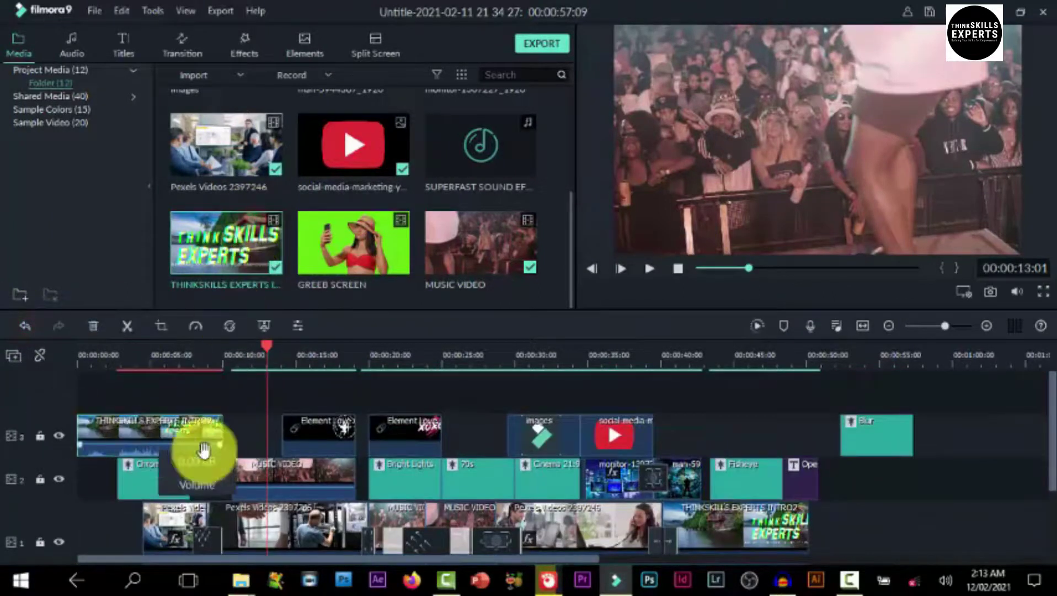
drag(269, 353, 274, 436)
drag(145, 520, 161, 522)
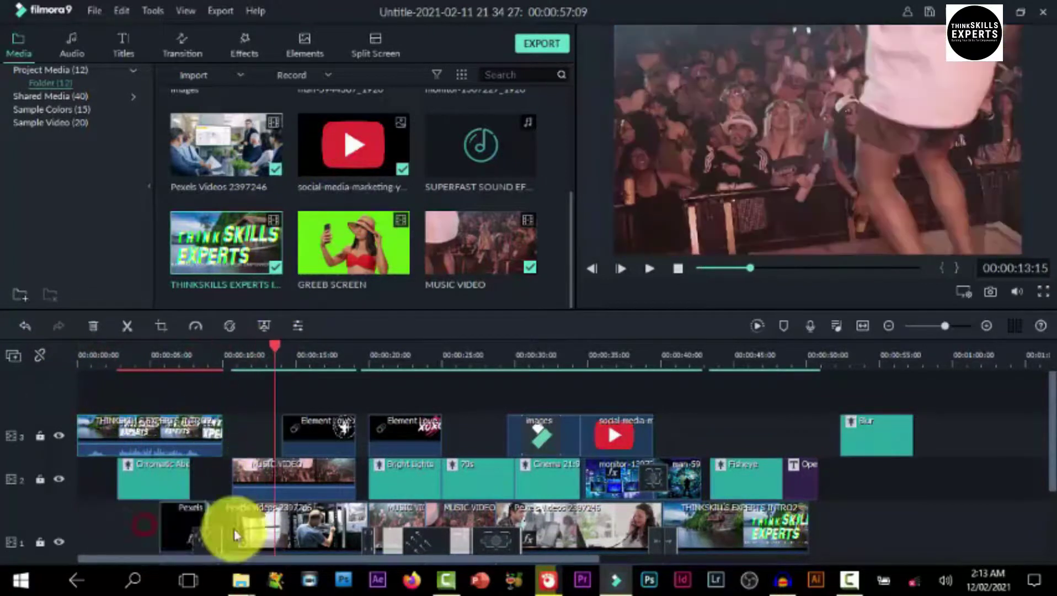
Move the MUSIC VIDEO clip later on track 2 and delete the Blur clip from track 3
drag(234, 477, 261, 484)
click(878, 436)
click(94, 326)
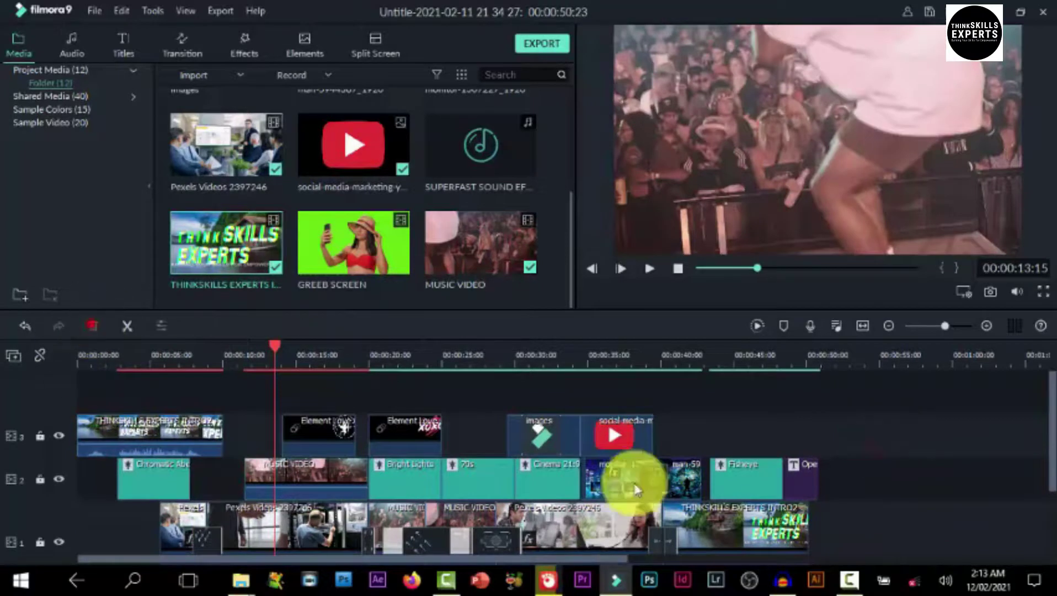
drag(276, 354, 22, 387)
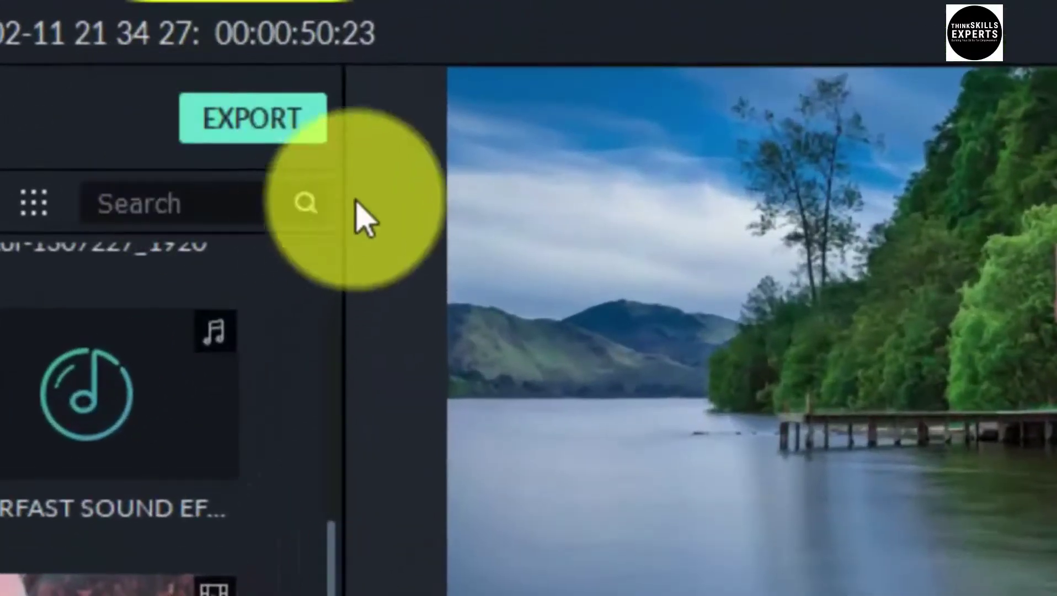
Open the Export window and dismiss the offline connection error
click(255, 123)
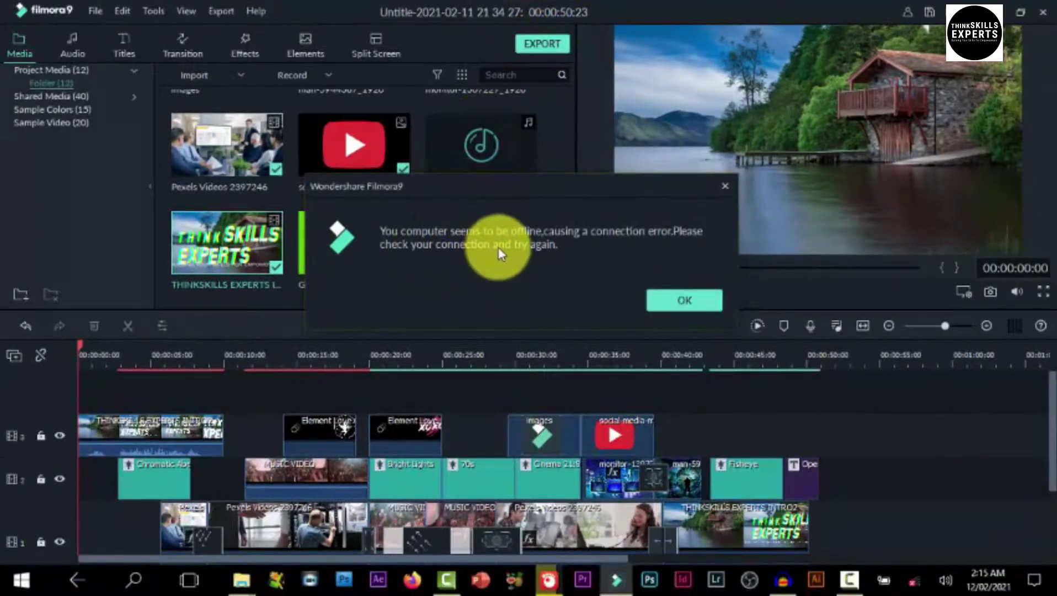
click(682, 301)
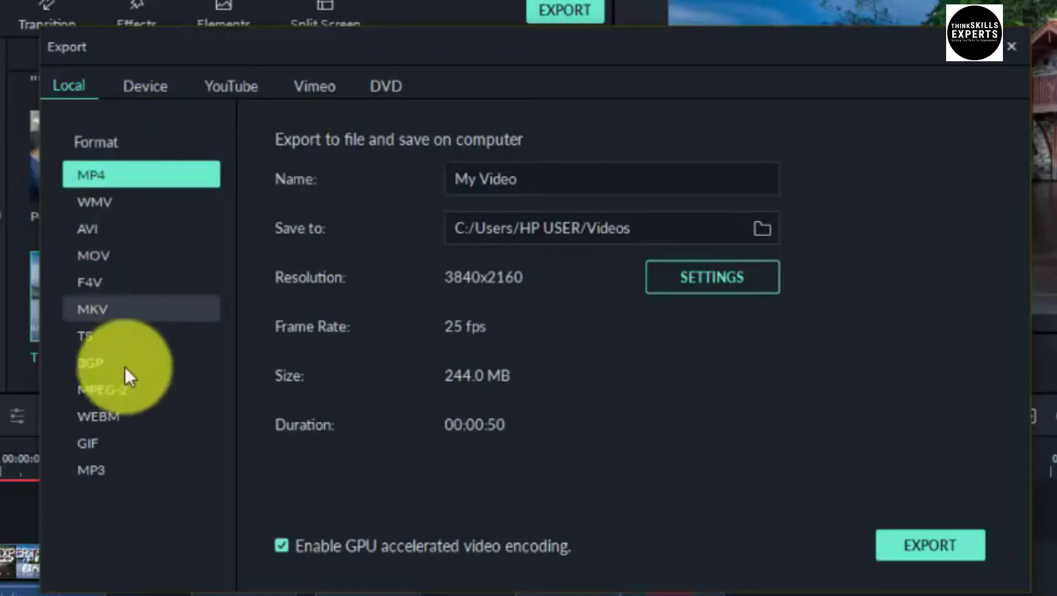
click(88, 209)
click(88, 222)
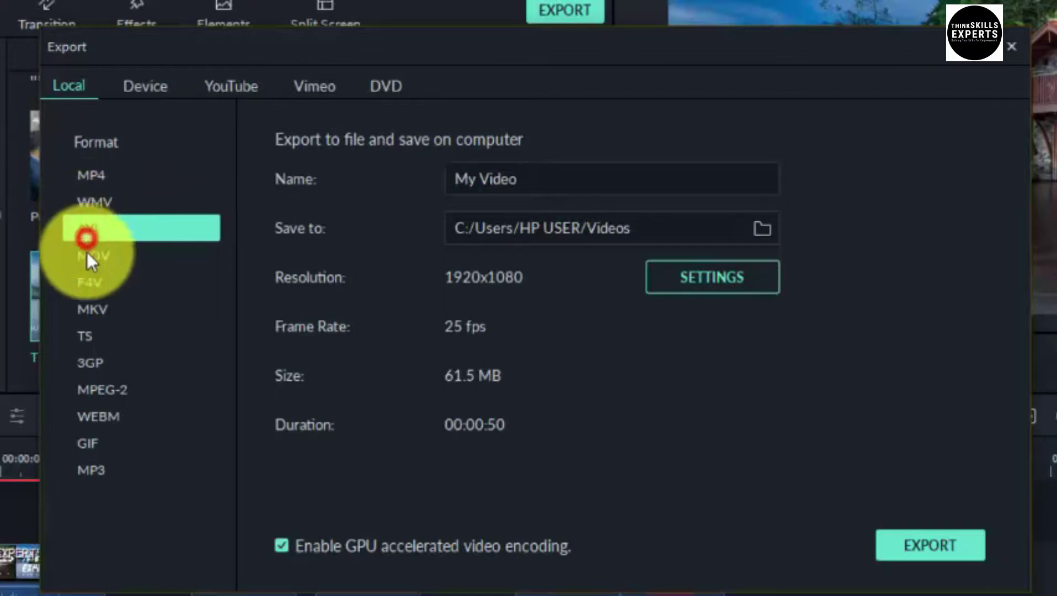
click(88, 298)
click(86, 364)
click(99, 391)
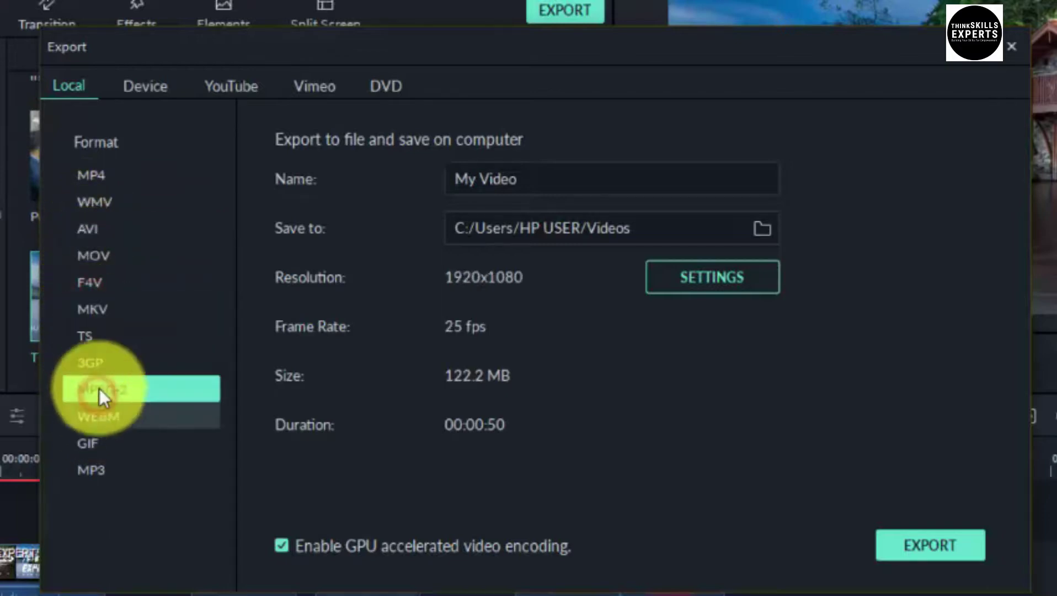
click(90, 172)
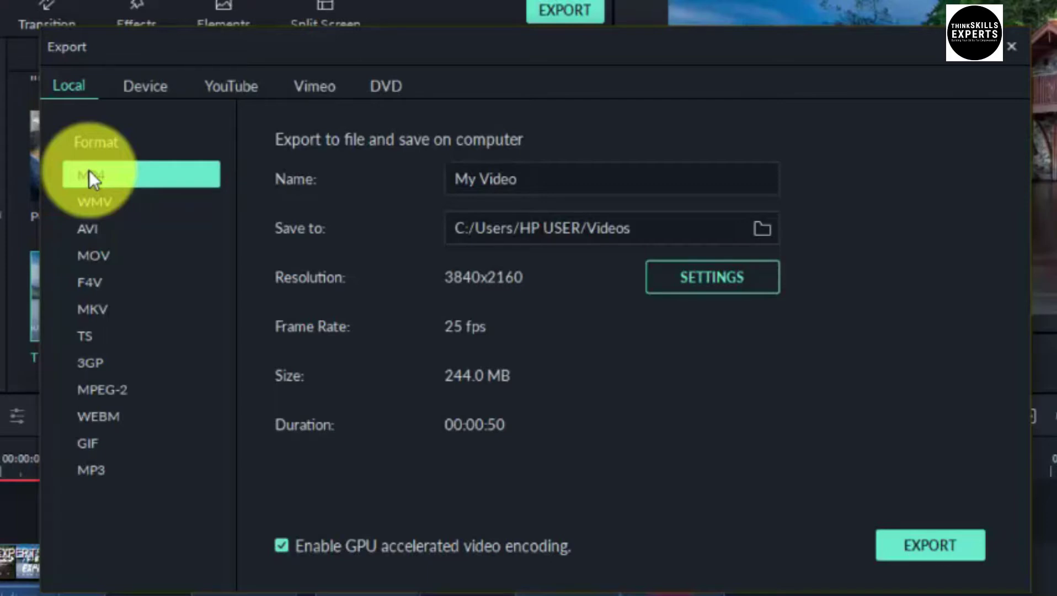
click(146, 86)
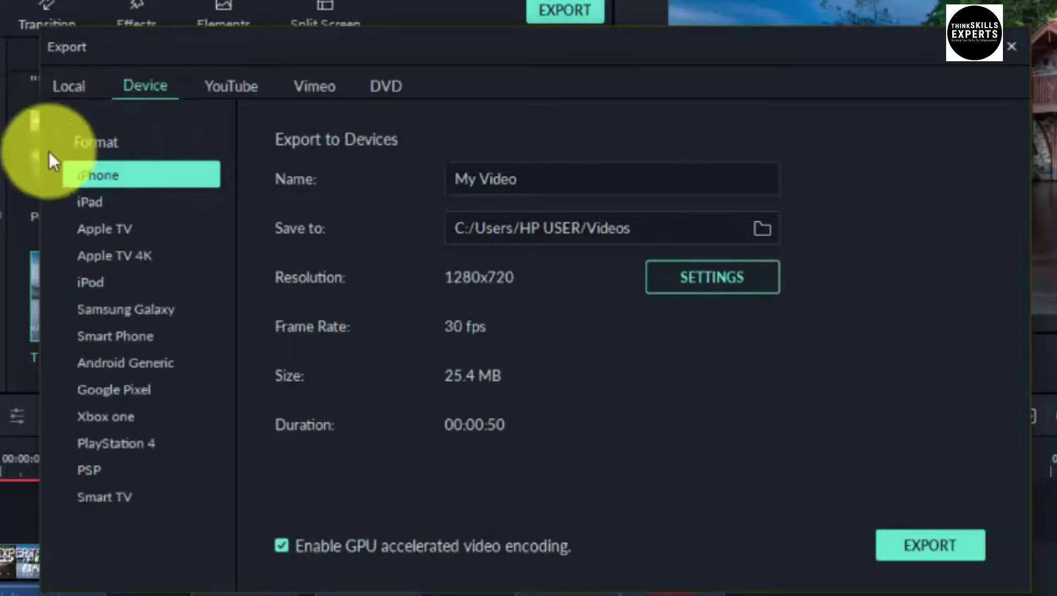
click(108, 334)
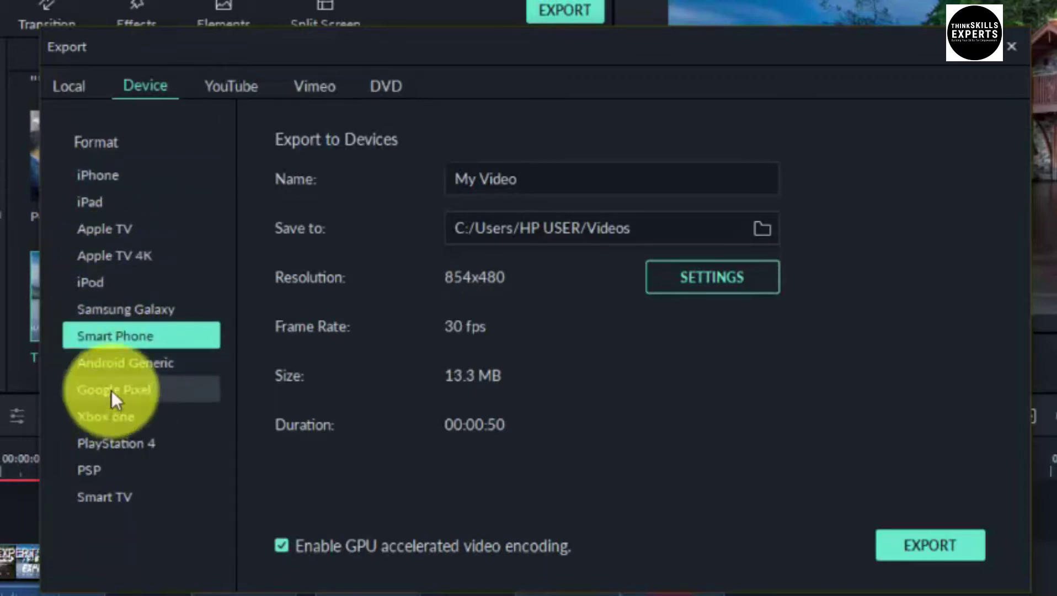
click(223, 85)
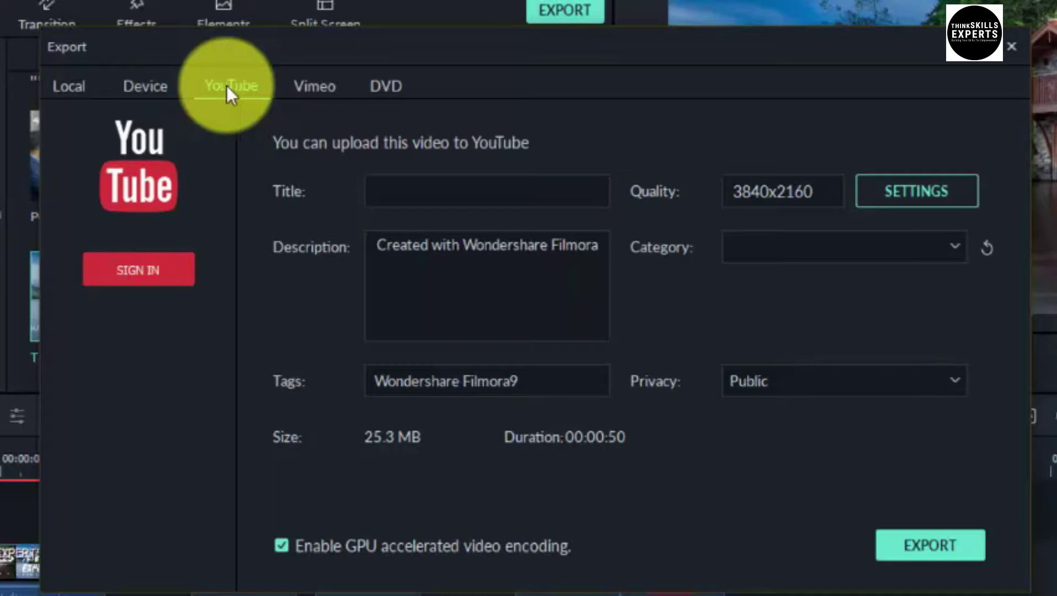
click(311, 89)
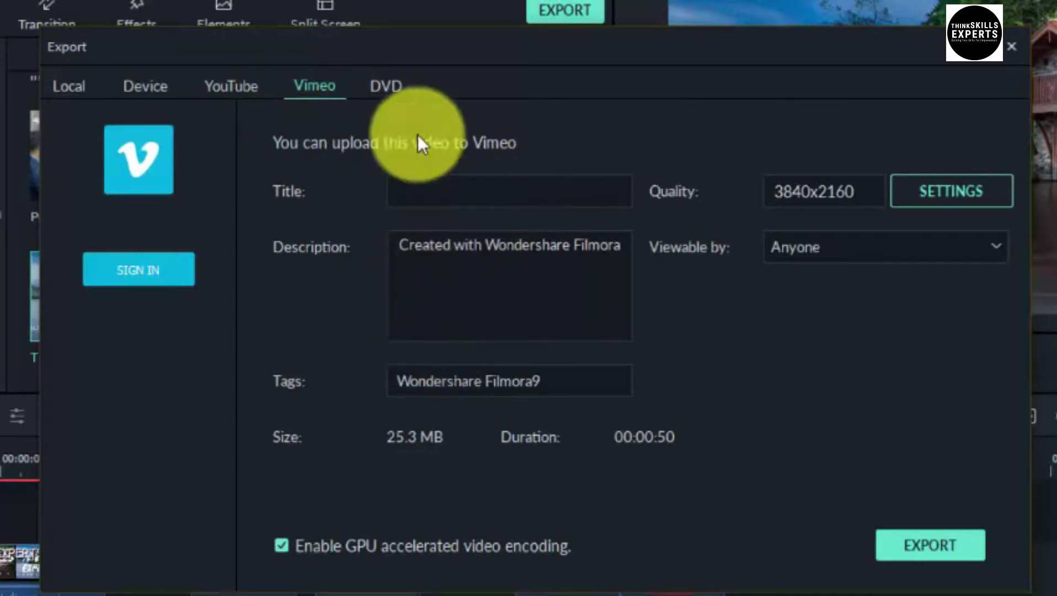
click(383, 86)
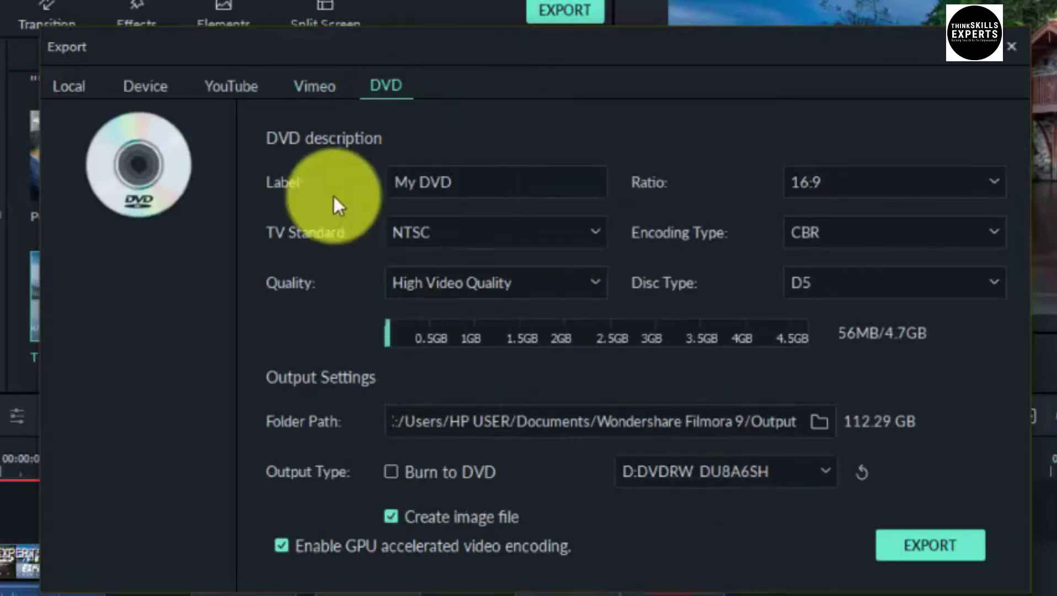
click(66, 86)
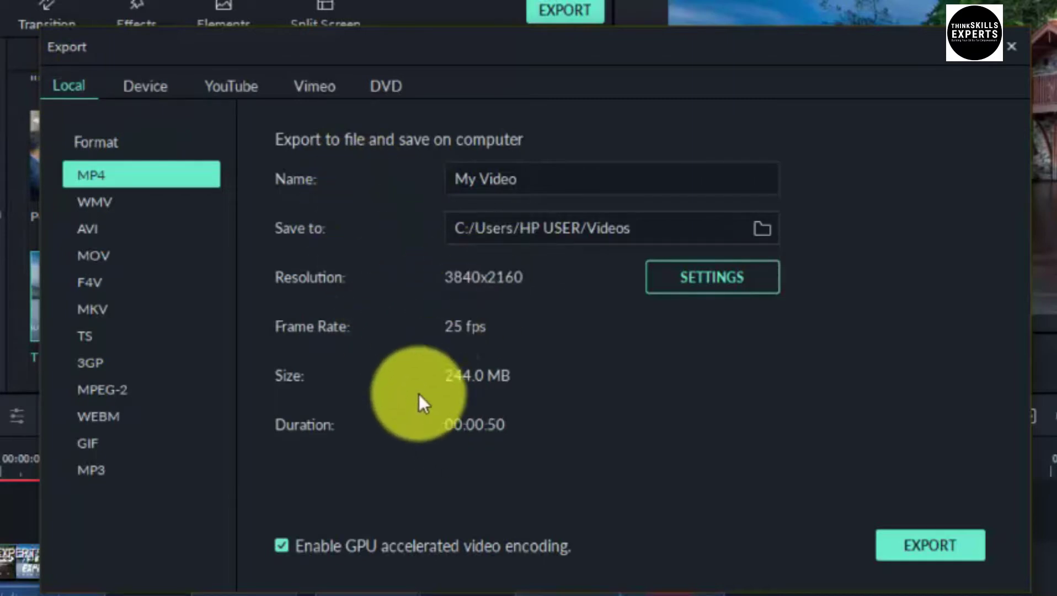
click(532, 181)
drag(532, 181, 450, 178)
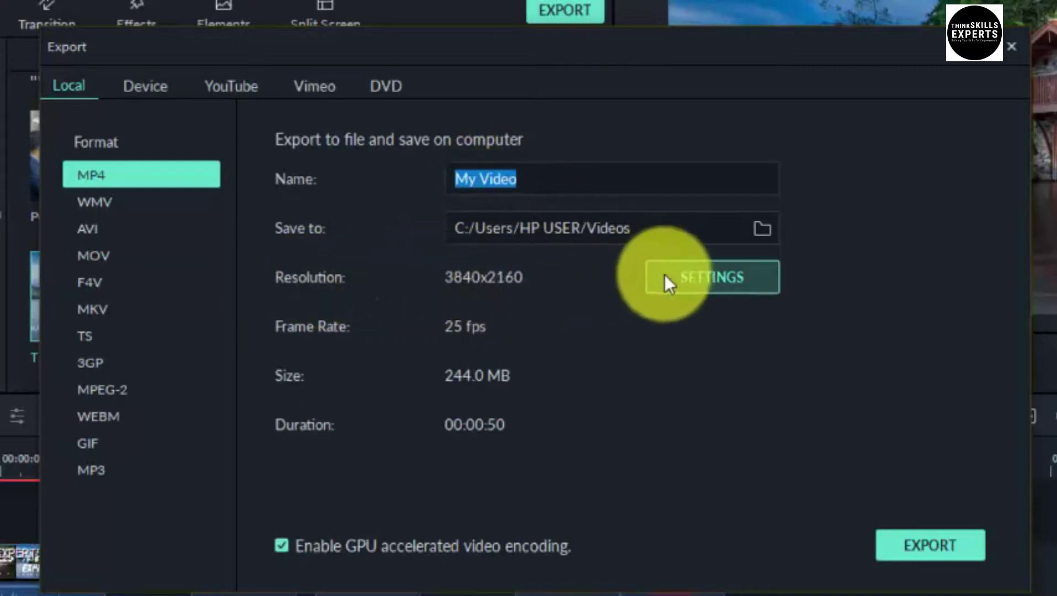
click(699, 282)
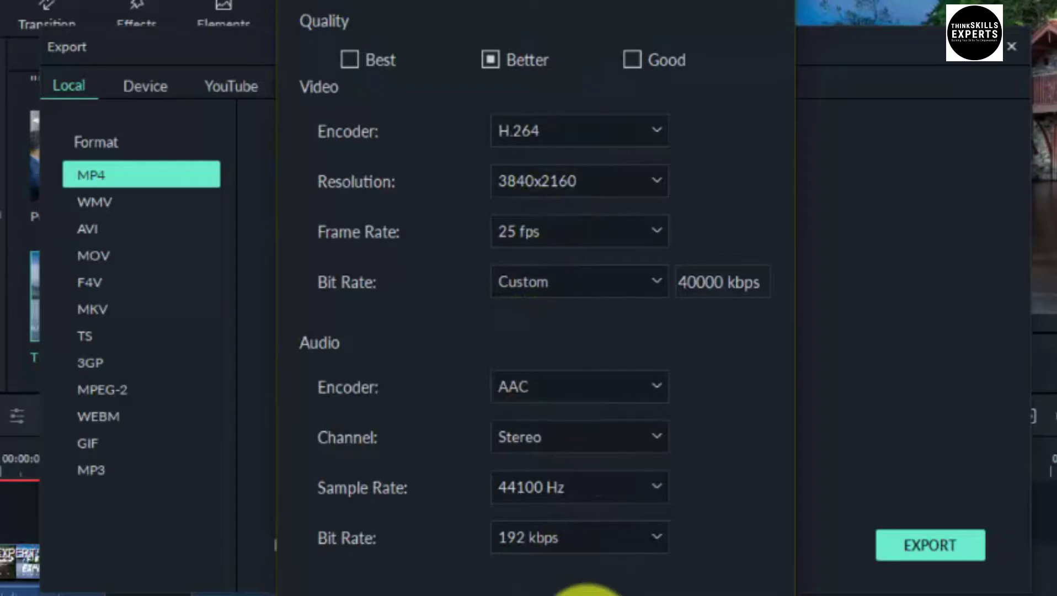
click(598, 592)
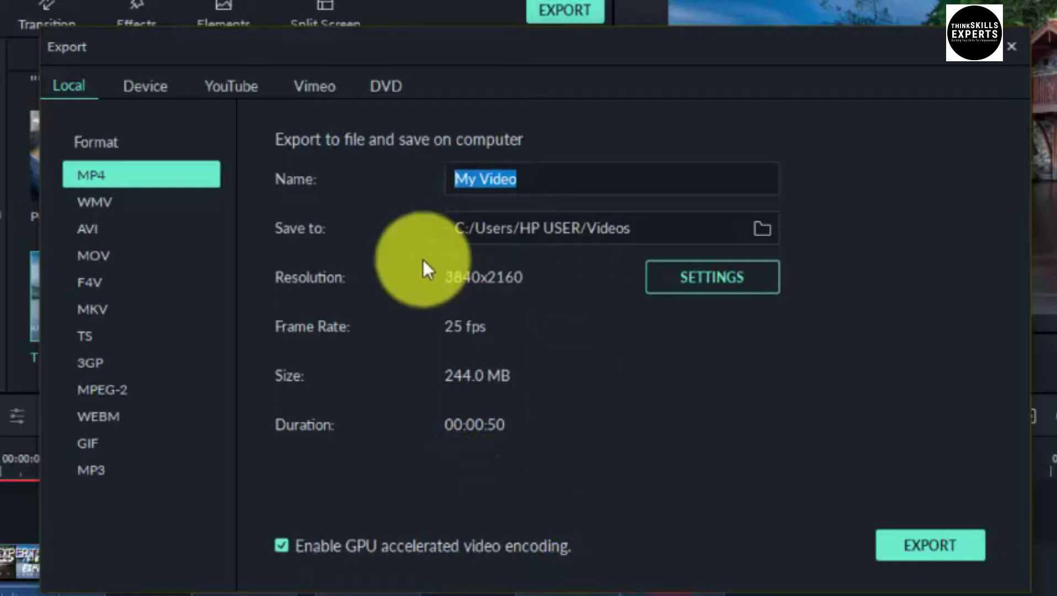
Export the project as My Video.mp4 and reveal it in the Videos folder
click(924, 550)
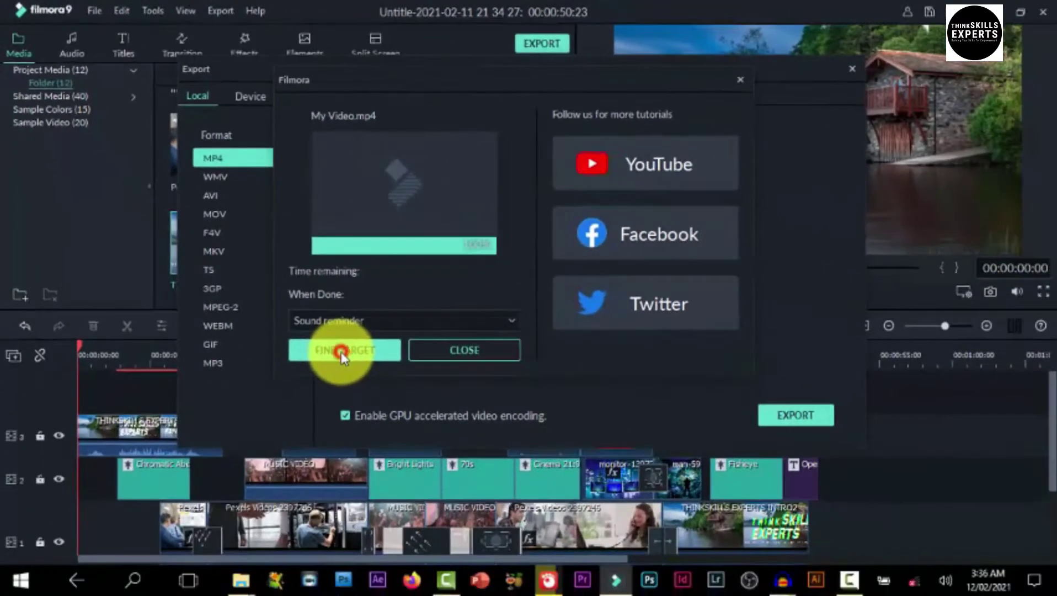
click(465, 479)
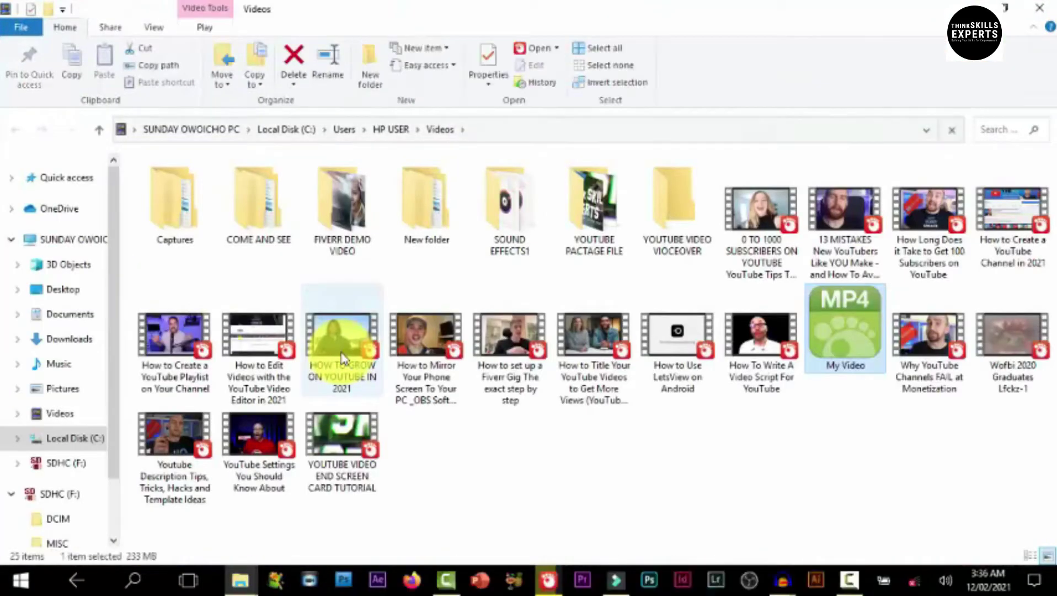
Open My Video.mp4 from File Explorer to play it in GOM Player
click(843, 335)
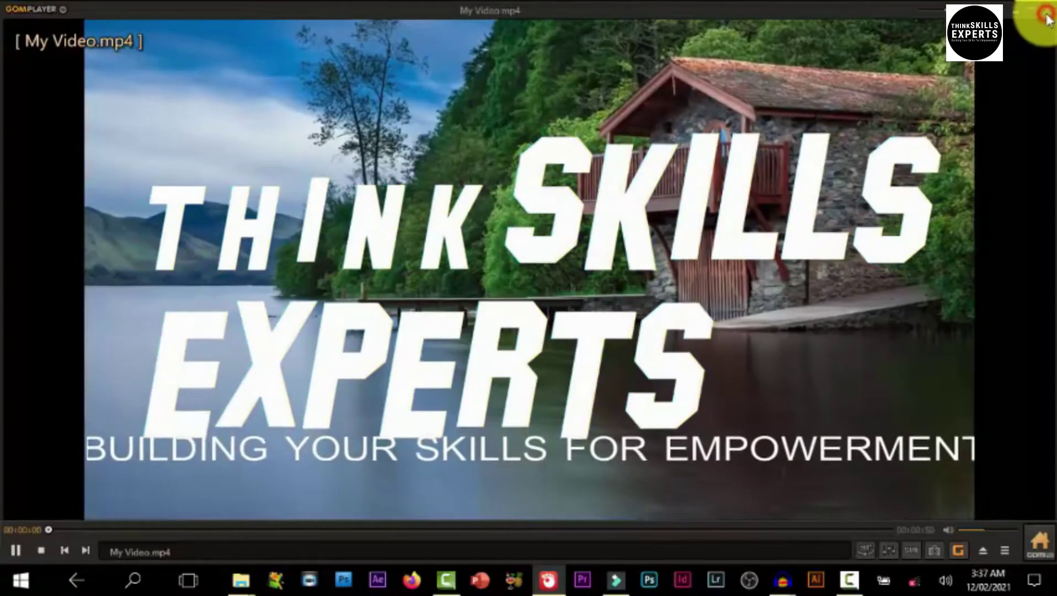